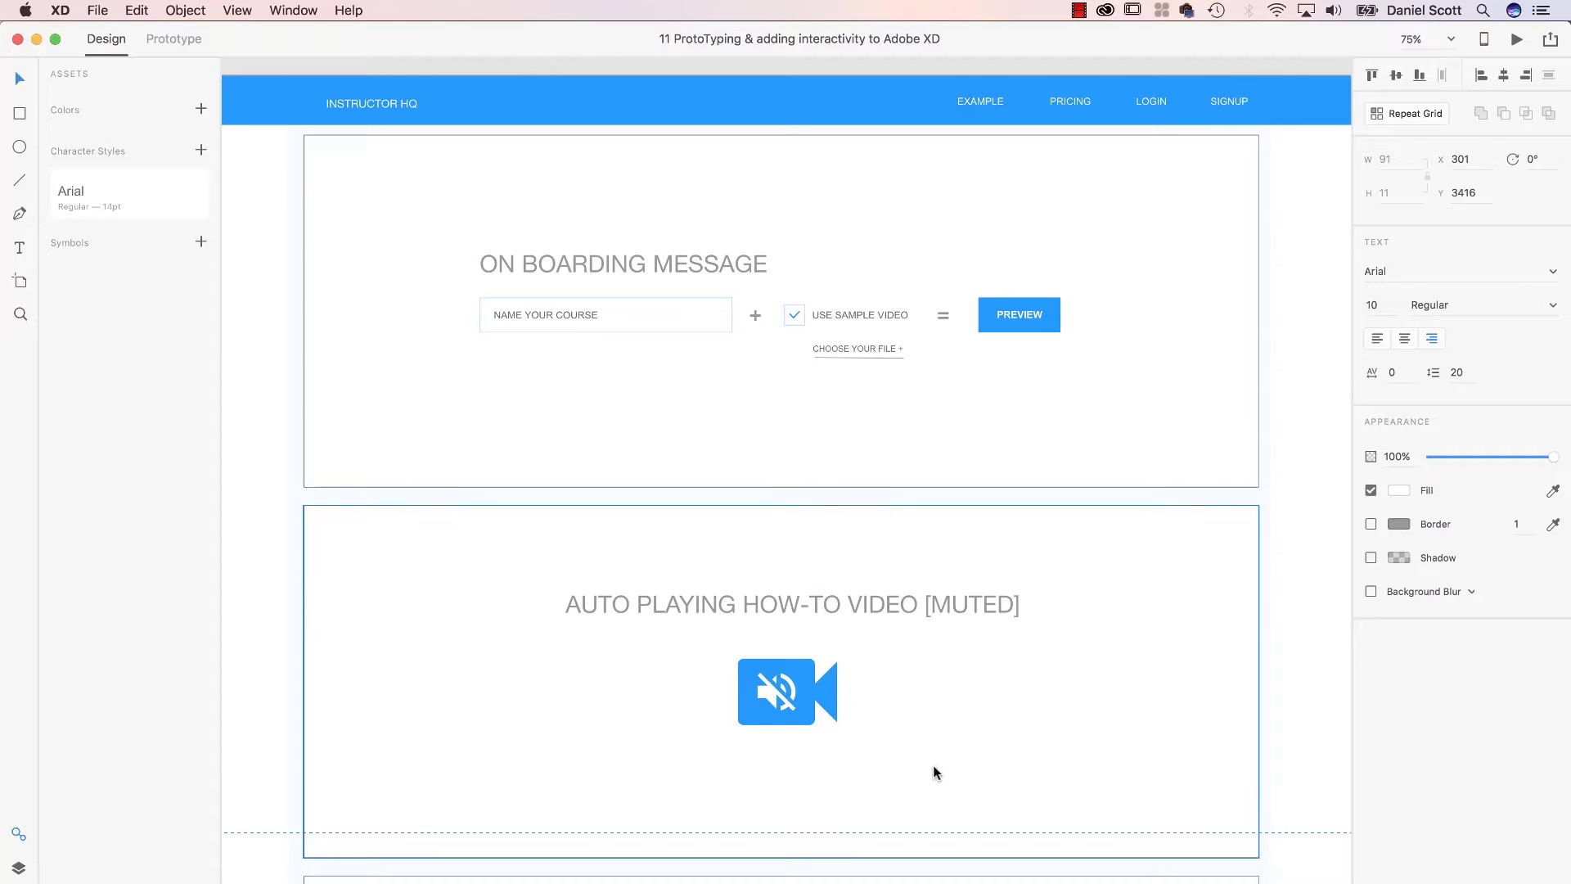
- Scroll down the homepage wireframe through the Feature List to the footer
scroll(782, 687, "down", 5)
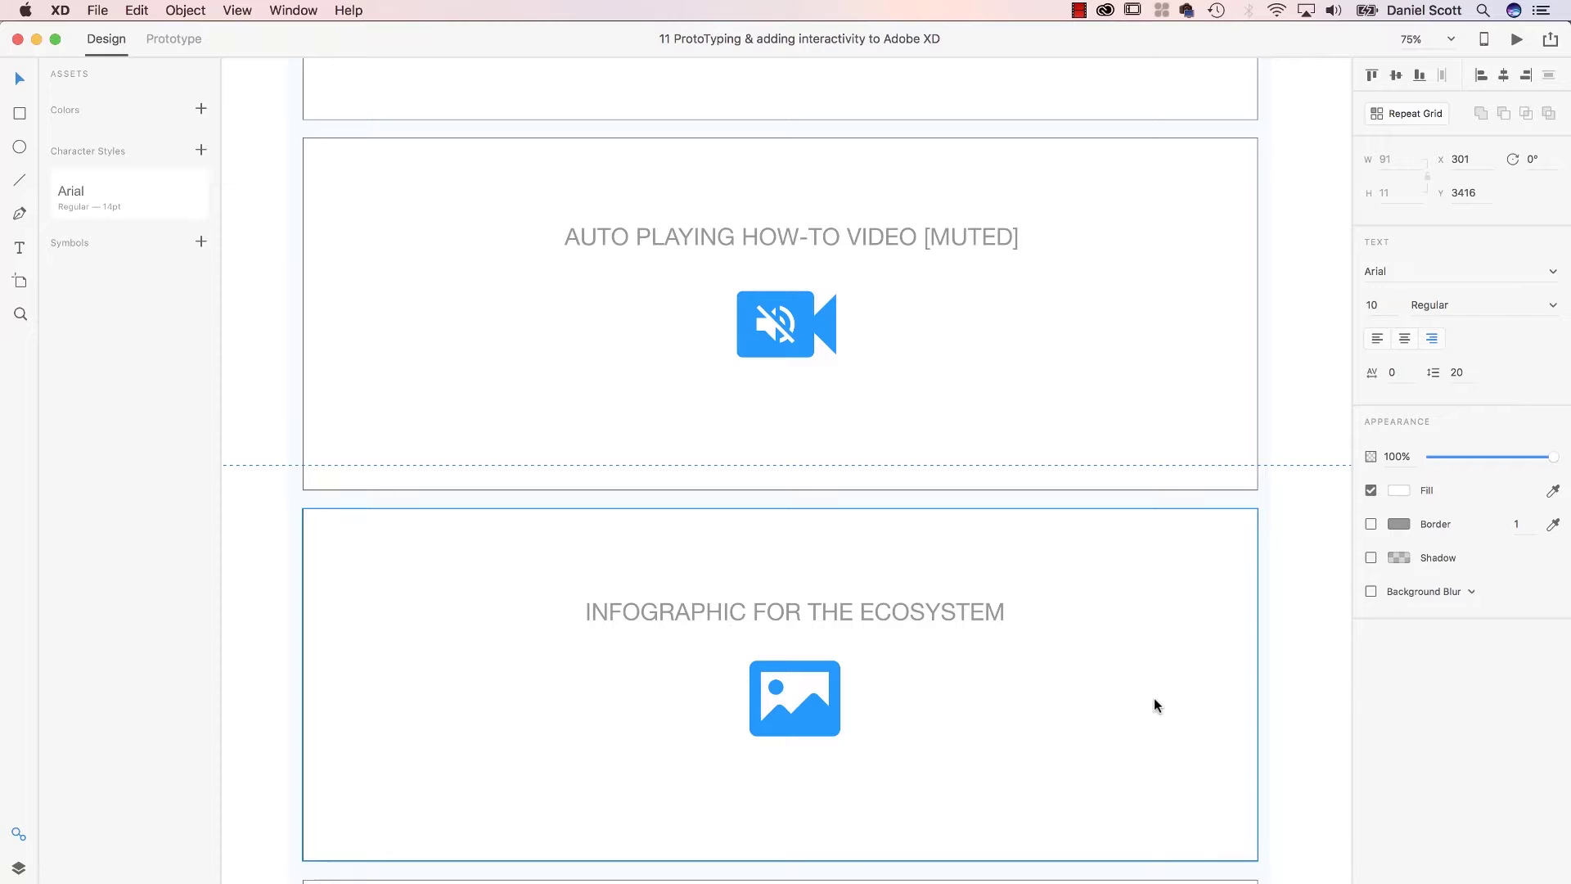
scroll(1154, 703, "down", 15)
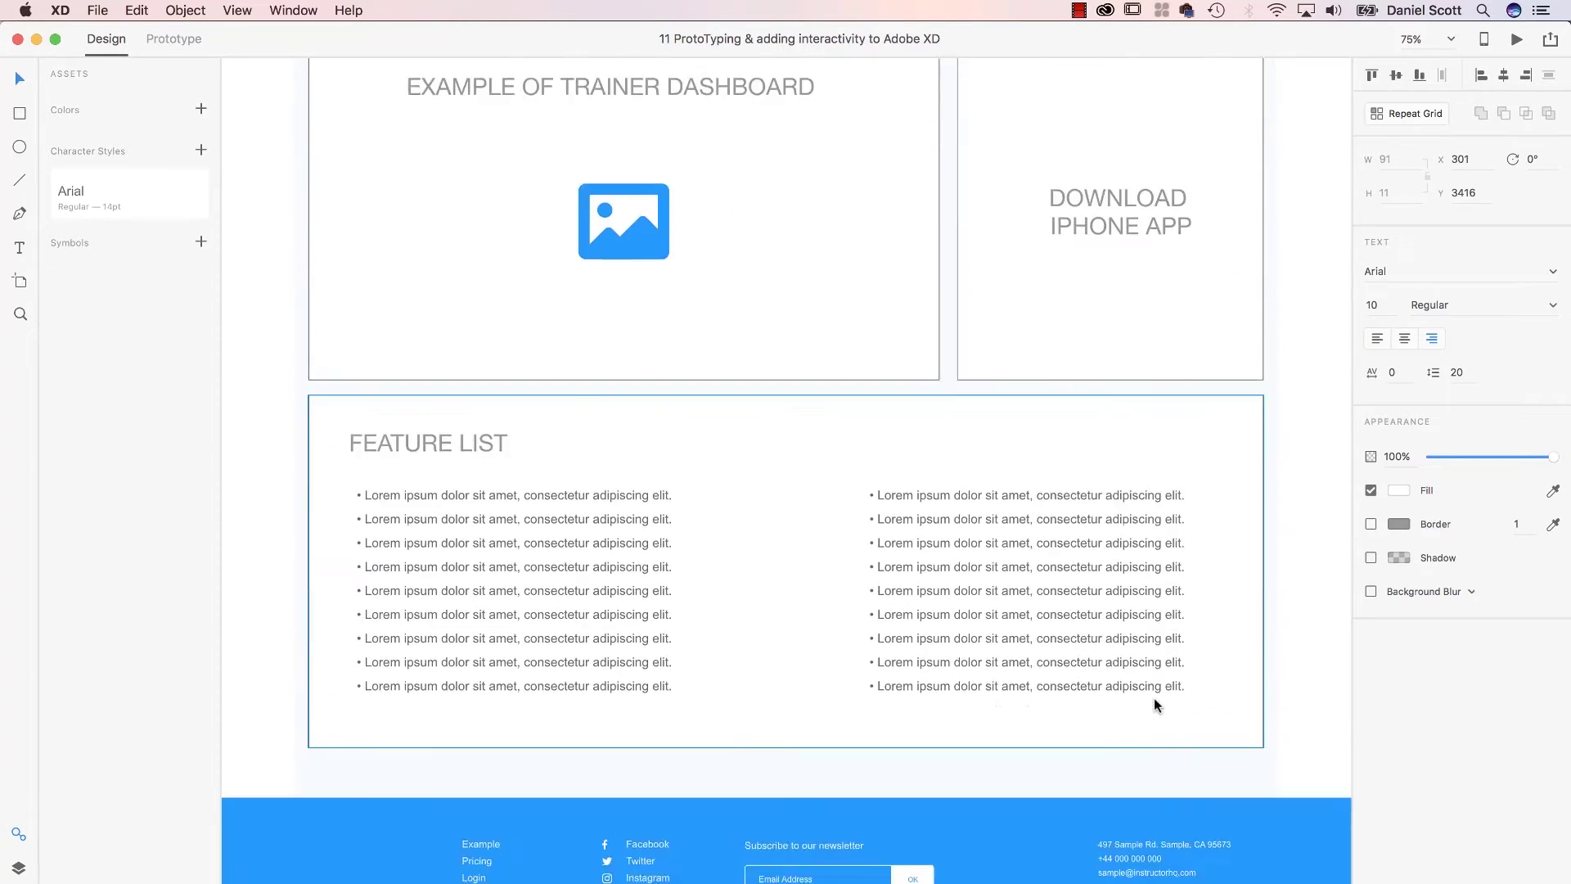
scroll(1153, 700, "down", 5)
scroll(1154, 700, "up", 7)
scroll(1153, 700, "down", 5)
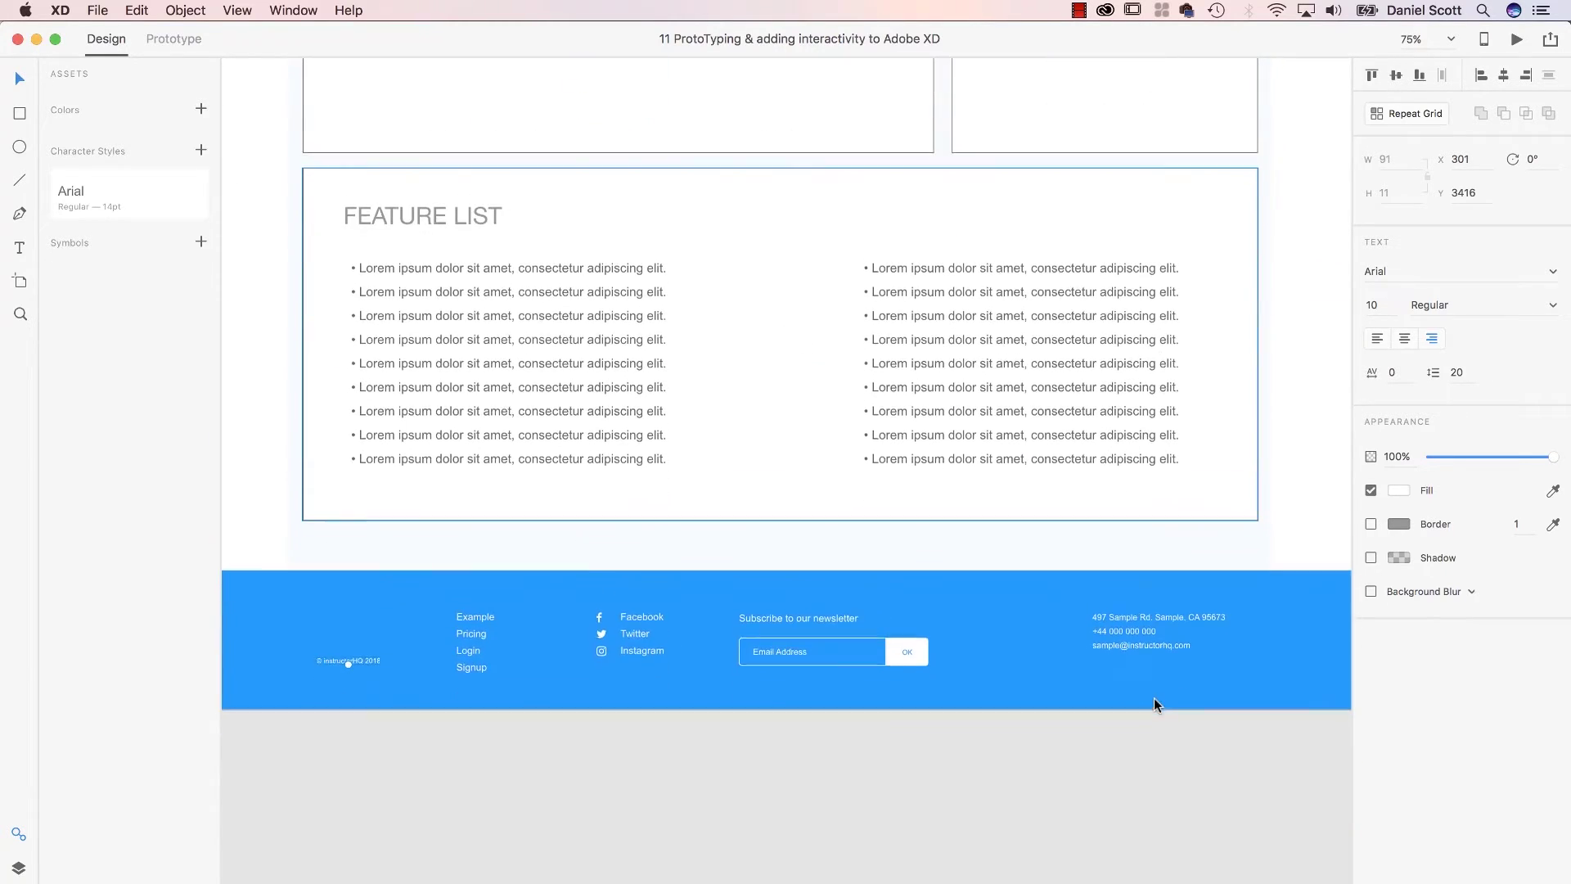
scroll(1154, 697, "down", 1)
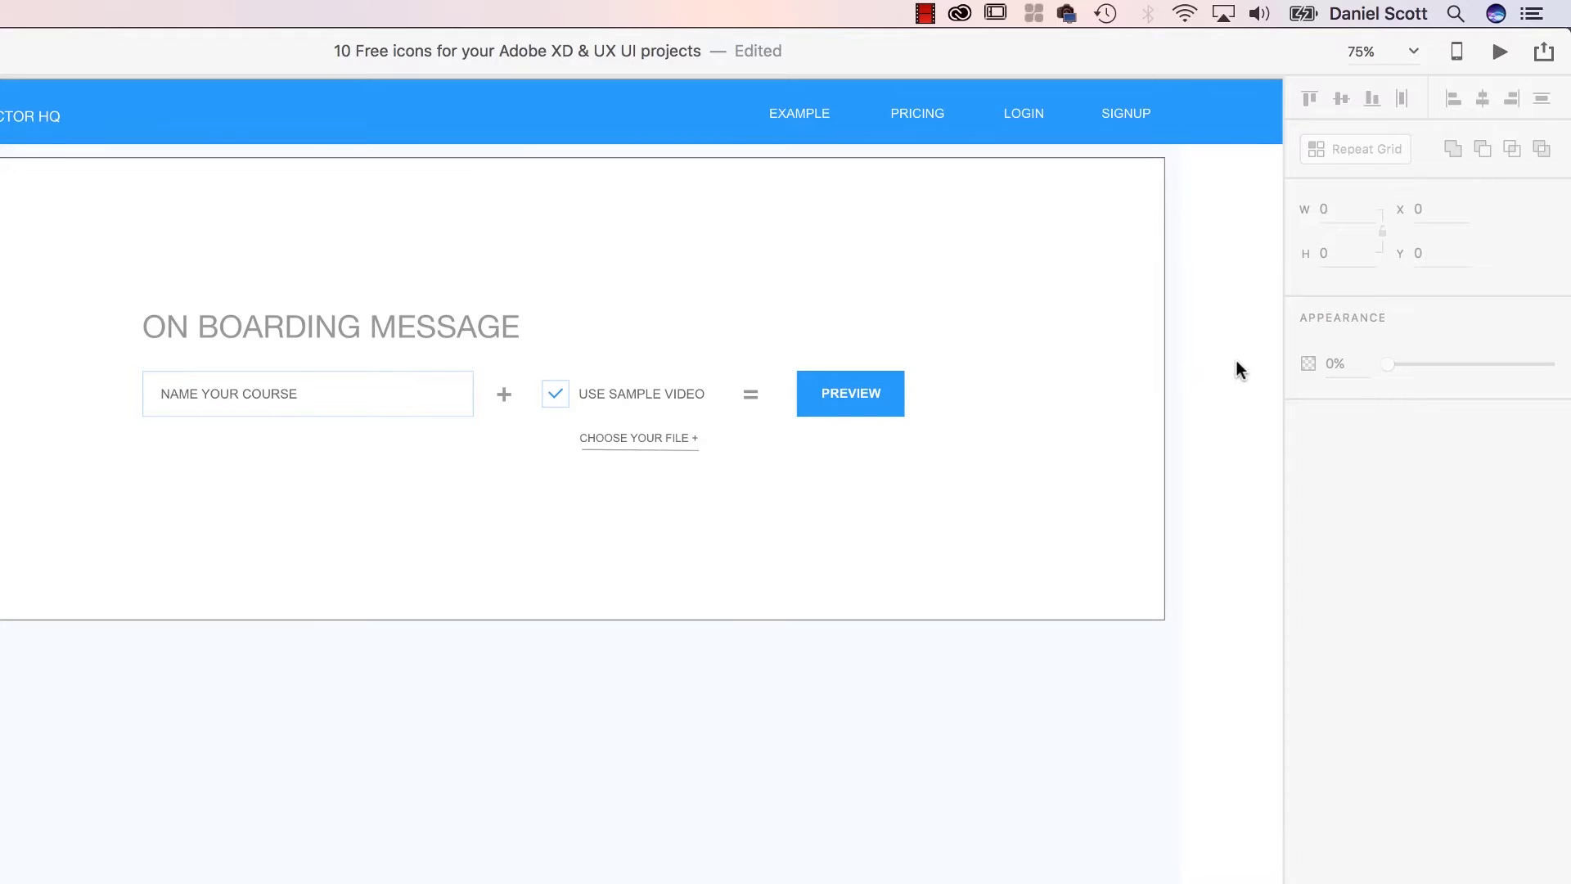
- Search the Creative Cloud Market for 'image' and open the second image icon's details
left_click(959, 14)
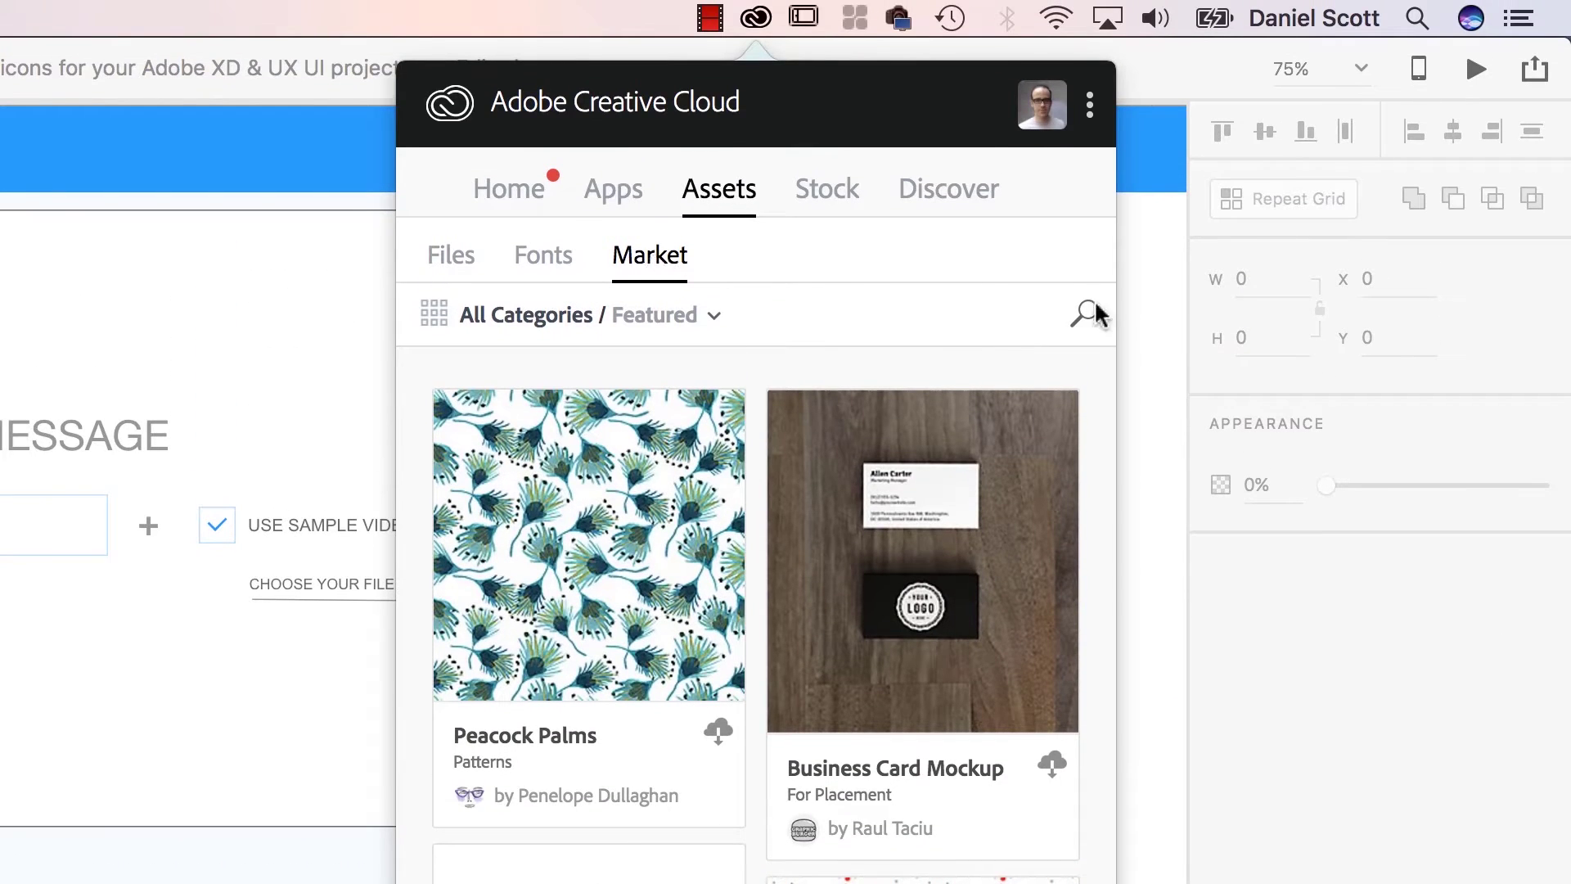
left_click(1084, 313)
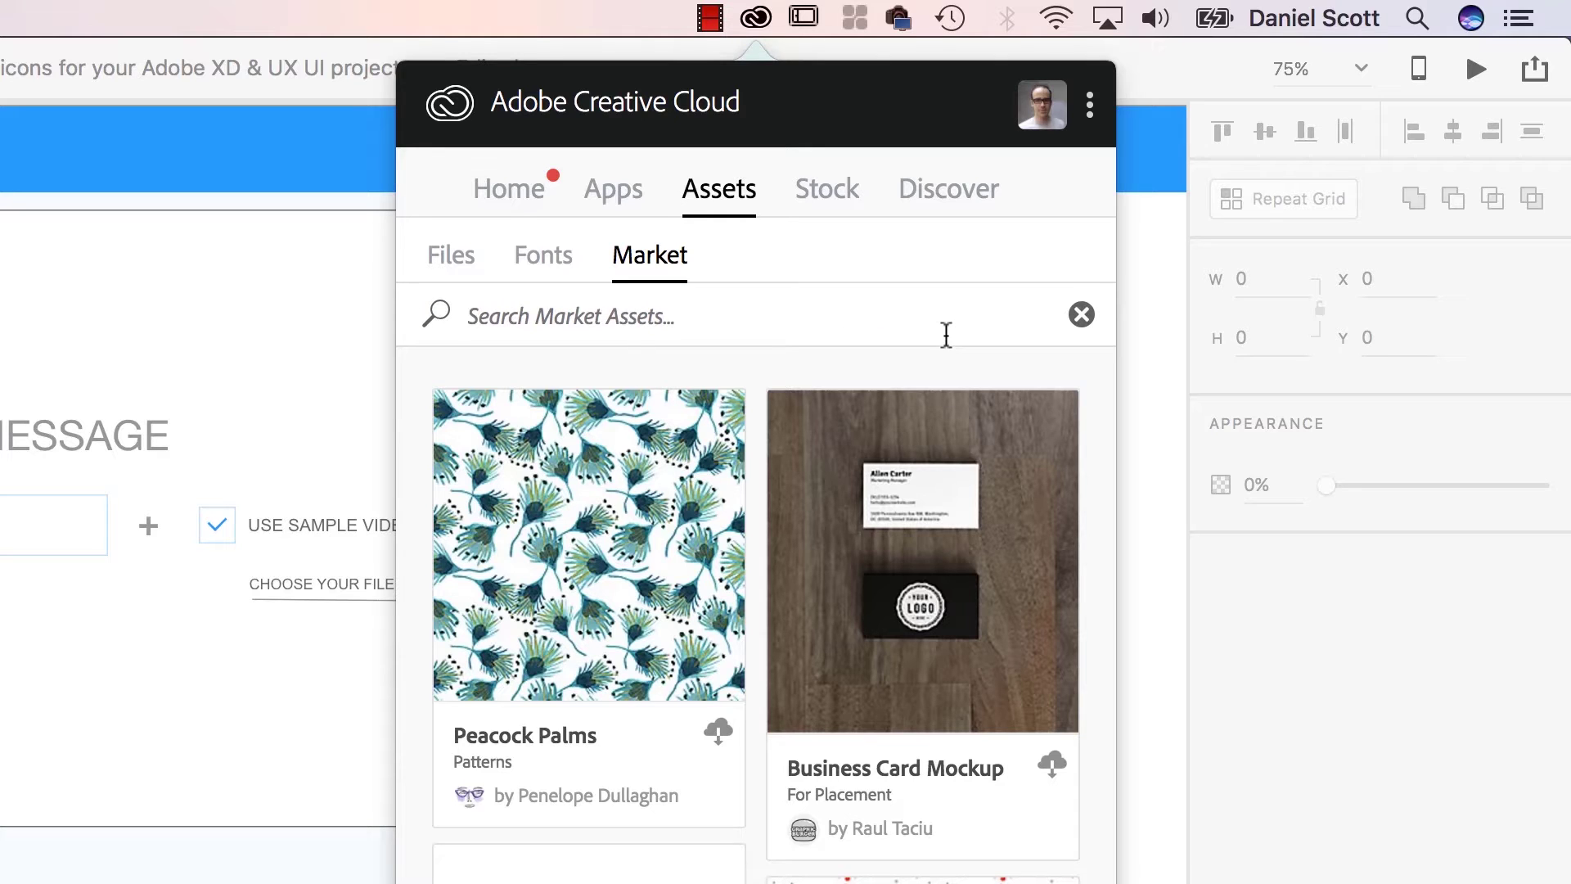
type("image")
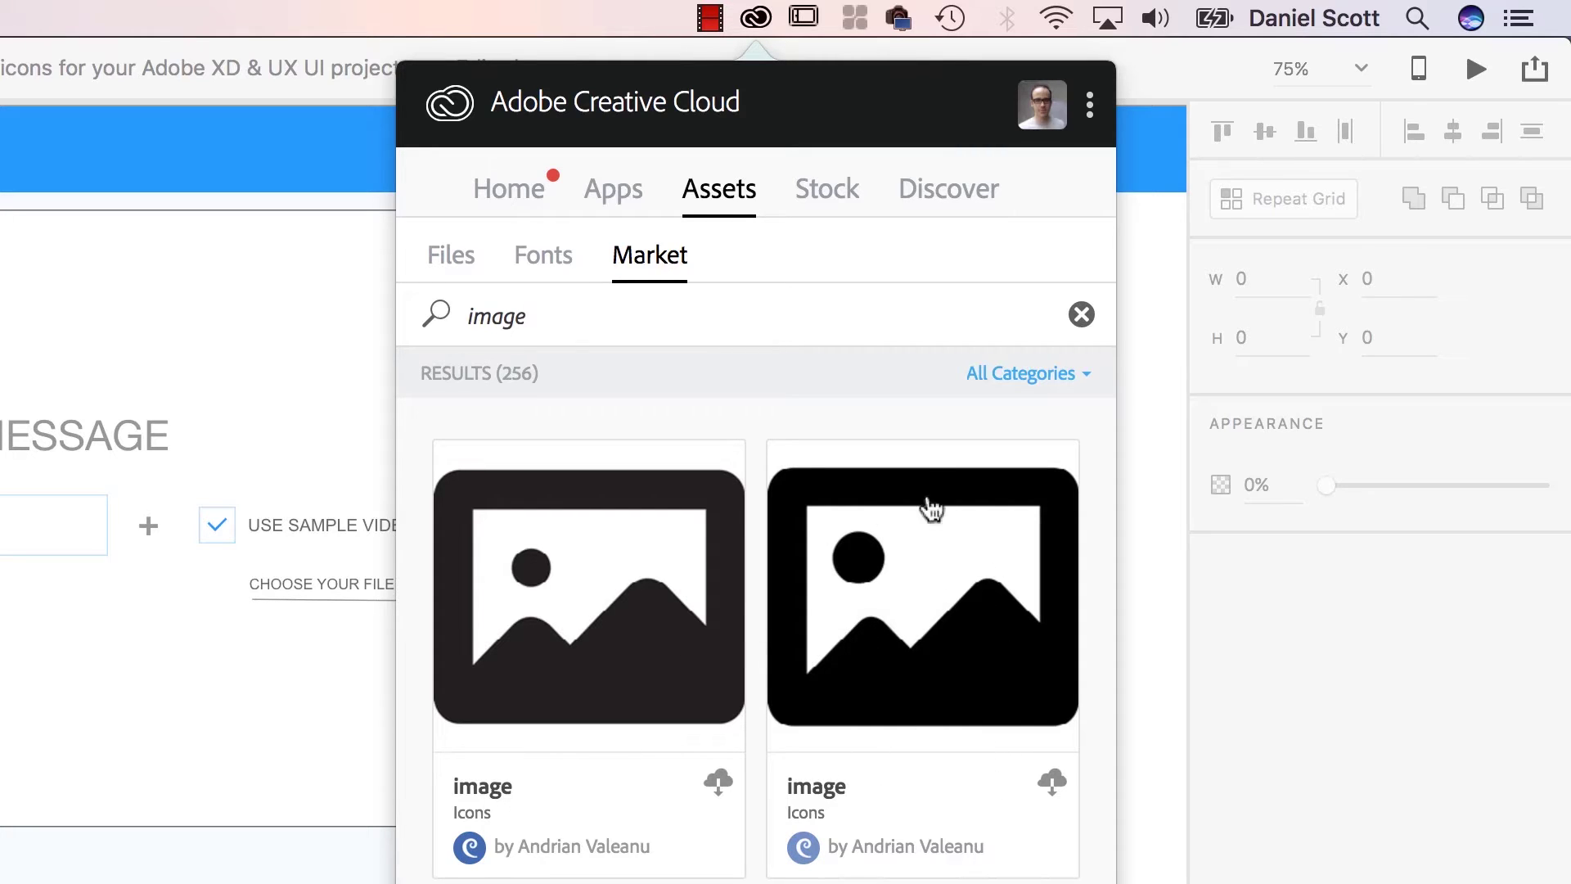
left_click(923, 684)
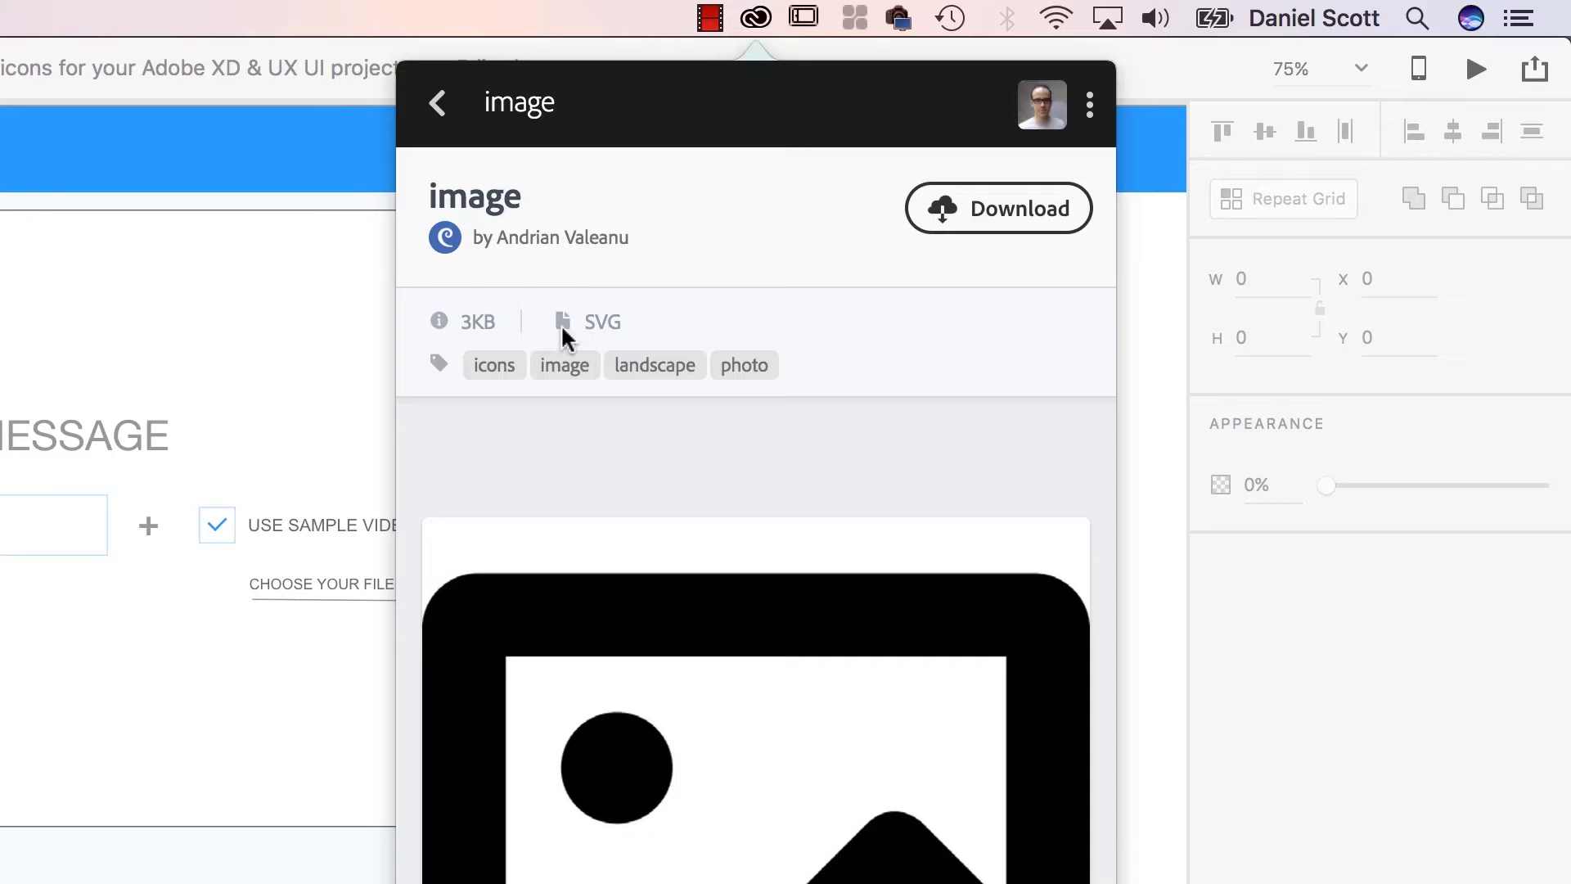
- Save the icon into a new library named 'Instructor HQ'
left_click(999, 215)
left_click(914, 458)
left_click(1002, 221)
left_click(901, 583)
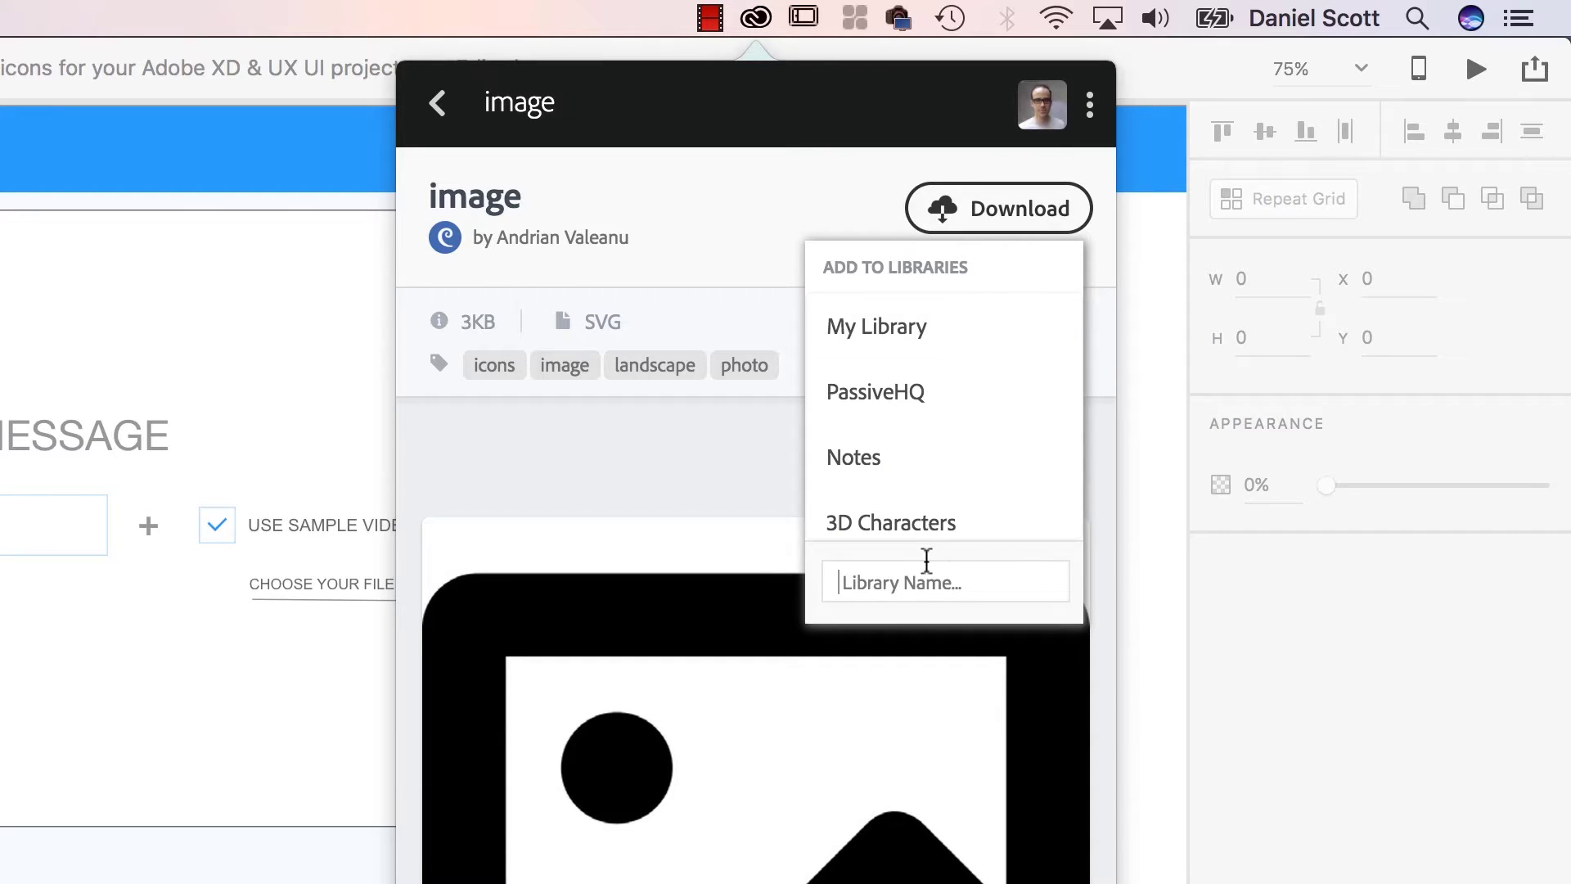
type("Instructor HQ")
key("Return")
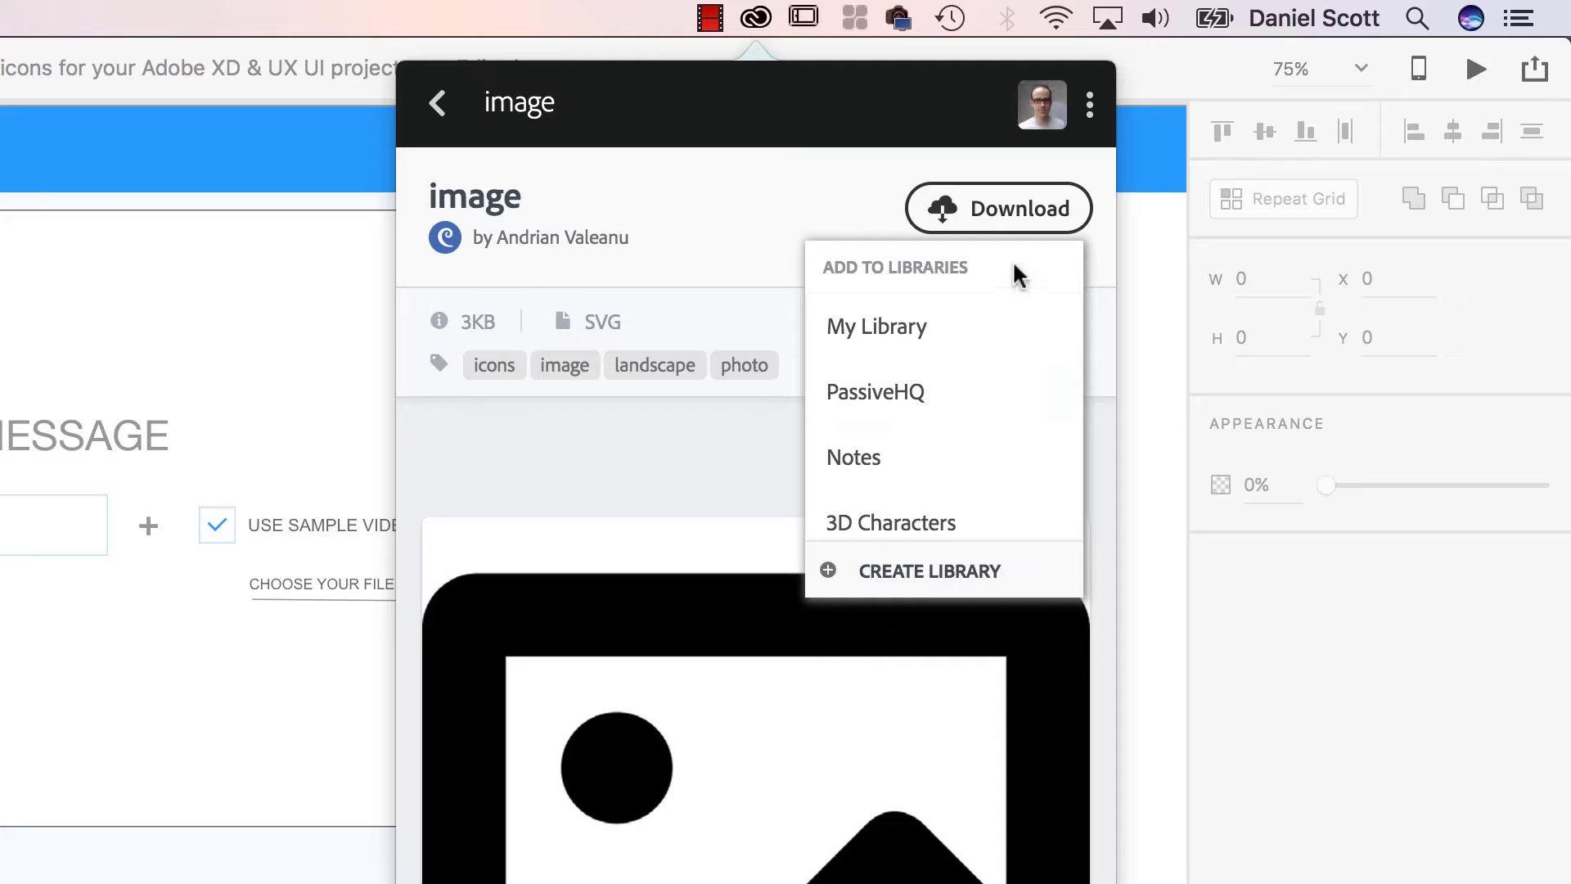
left_click(1027, 233)
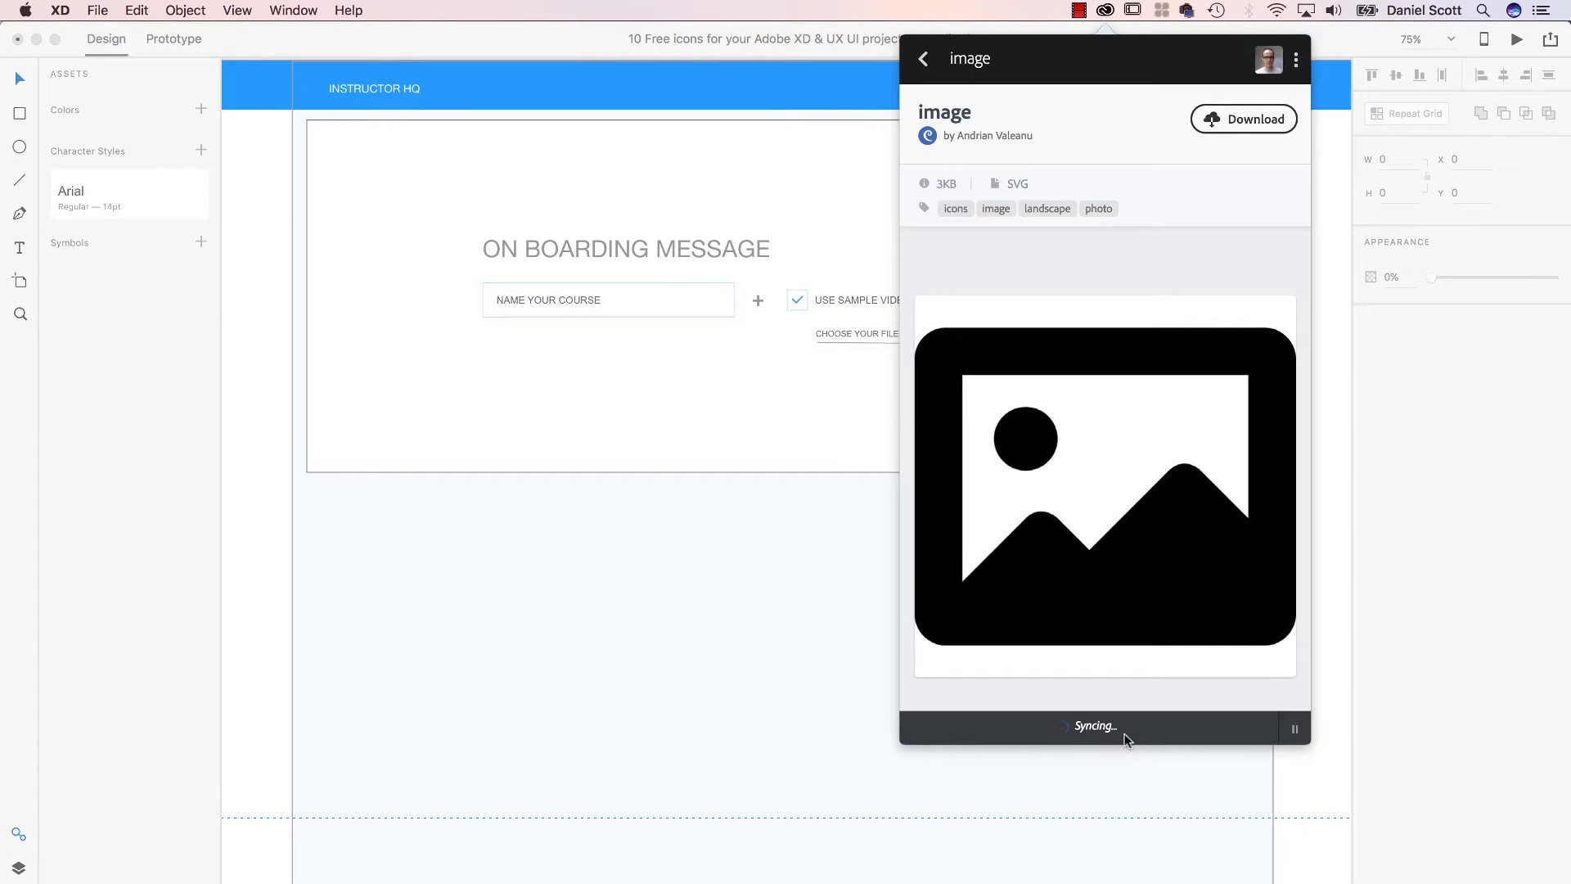
left_click(257, 563)
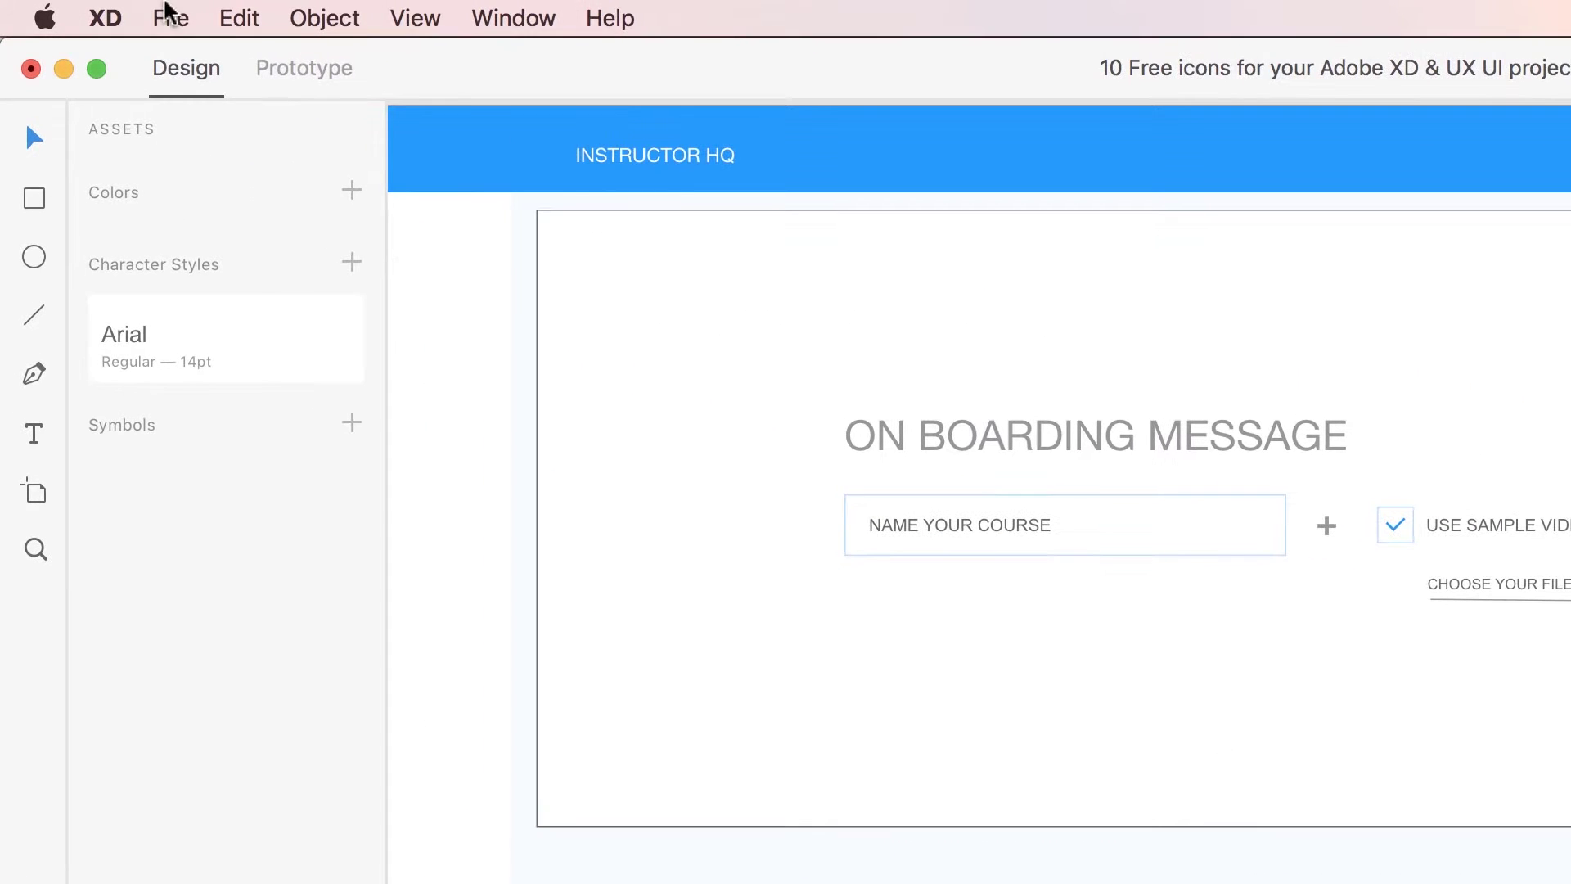
- View the Instructor HQ library in XD's CC Libraries window, then close it and launch Illustrator
left_click(144, 15)
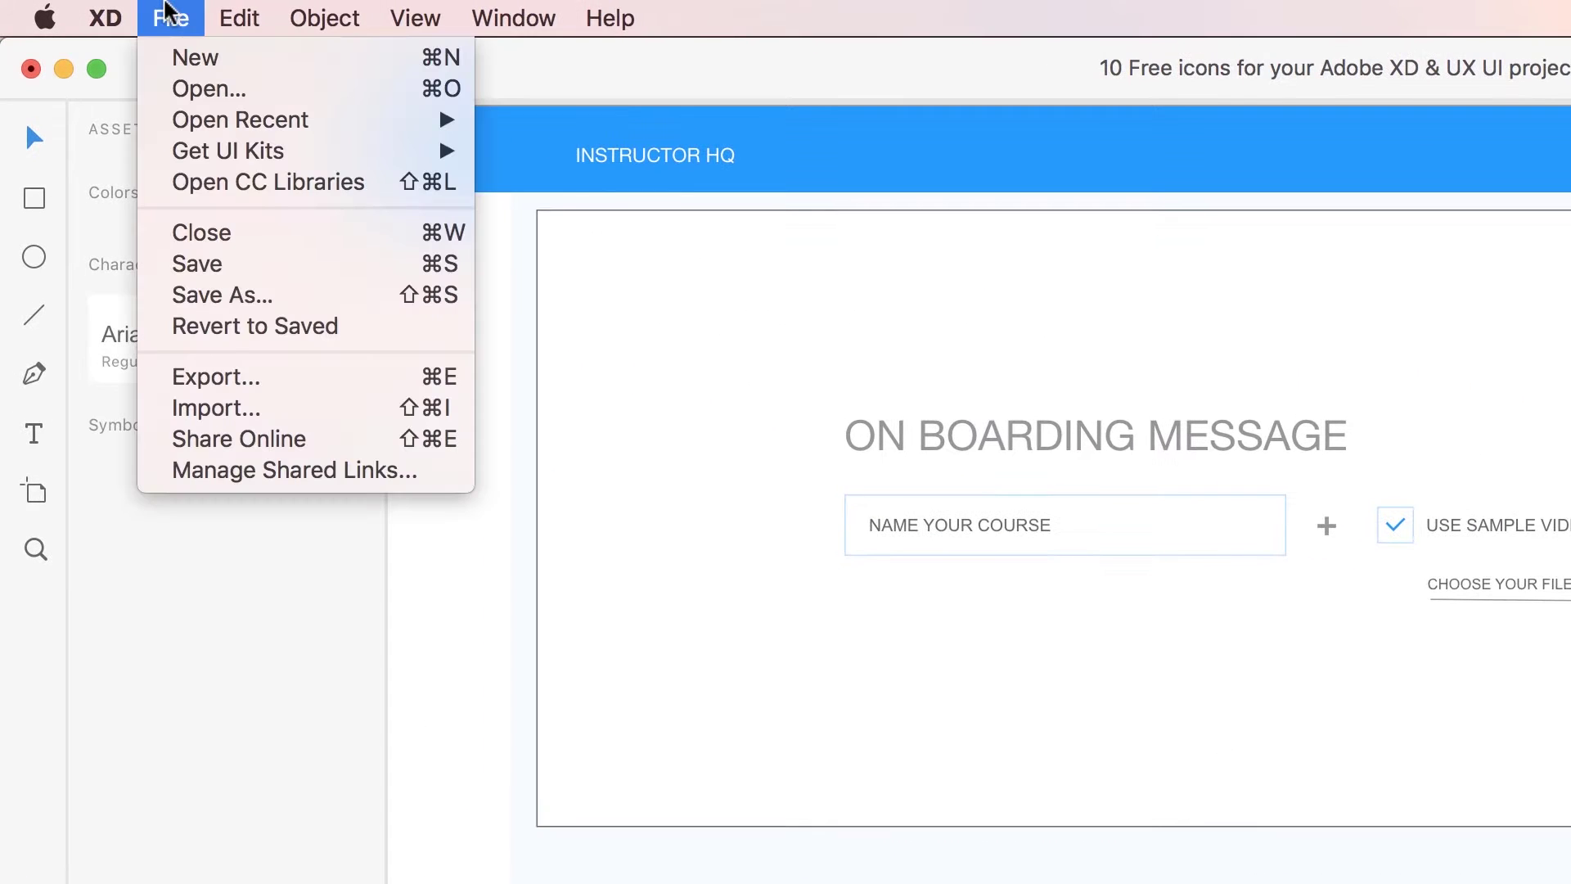
left_click(259, 190)
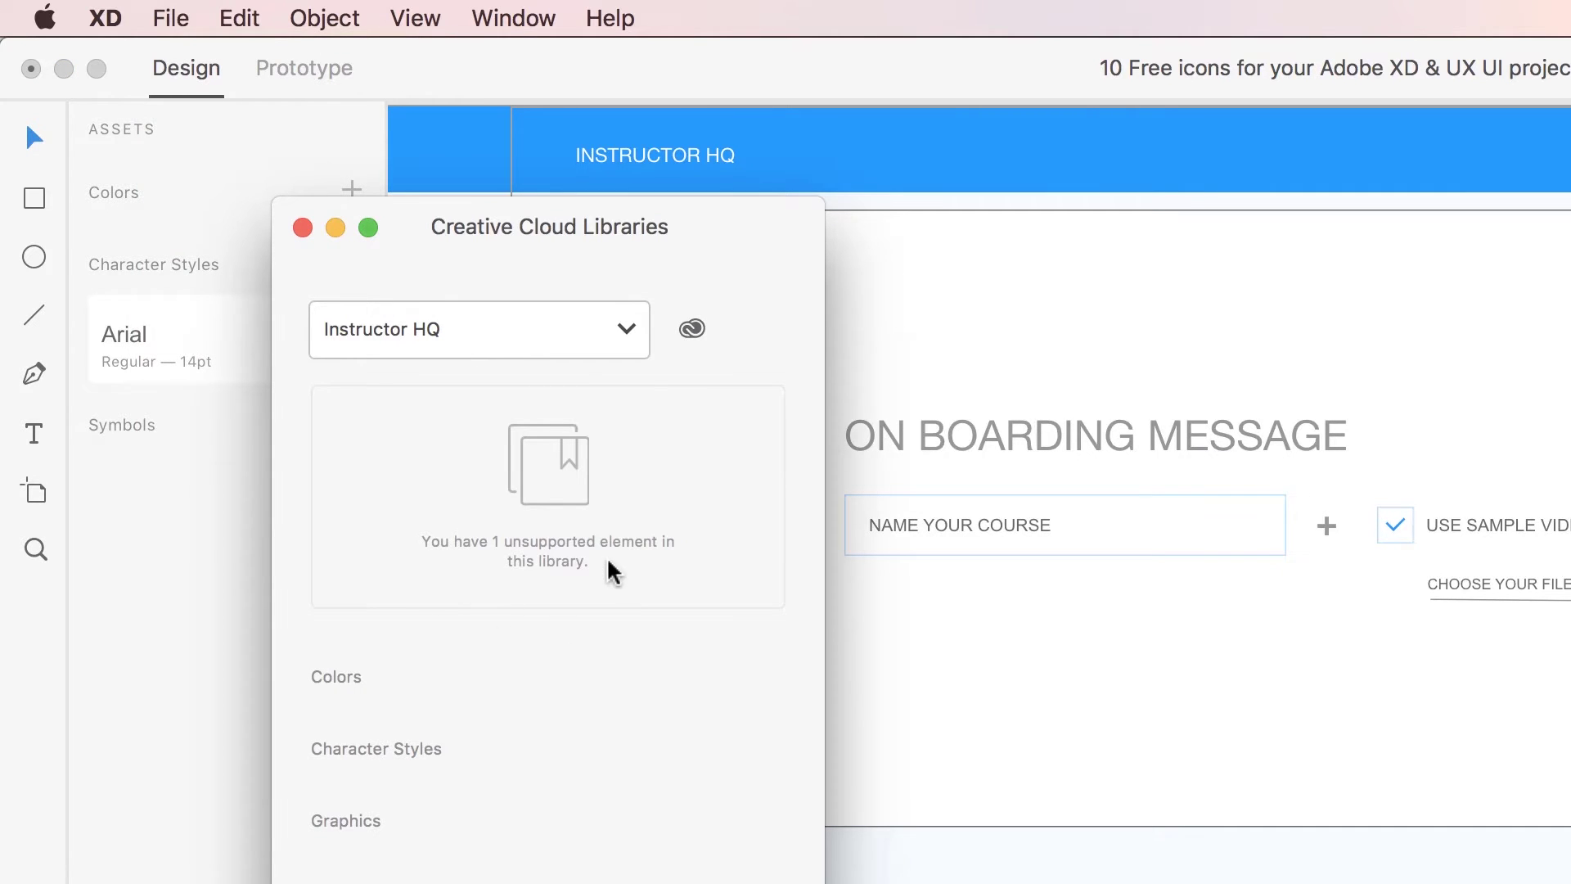
left_click(477, 350)
left_click(396, 356)
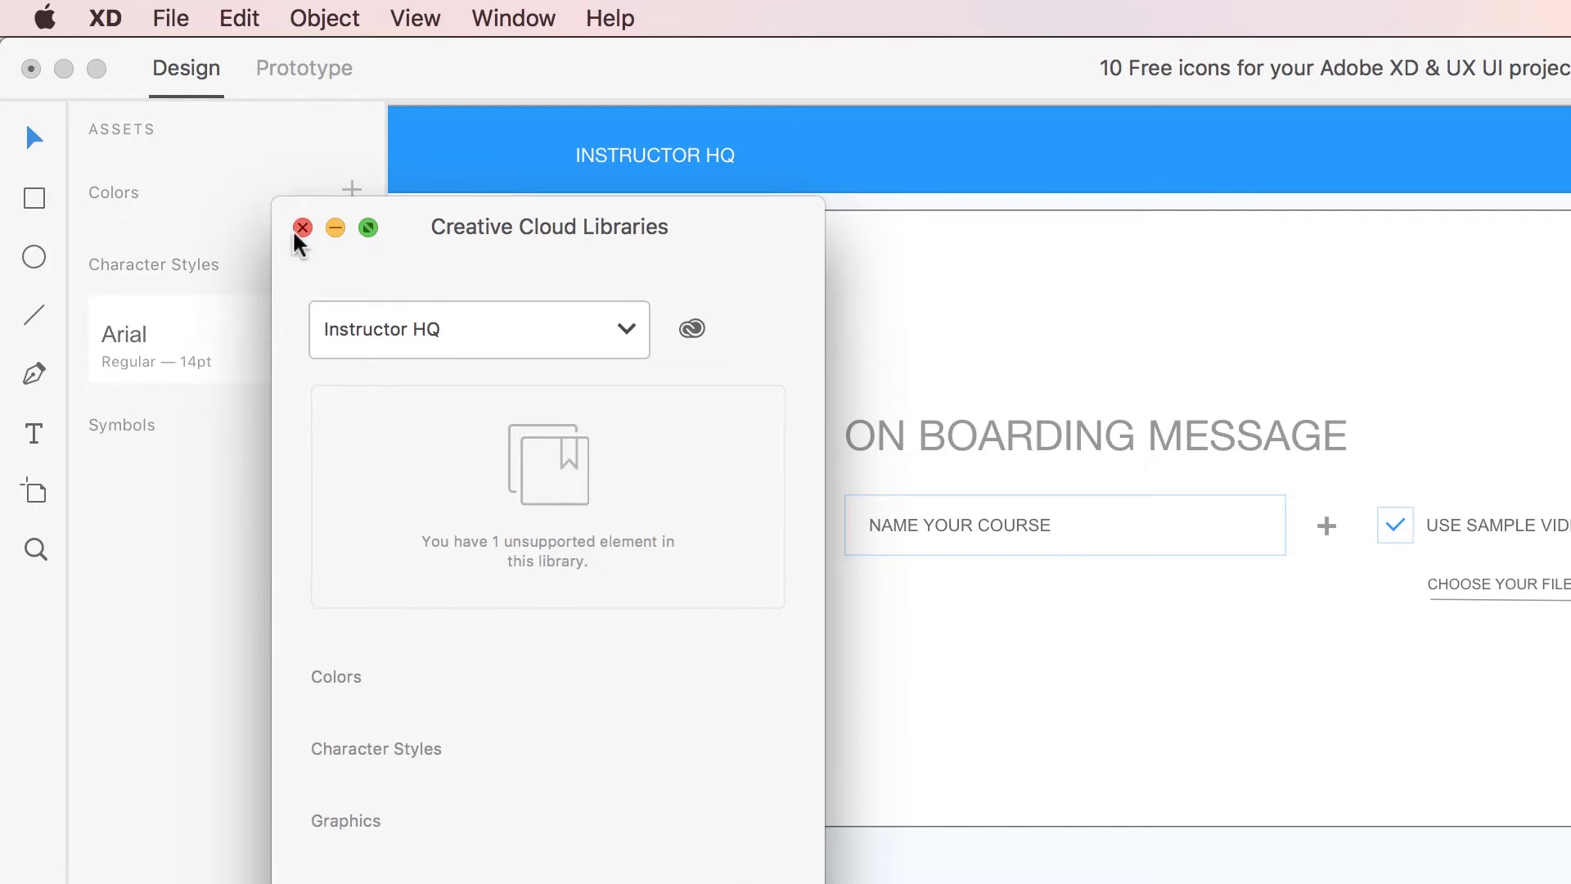
left_click(303, 227)
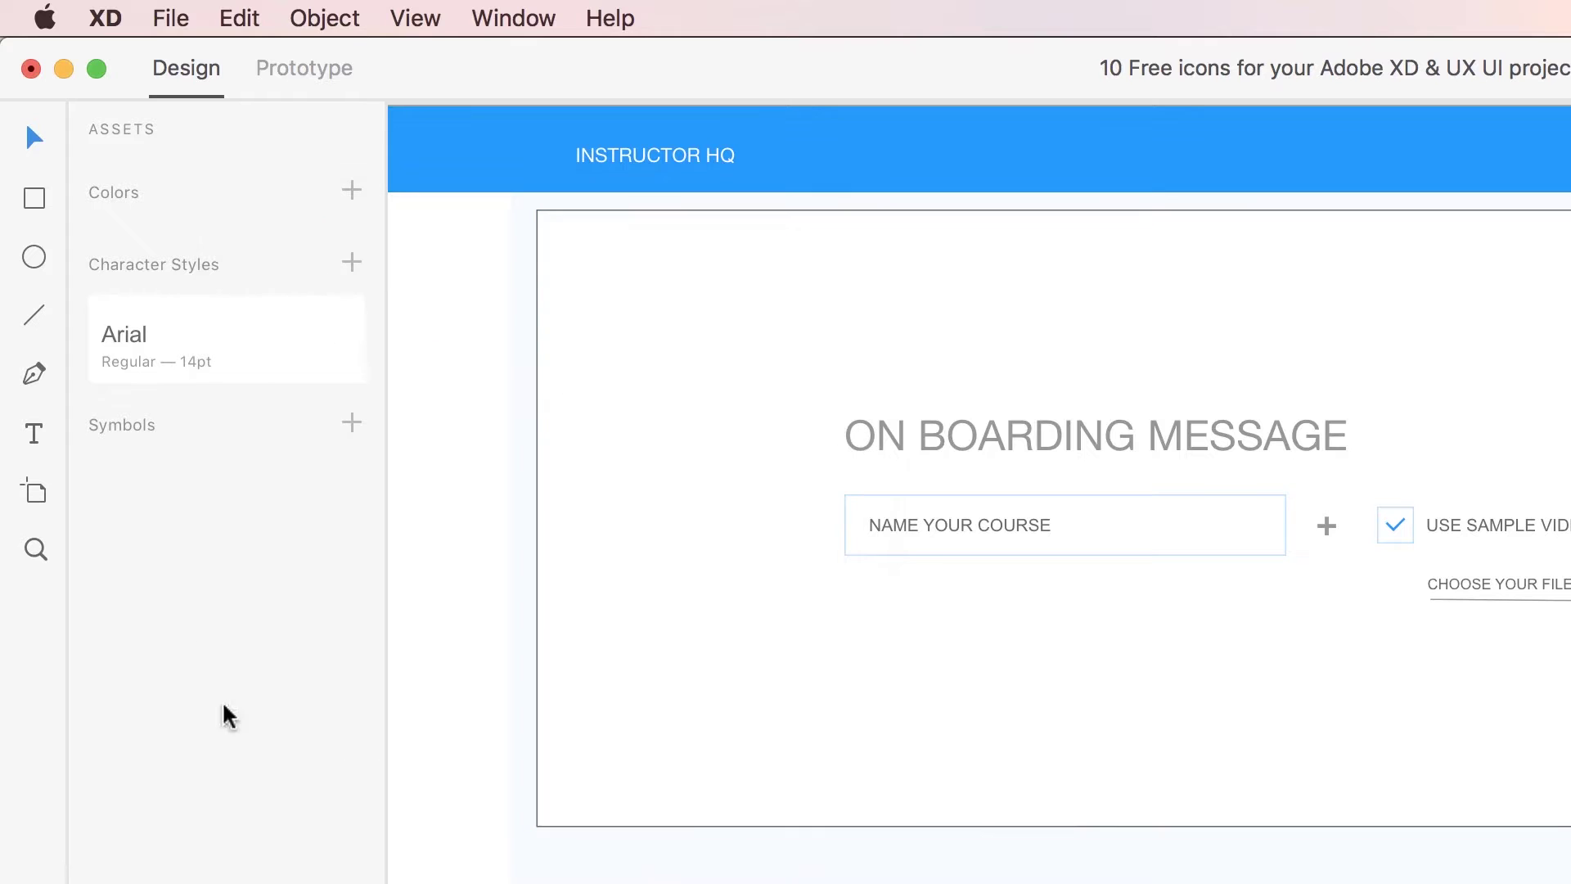
left_click(1223, 818)
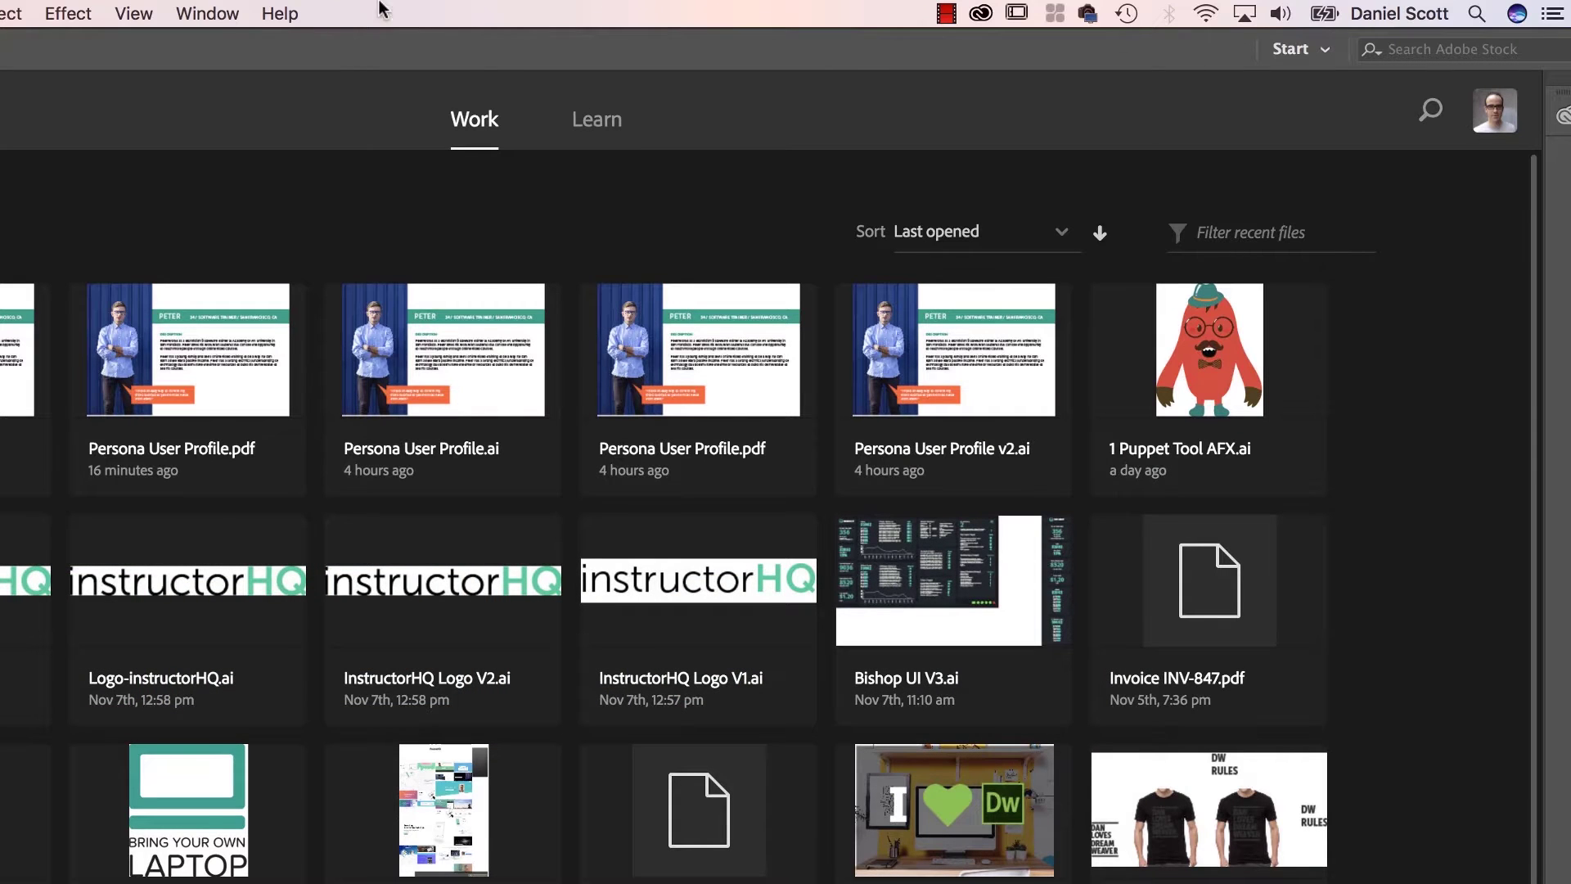
- Show the Instructor HQ library in Illustrator's Libraries panel and select the placed image icon group
left_click(207, 14)
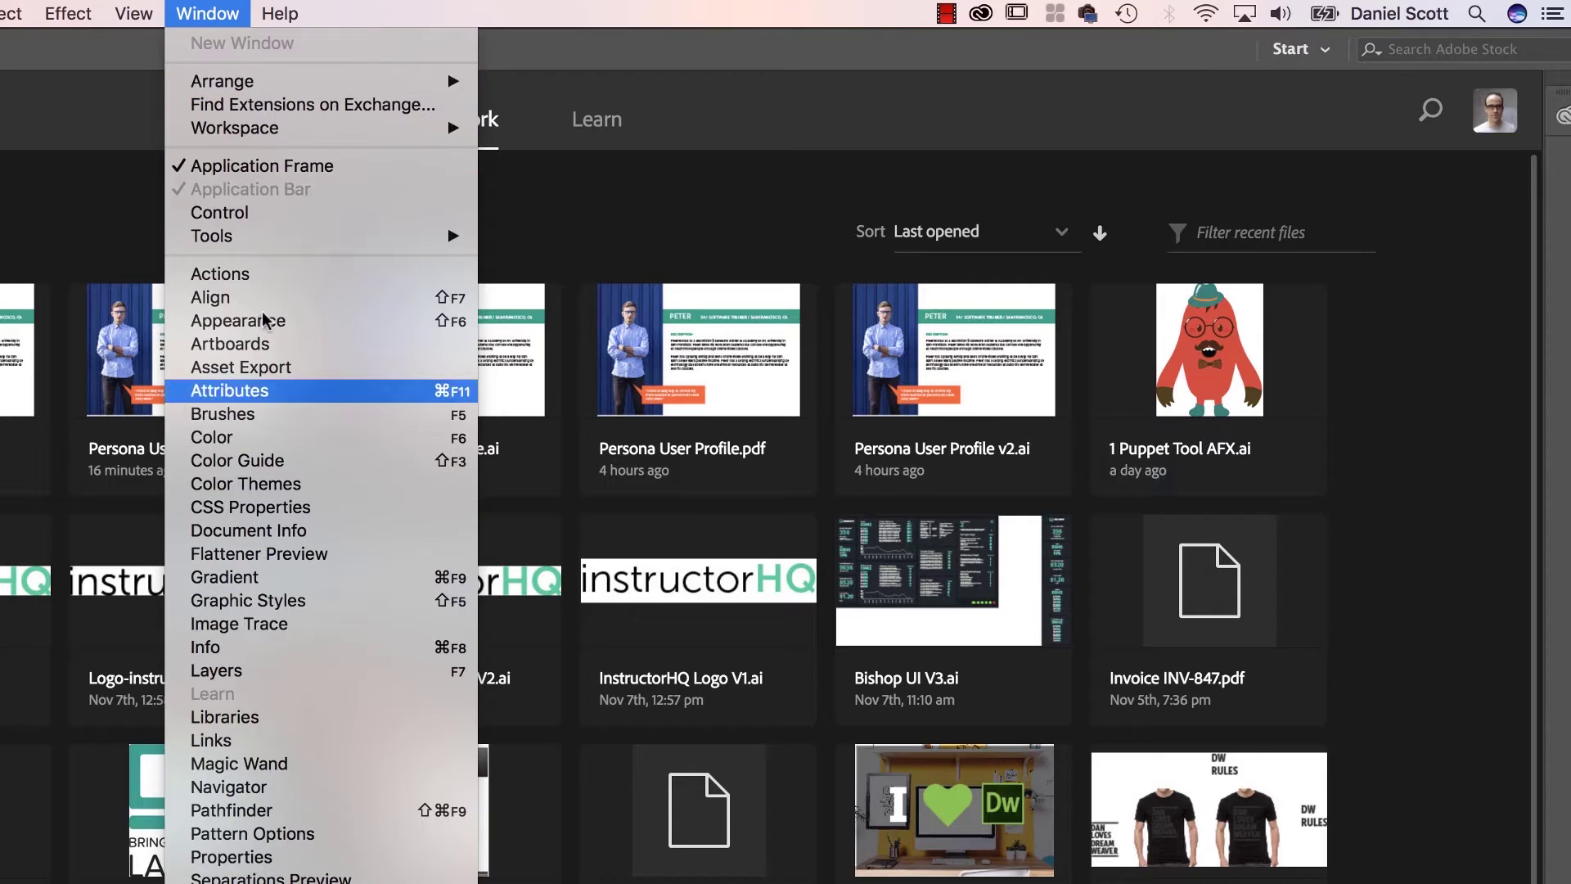
left_click(223, 717)
left_click(1445, 146)
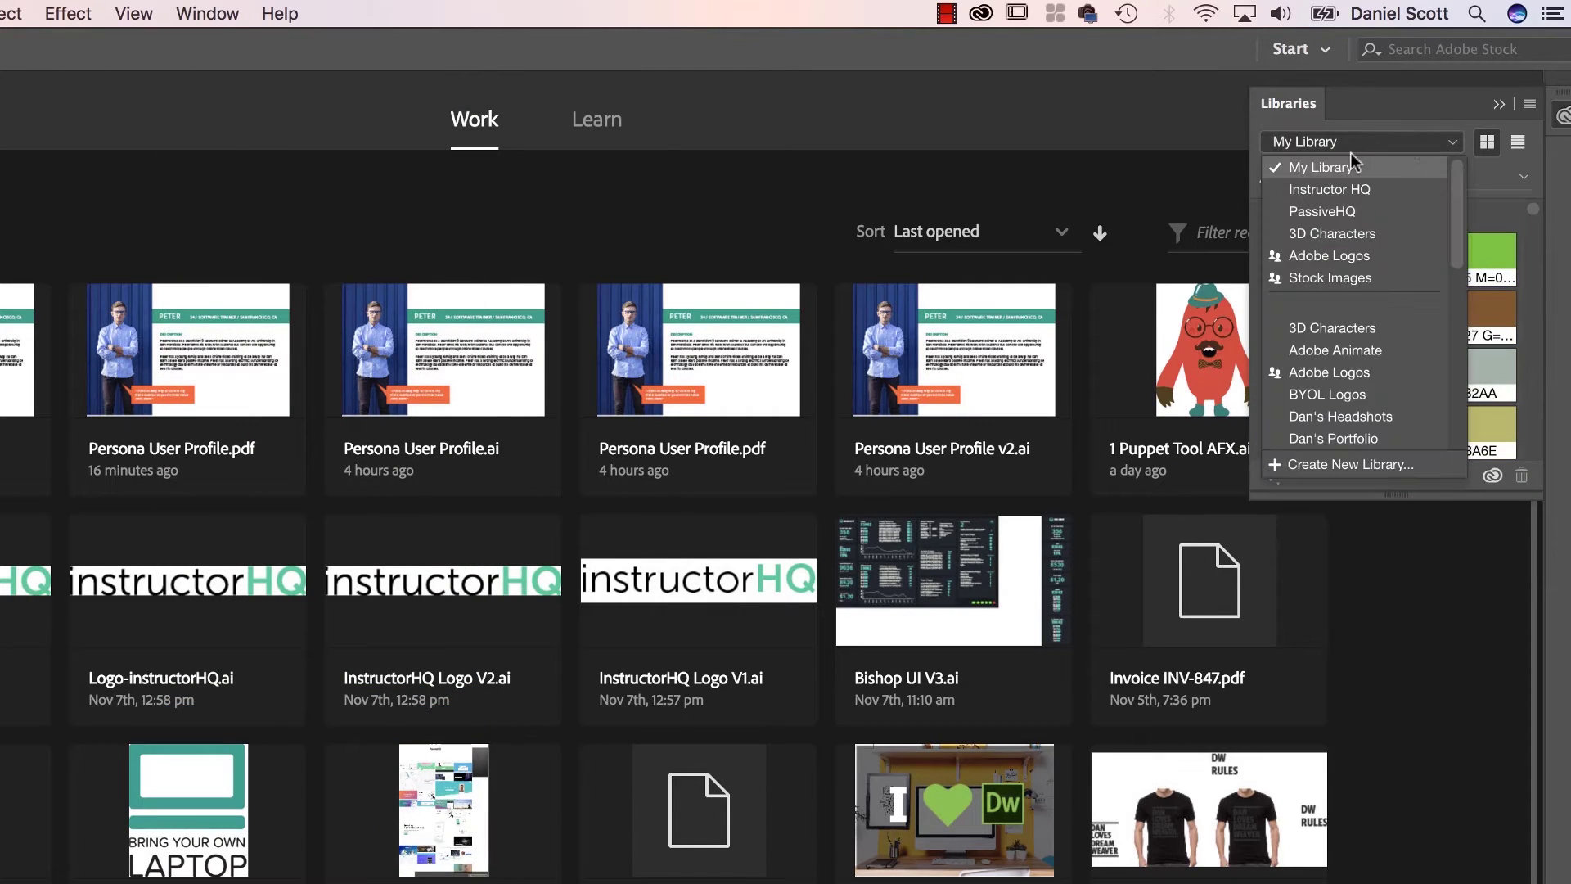
left_click(1318, 191)
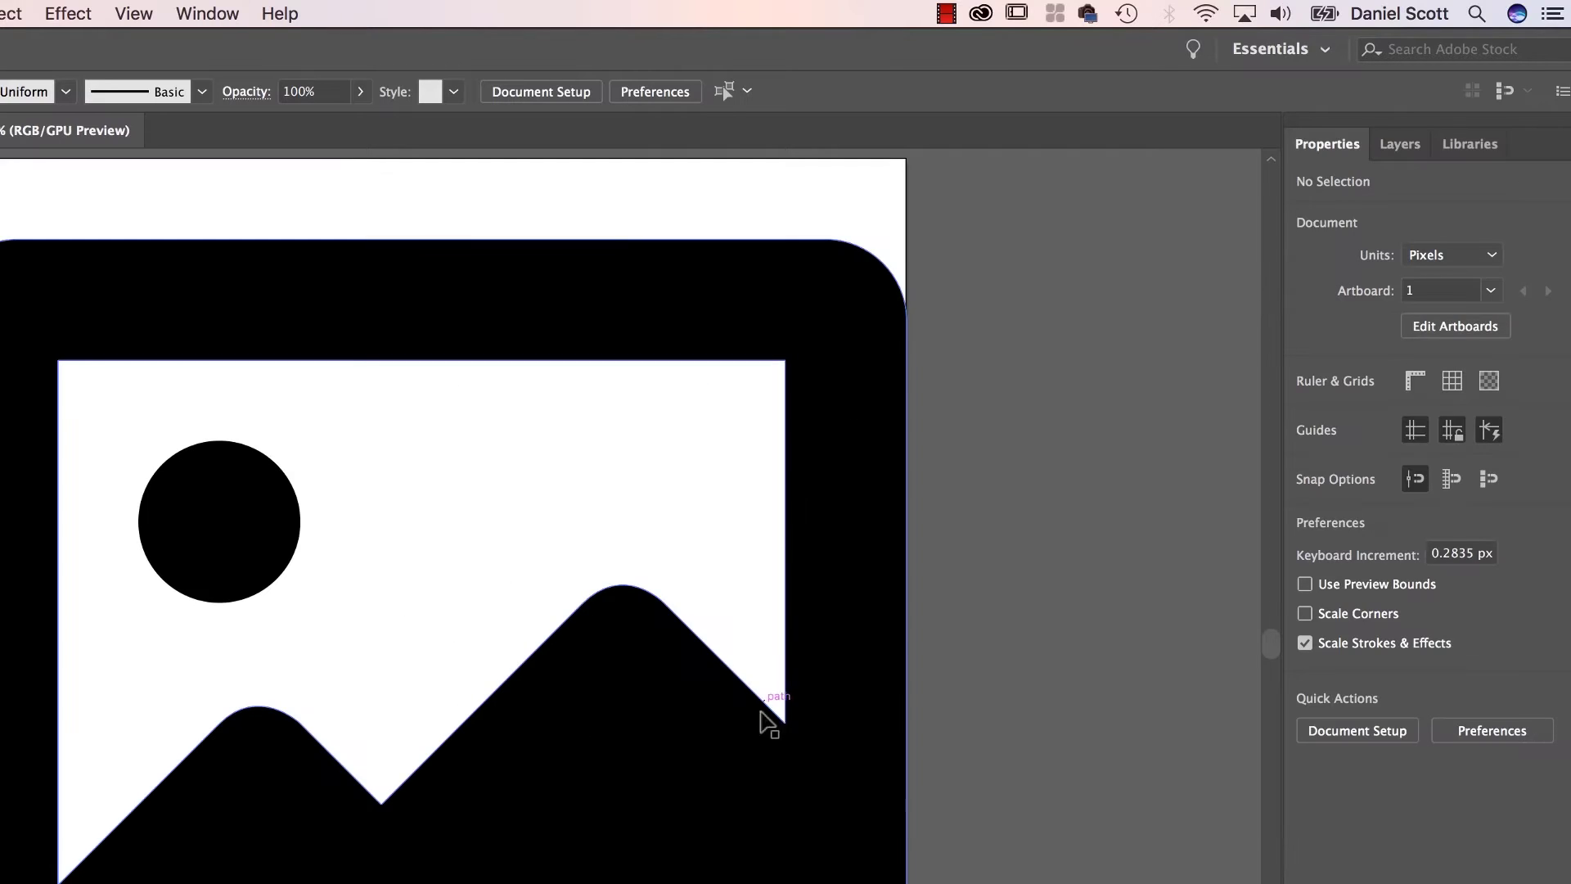
left_click(760, 730)
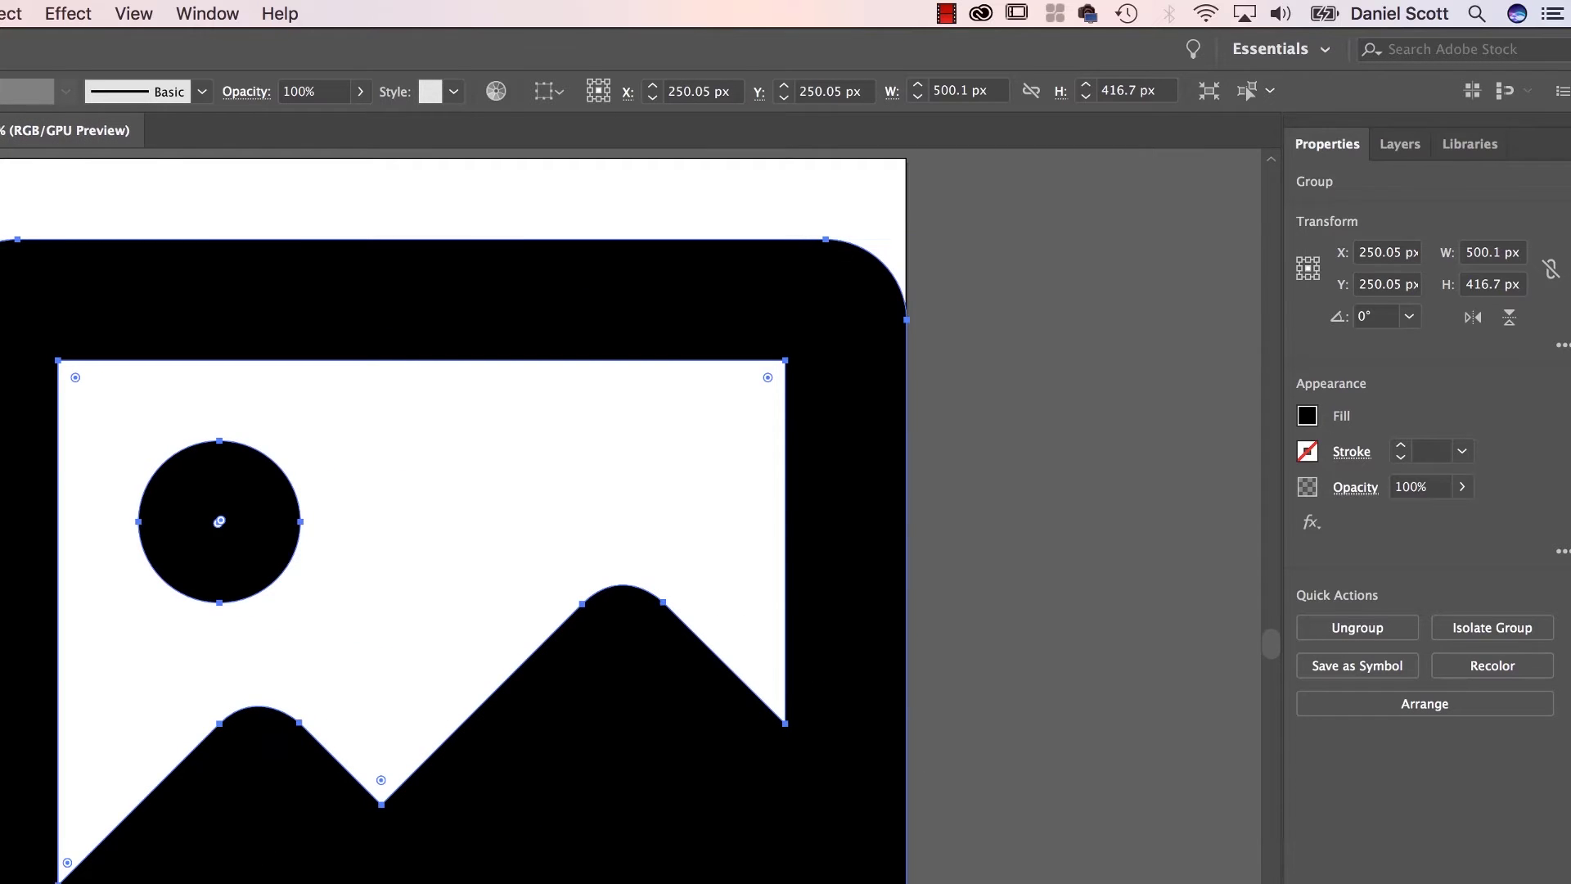
- Paste the image icon into the XD wireframe below the onboarding box
key("super+Tab")
key("super+Tab")
key("super+shift+Tab")
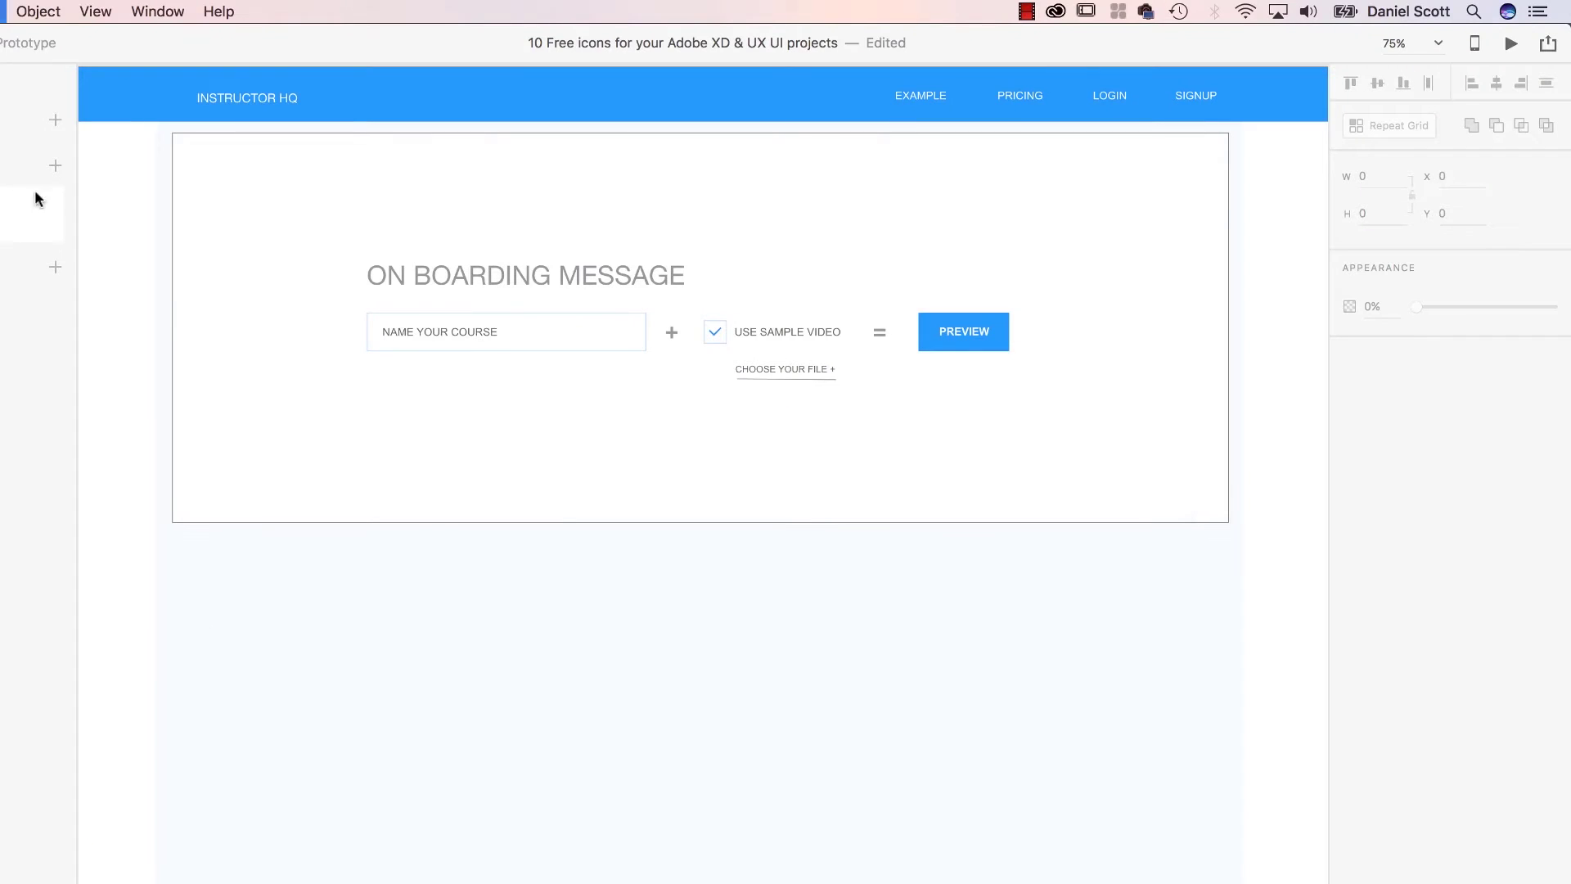
key("super+v")
left_click_drag(855, 414, 813, 635)
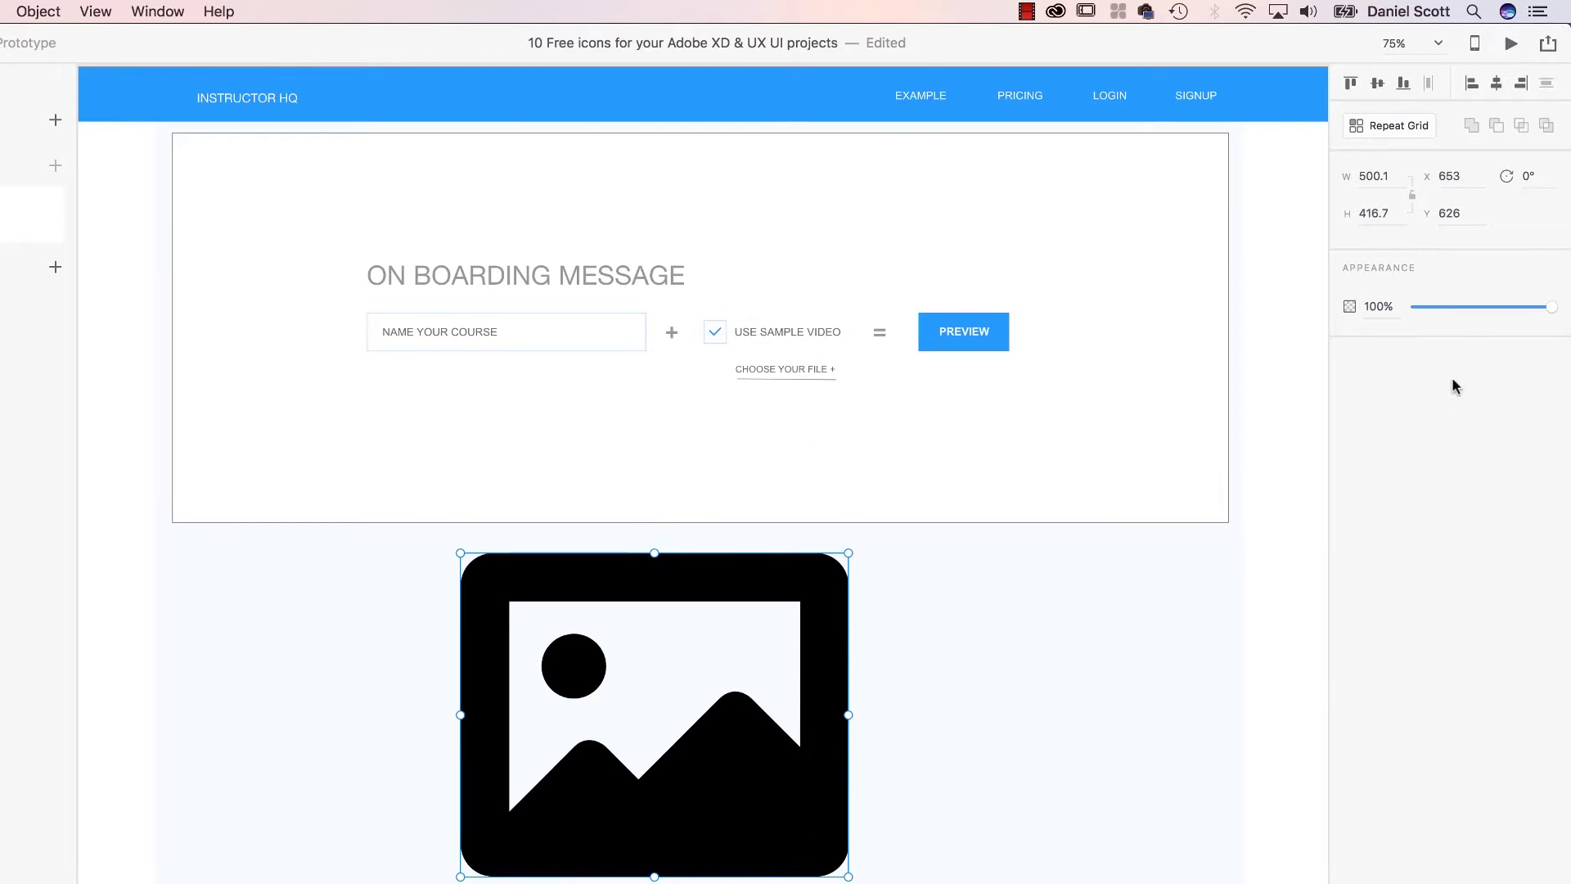
- Change the image icon's fill from black to blue
double_click(751, 776)
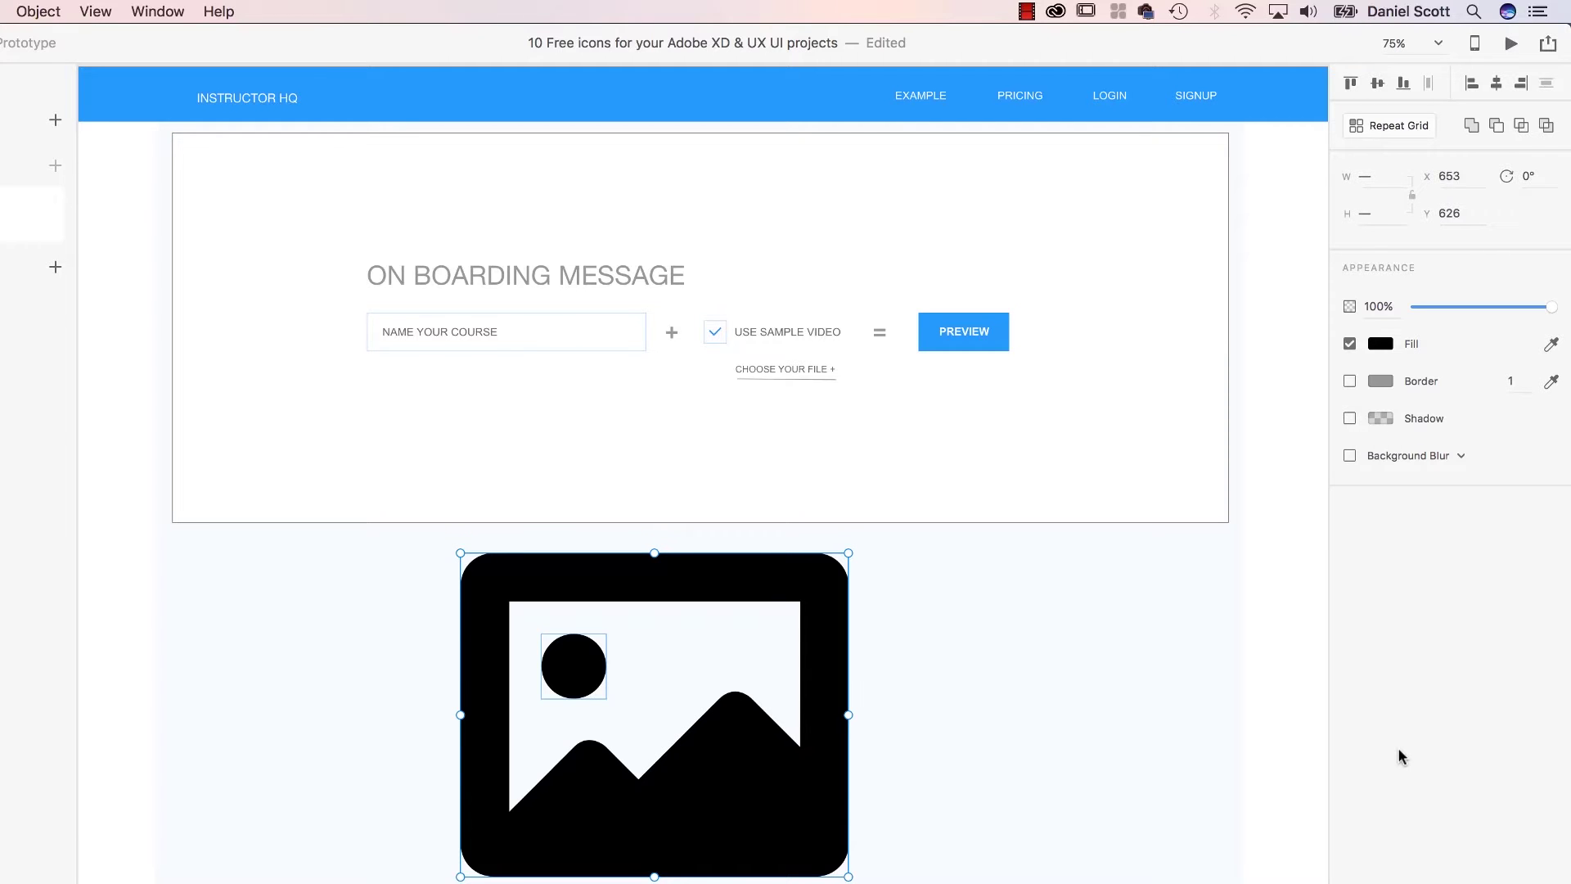
left_click(38, 11)
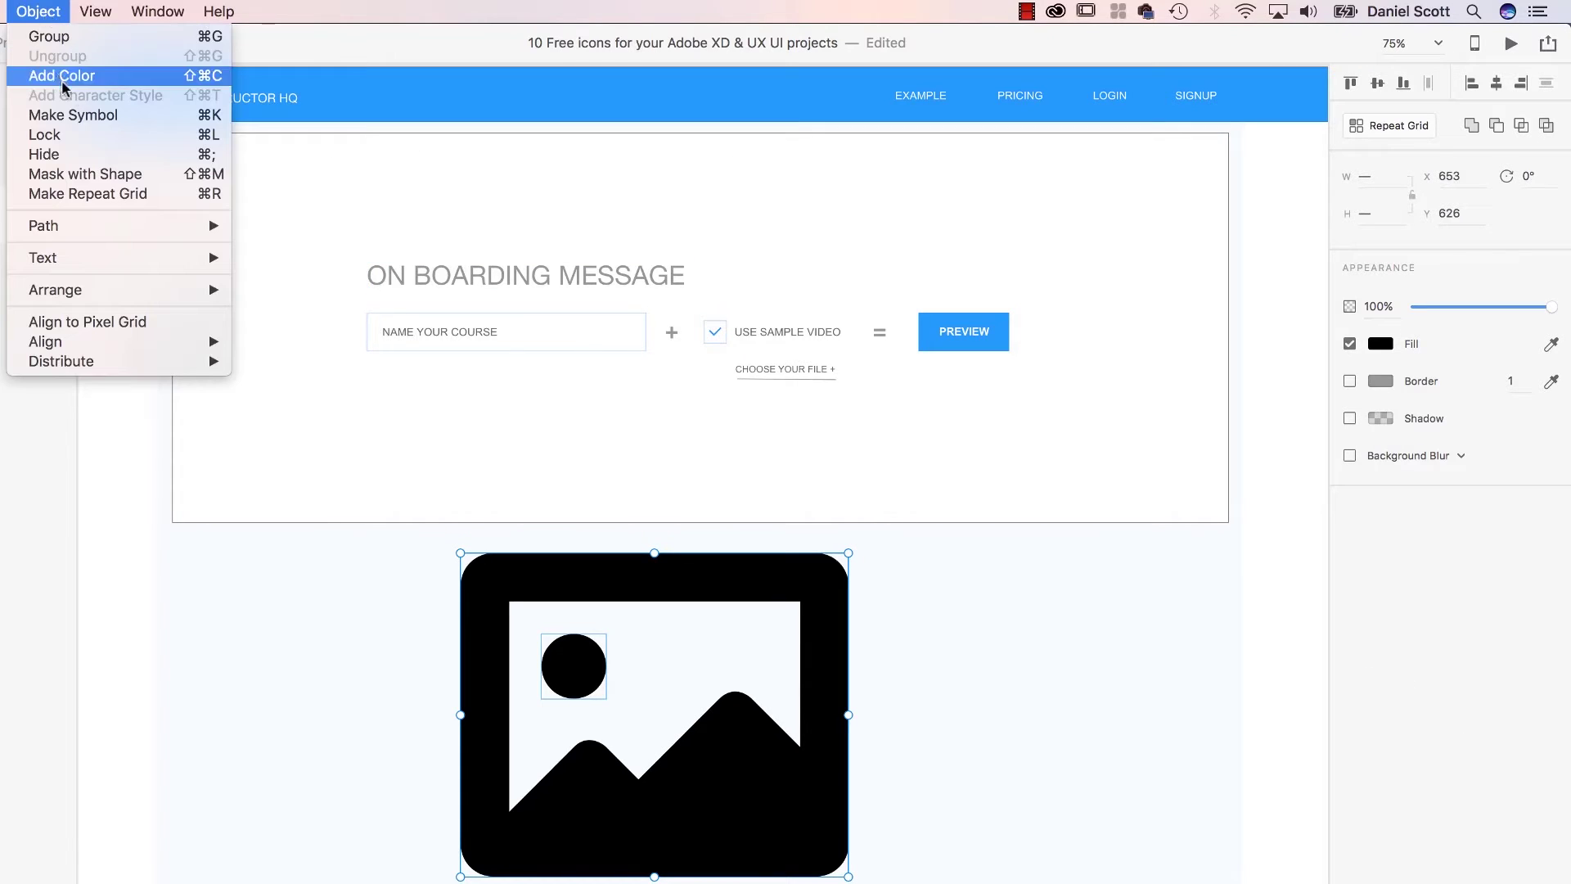
left_click(43, 10)
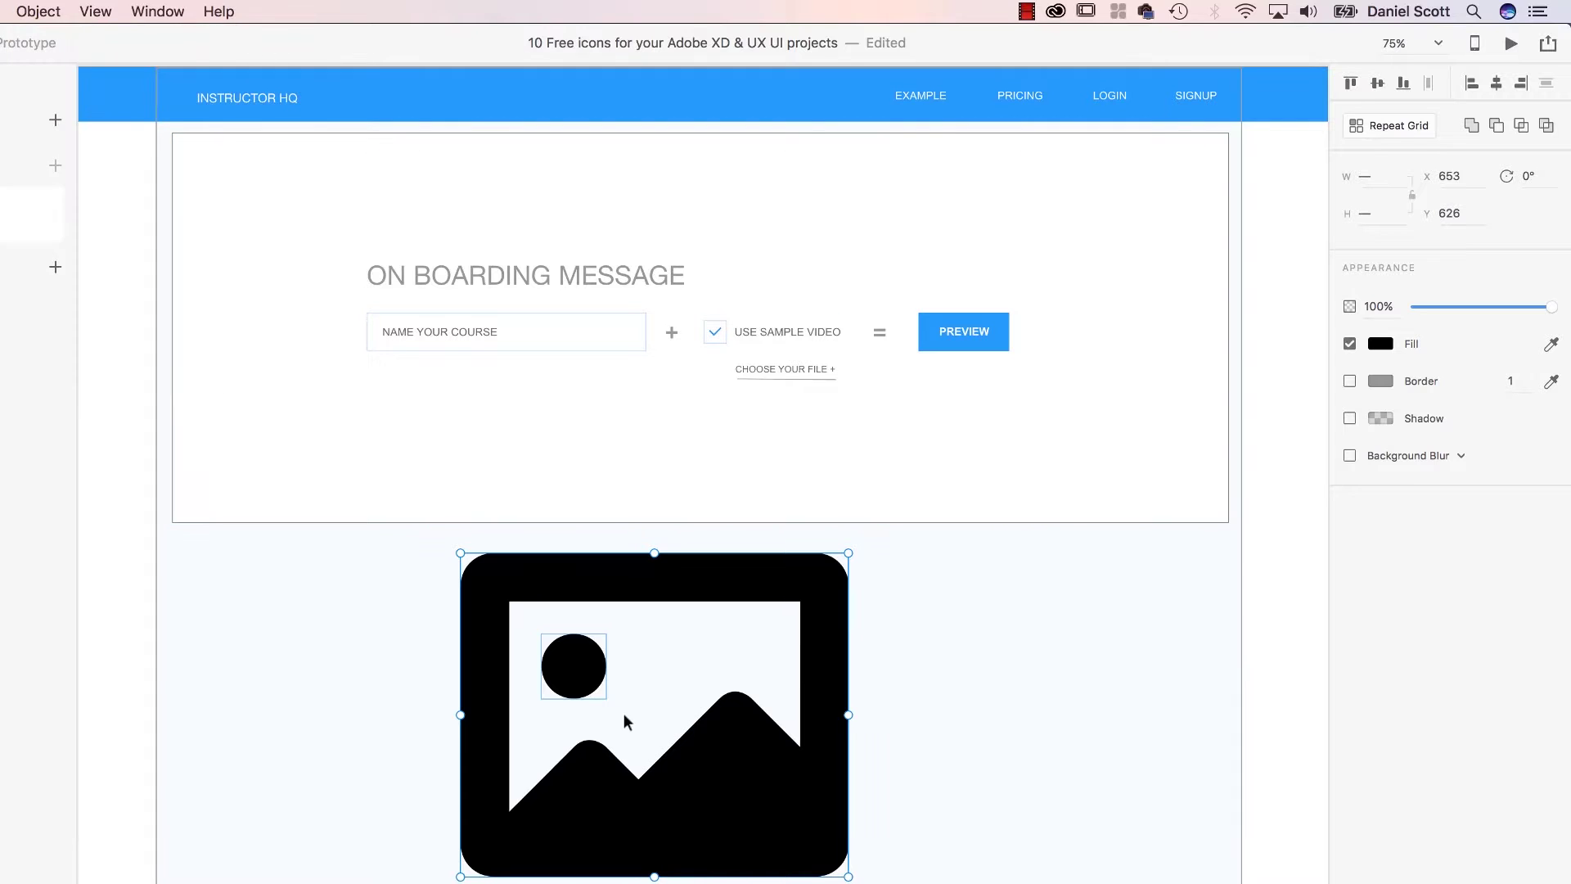
left_click(1380, 345)
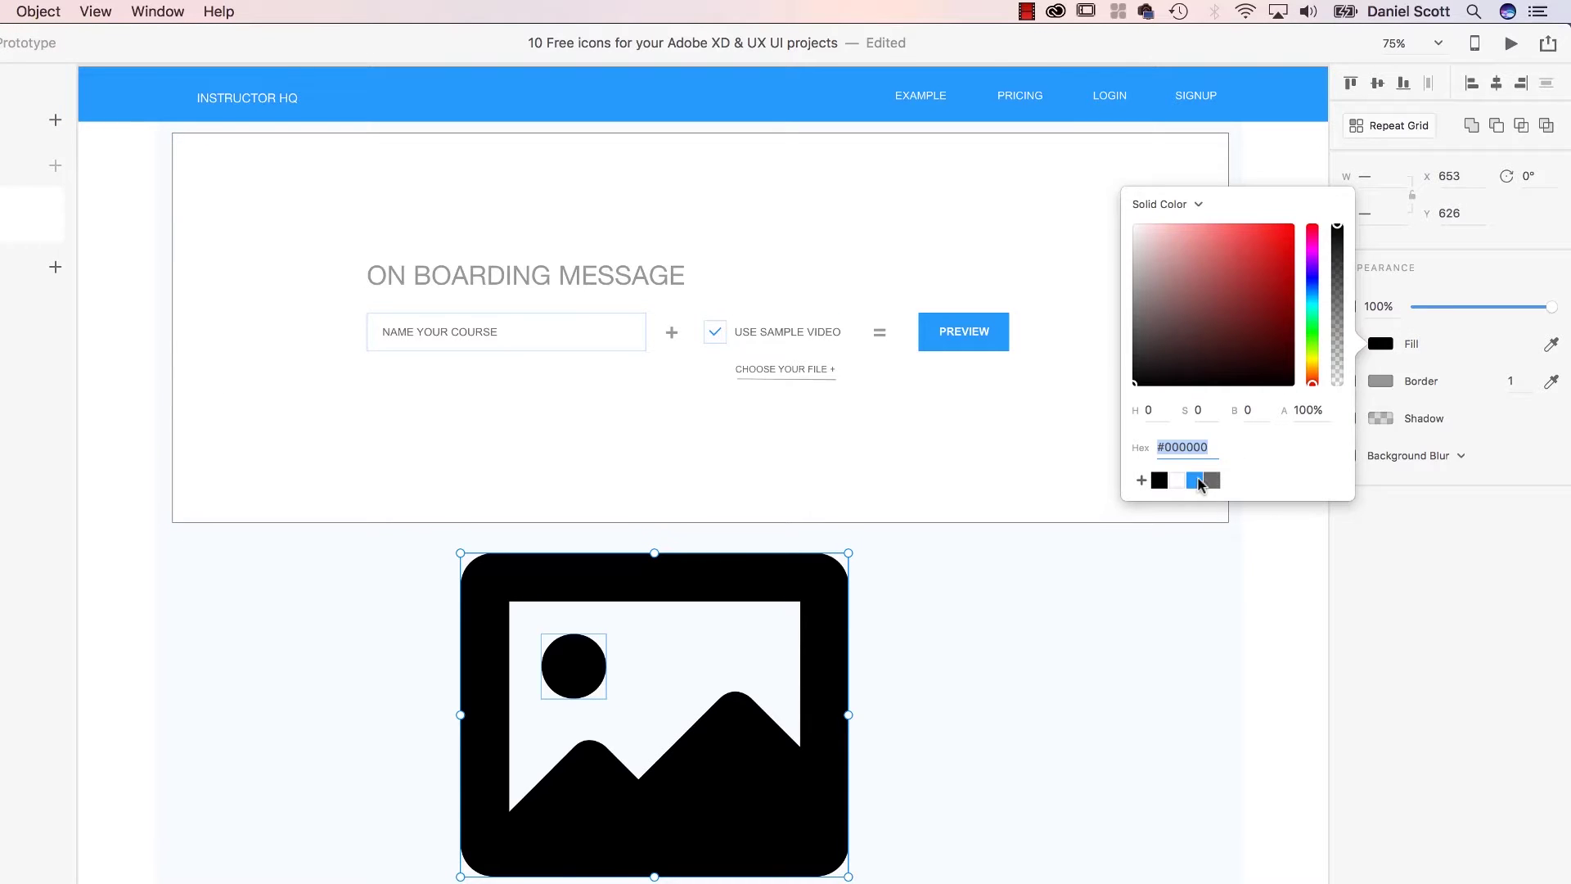
left_click(1196, 480)
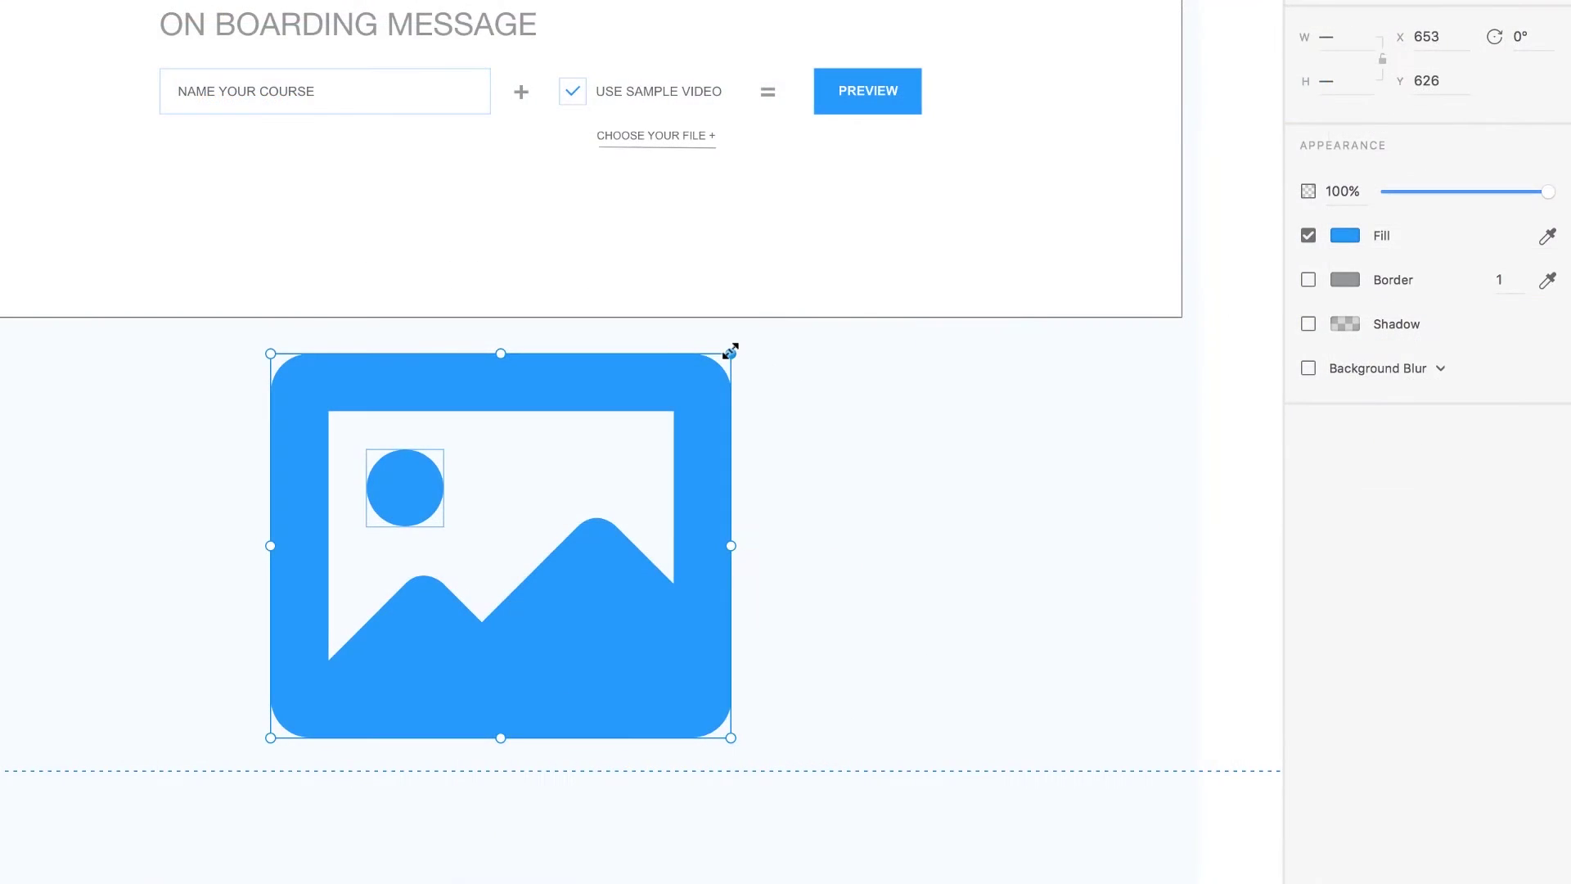
- Scale the blue image icon down and move it to the section's left side
left_click_drag(730, 352, 407, 652)
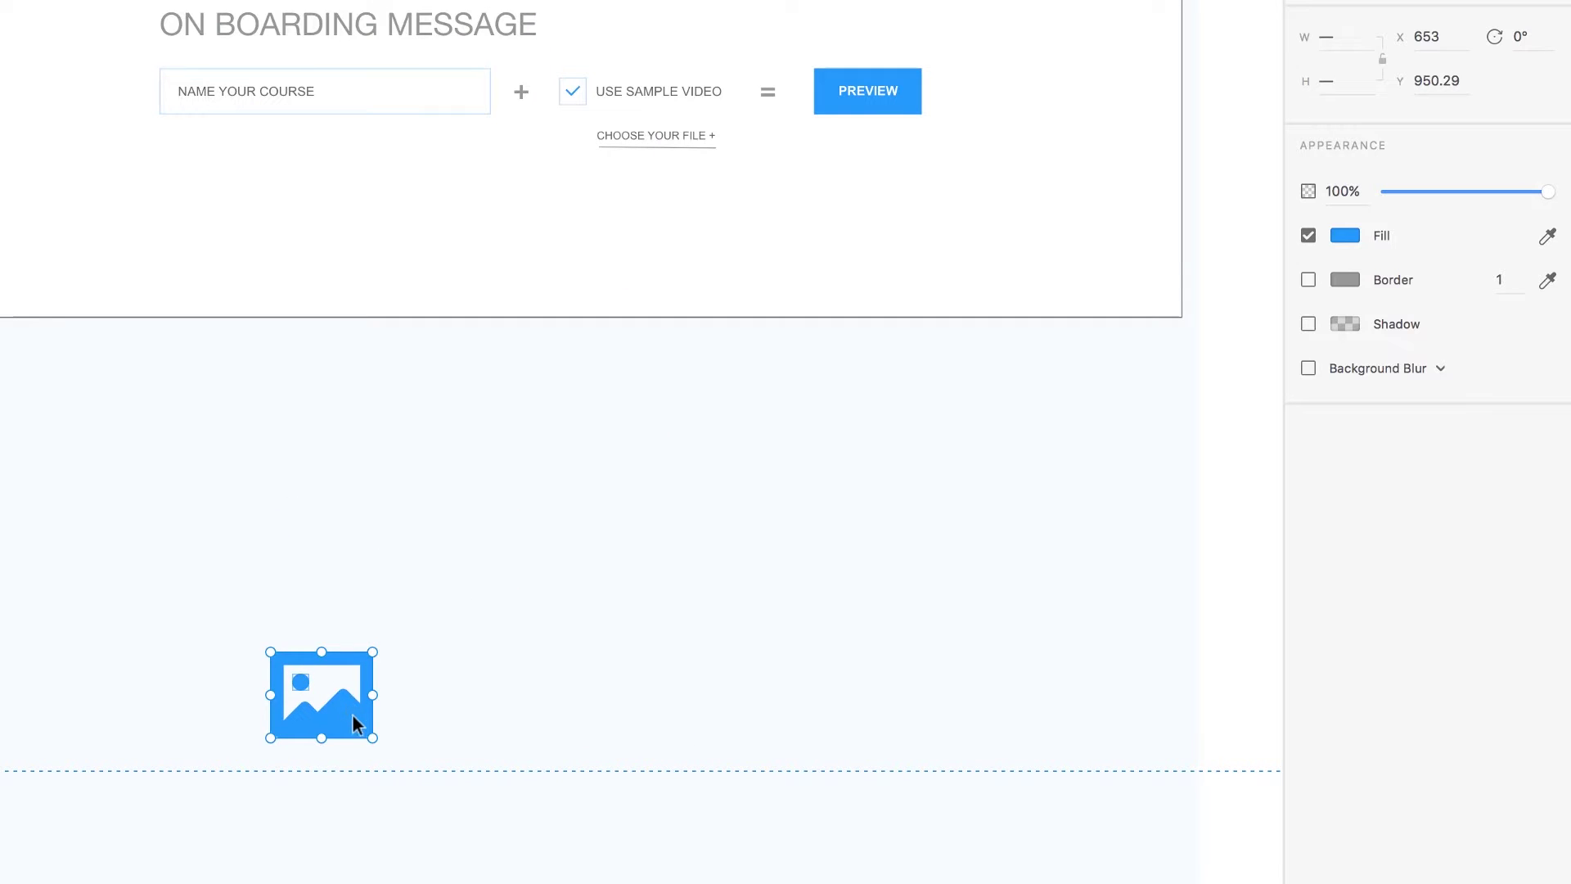
key("ctrl+z")
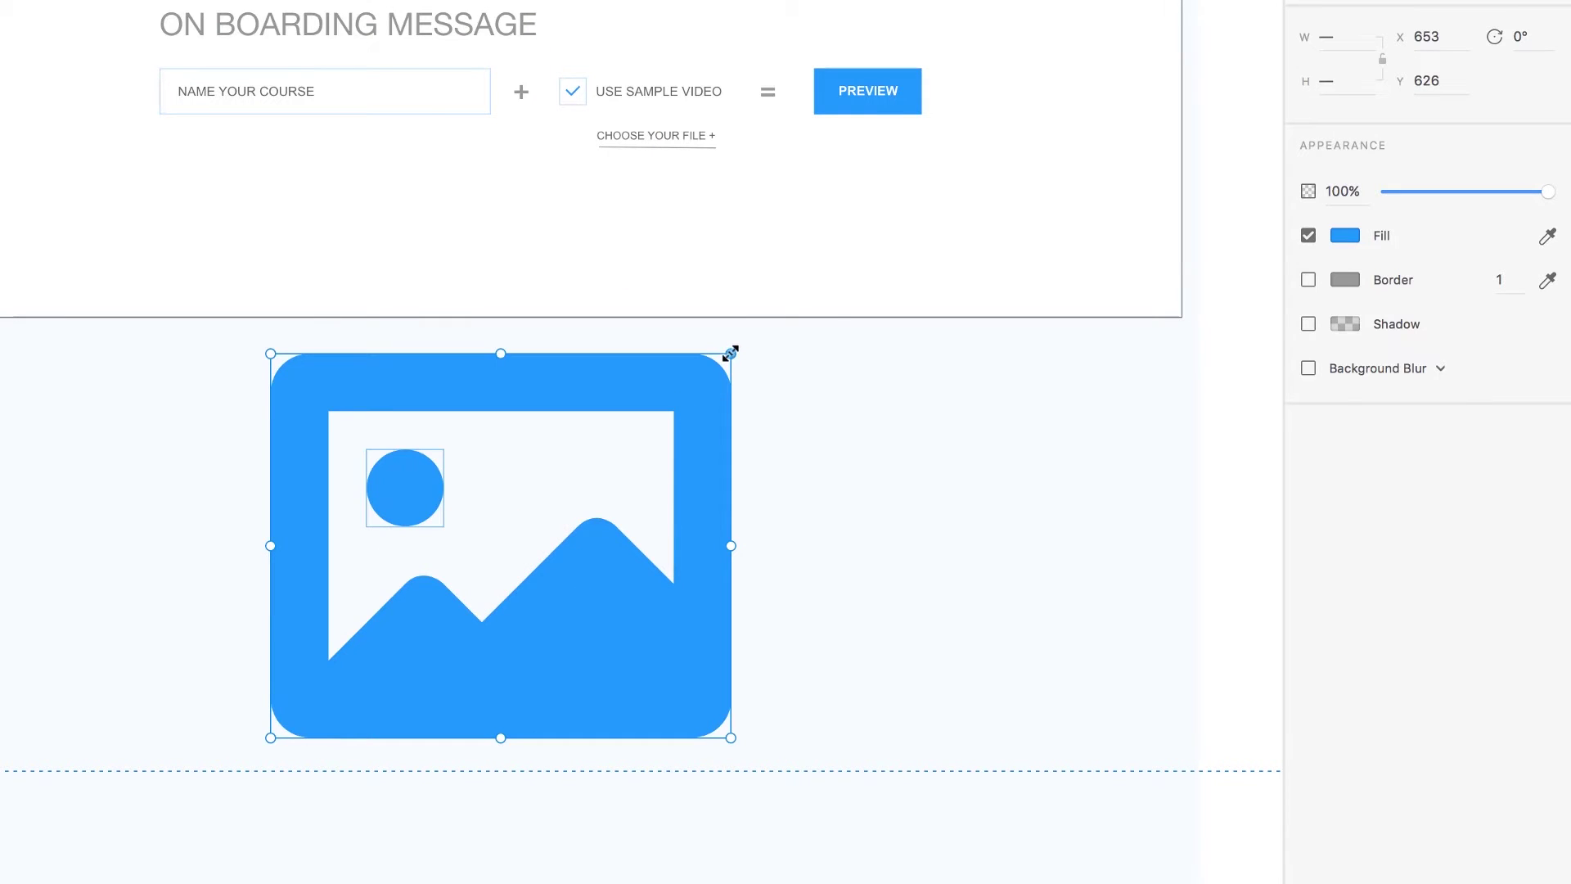
left_click_drag(730, 352, 526, 538)
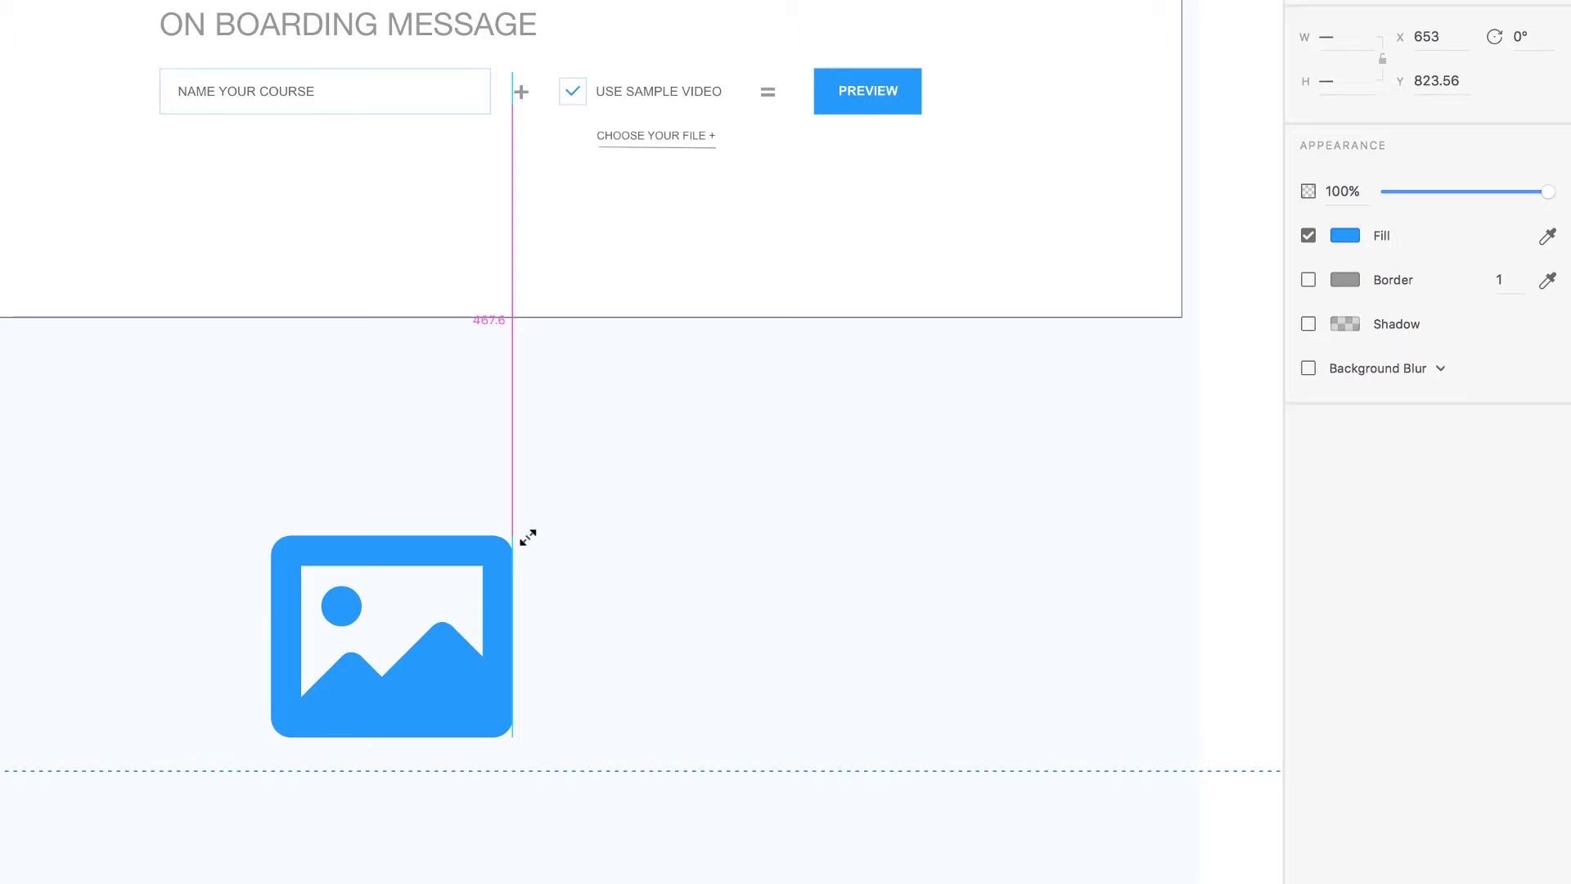
left_click_drag(528, 538, 712, 438)
key("ctrl+z")
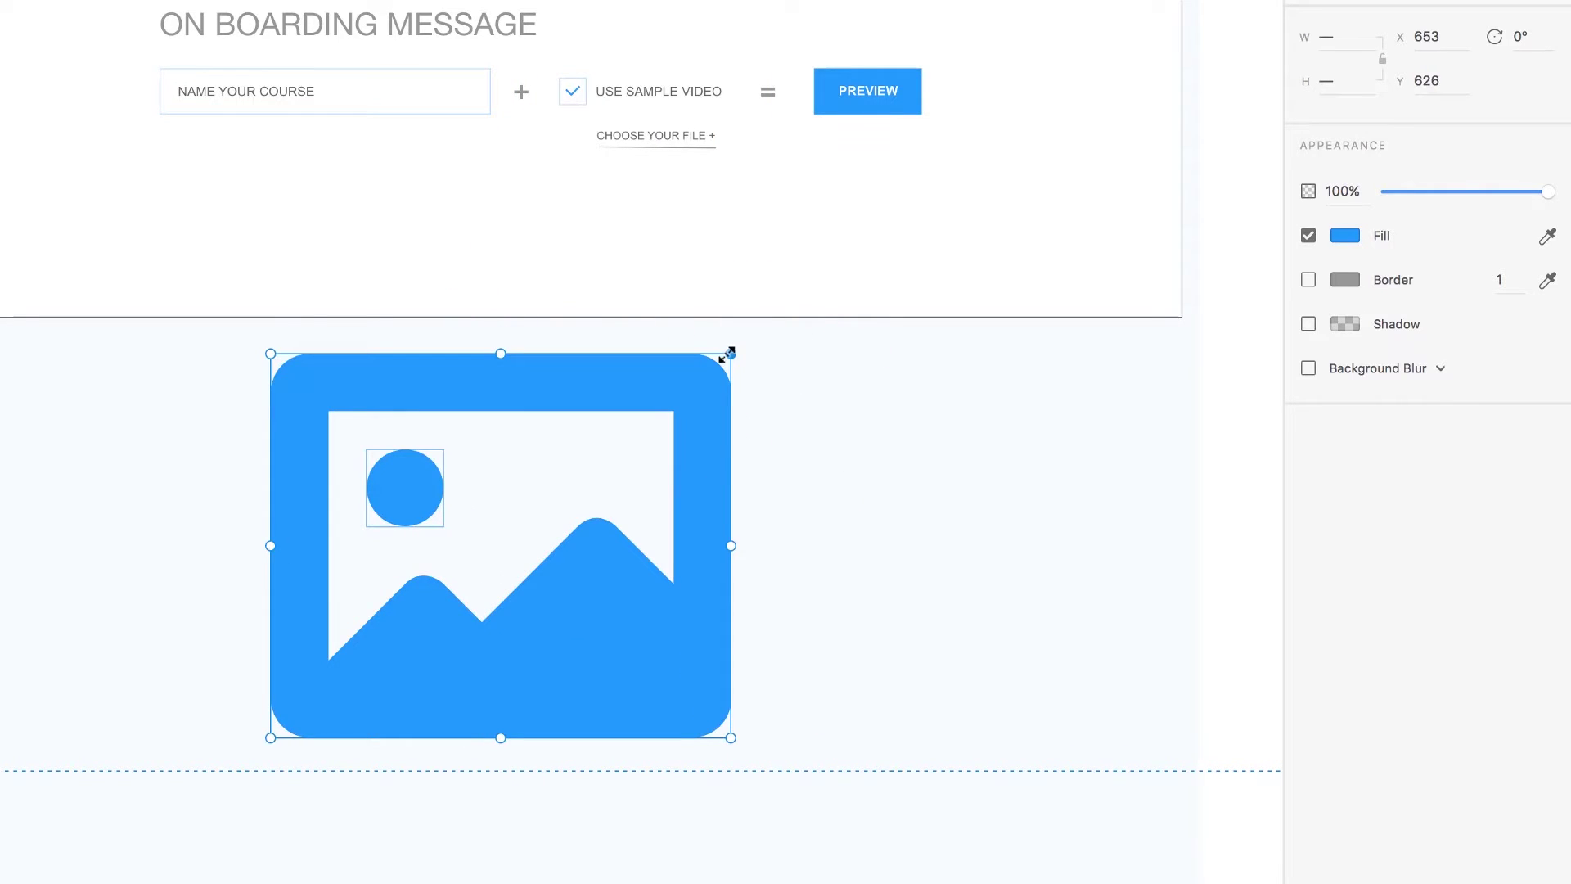
left_click_drag(729, 352, 619, 470)
left_click_drag(561, 586, 194, 566)
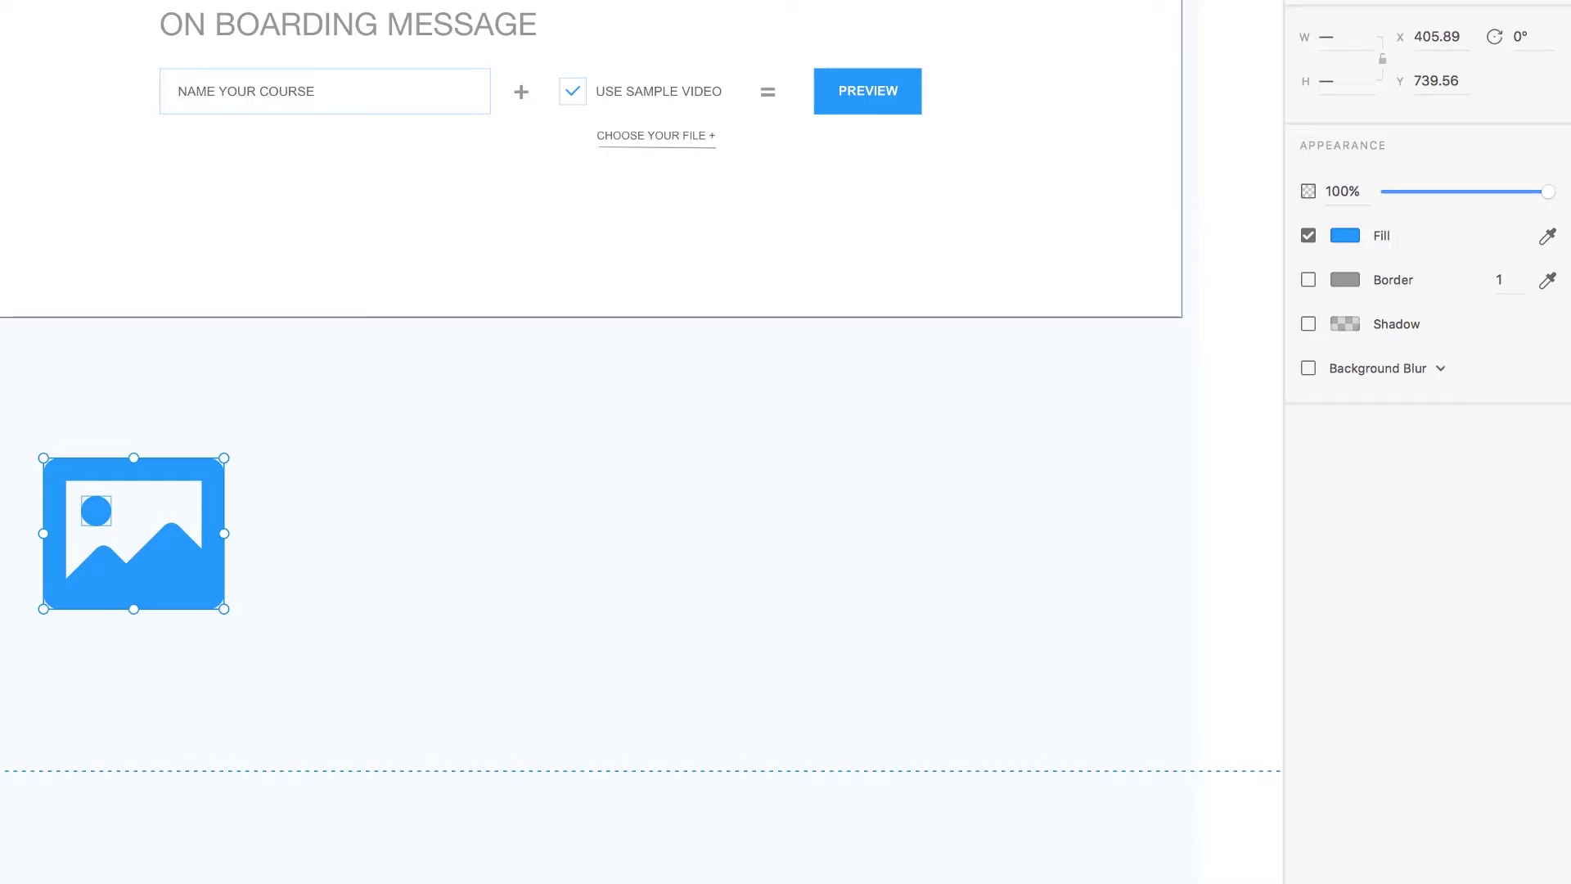
key("Escape")
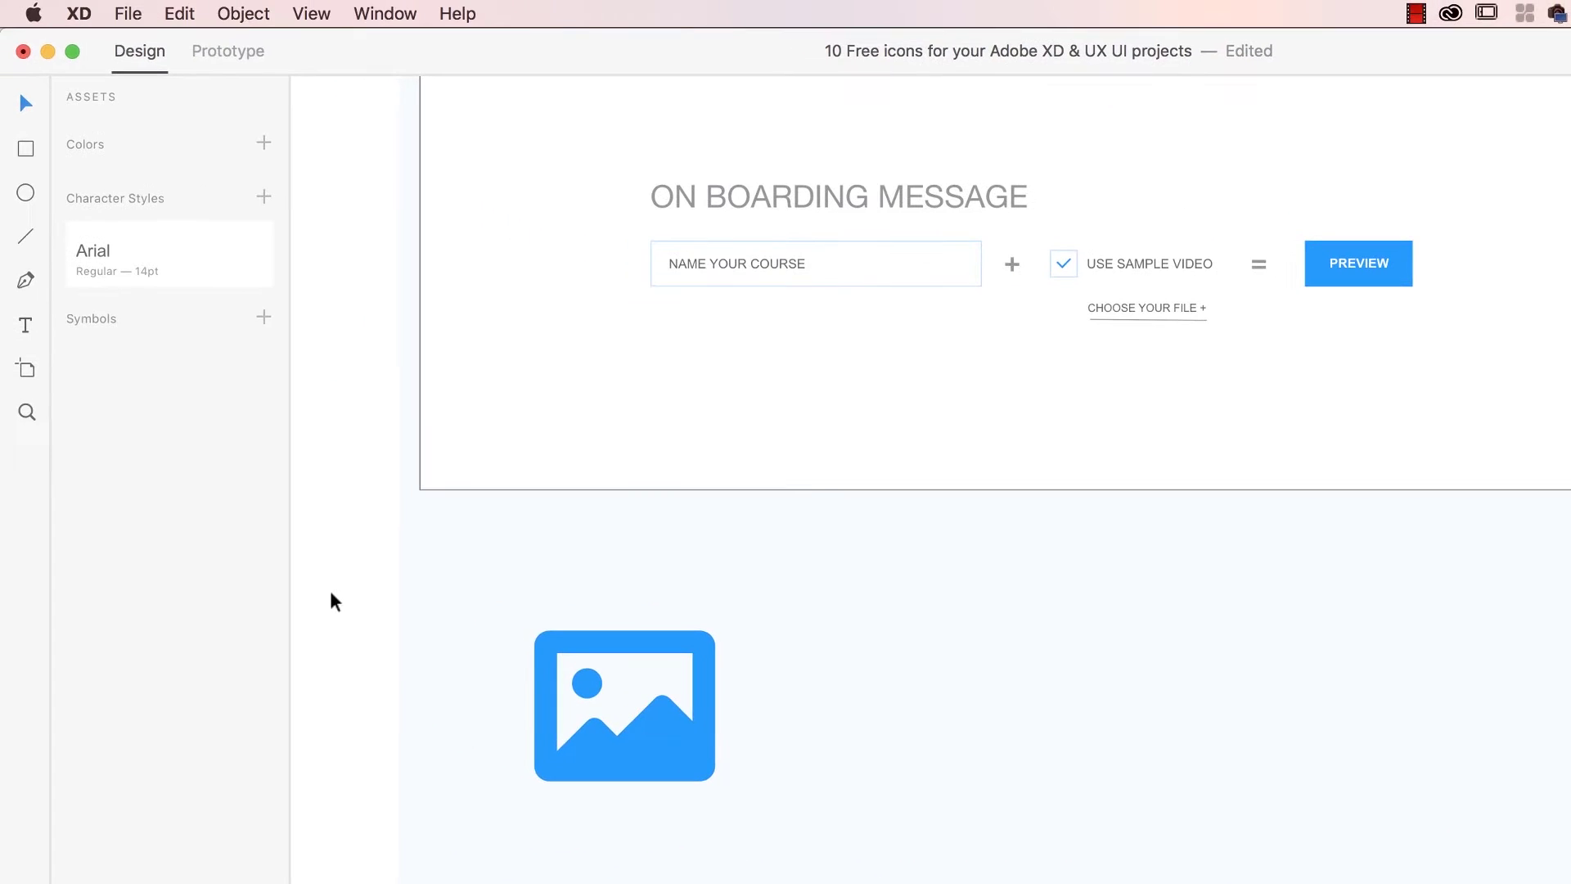
- Search the Material Icons site for 'video'
key("super+Tab")
left_click(315, 91)
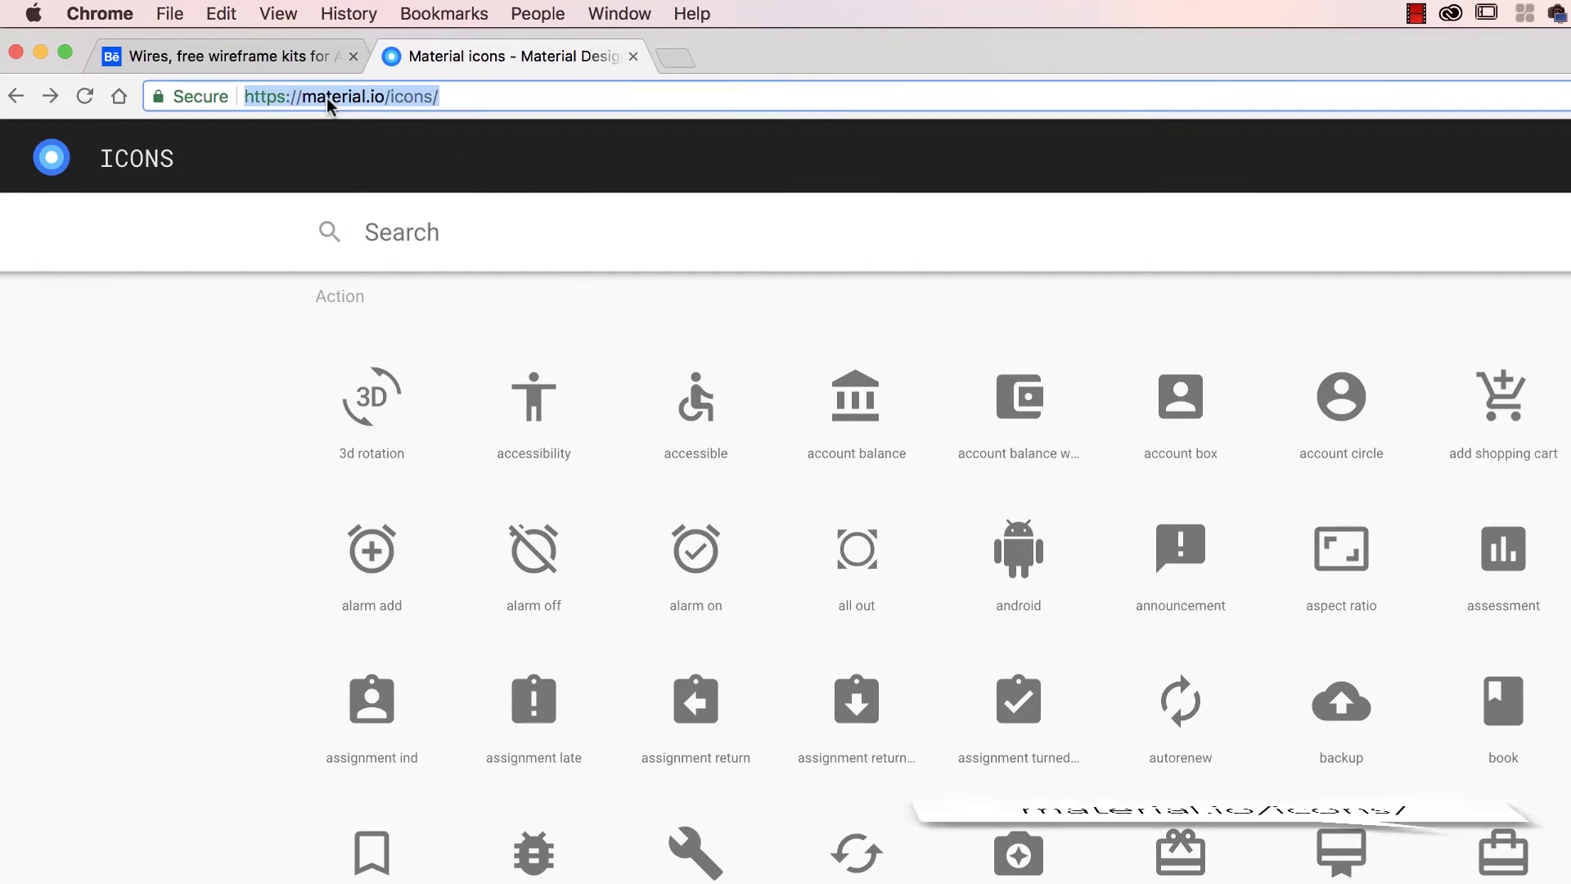
left_click(385, 97)
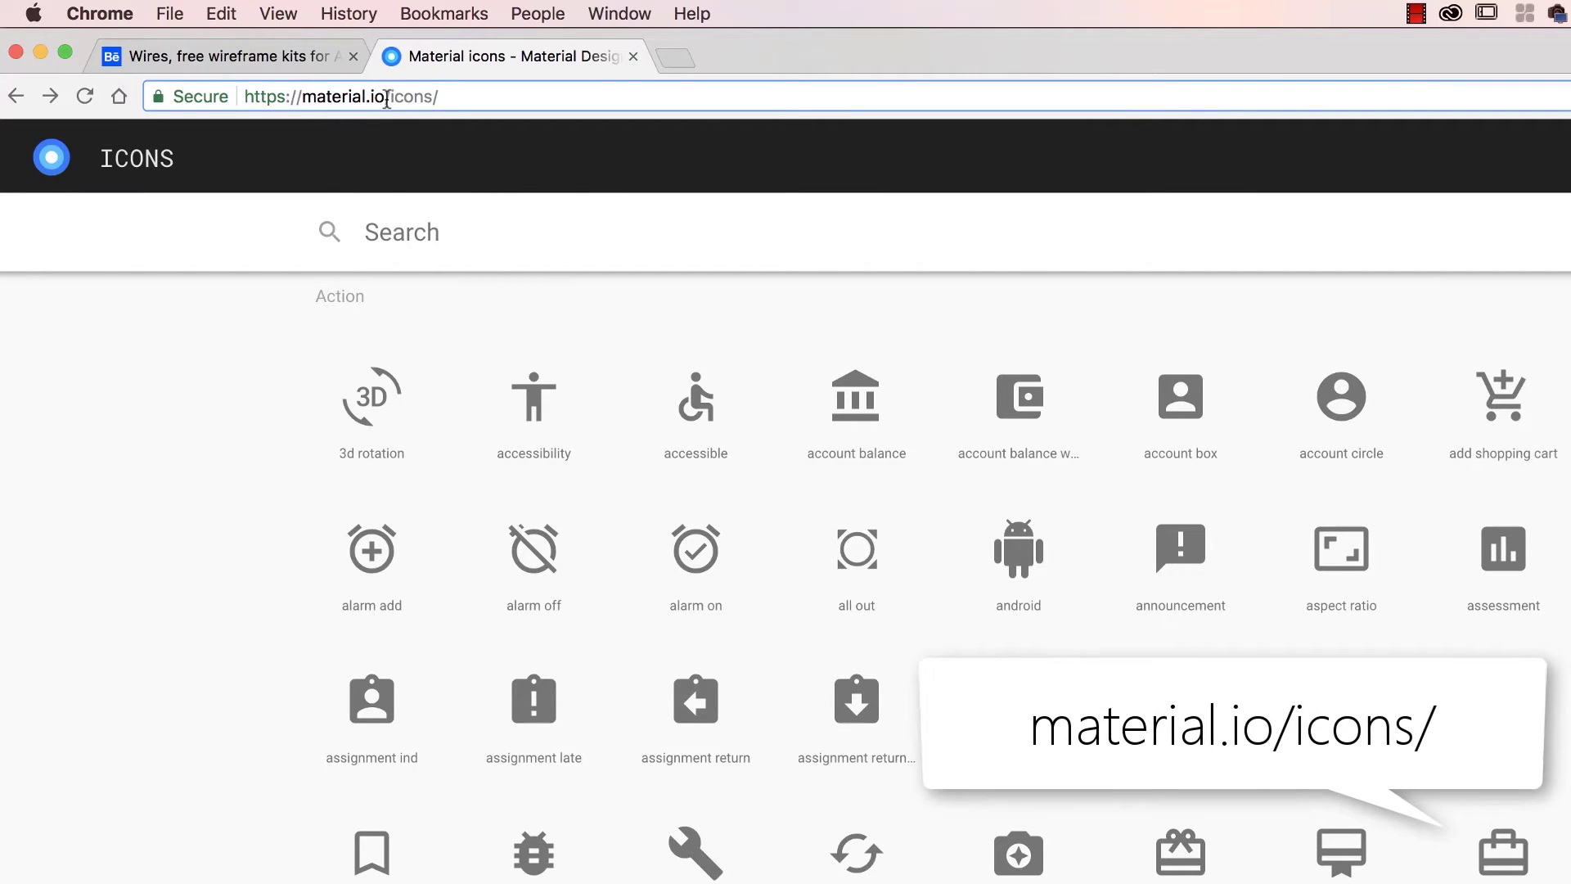
double_click(407, 96)
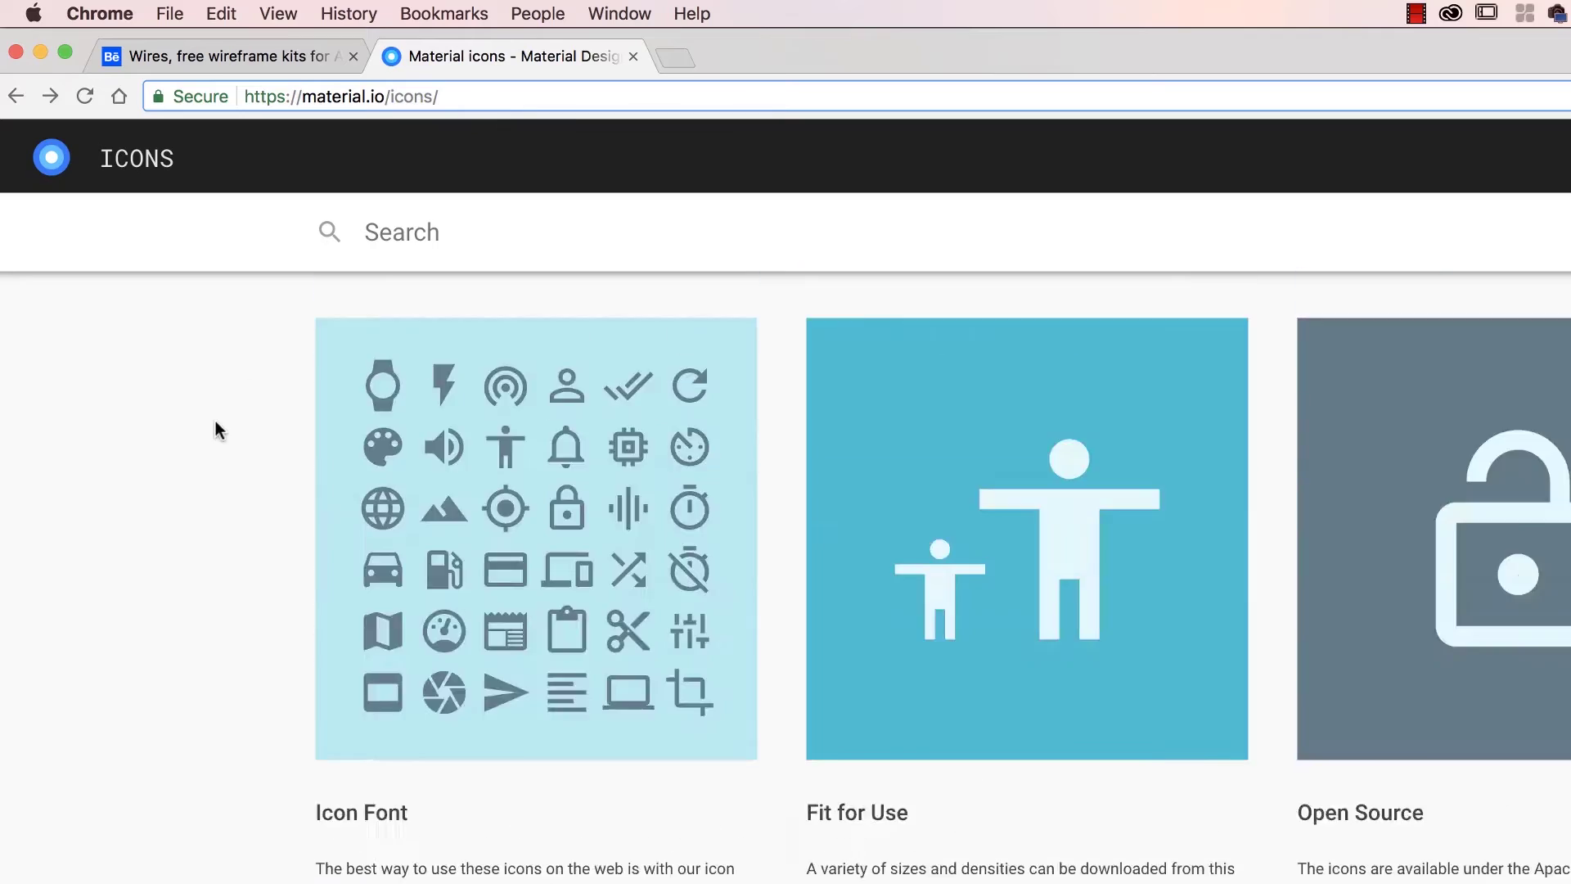
scroll(214, 420, "up", 5)
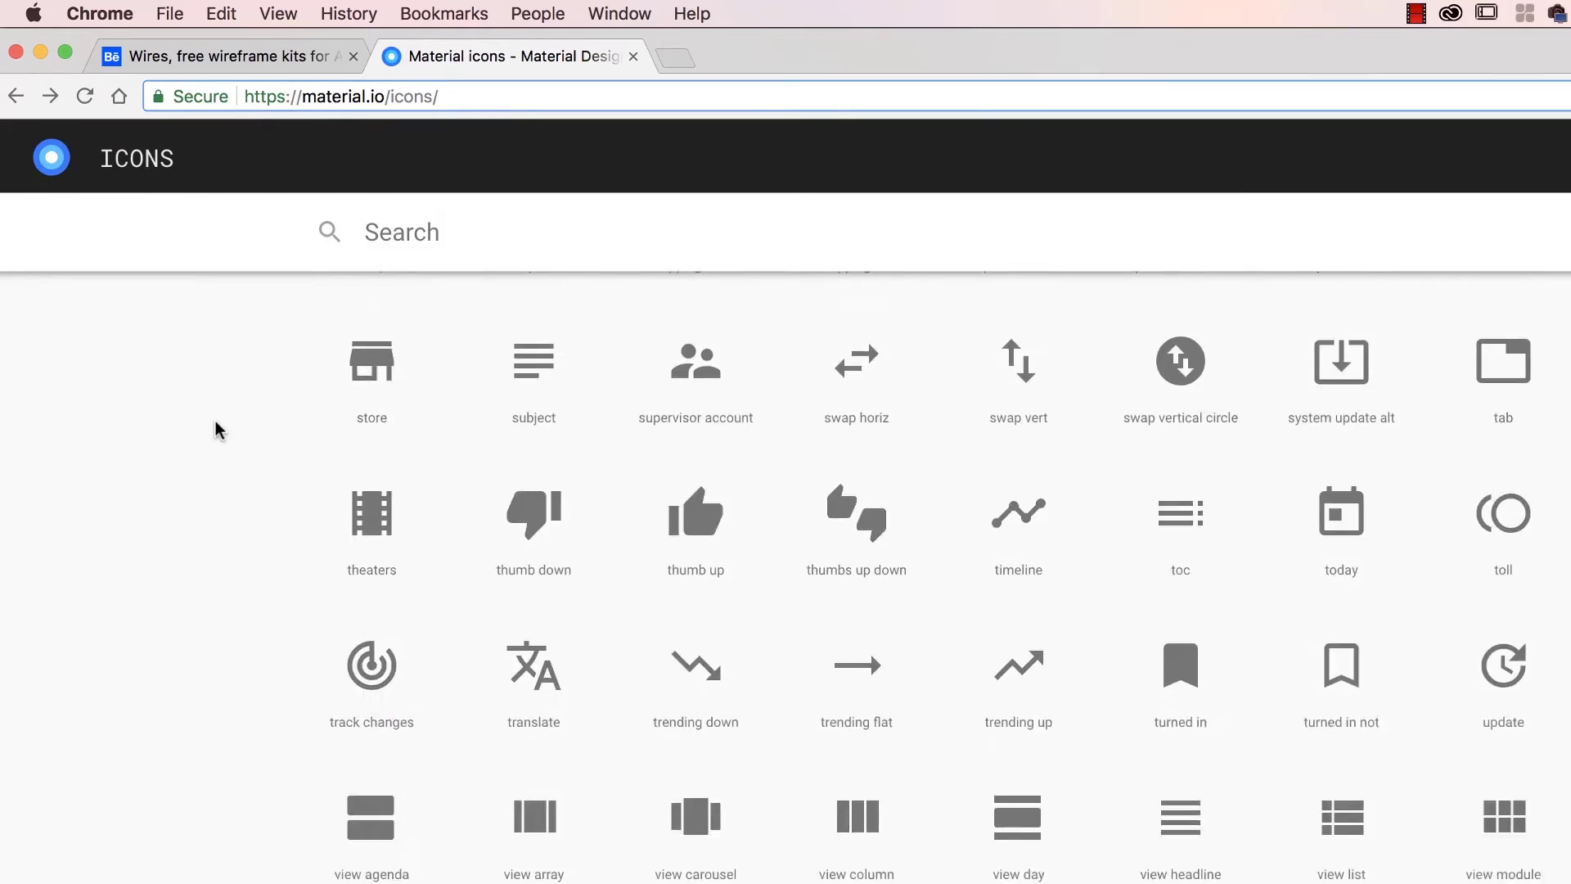
scroll(214, 420, "up", 10)
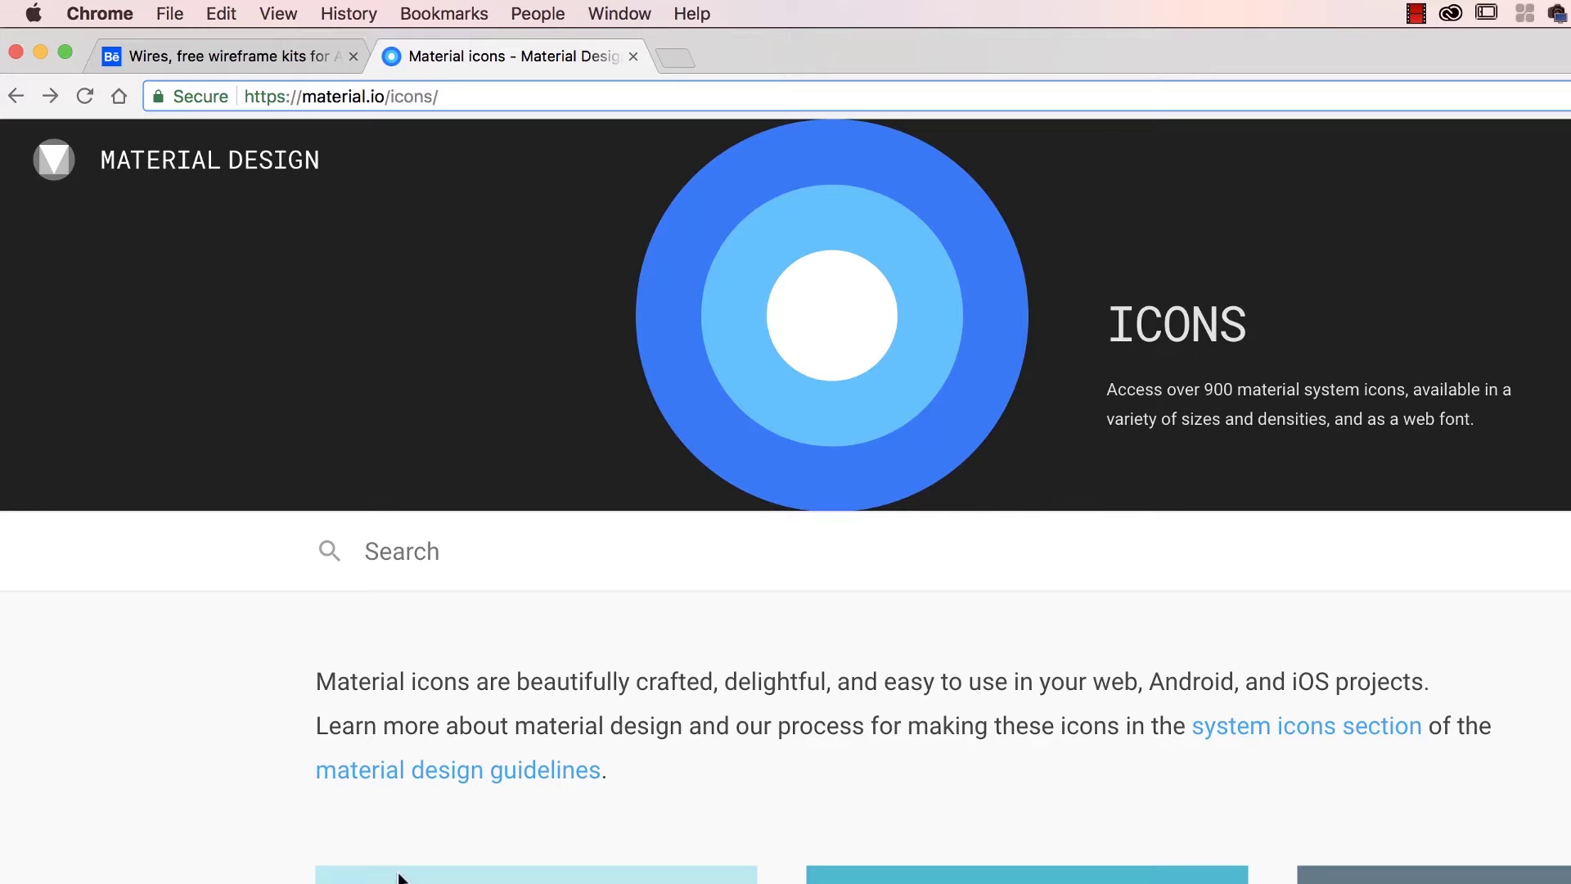
left_click(460, 553)
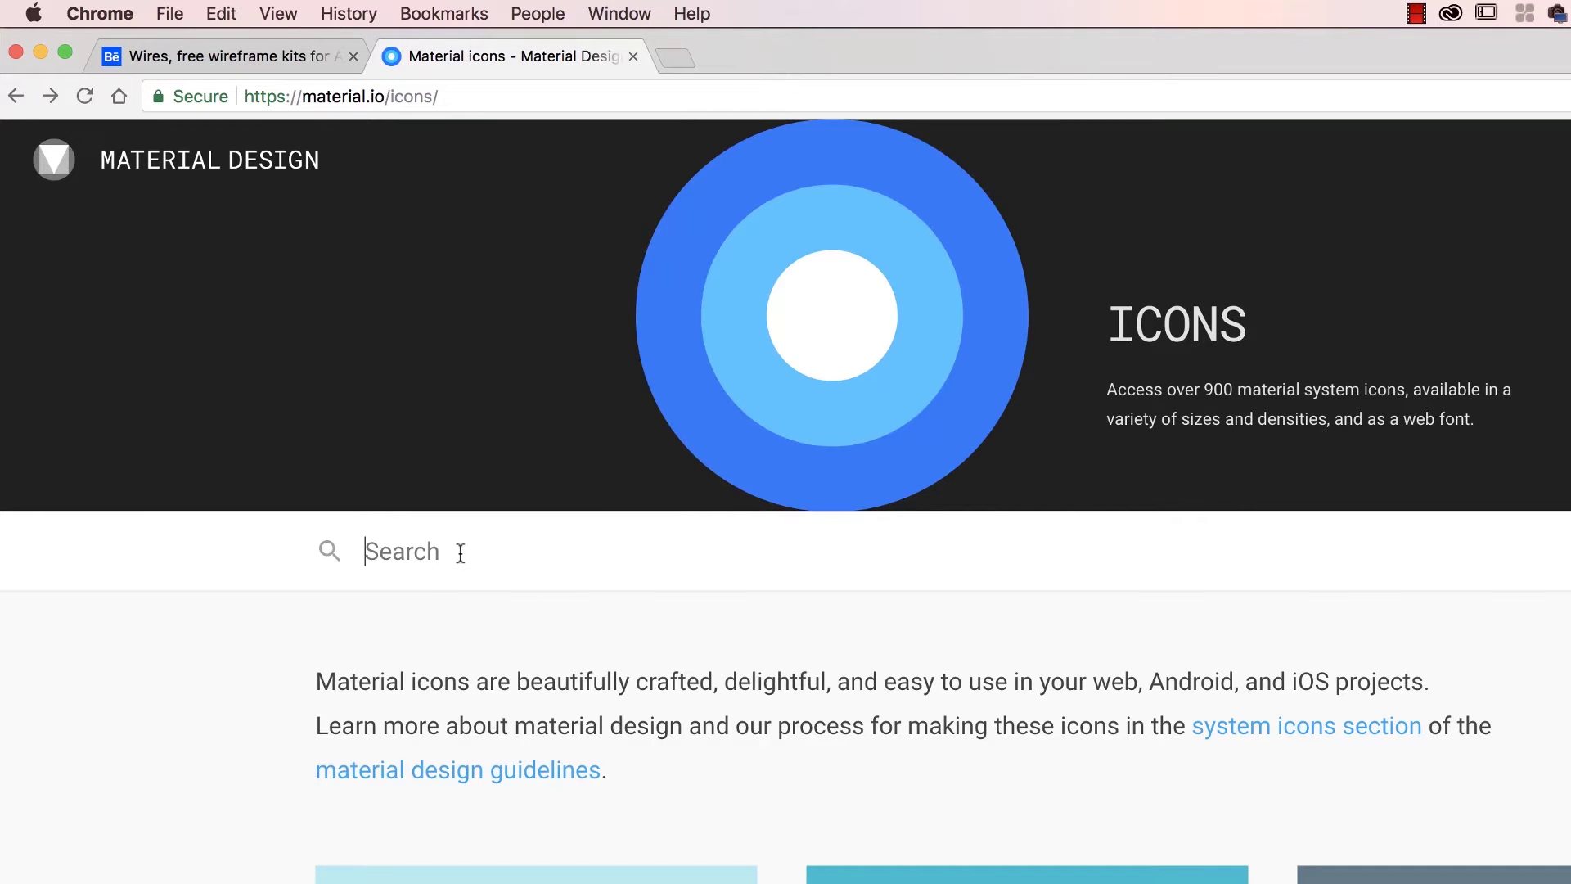
type("video")
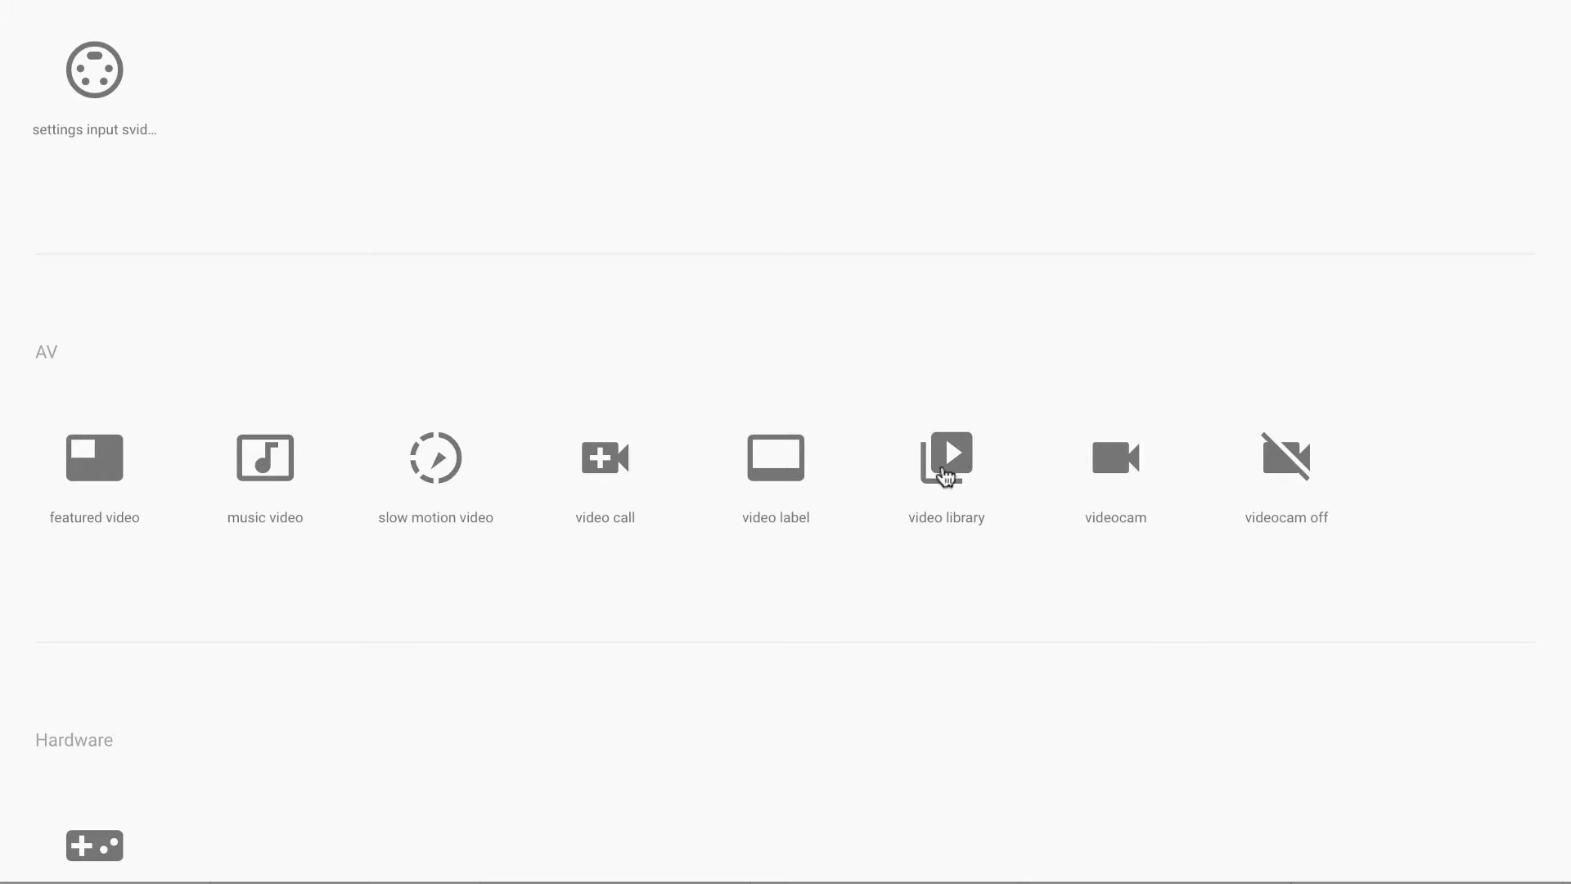
scroll(971, 469, "down", 6)
scroll(971, 469, "up", 3)
scroll(967, 472, "up", 2)
- Choose the videocam icon in black at 48dp
left_click(1111, 365)
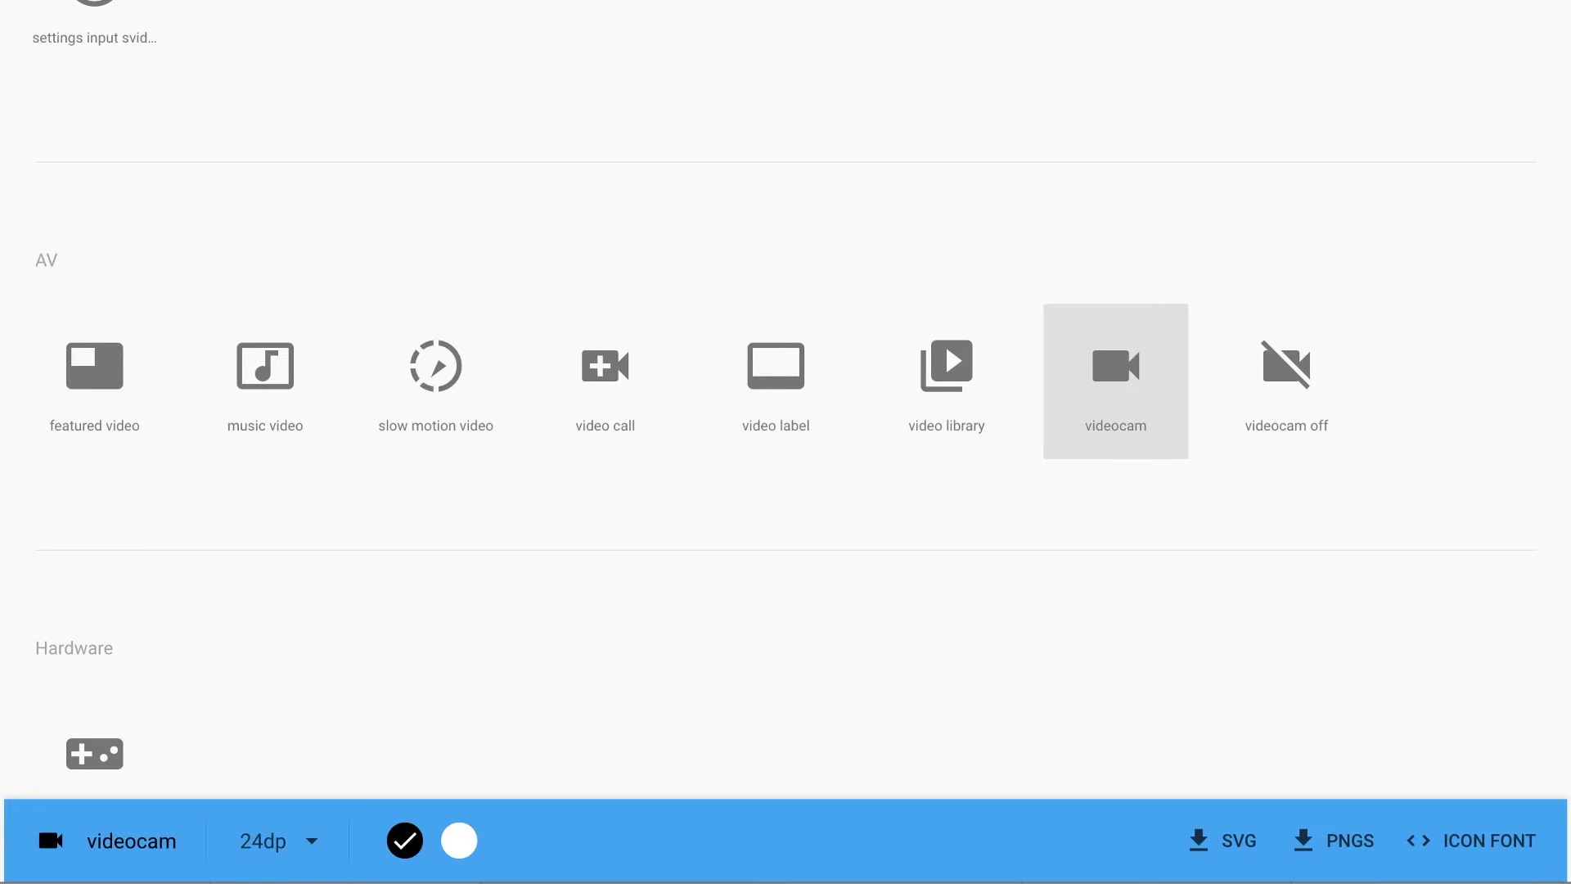
left_click(458, 840)
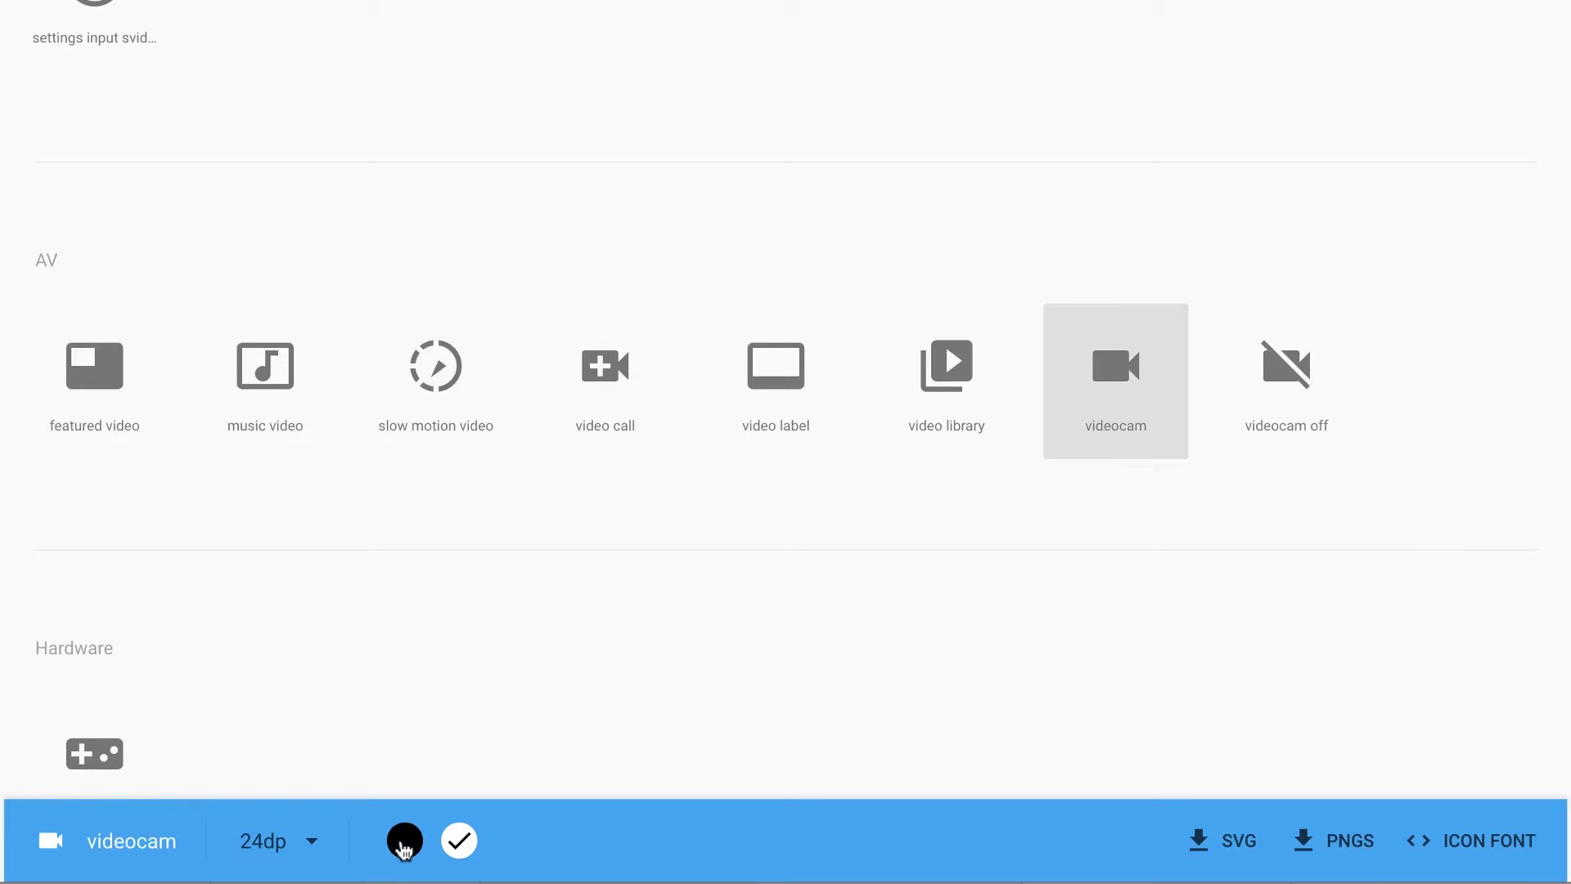
left_click(404, 840)
left_click(299, 845)
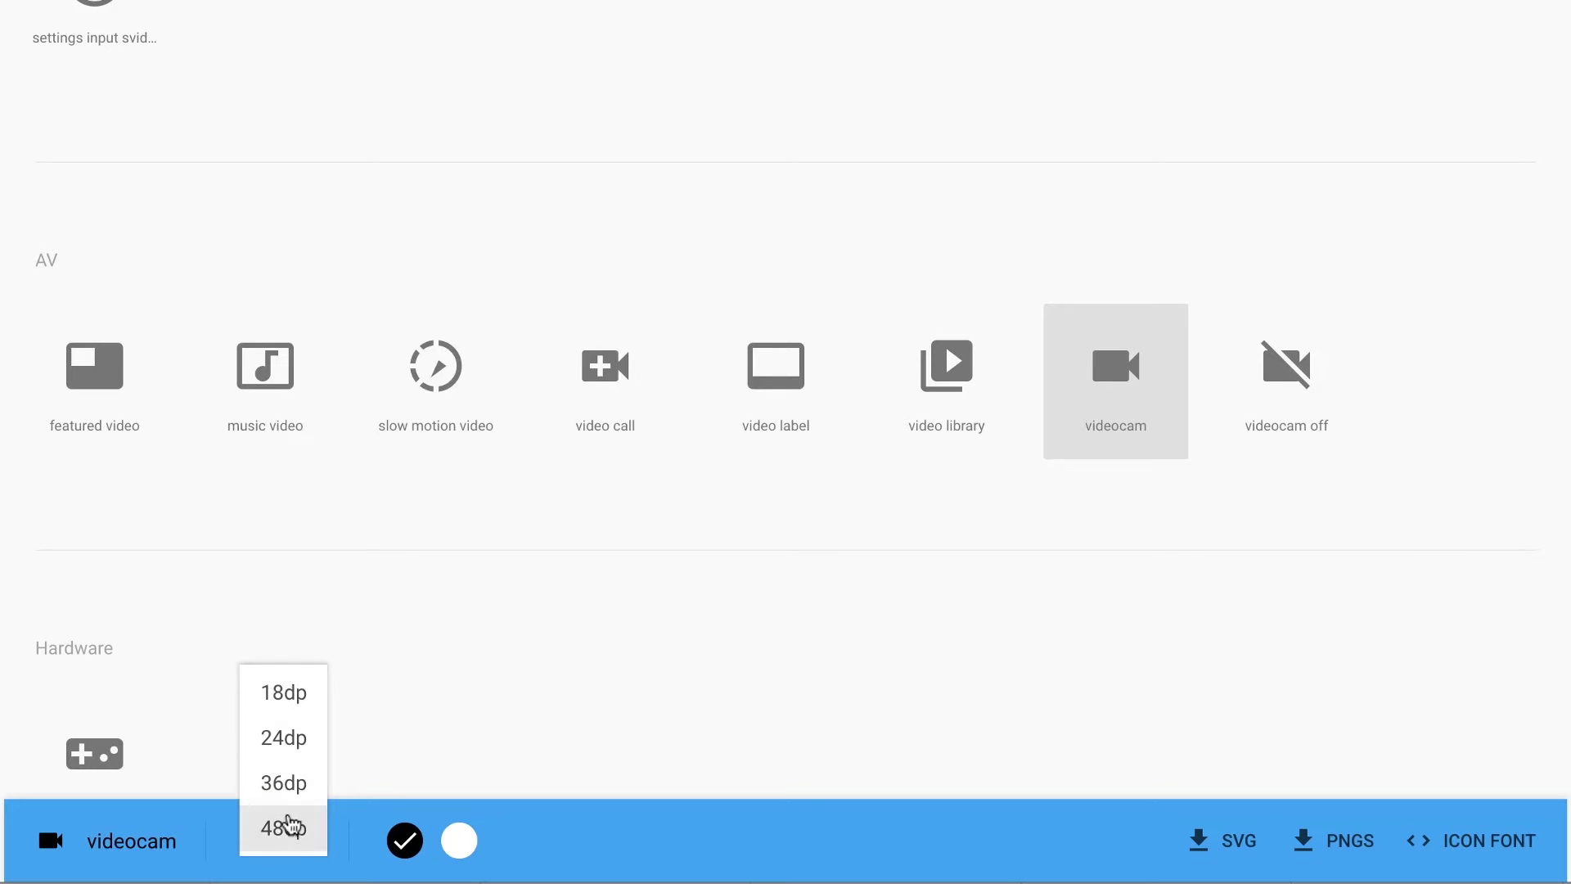
left_click(288, 828)
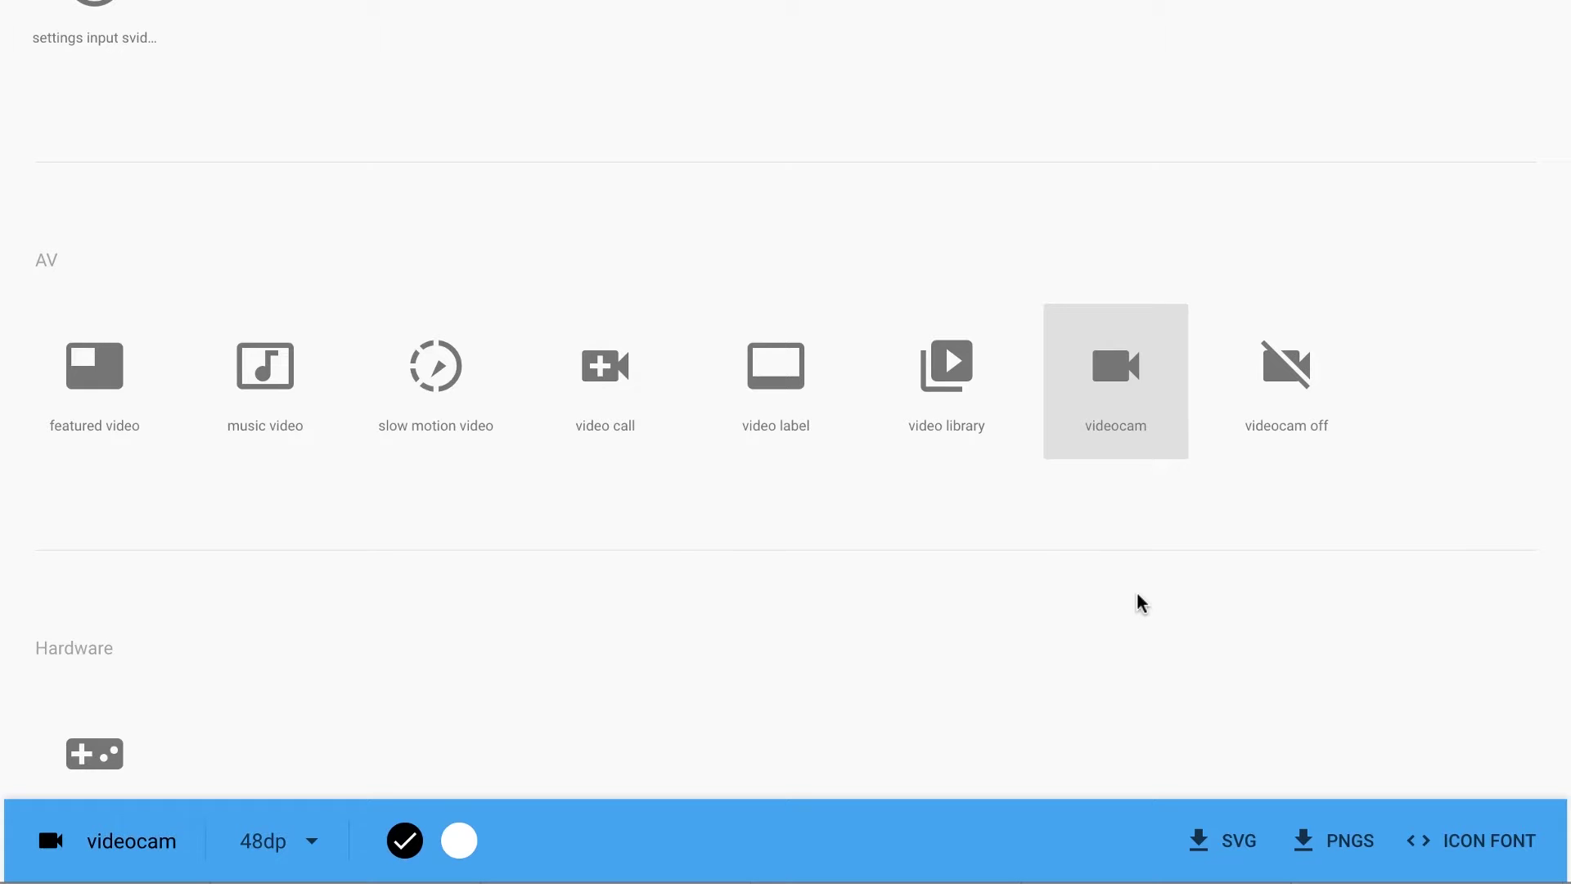
- Import ic_videocam_black_48px.svg from Exercise Files > Icons into the XD design
key("super+Tab")
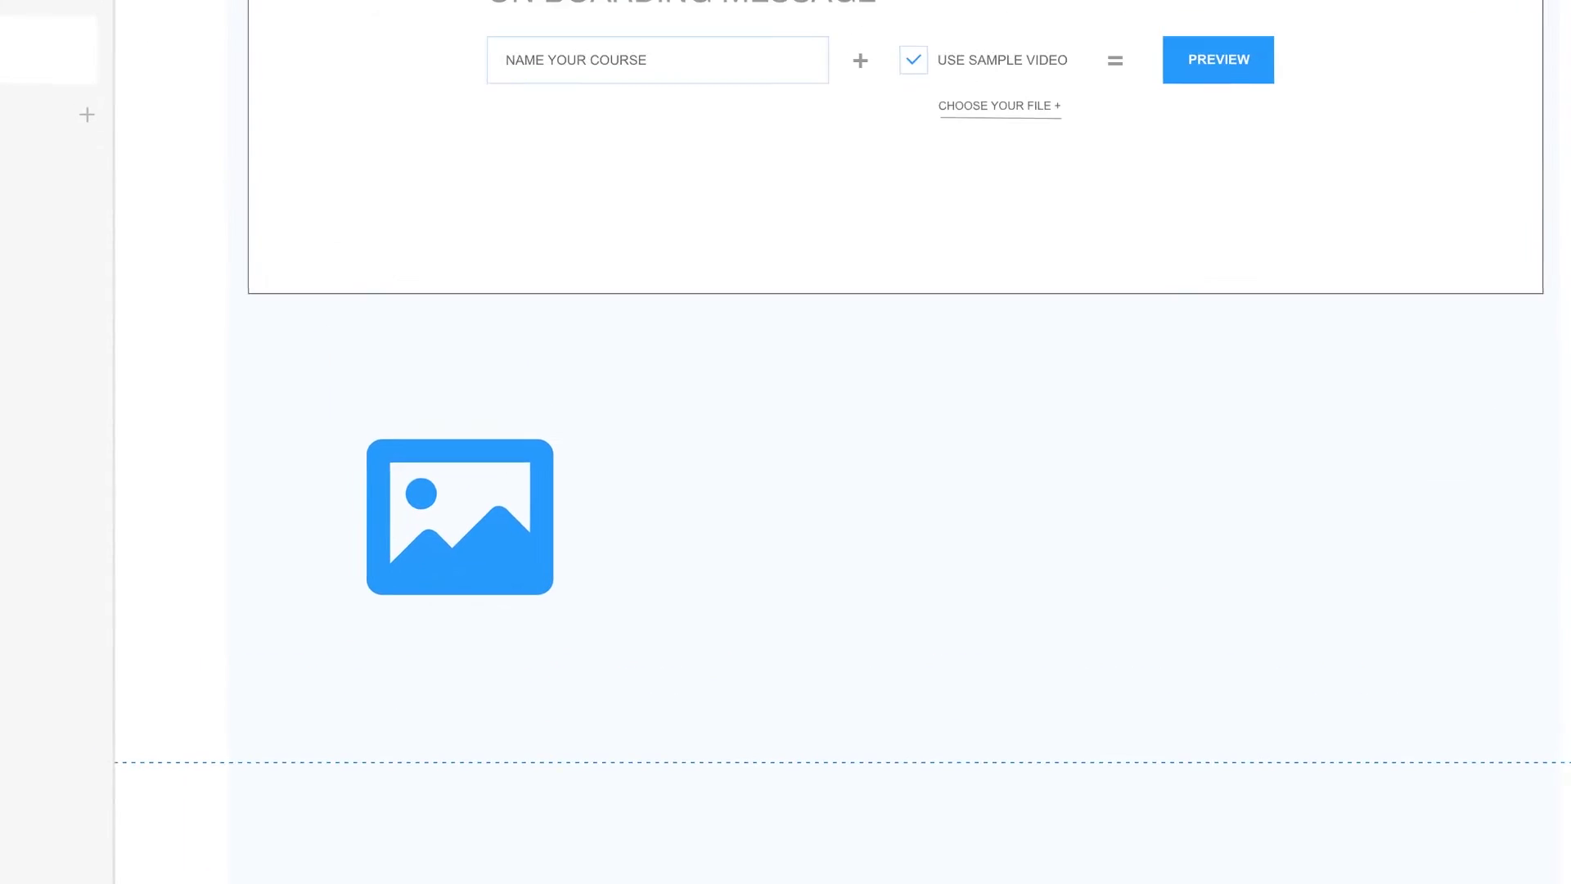
left_click(97, 11)
mouse_move(125, 13)
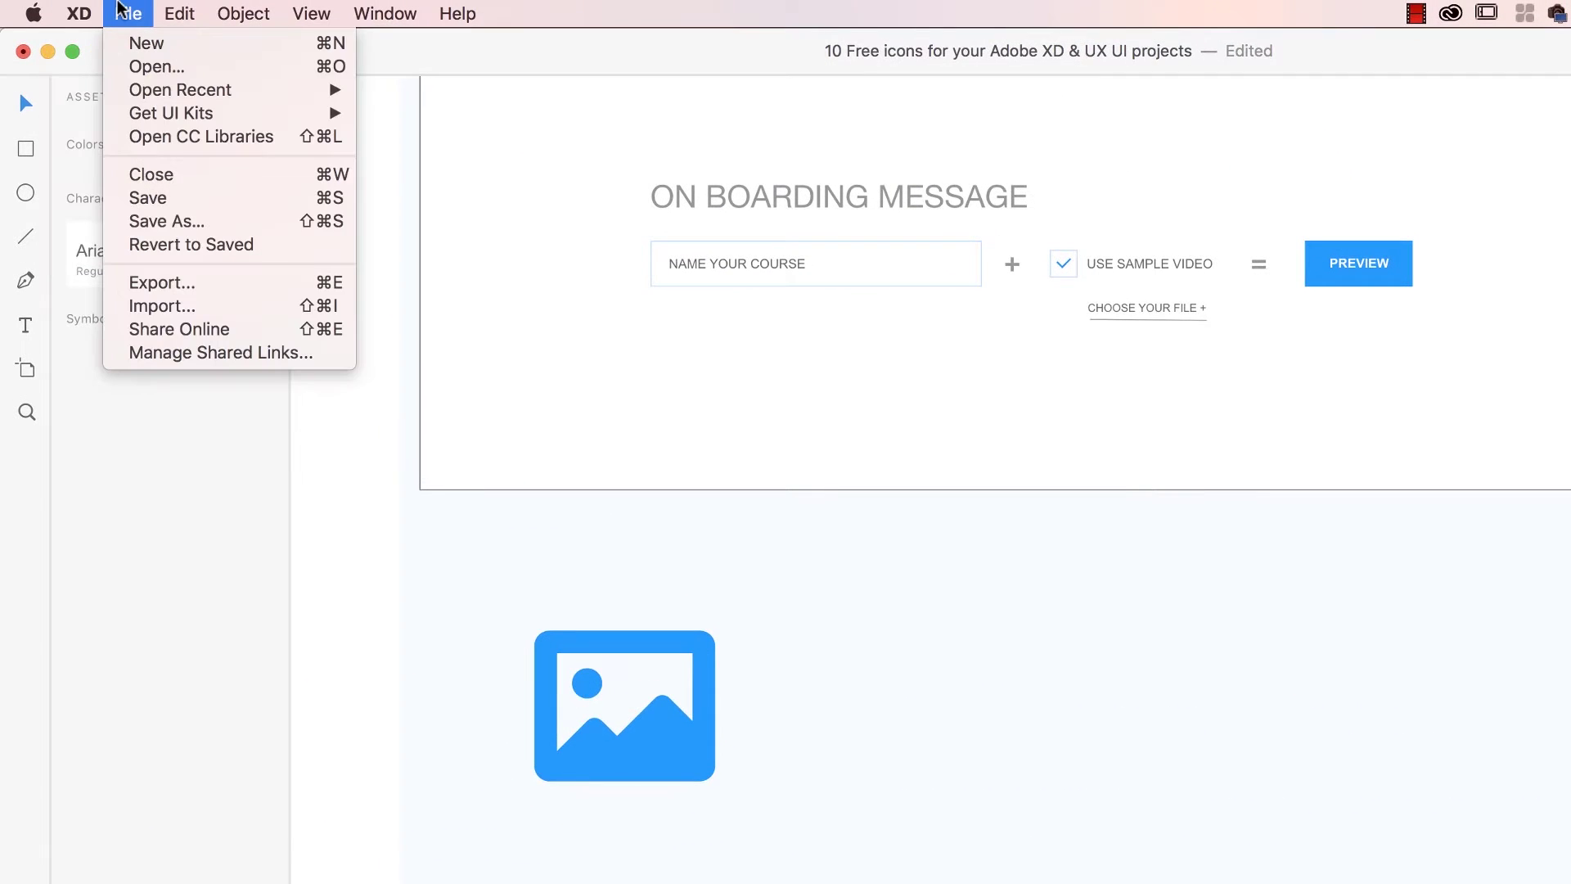
left_click(229, 308)
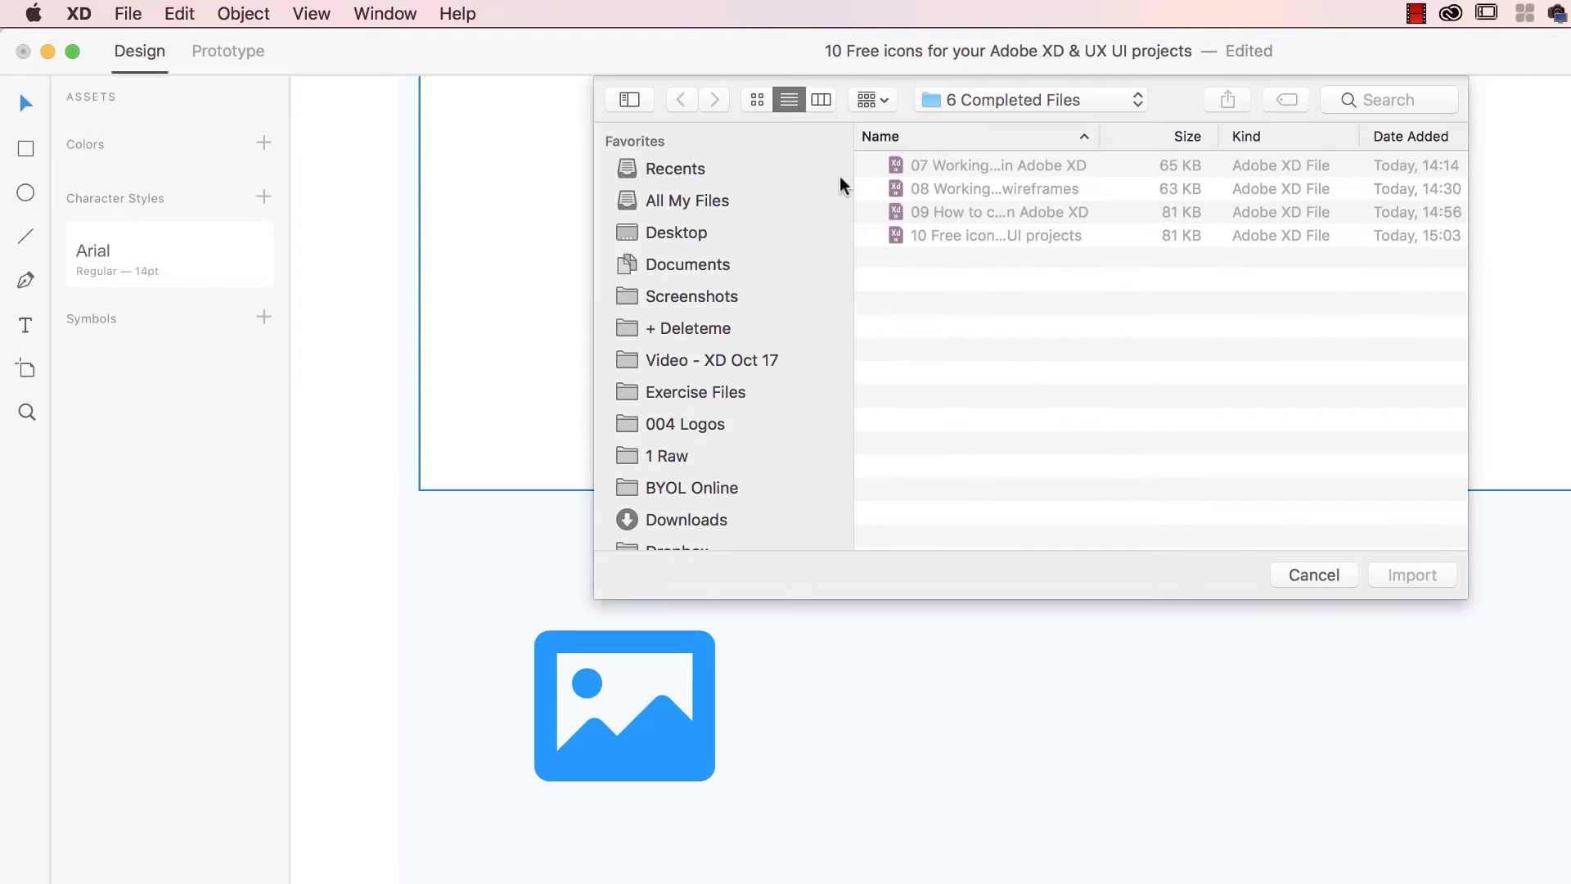
left_click(717, 396)
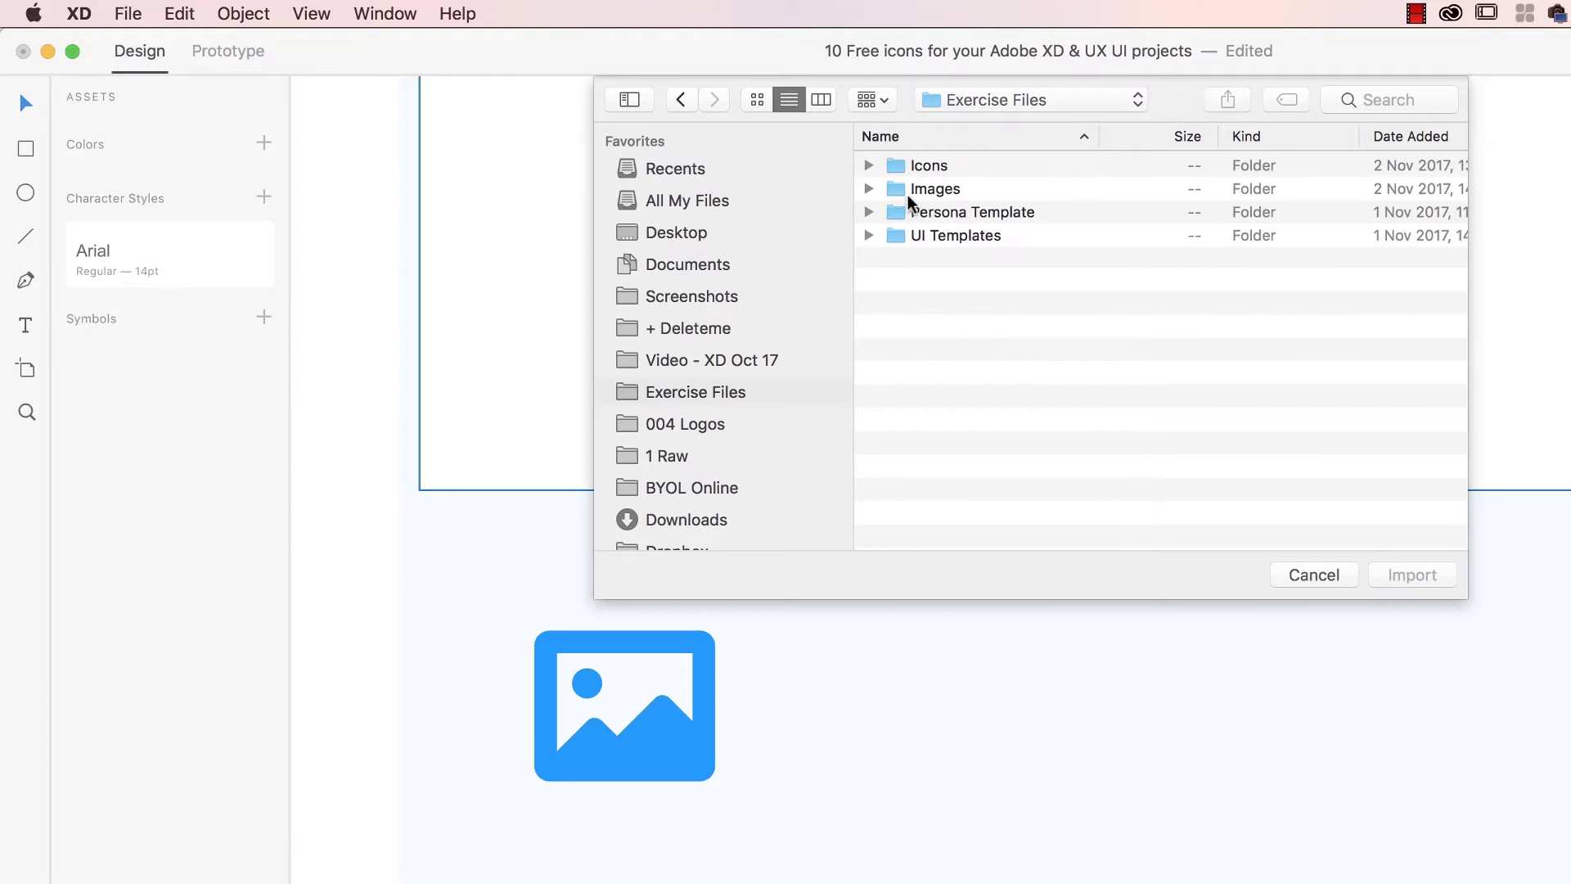
double_click(931, 166)
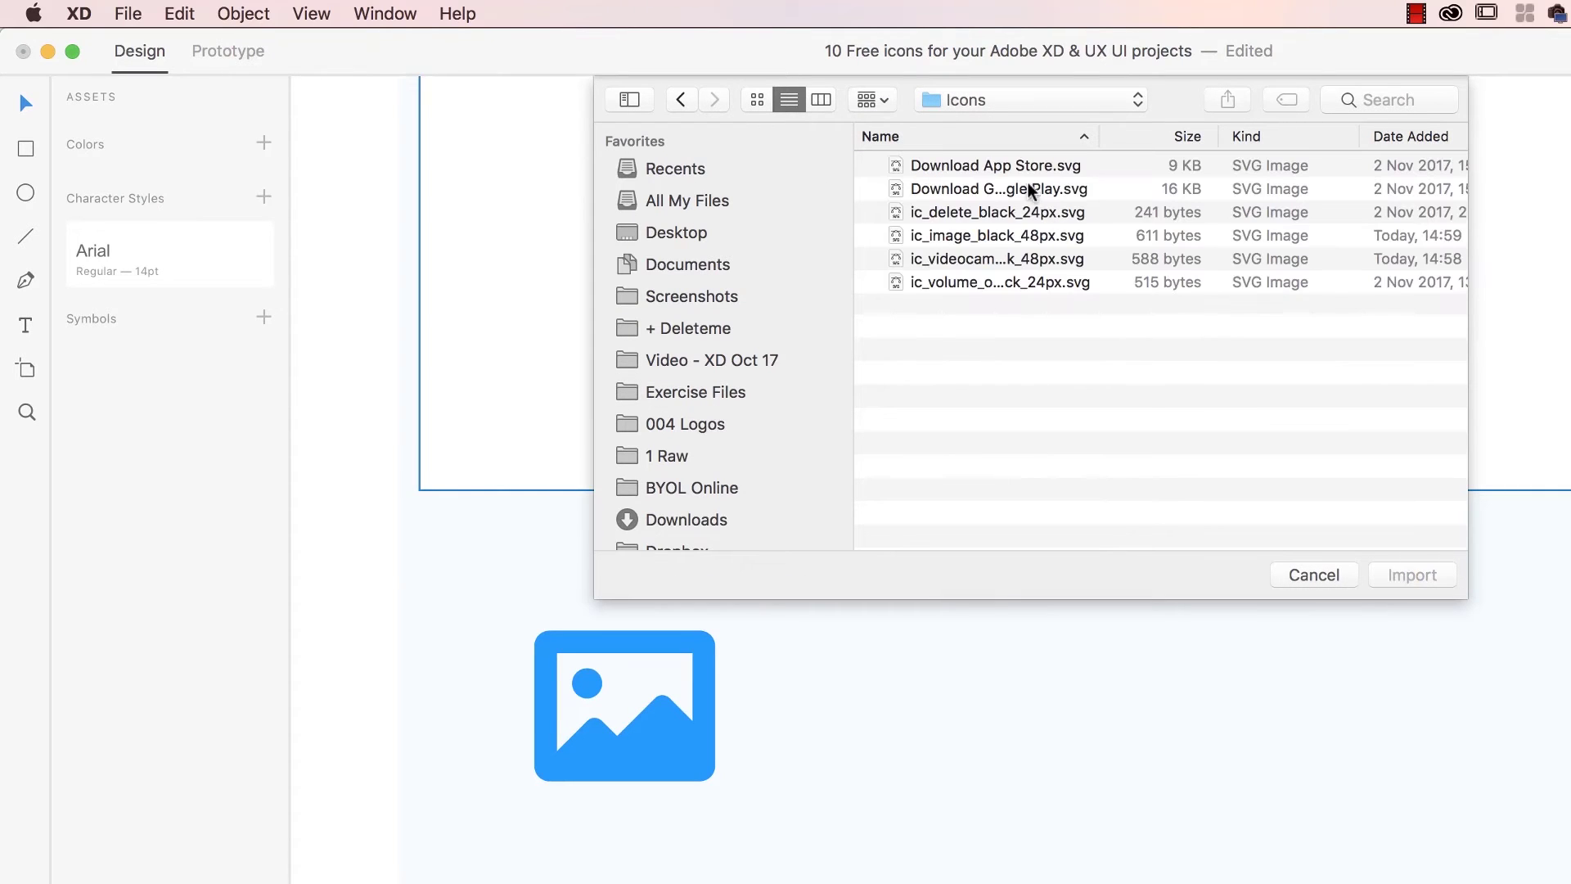
left_click_drag(1097, 138, 1204, 137)
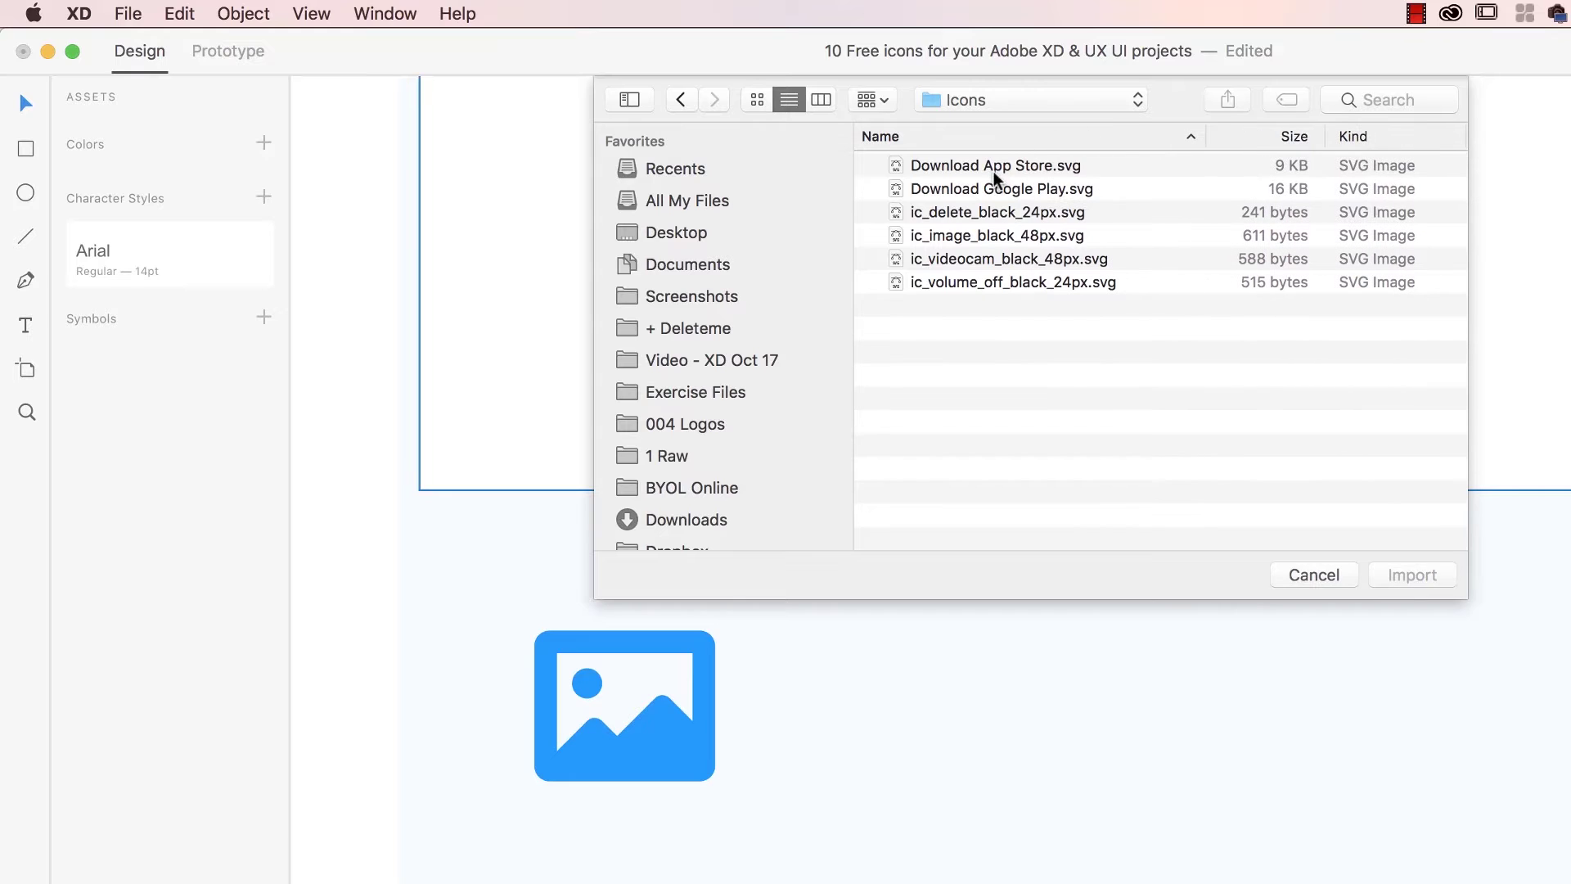
left_click(1000, 259)
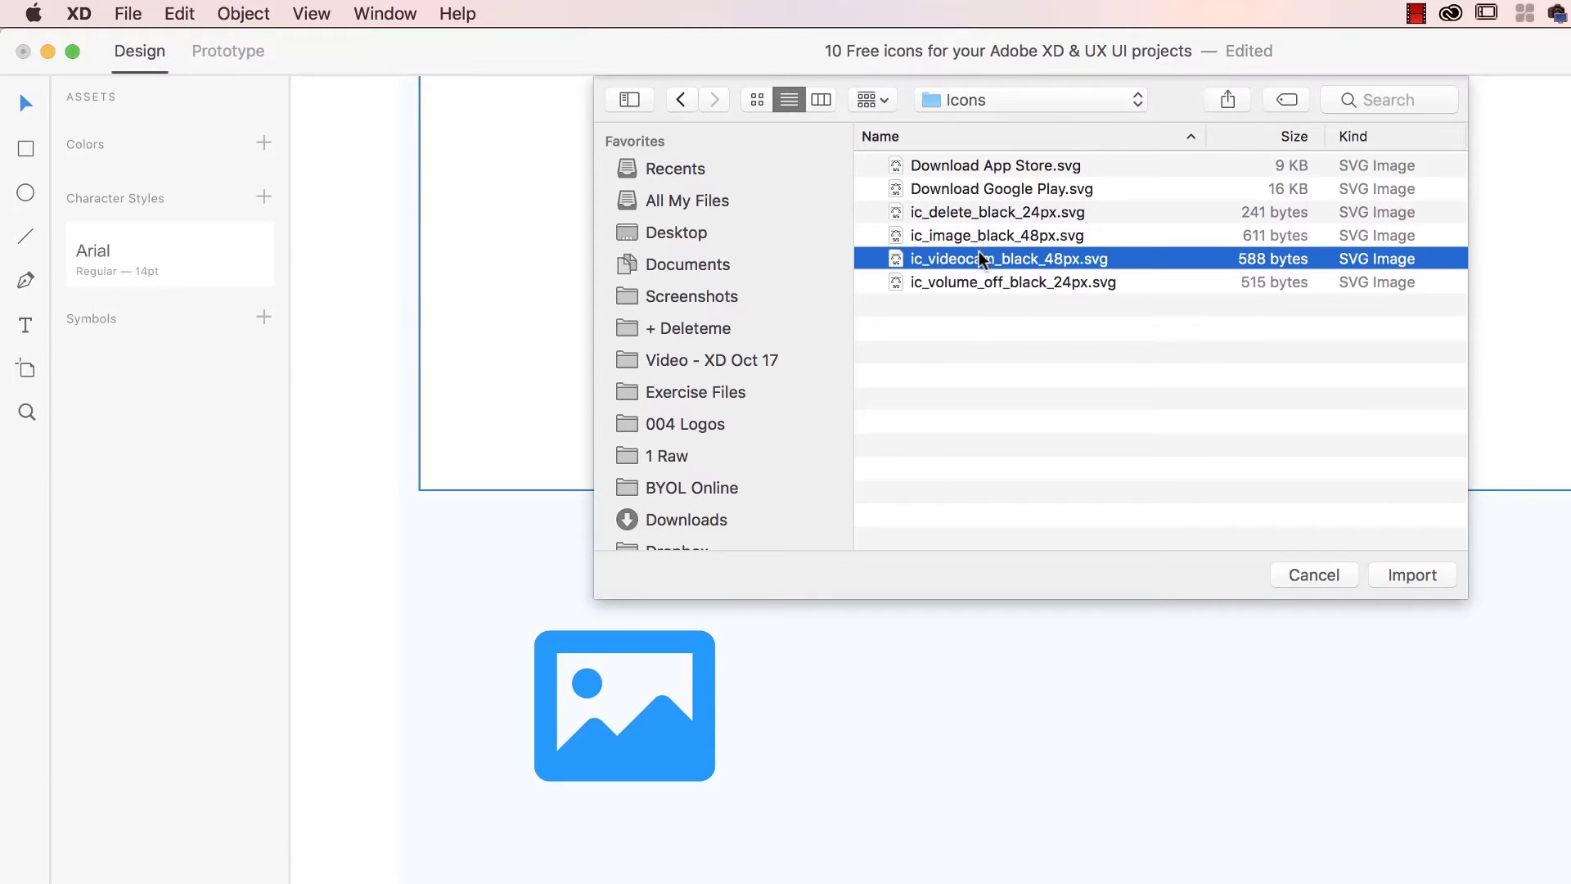
left_click(1433, 572)
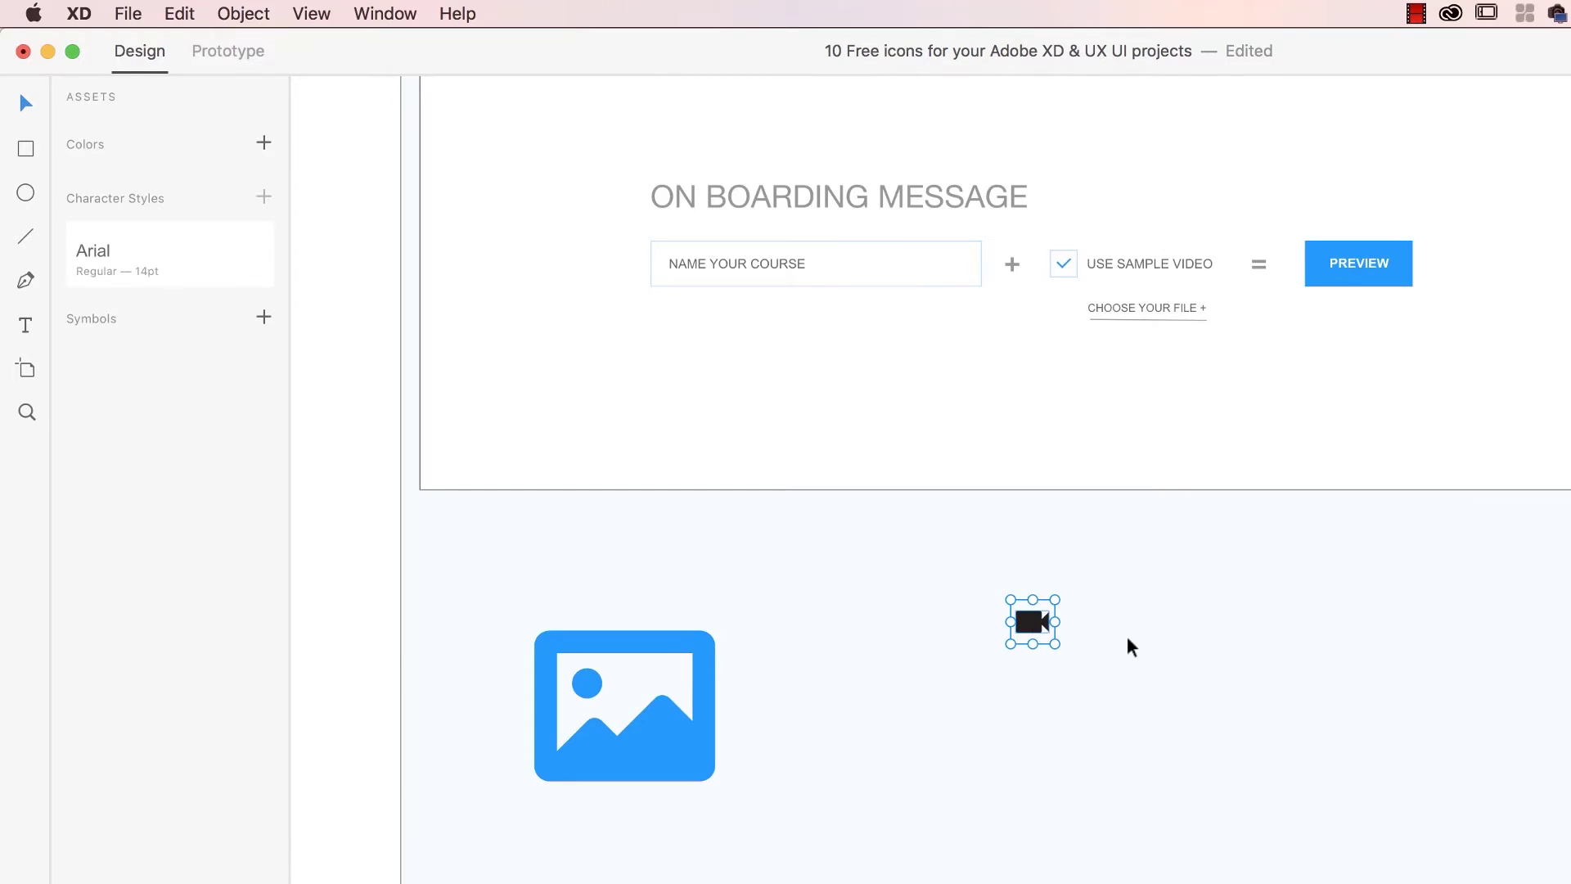
- Nudge the videocam icon down, colour it blue, and enlarge it to about 141 × 94
left_click(1164, 643)
left_click(1021, 626)
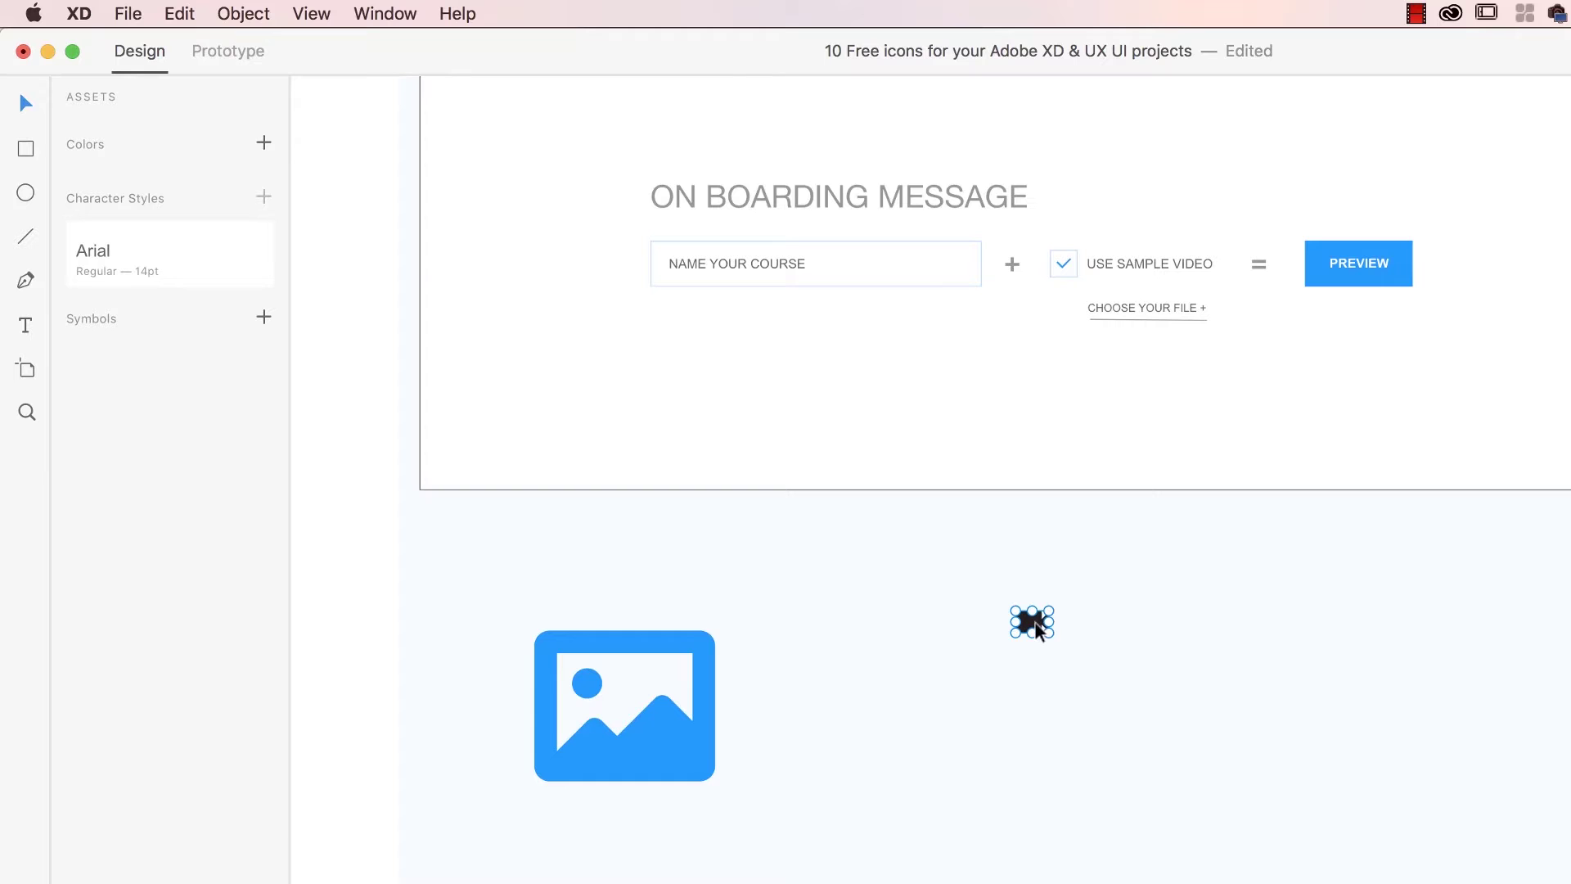
left_click_drag(1029, 624, 1029, 681)
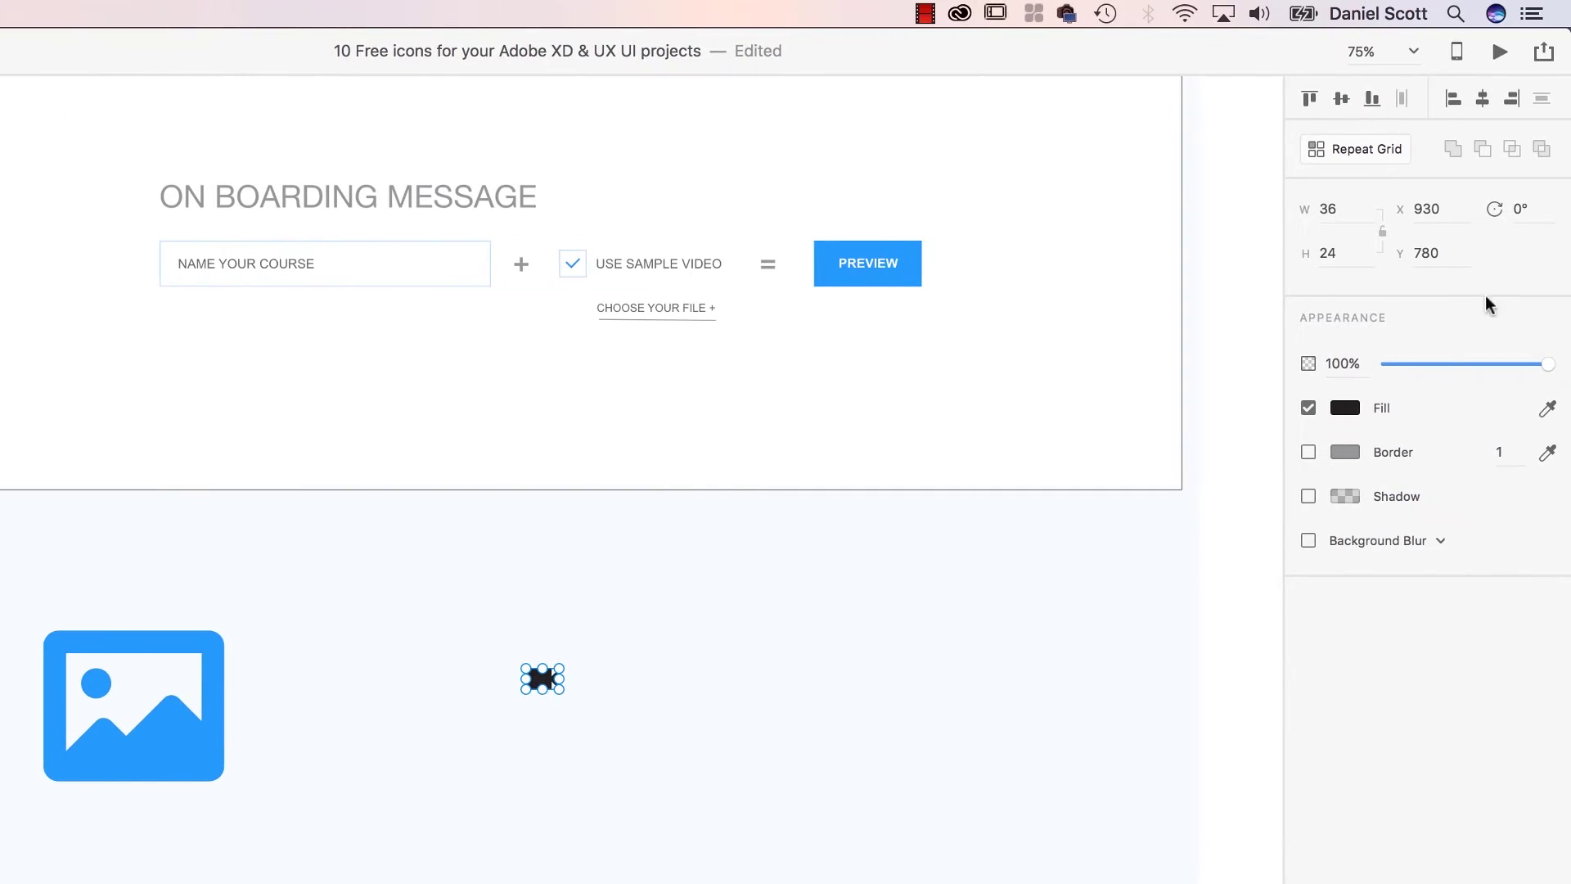
left_click(1501, 407)
left_click(1124, 571)
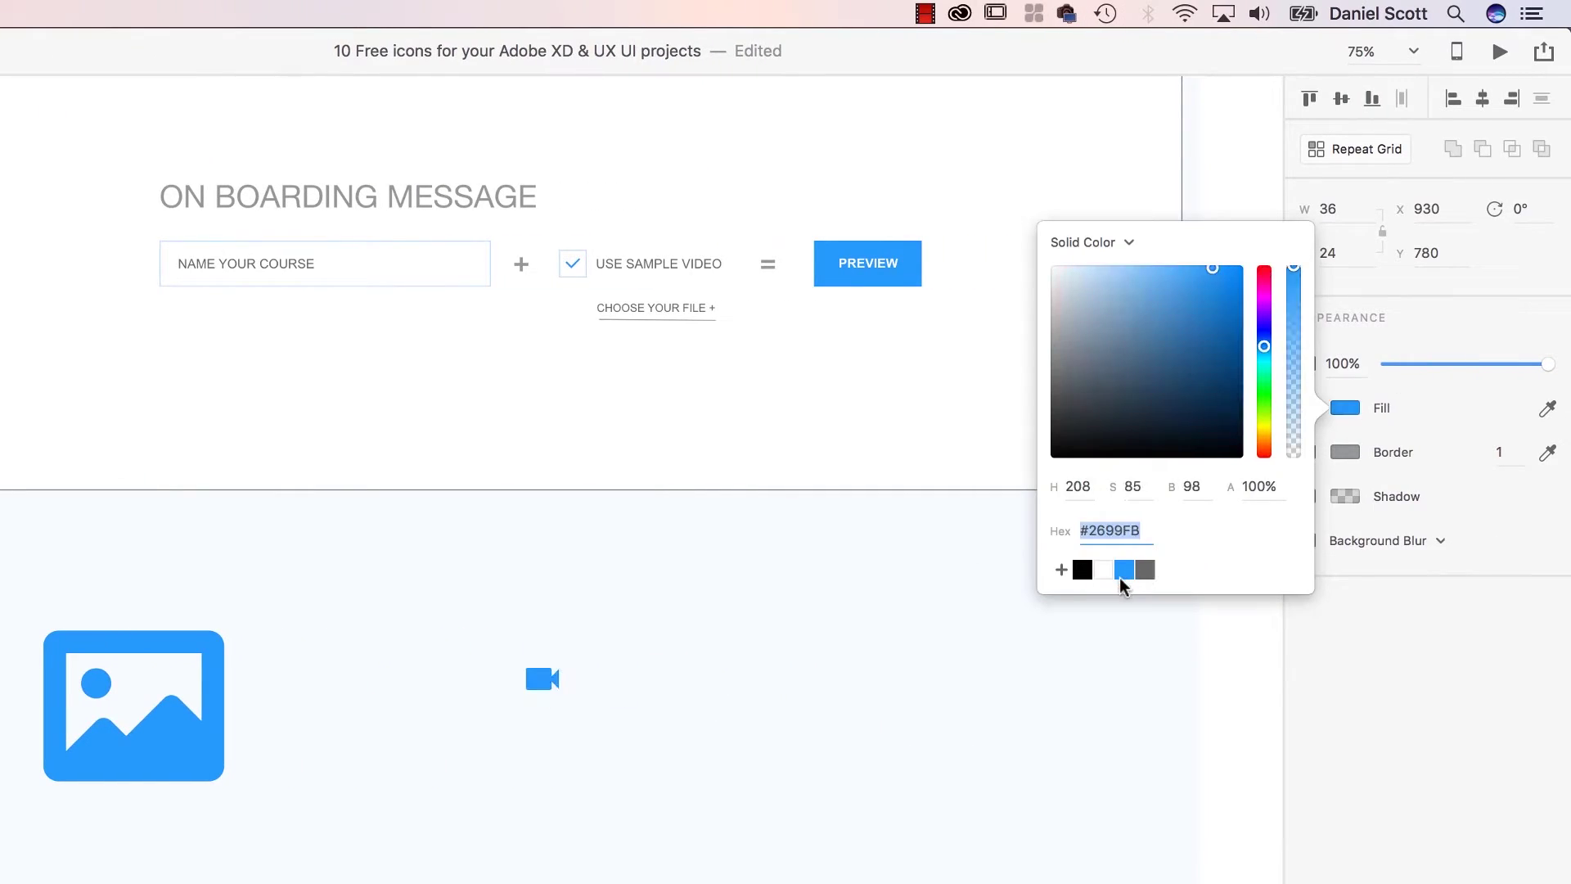
left_click(575, 714)
left_click_drag(562, 693, 440, 748)
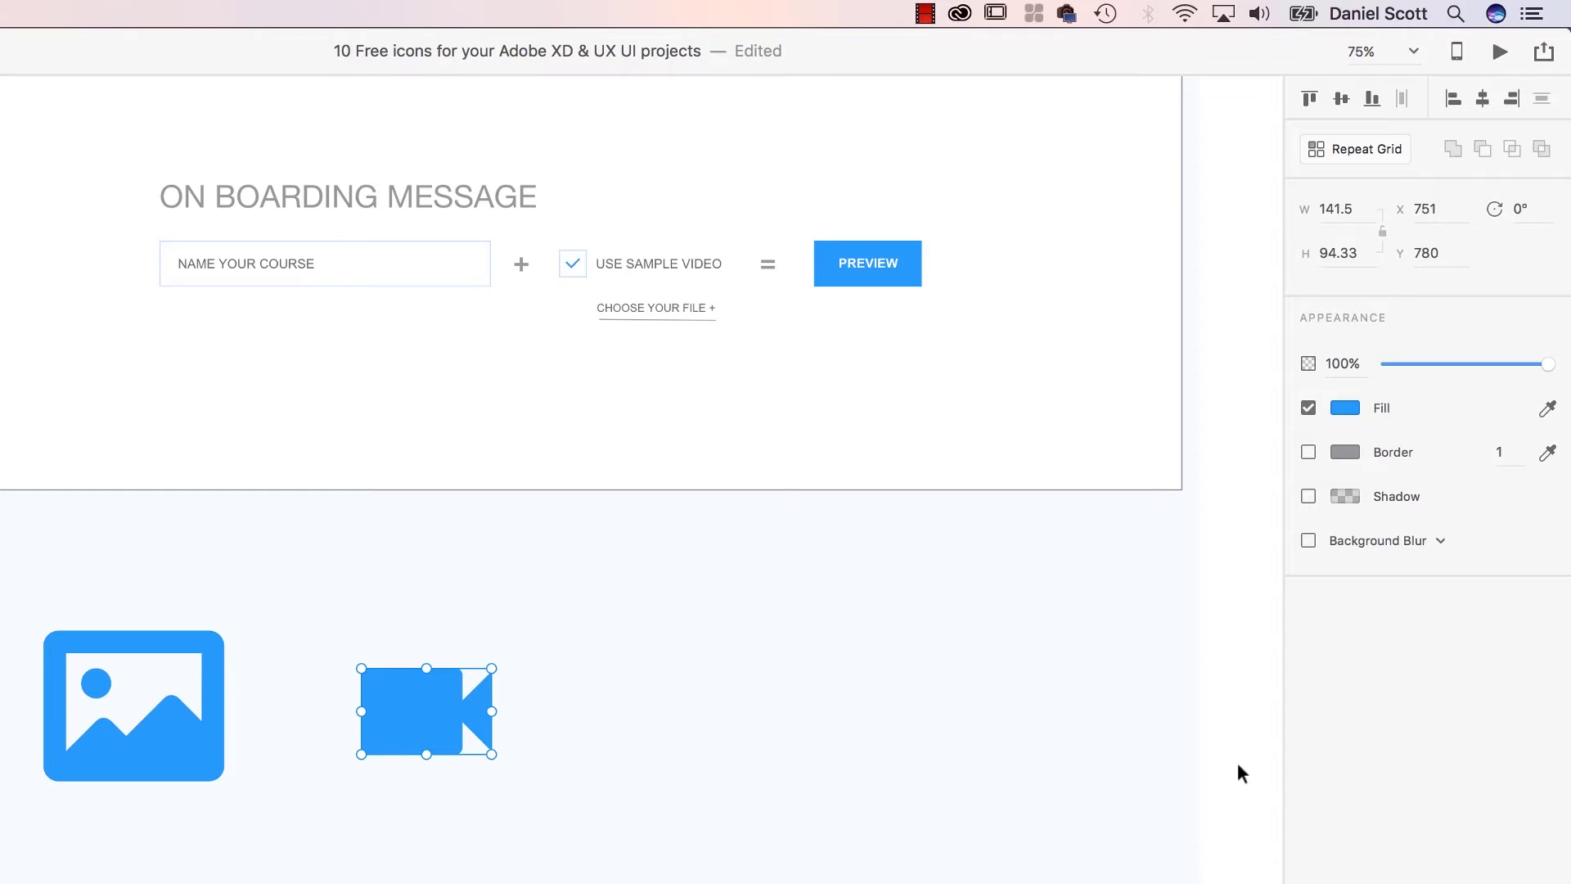
key("ctrl+Left")
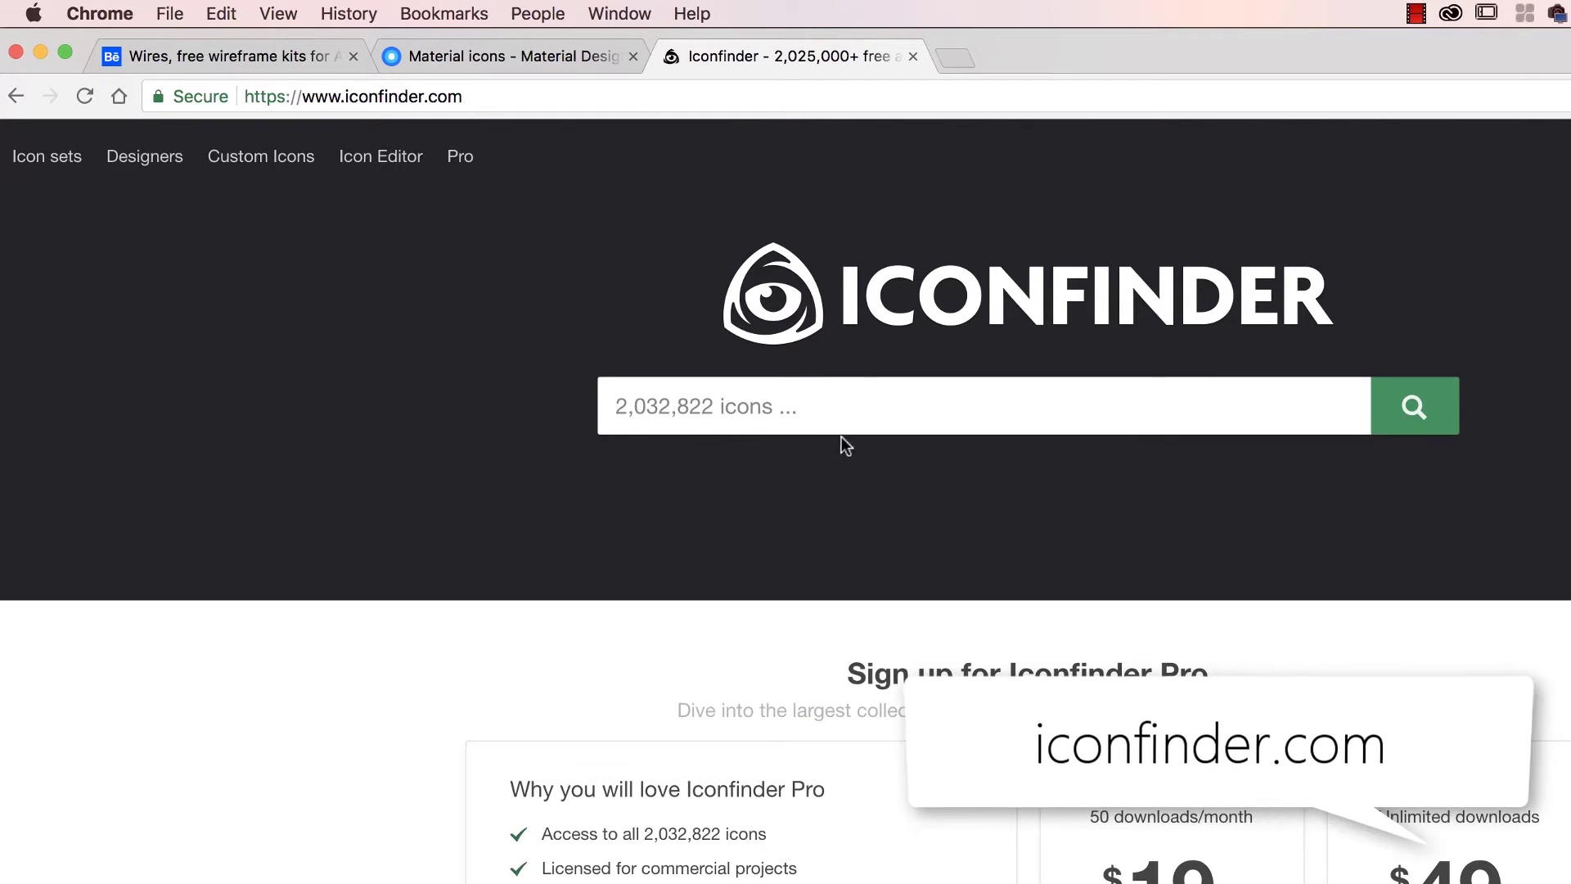
- Search Iconfinder for 'mute' filtered to Vector, Free, and No link back license
left_click(738, 413)
type("mute")
key("Return")
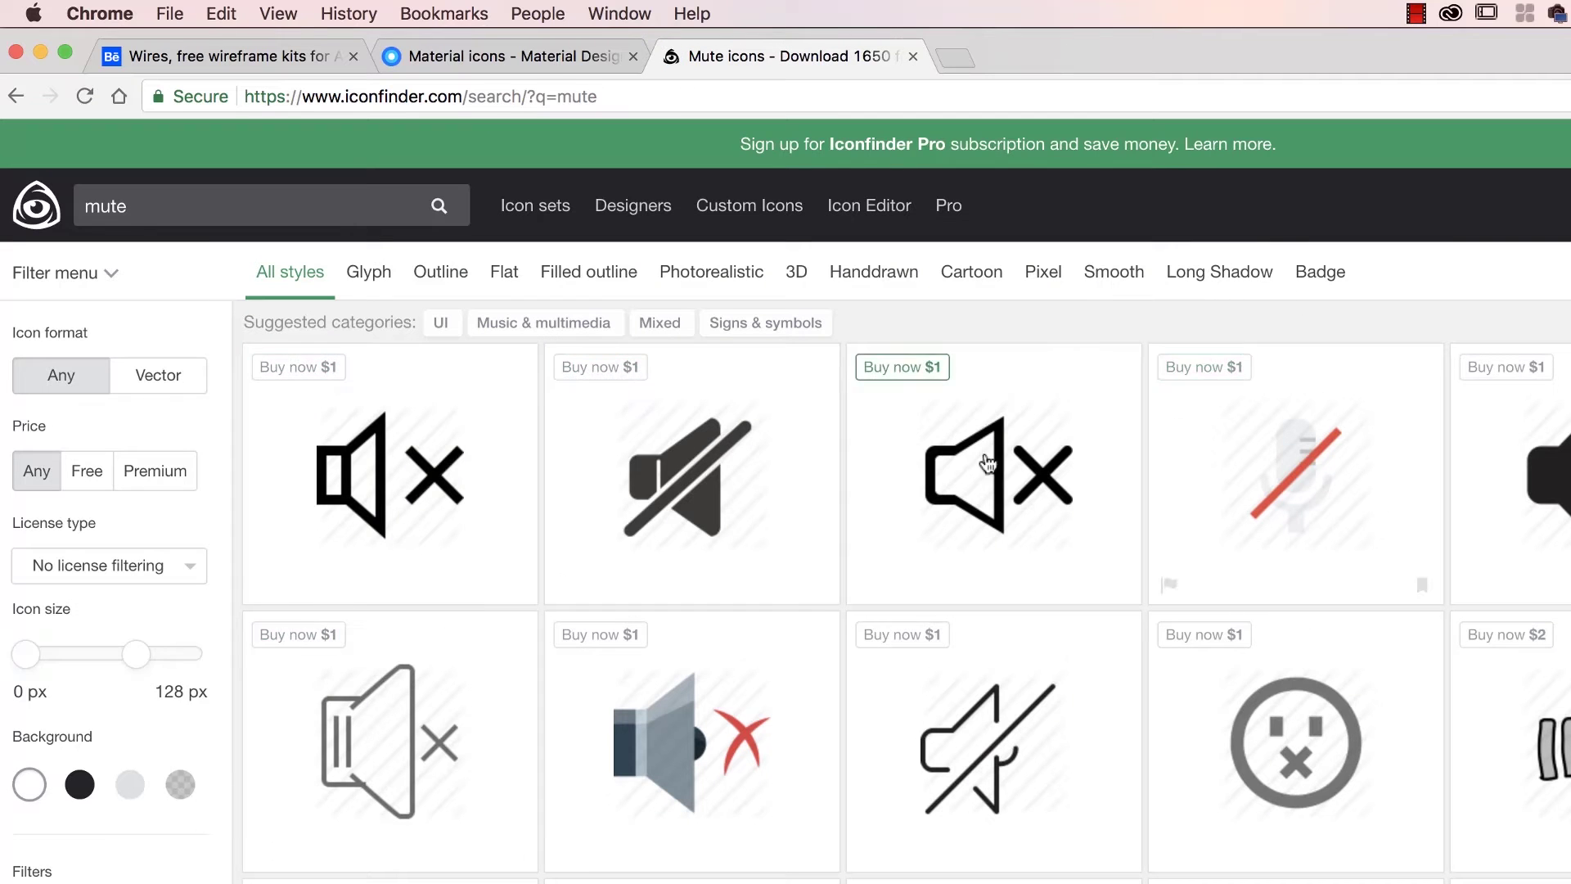
left_click(148, 388)
left_click(85, 472)
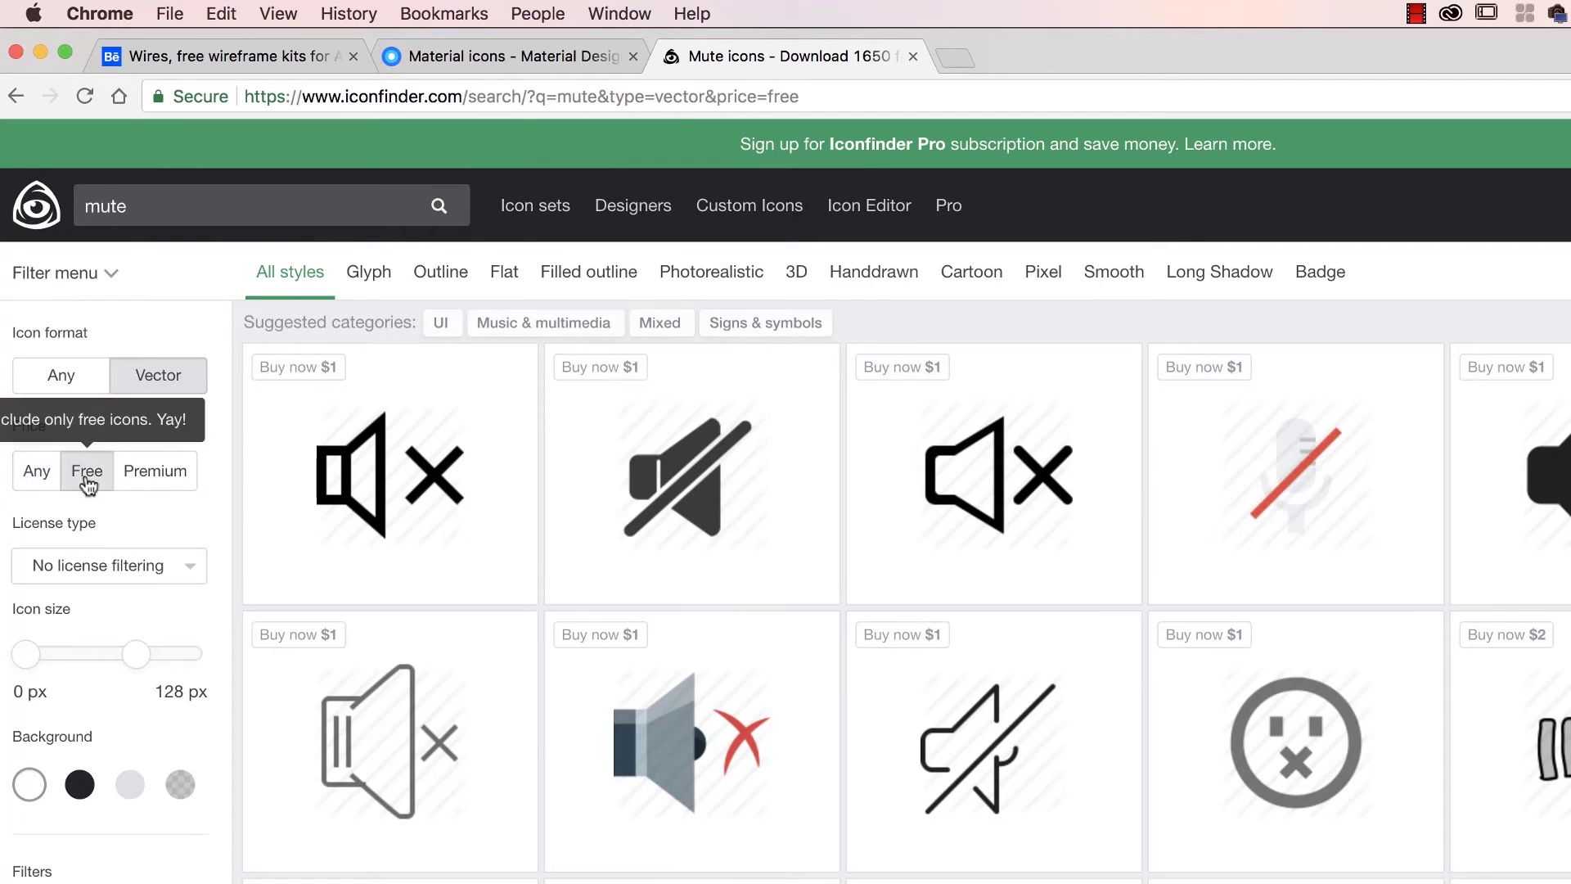
left_click(138, 562)
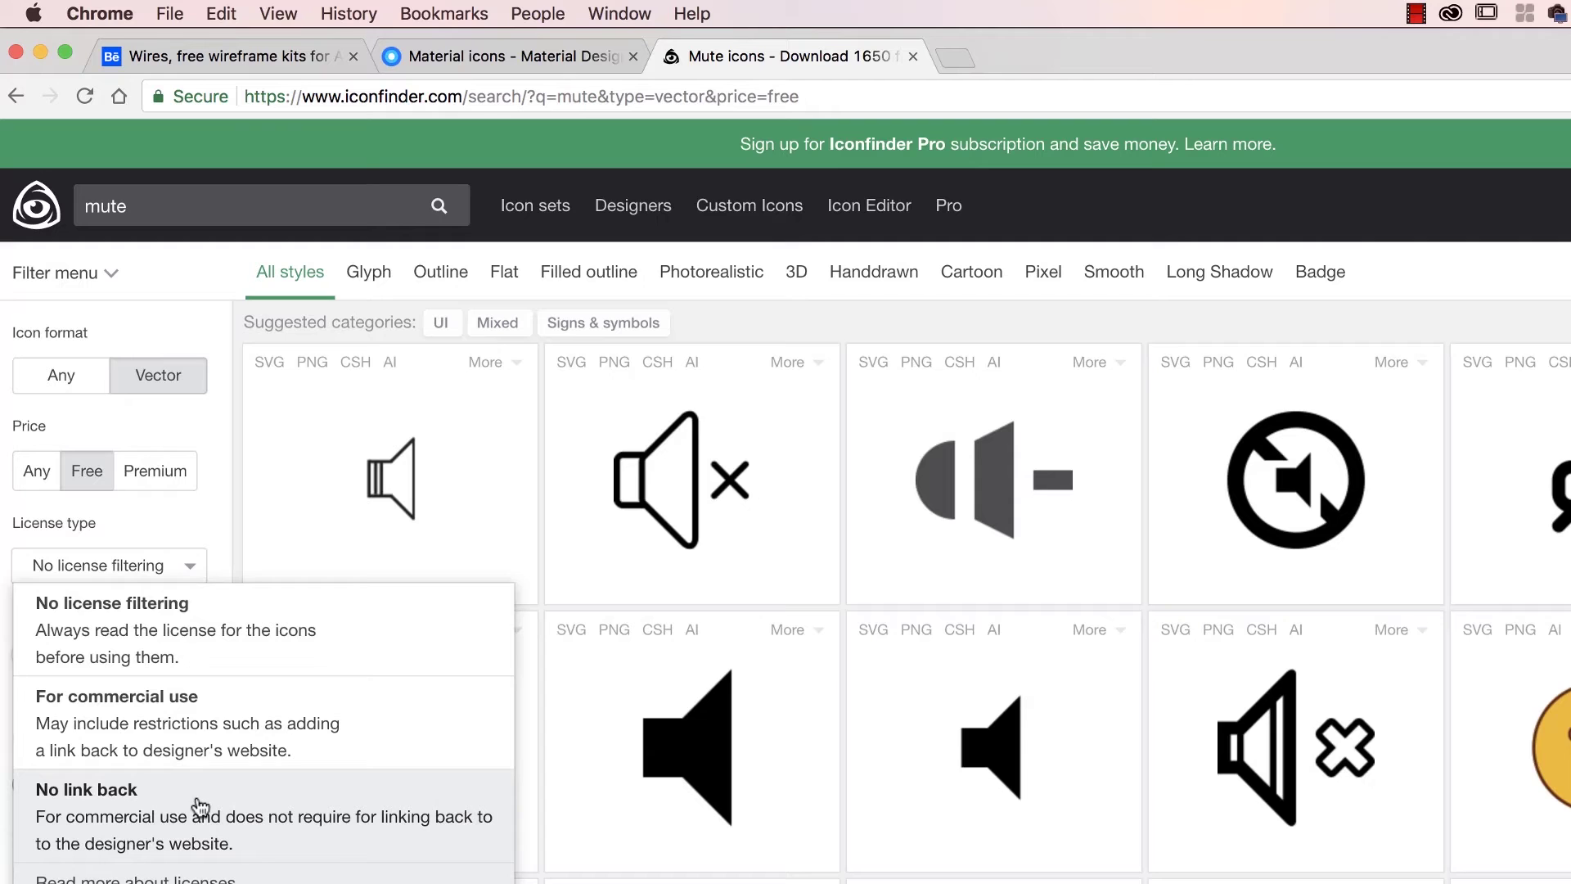
left_click(214, 826)
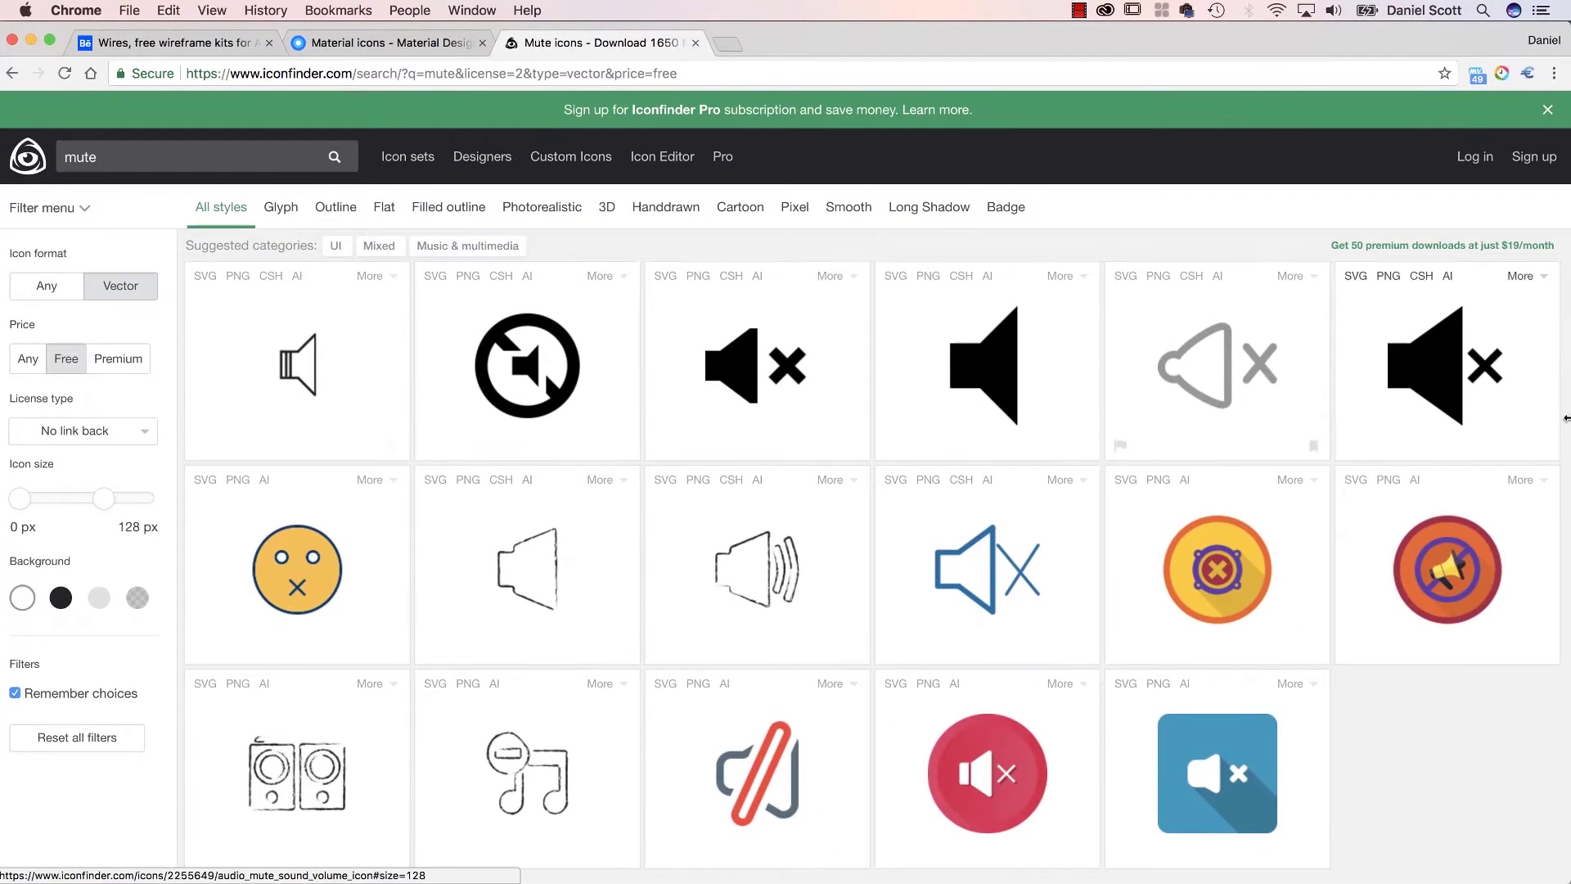
- Preview the blue mute icon's detail page
scroll(1187, 556, "down", 3)
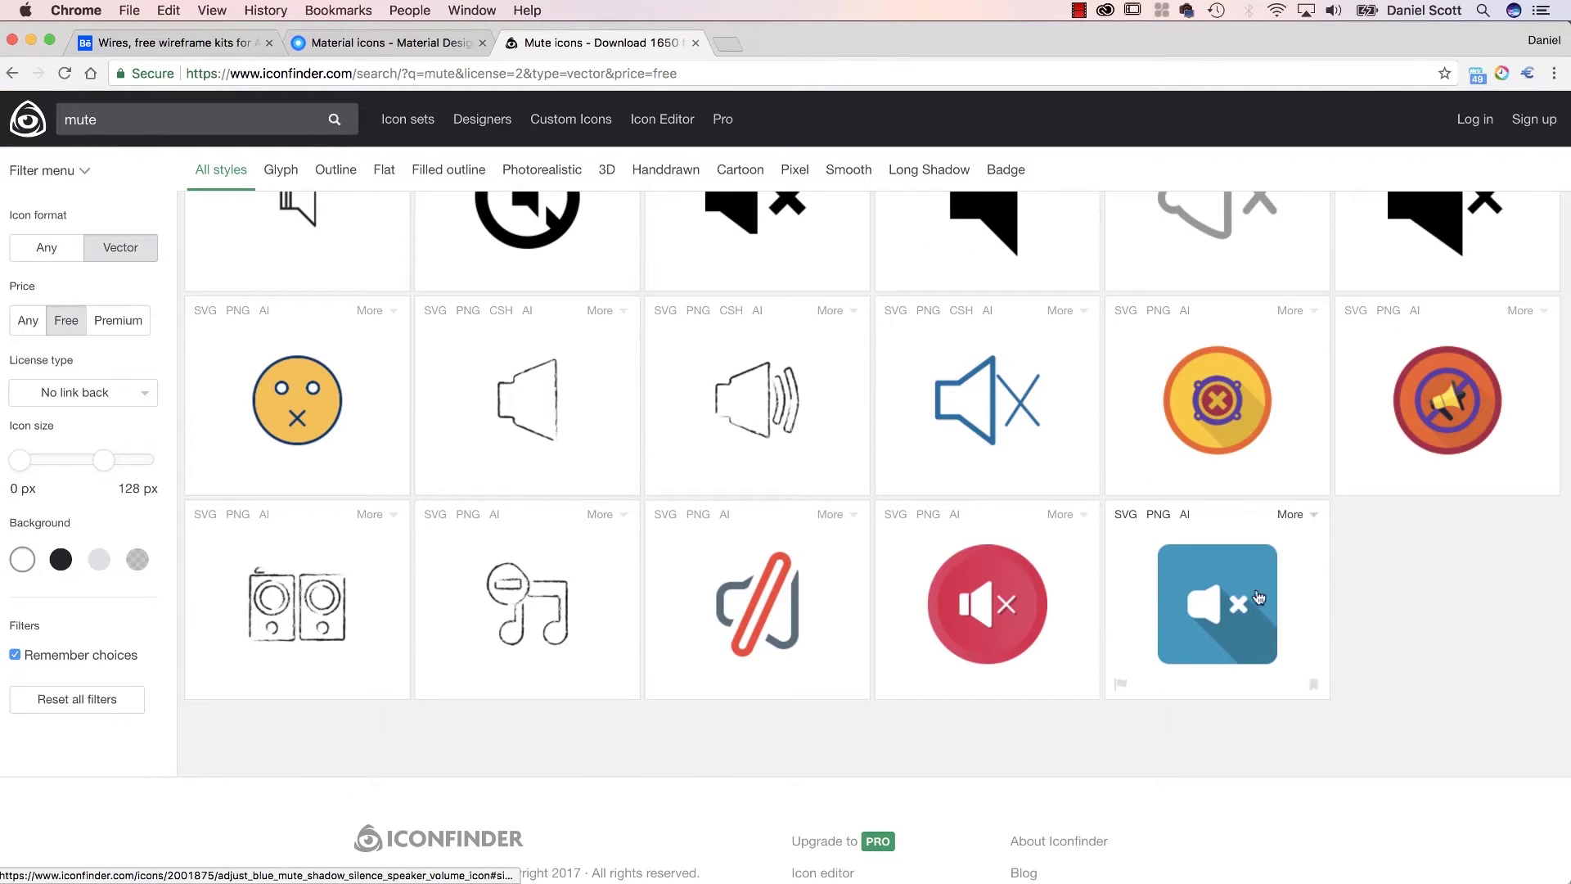
left_click(1196, 610)
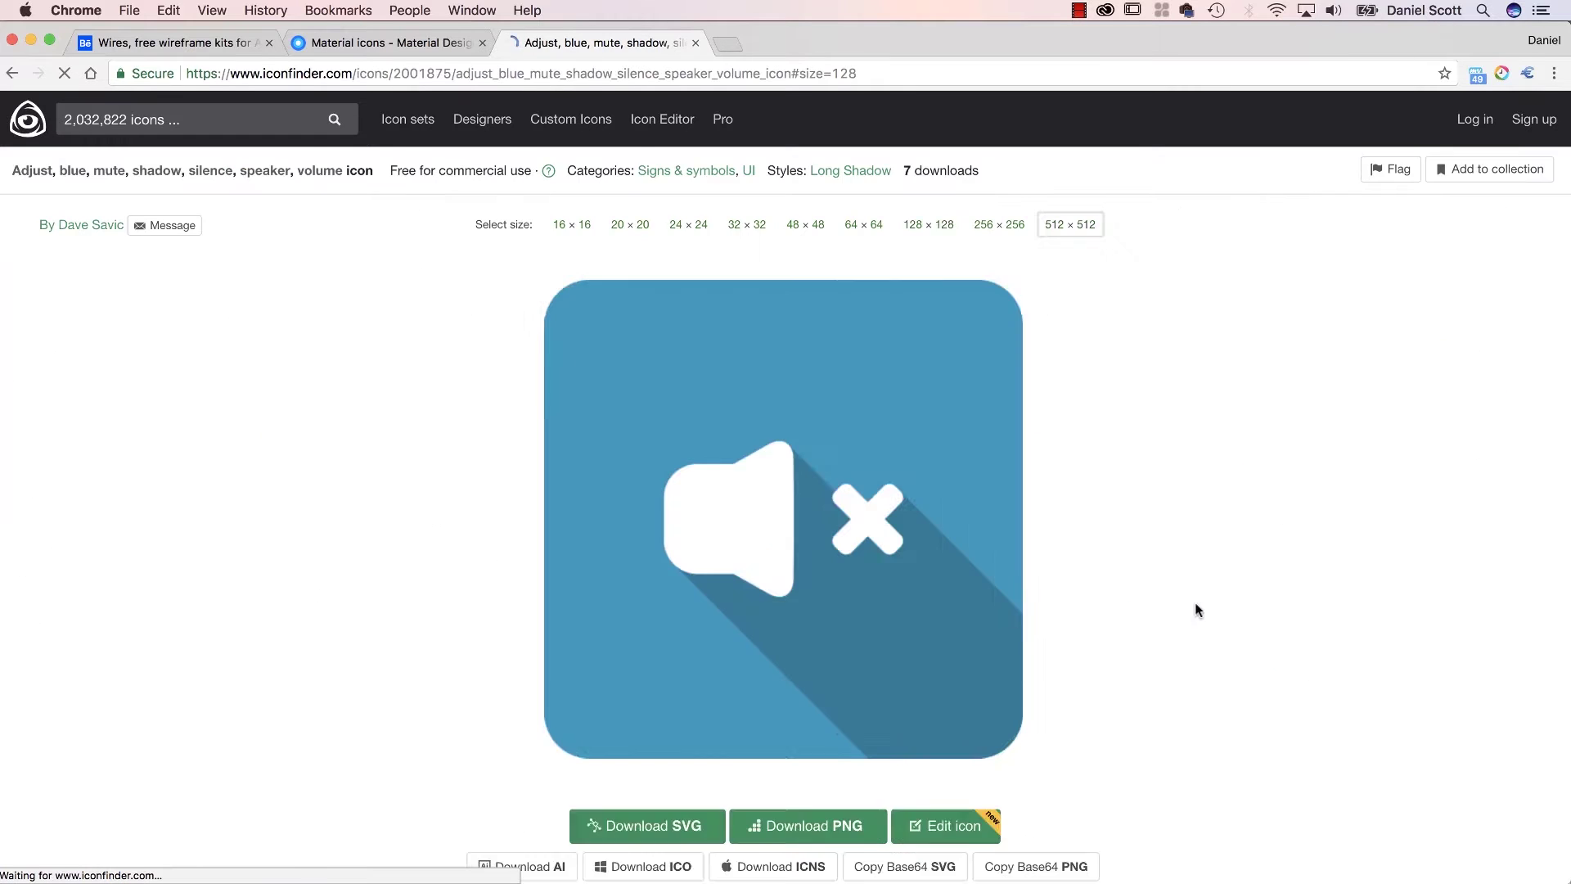
scroll(778, 635, "down", 10)
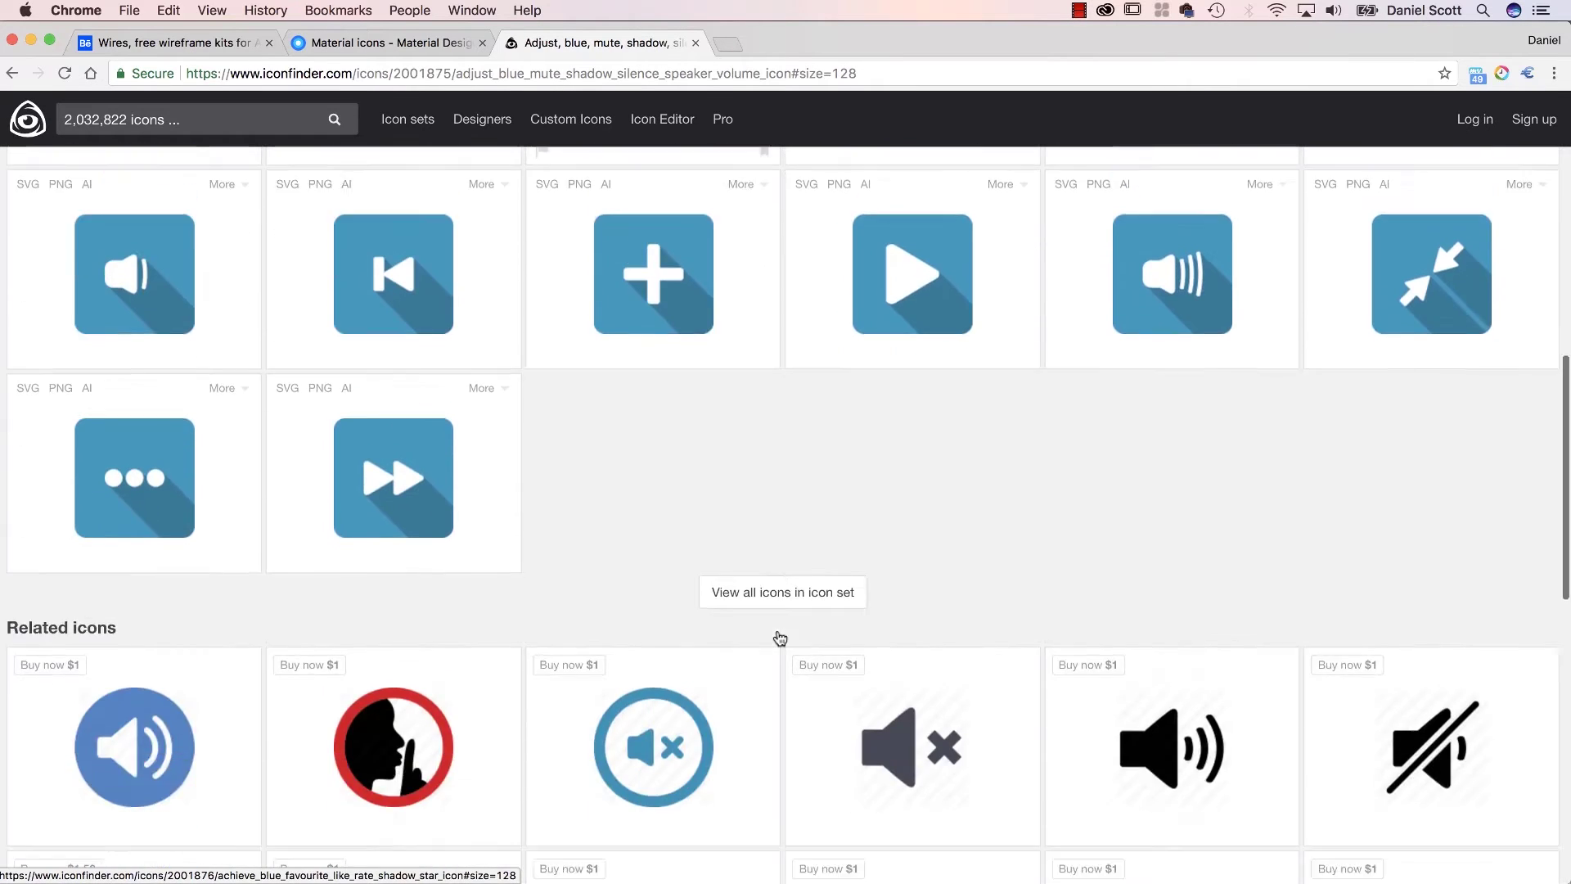
scroll(779, 637, "up", 10)
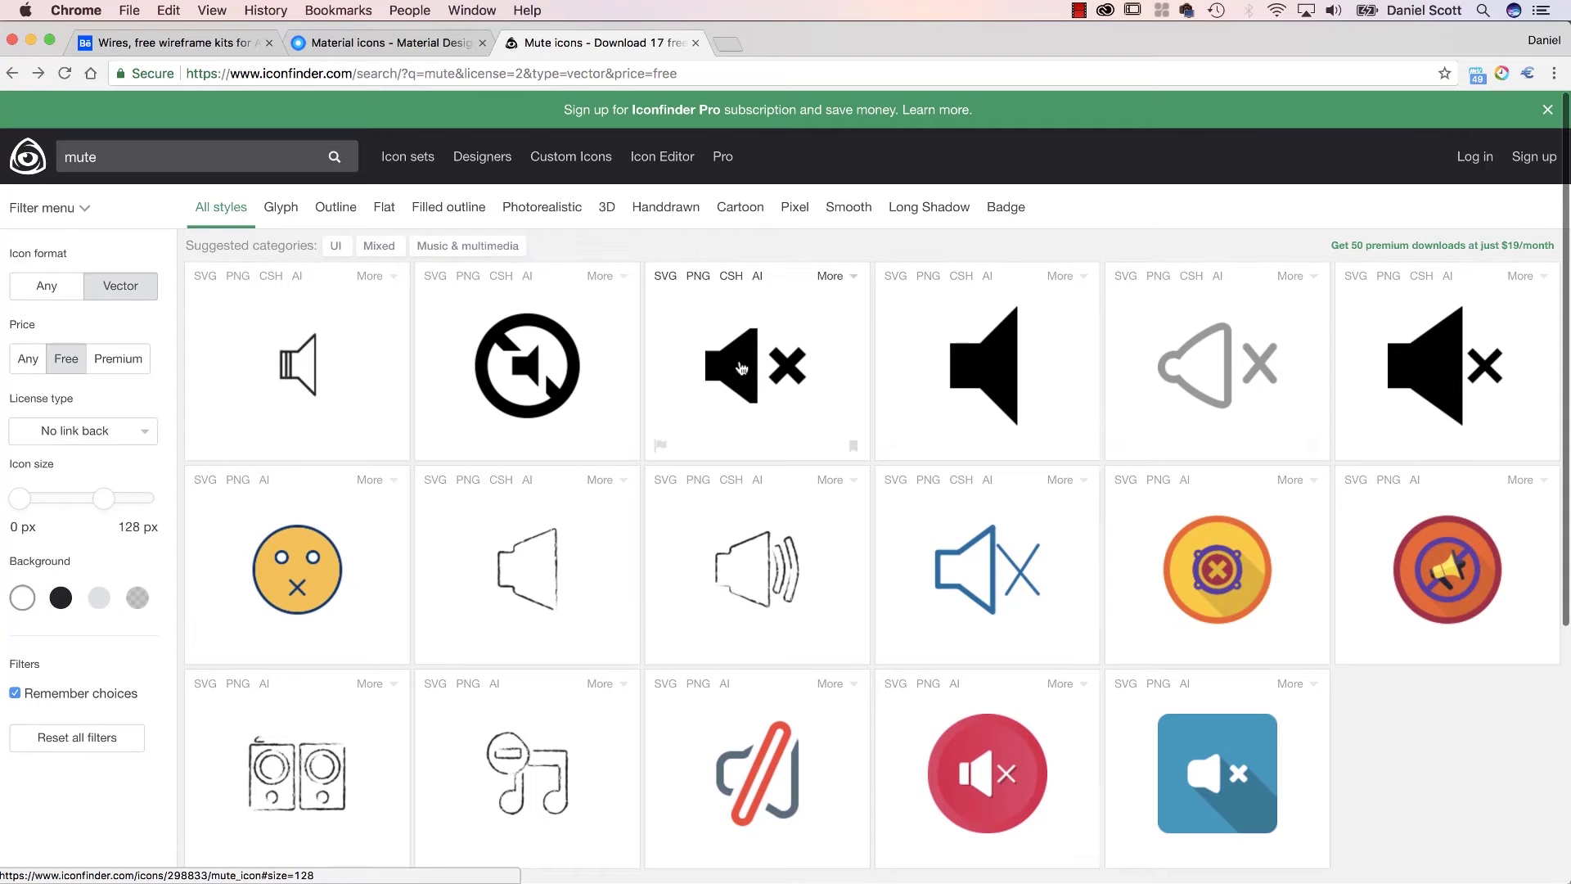
- Cancel saving the black mute icon as SVG and go back to the Adobe XD wireframe
left_click(665, 276)
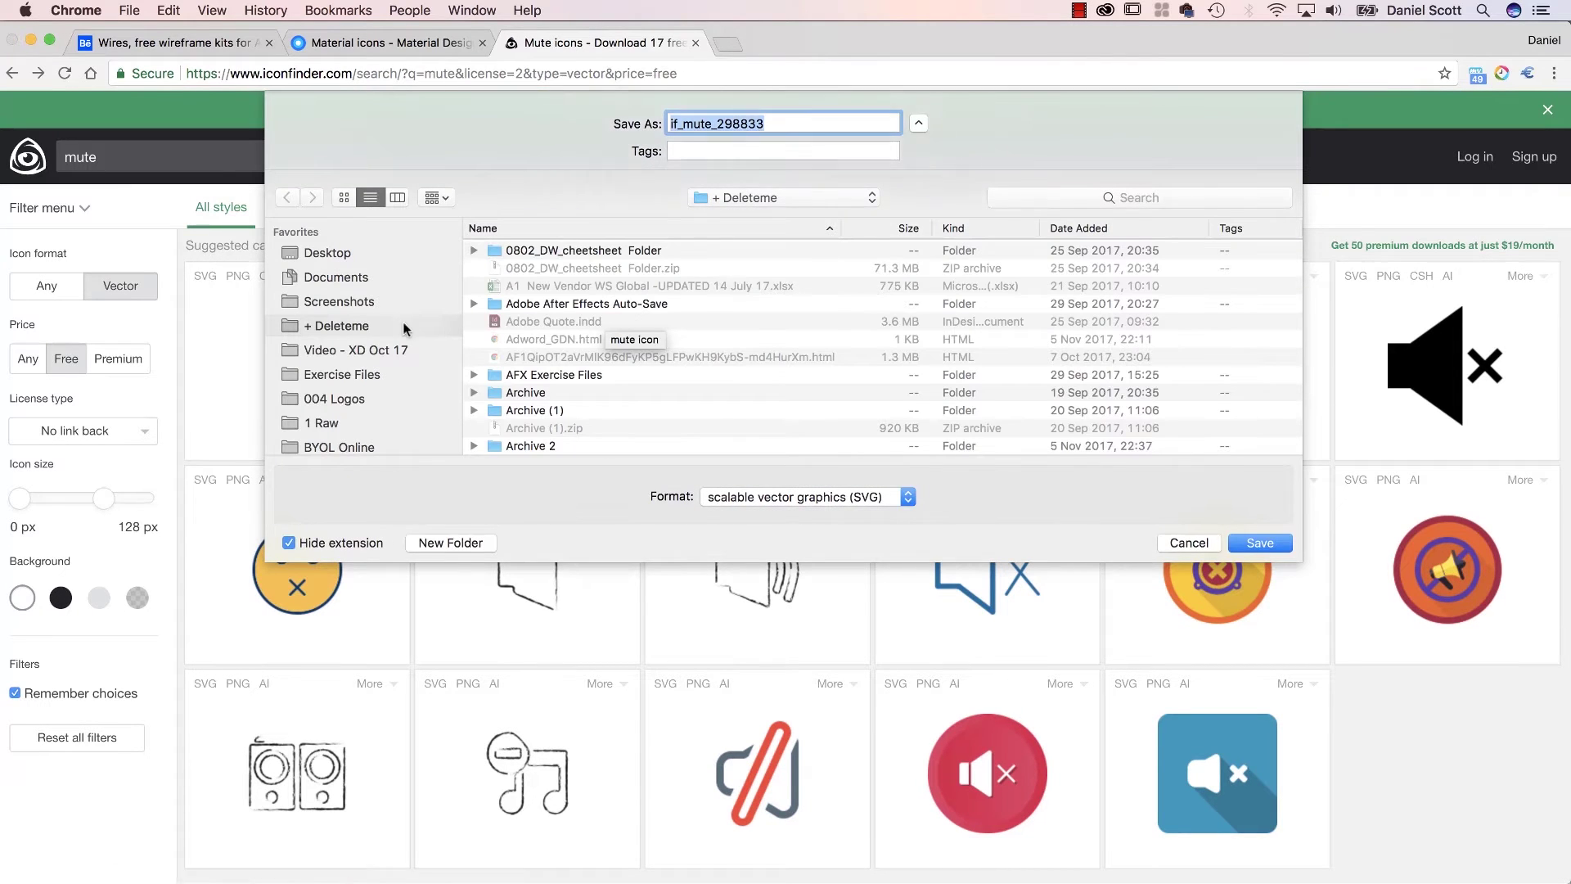
left_click(1188, 542)
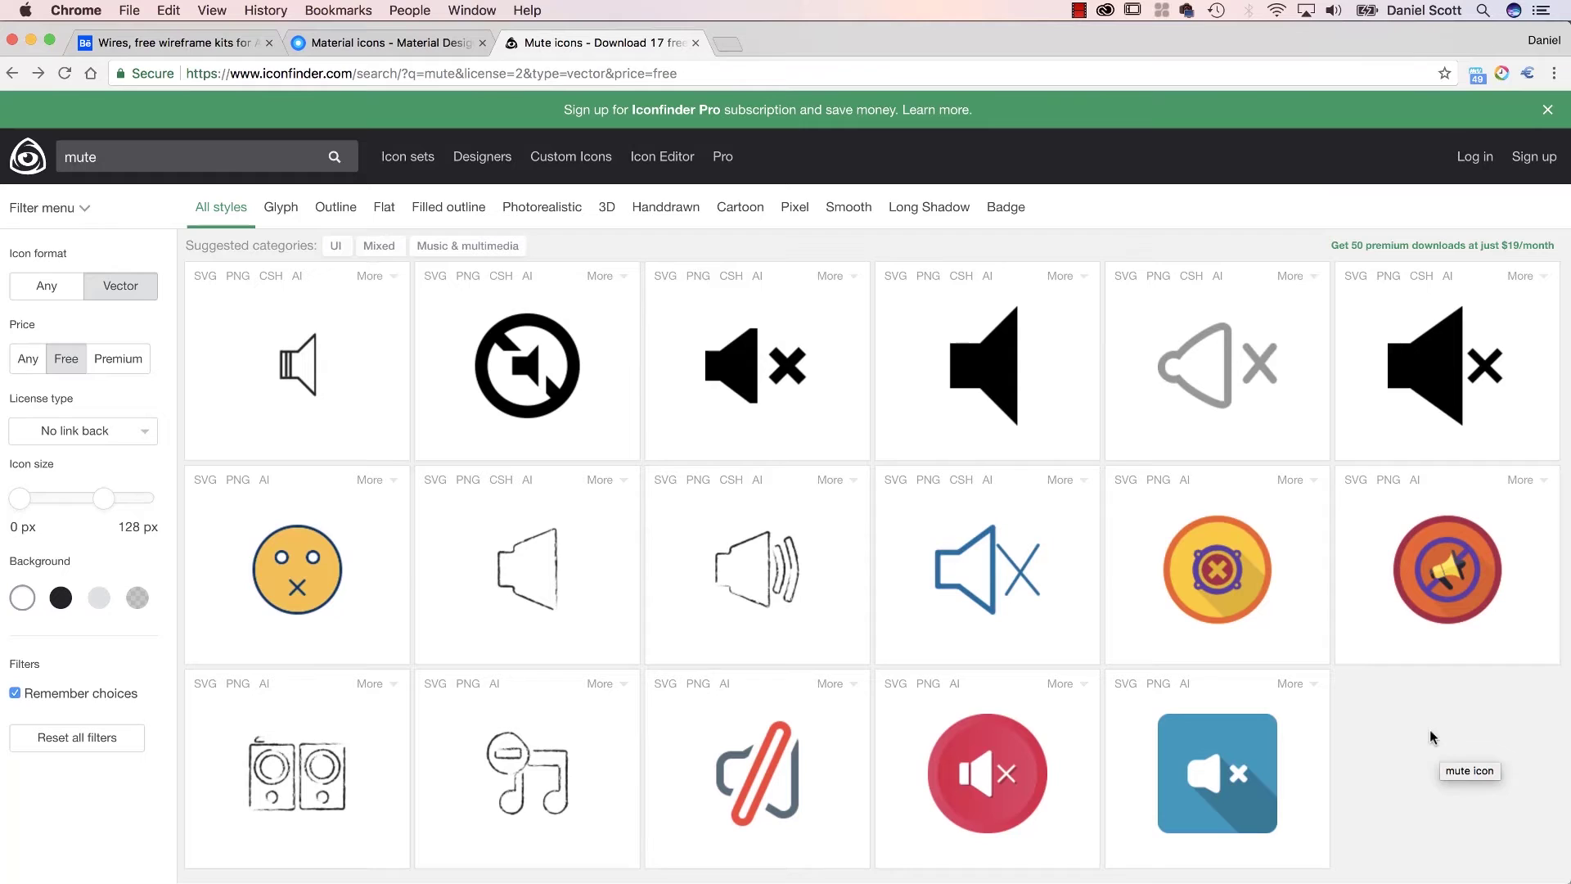
key("super+Tab")
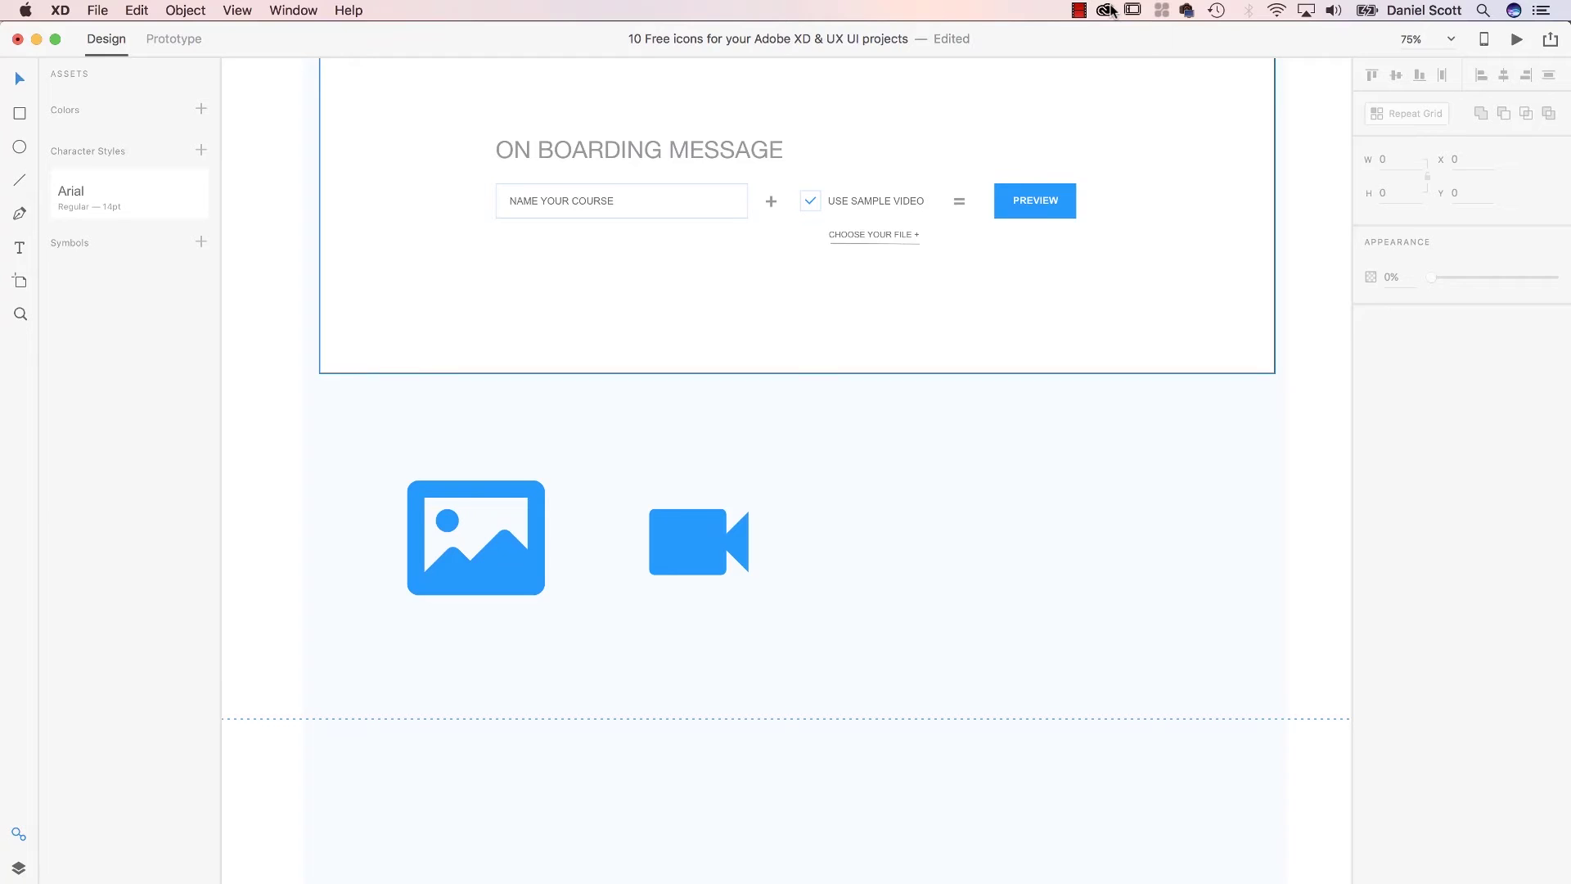
- Import ic_volume_off_black_24px.svg onto the wireframe canvas
left_click(99, 10)
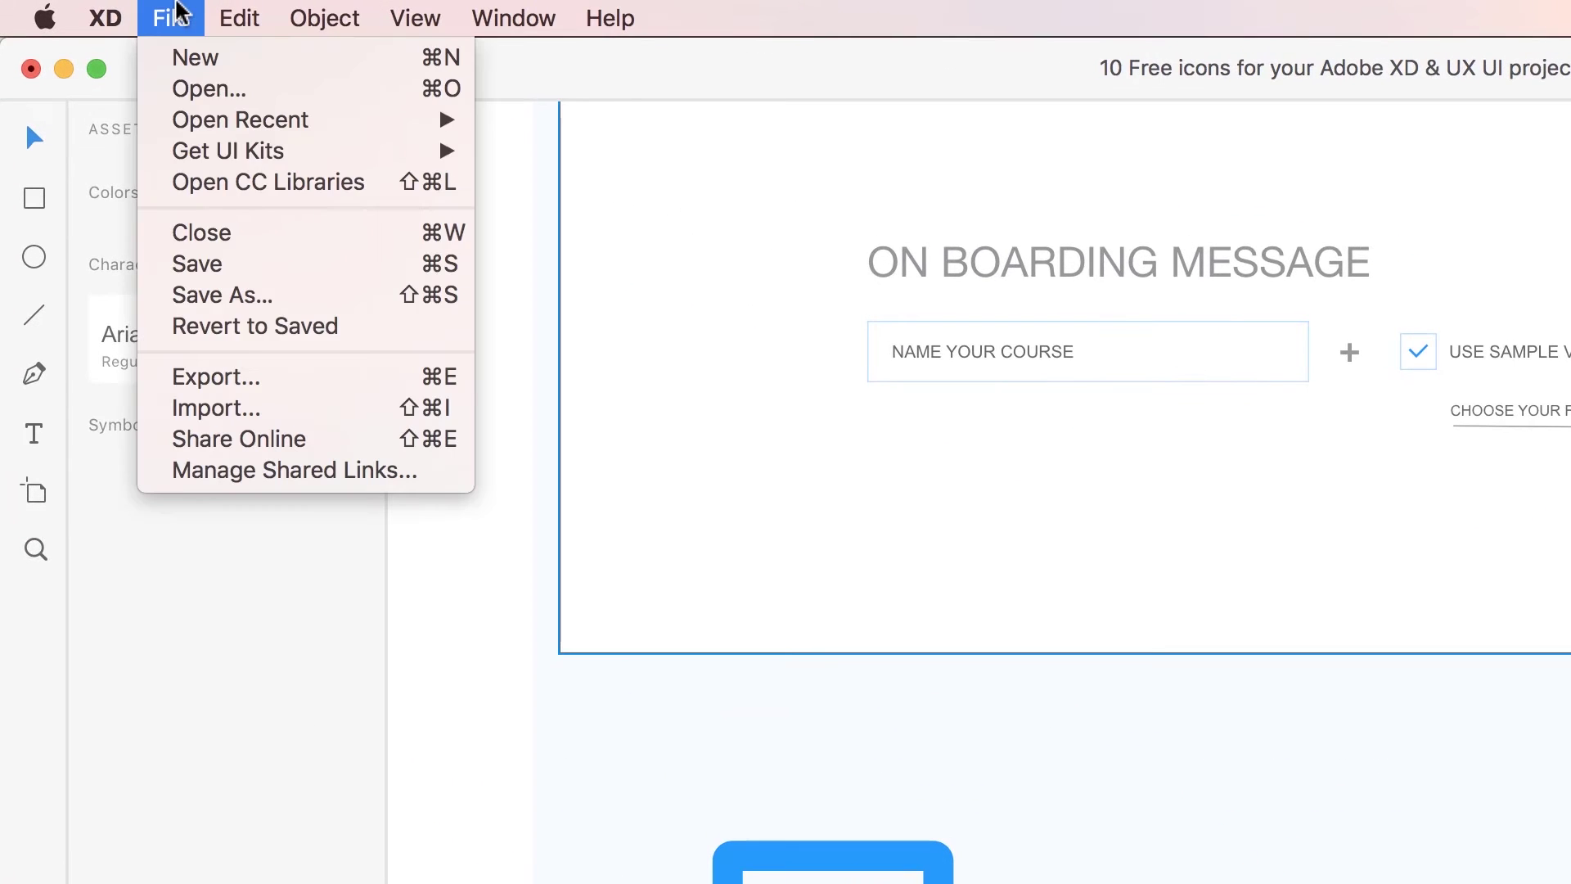
left_click(260, 409)
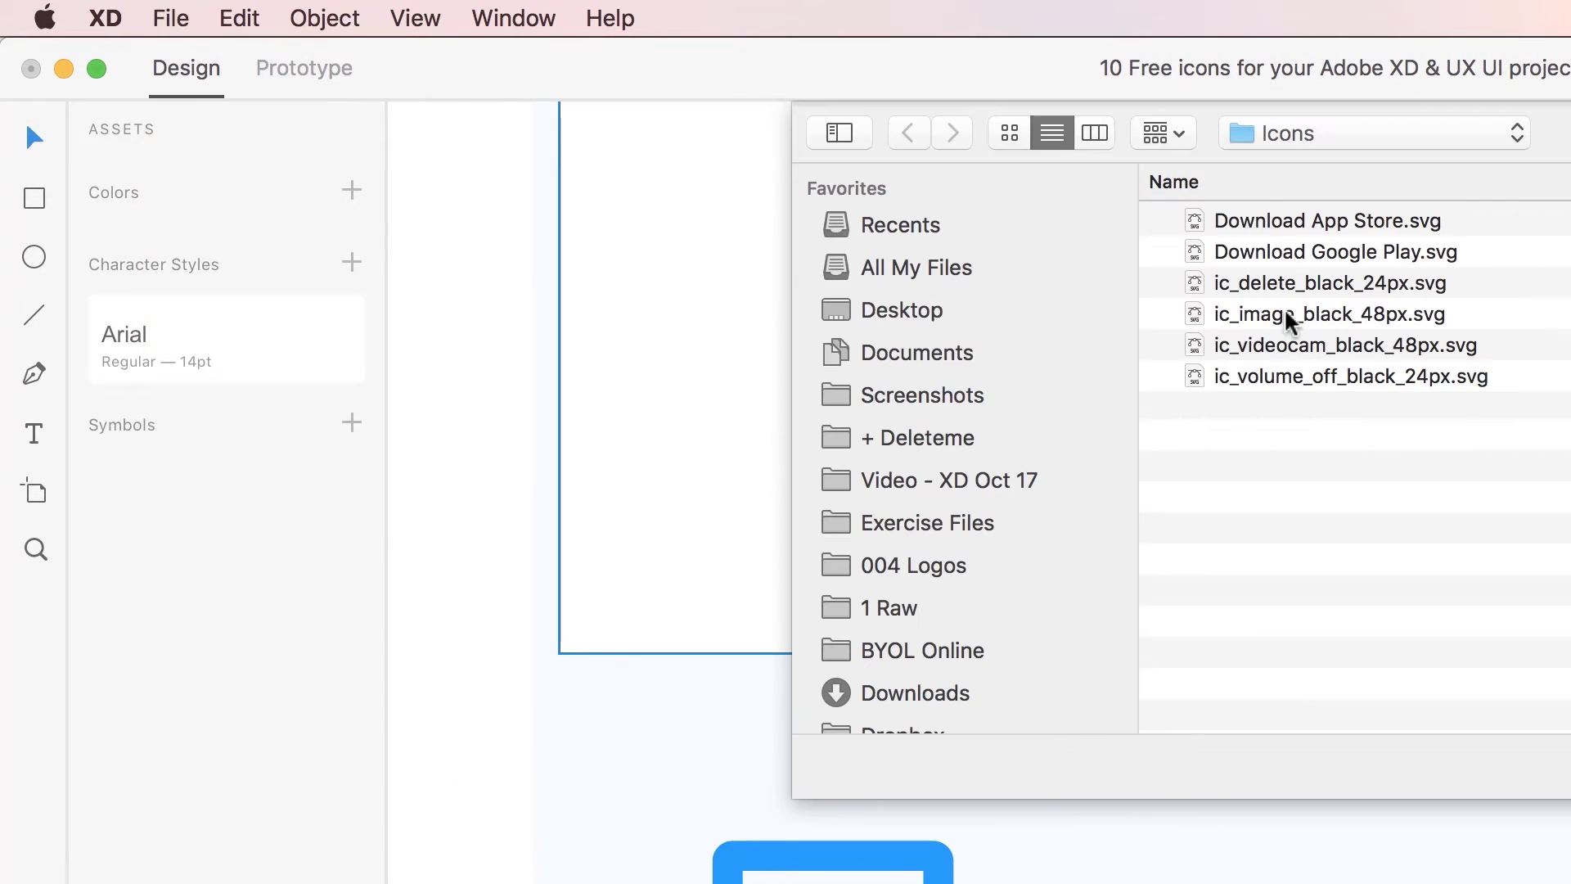
left_click(1293, 378)
double_click(1292, 378)
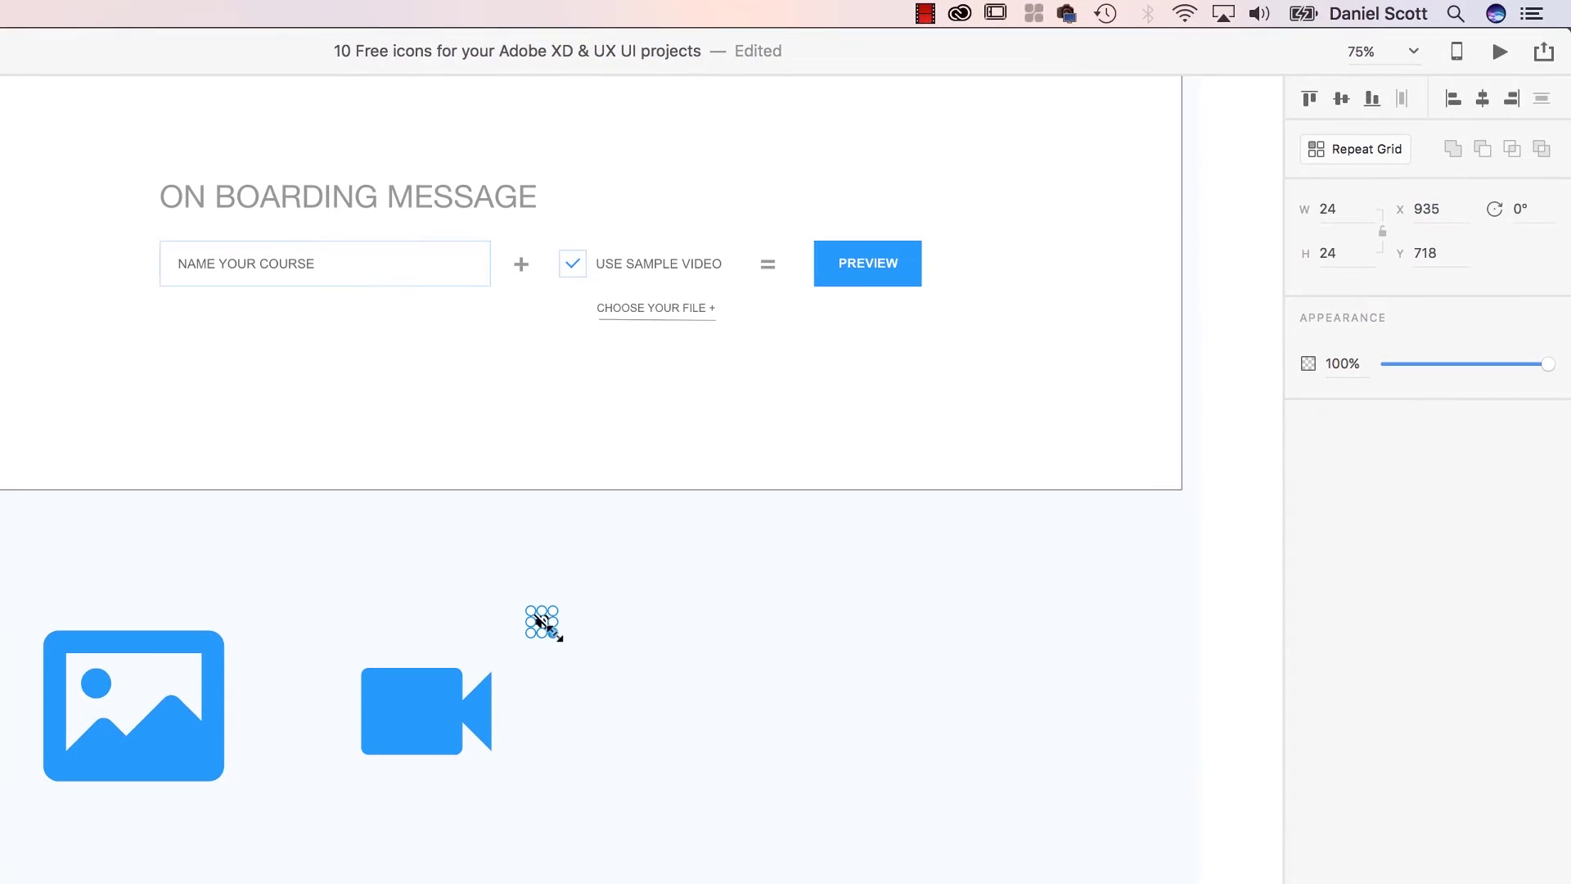
- Enlarge the mute icon, place it beside the camera icon and fill it #2699FB blue
left_click_drag(559, 637, 687, 747)
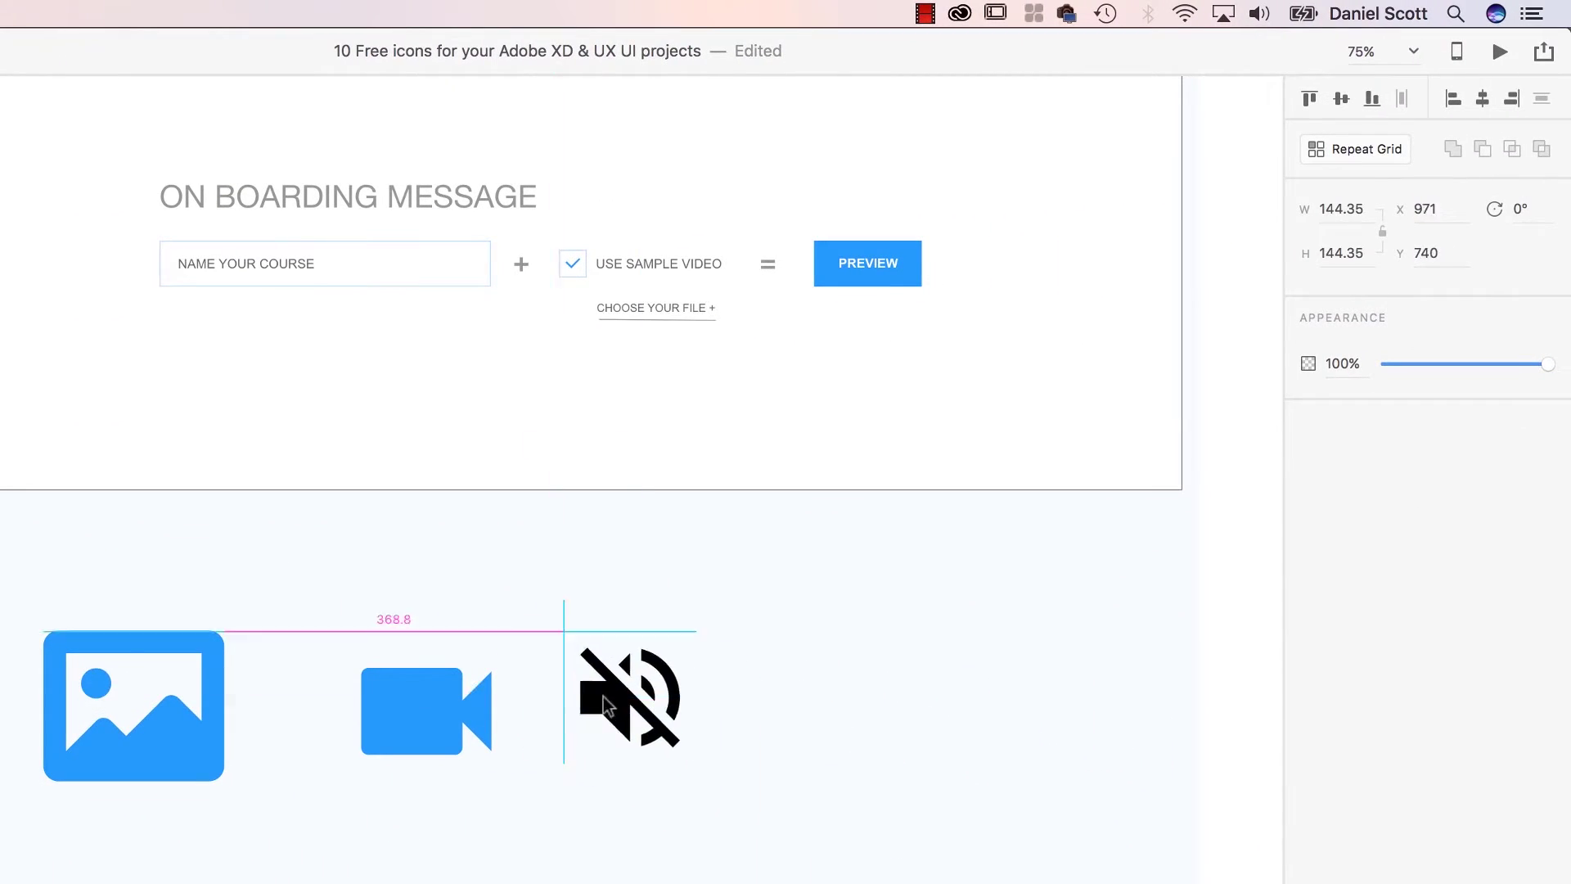
left_click_drag(614, 708, 648, 723)
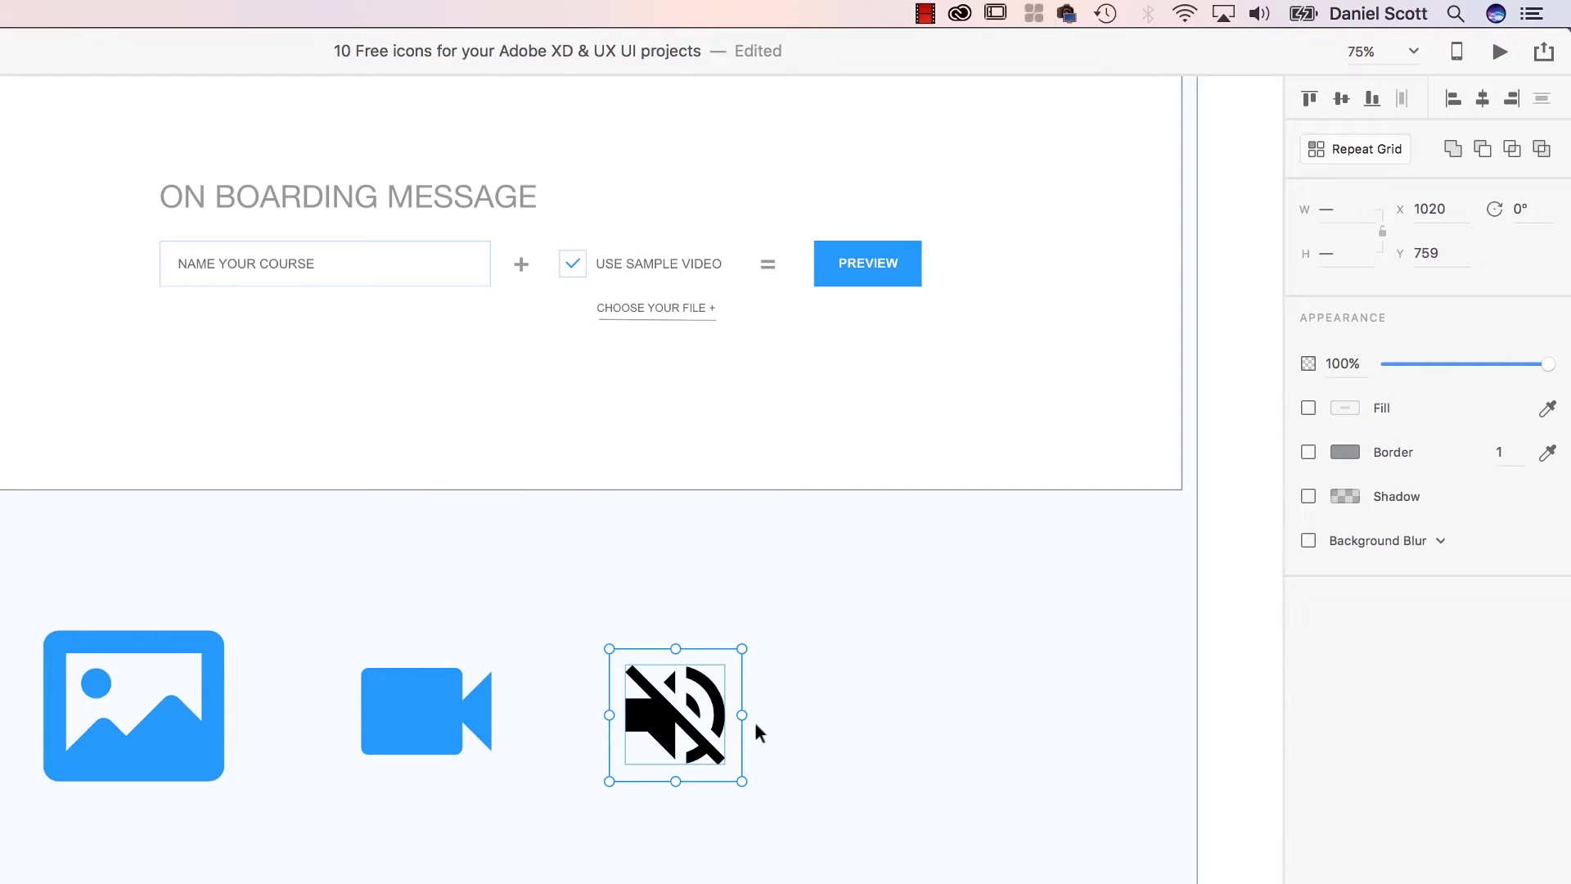
left_click(827, 736)
double_click(671, 728)
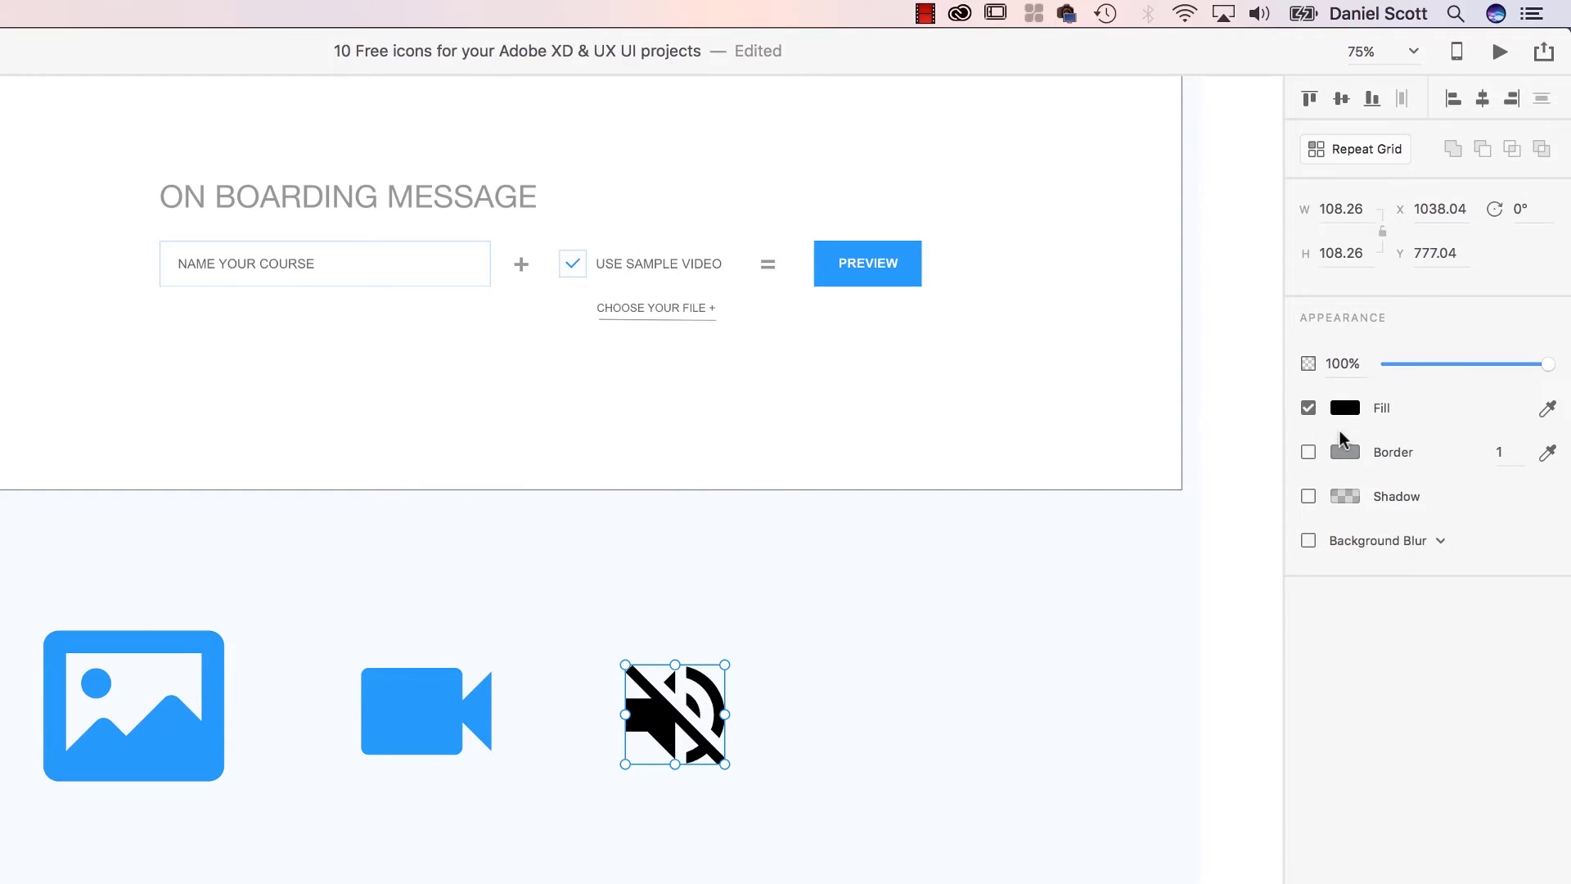
left_click(1345, 407)
left_click(1123, 571)
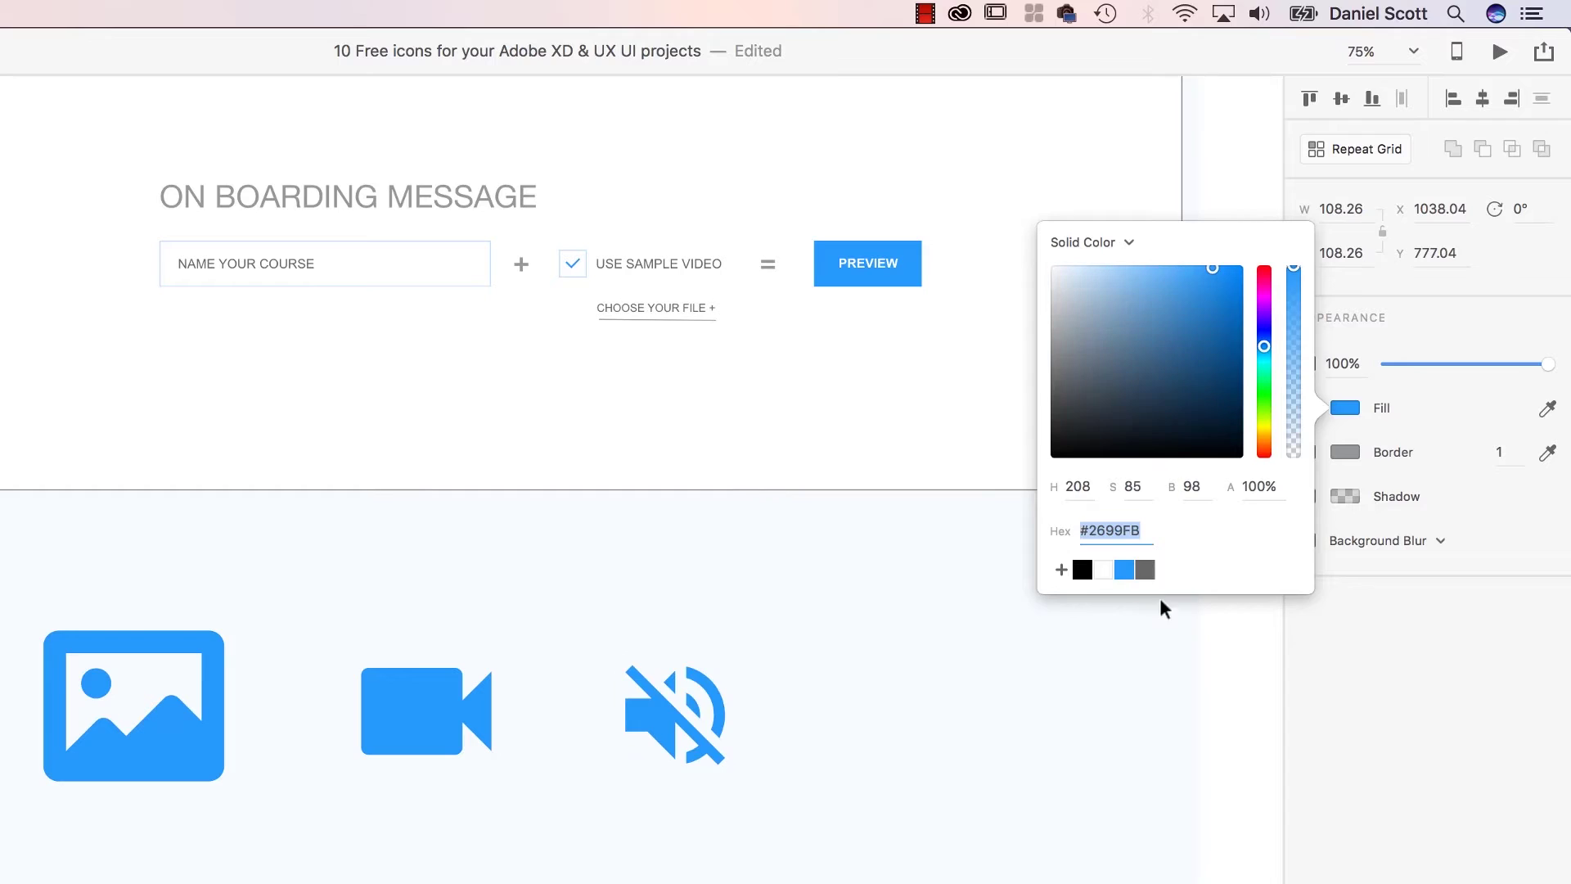
left_click(1261, 703)
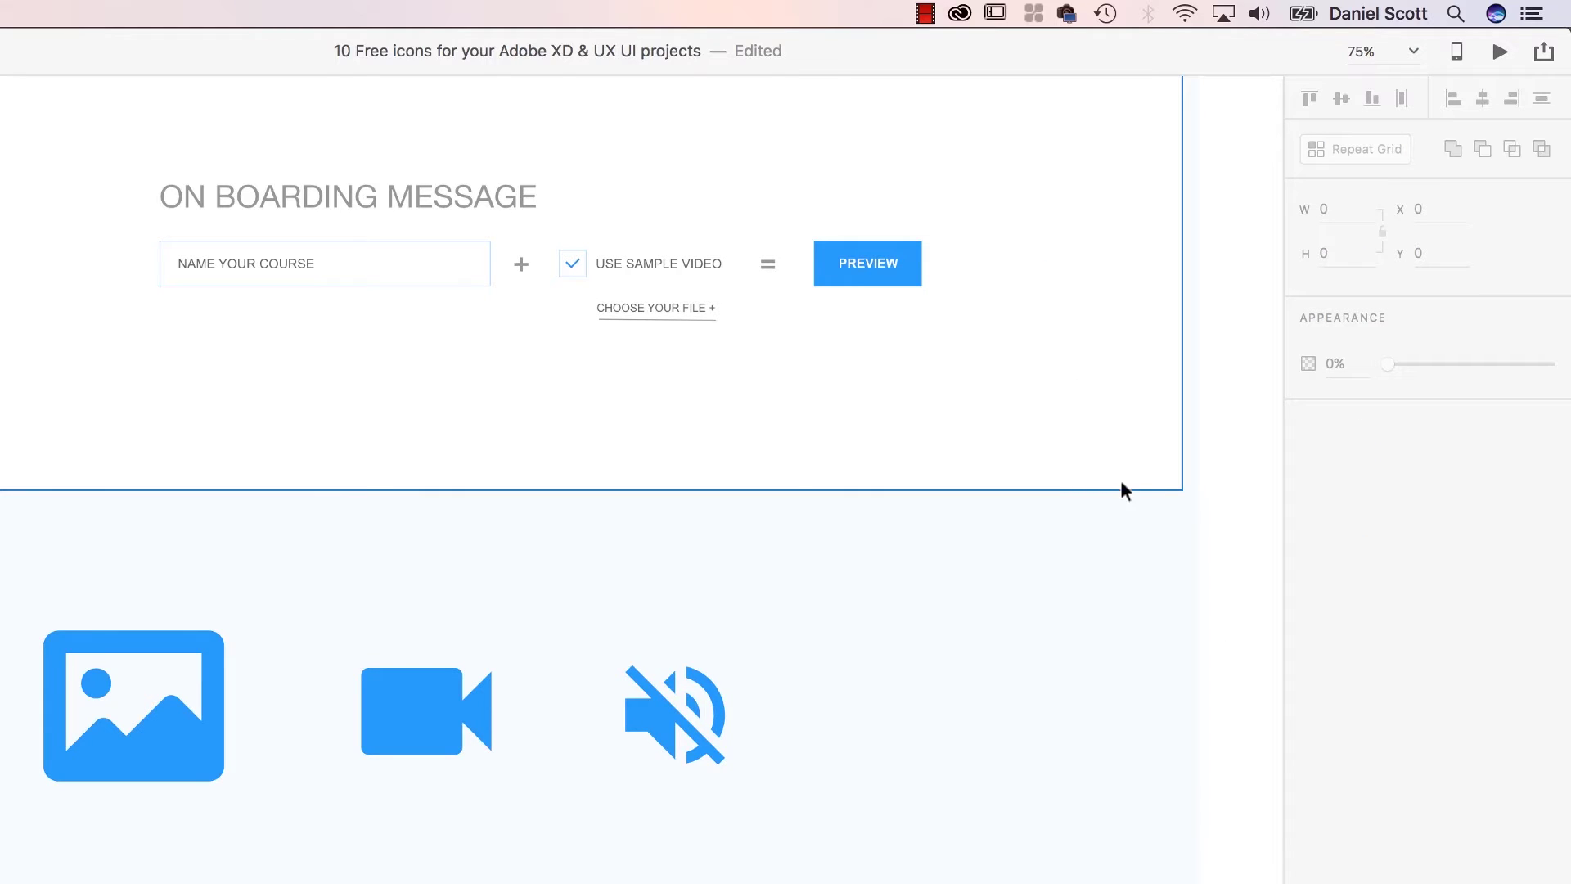
- Duplicate the onboarding box and its ON BOARDING MESSAGE heading into two copies stacked below
key("super+minus")
left_click(251, 481)
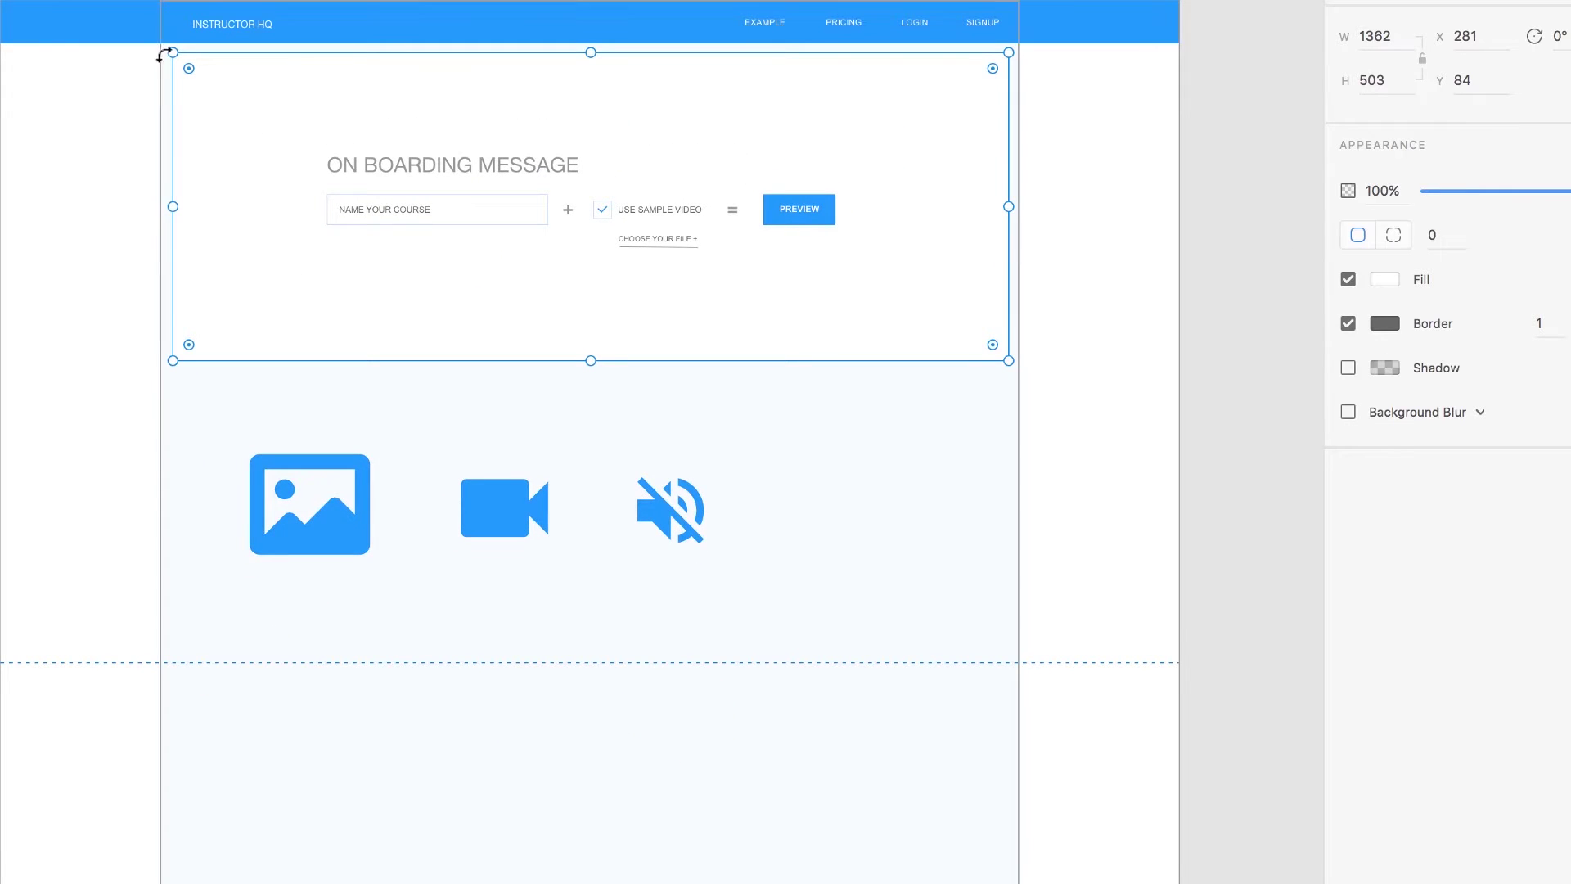
left_click(420, 162, "shift")
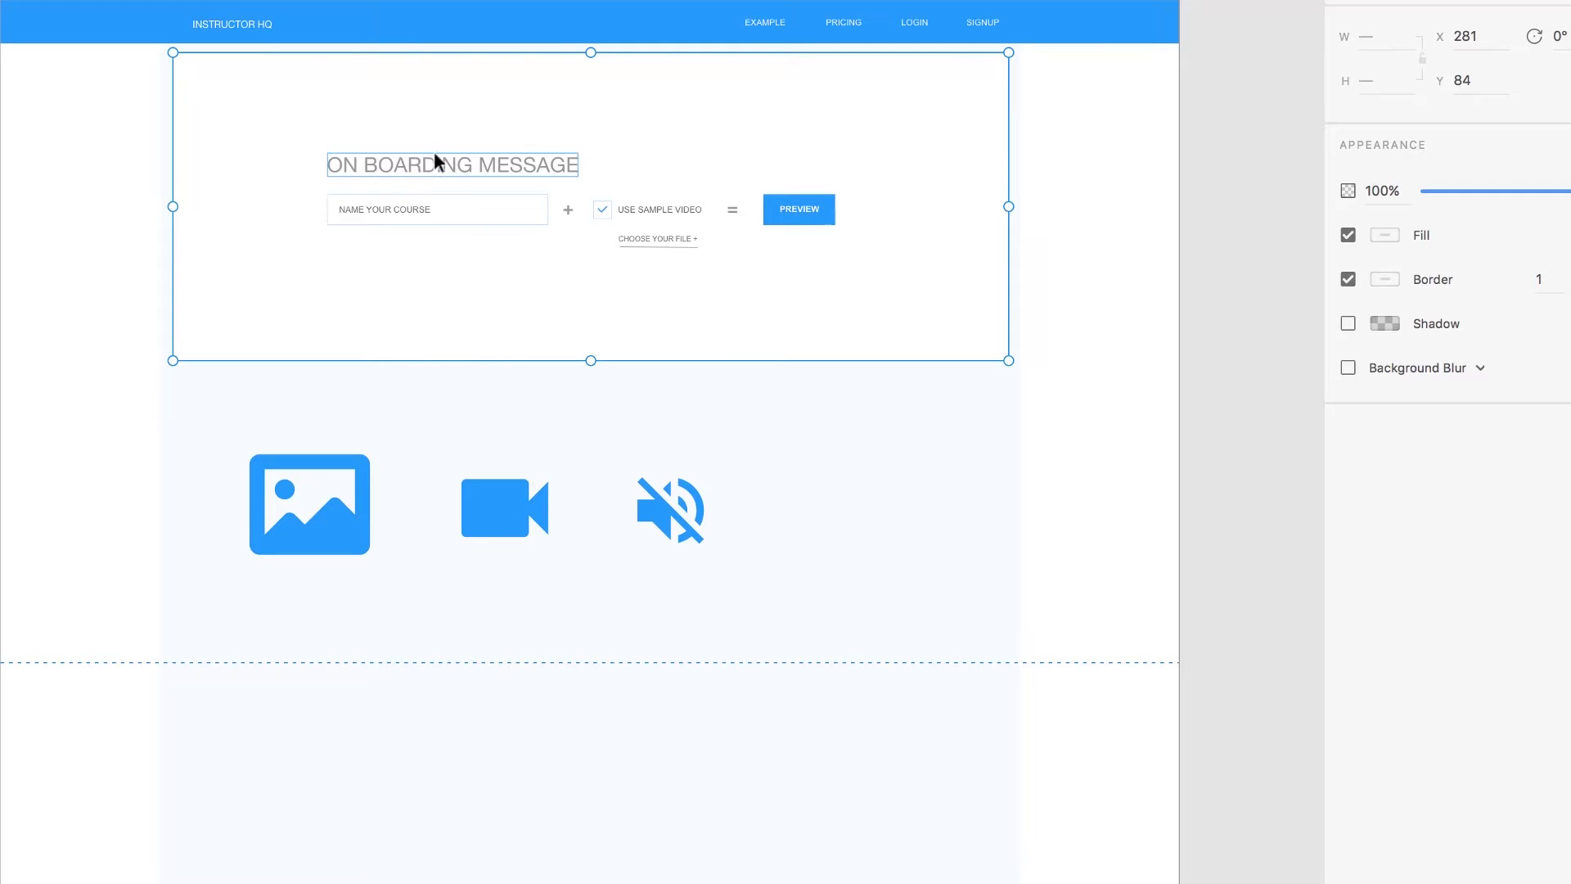
left_click_drag(254, 155, 257, 428)
left_click_drag(849, 414, 851, 740)
- Move the lowest onboarding box copy further down the page
scroll(852, 740, "down", 5)
left_click_drag(715, 418, 661, 735)
left_click(1078, 631)
left_click(709, 777)
- Move the video icon under the mute icon and the image icon into the bottom box
scroll(624, 411, "up", 5)
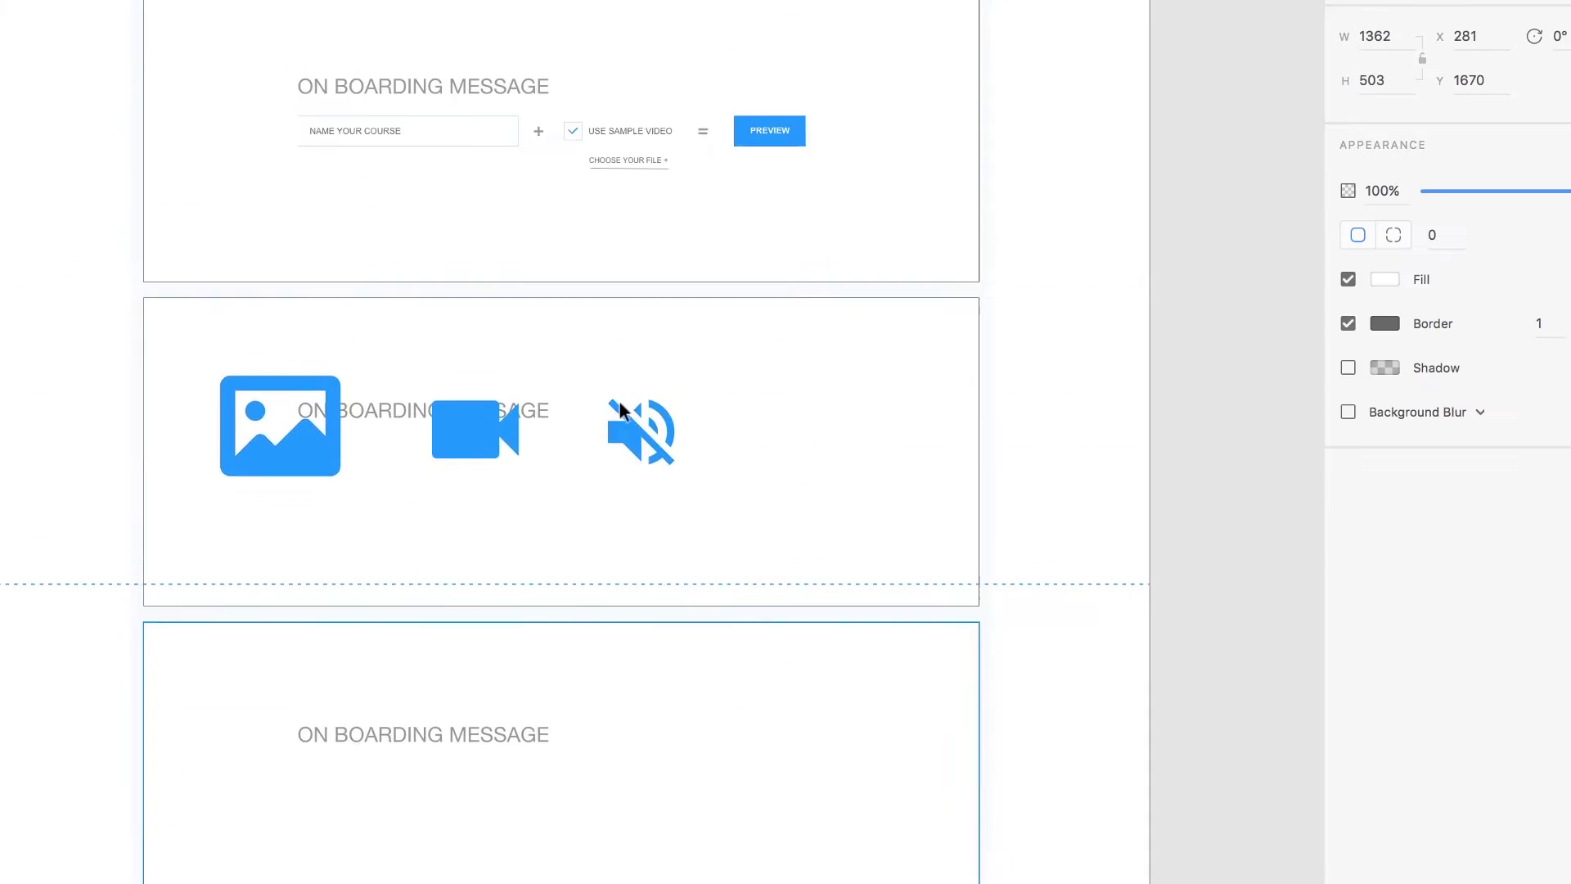
left_click(342, 462)
left_click_drag(458, 466, 577, 539)
left_click_drag(311, 508, 642, 866)
key("ctrl+z")
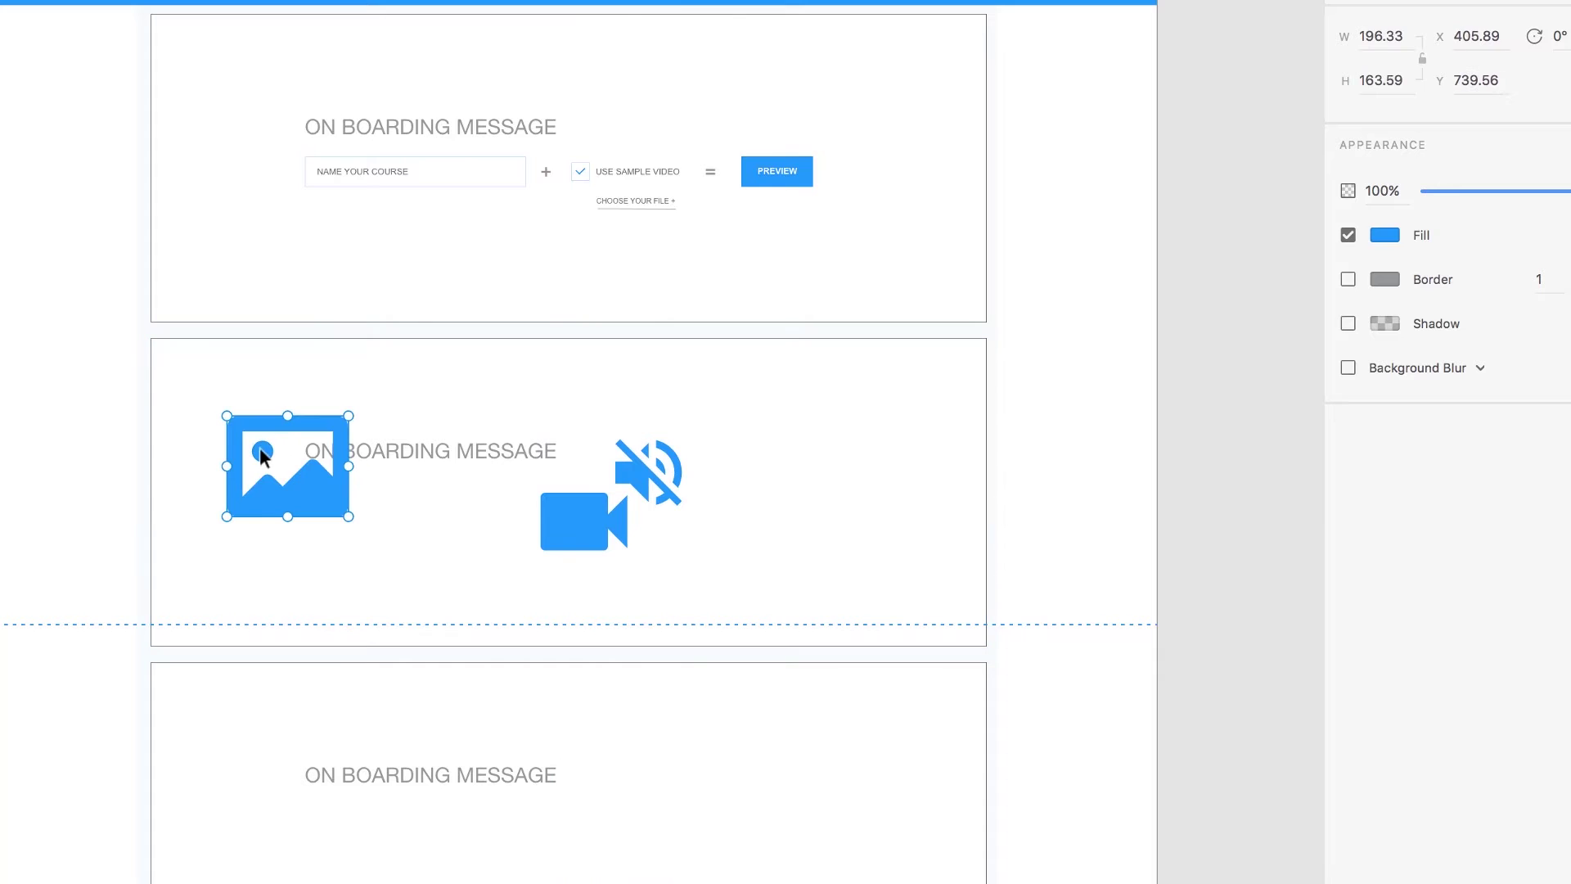
left_click_drag(355, 581, 494, 740)
key("ctrl+z")
left_click_drag(326, 495, 638, 844)
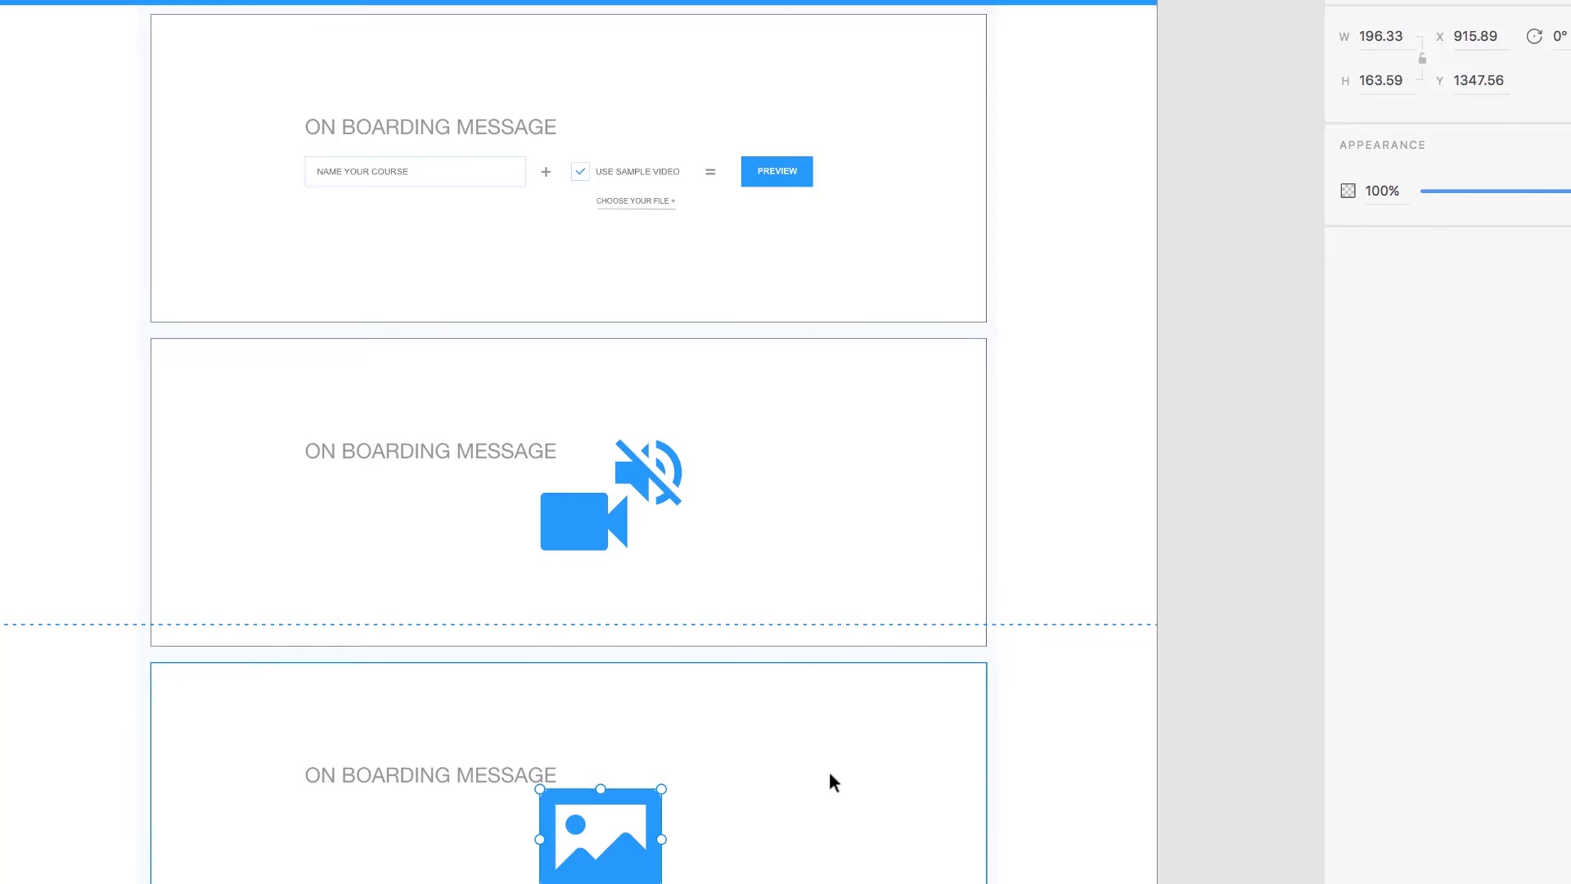
- Rename the middle section's heading to AUTO PLAYING HOW-TO VIDEO and shift it right
double_click(482, 446)
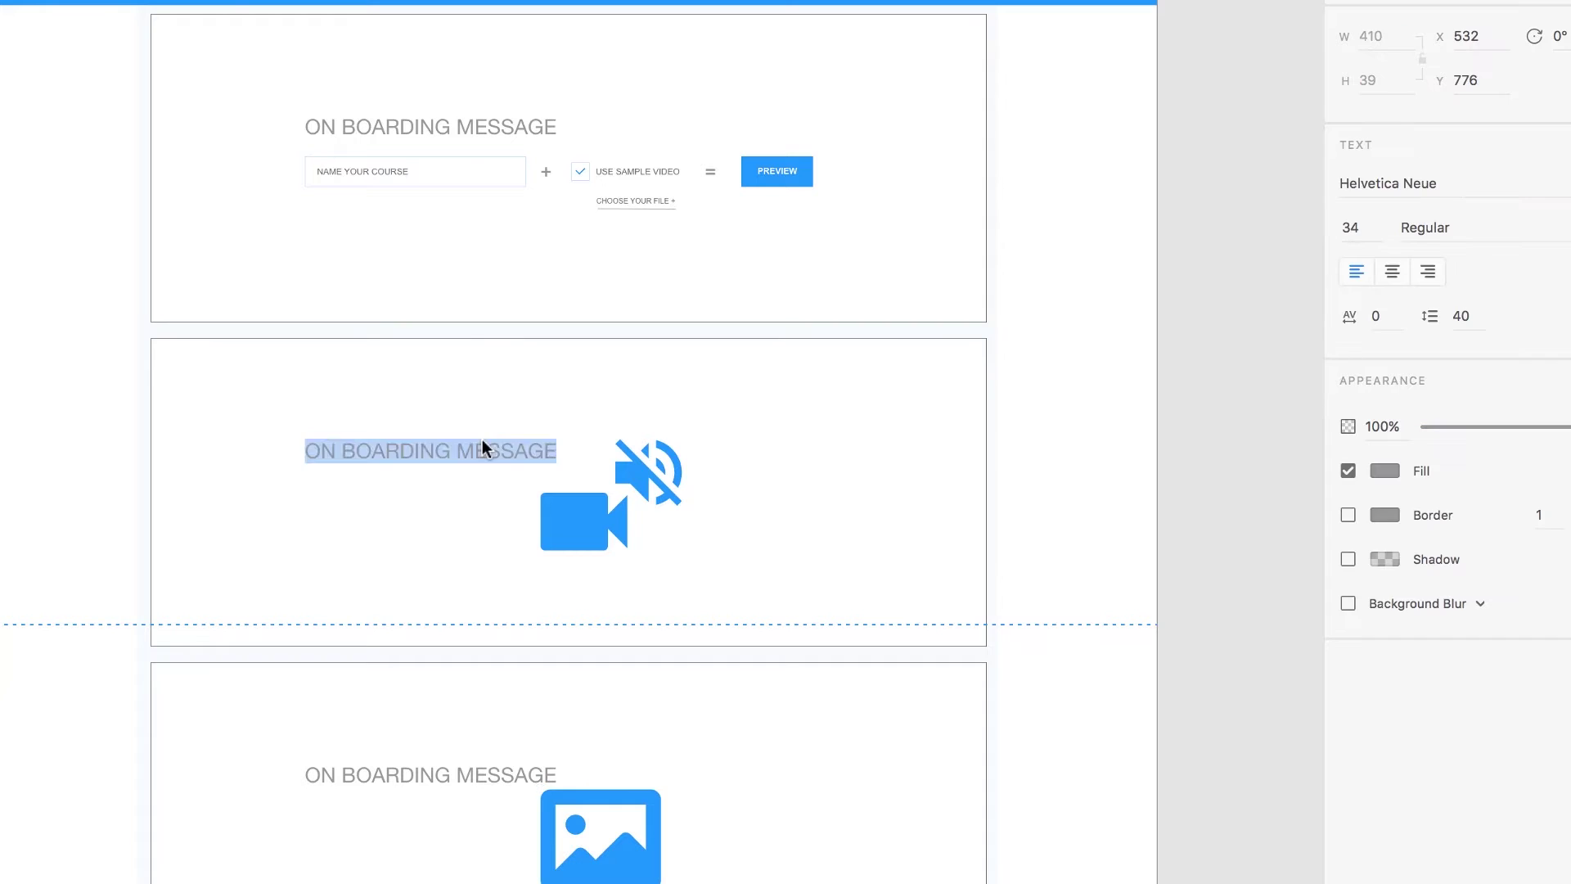
key("BackSpace")
type("au")
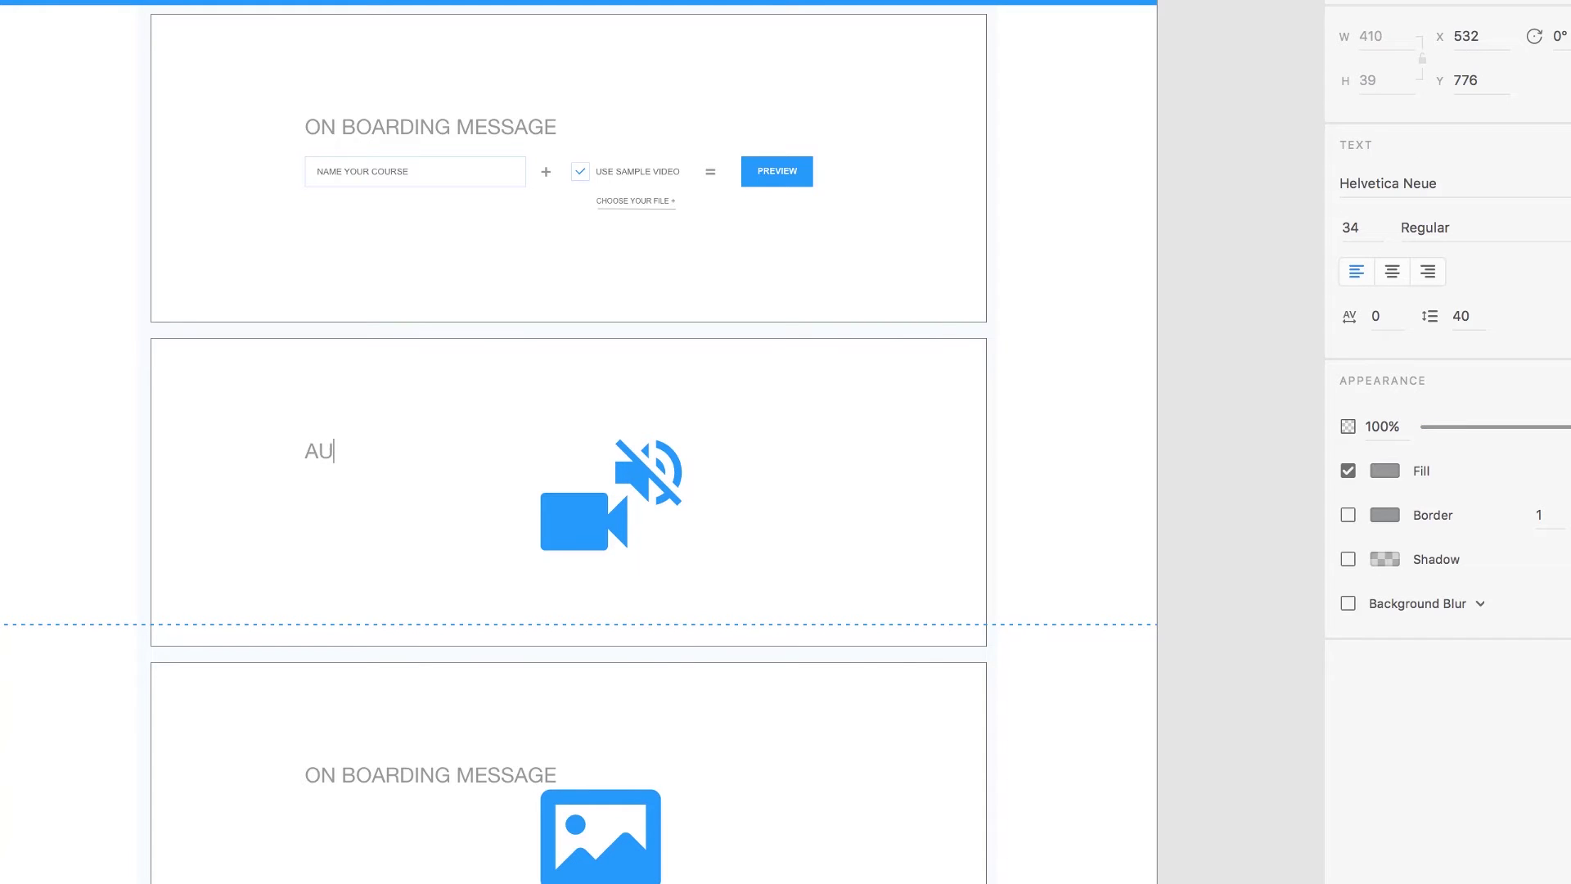
type("to playing how")
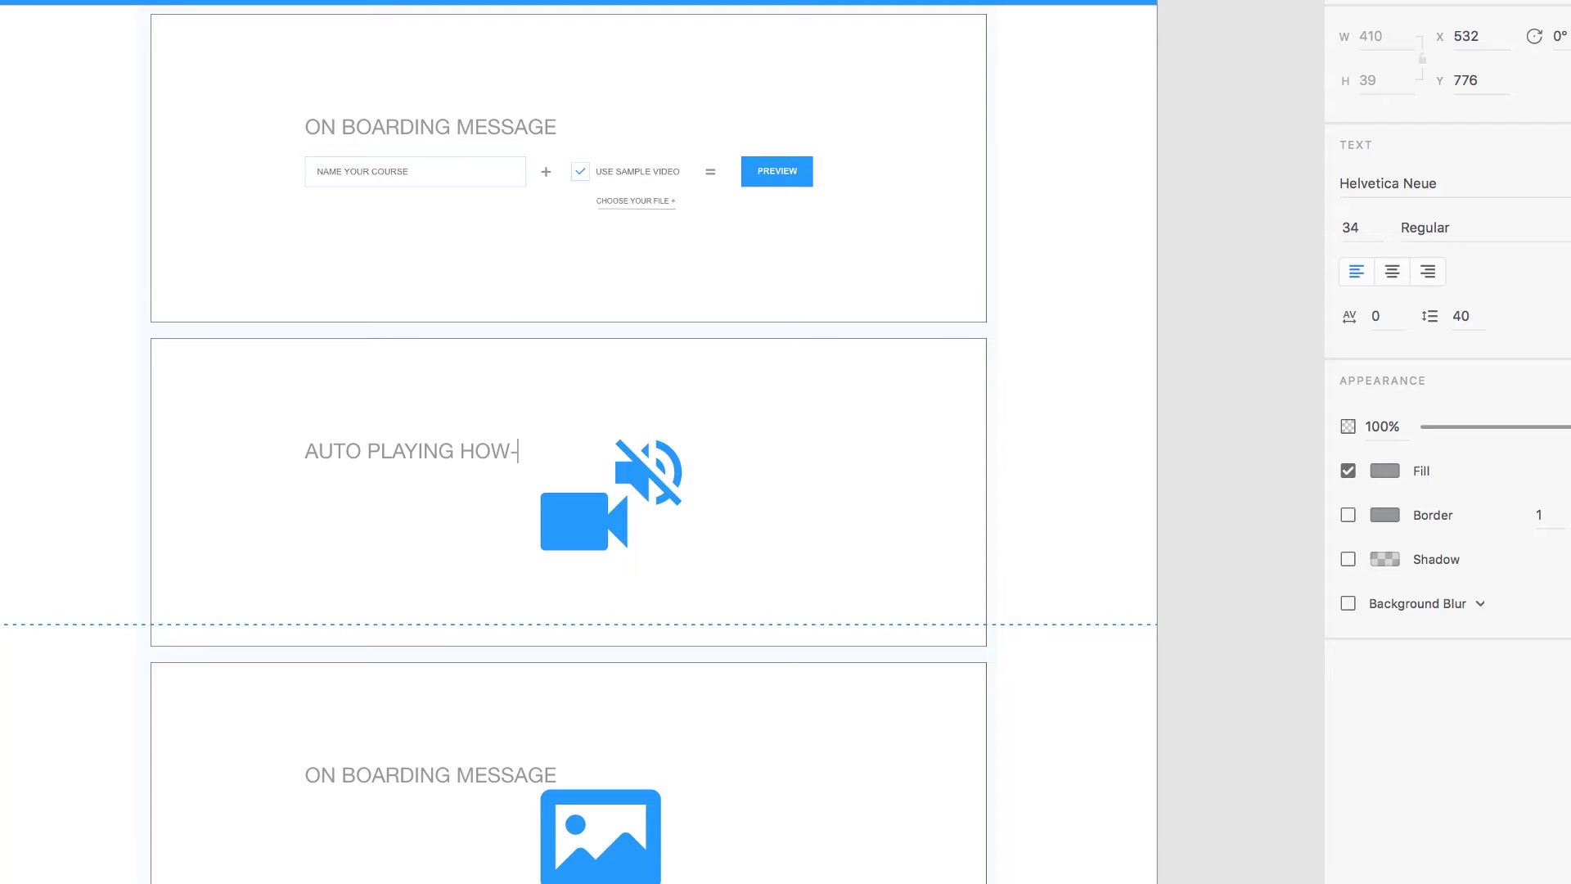
type("-to vid")
key("Escape")
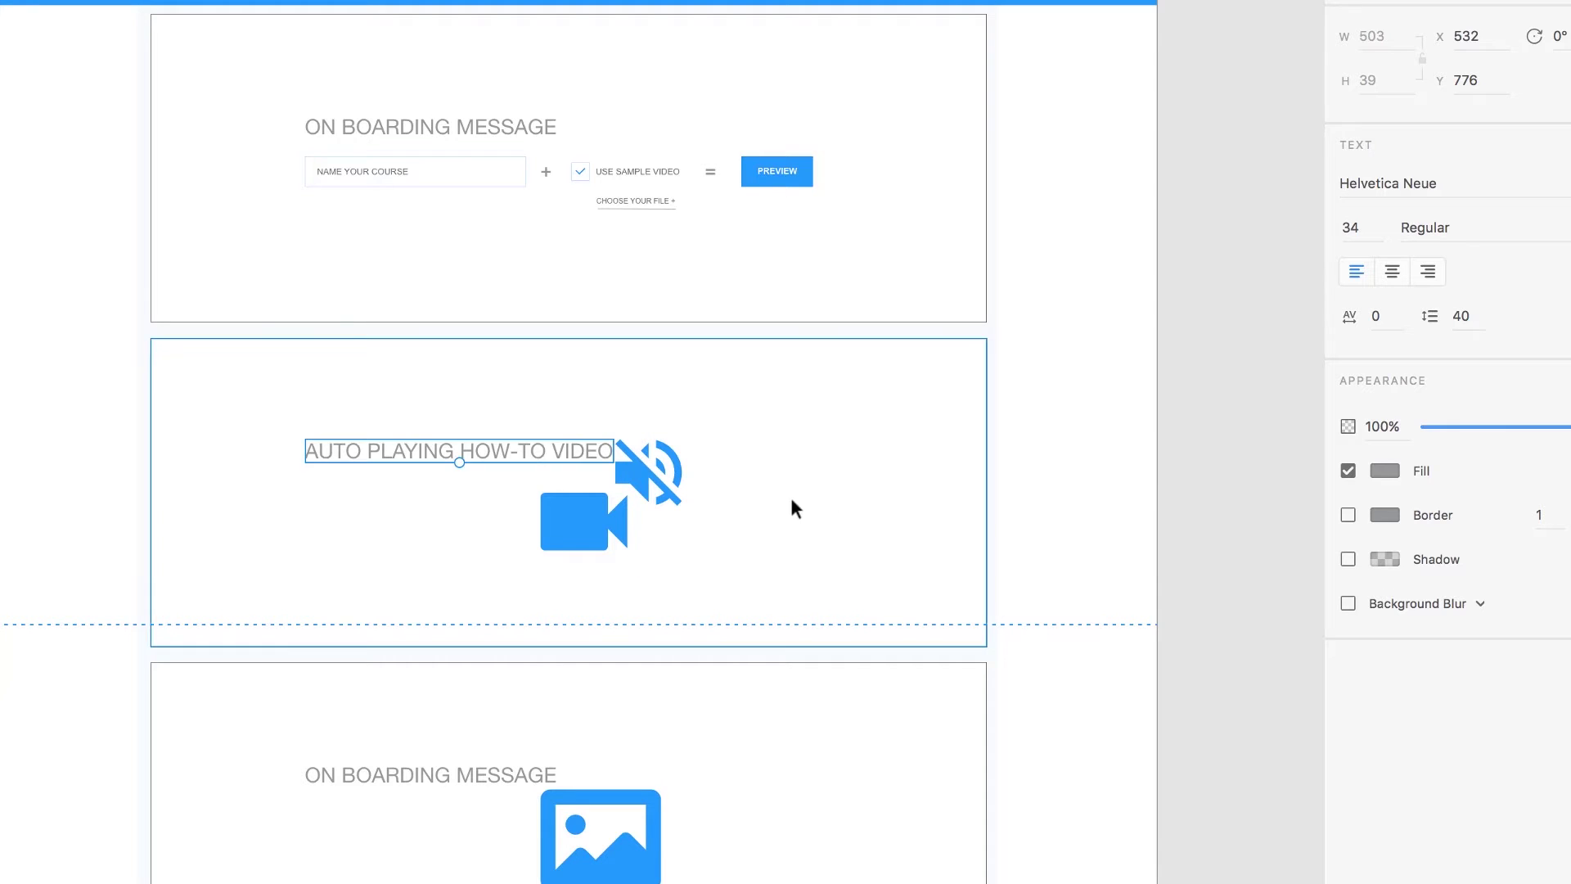
left_click_drag(558, 452, 682, 436)
- Make the mute symbol white, shrink it slightly and nudge it onto the camera icon
left_click_drag(587, 529, 578, 508)
left_click(669, 476)
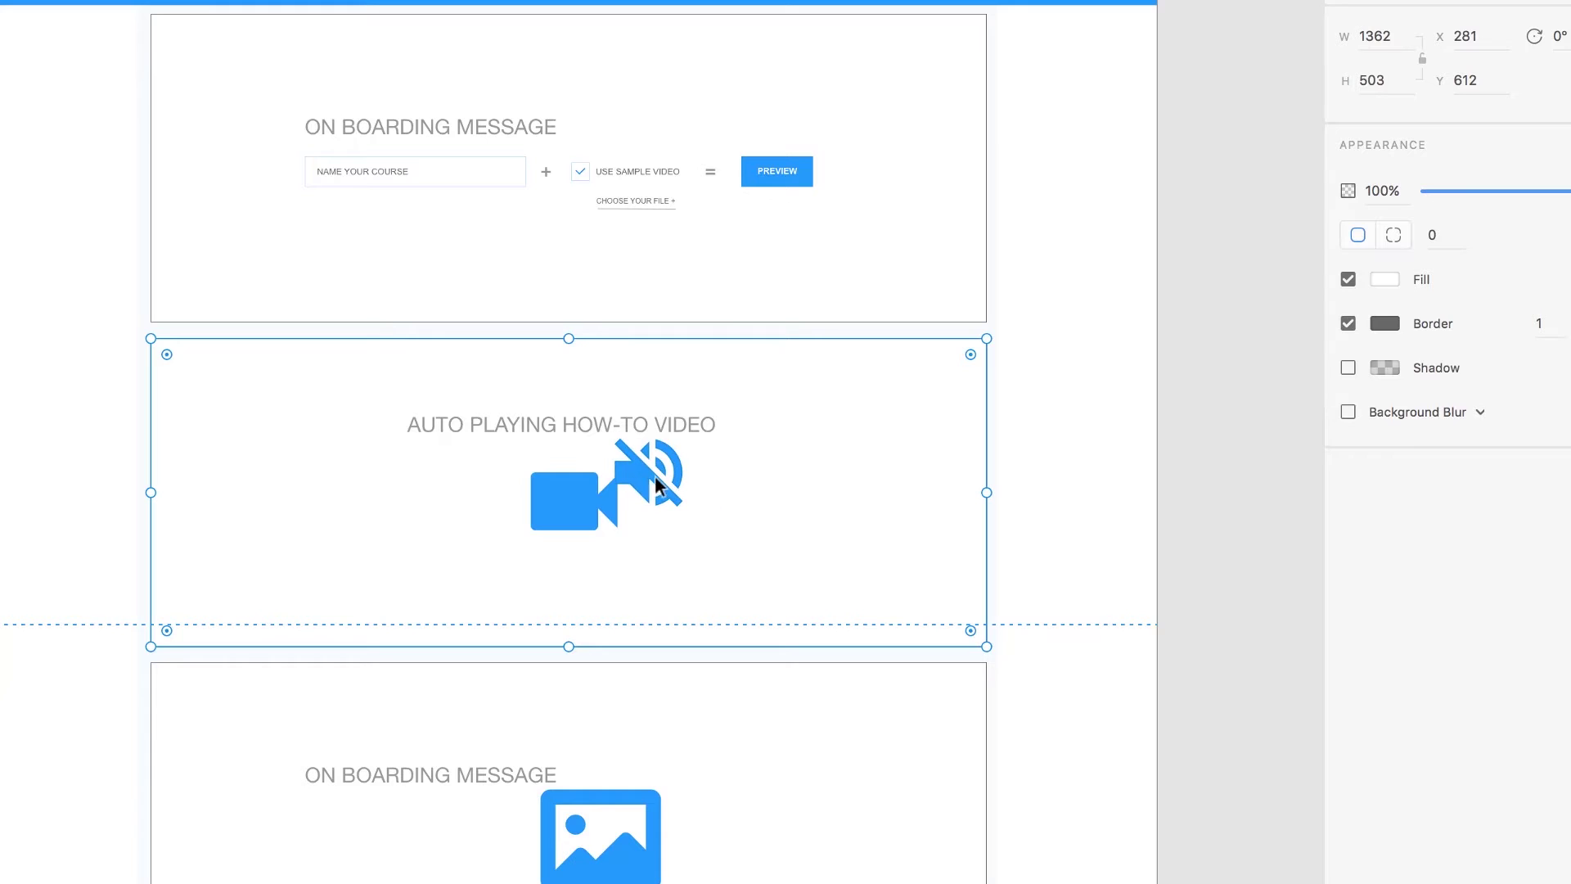
left_click(655, 482)
left_click(1385, 235)
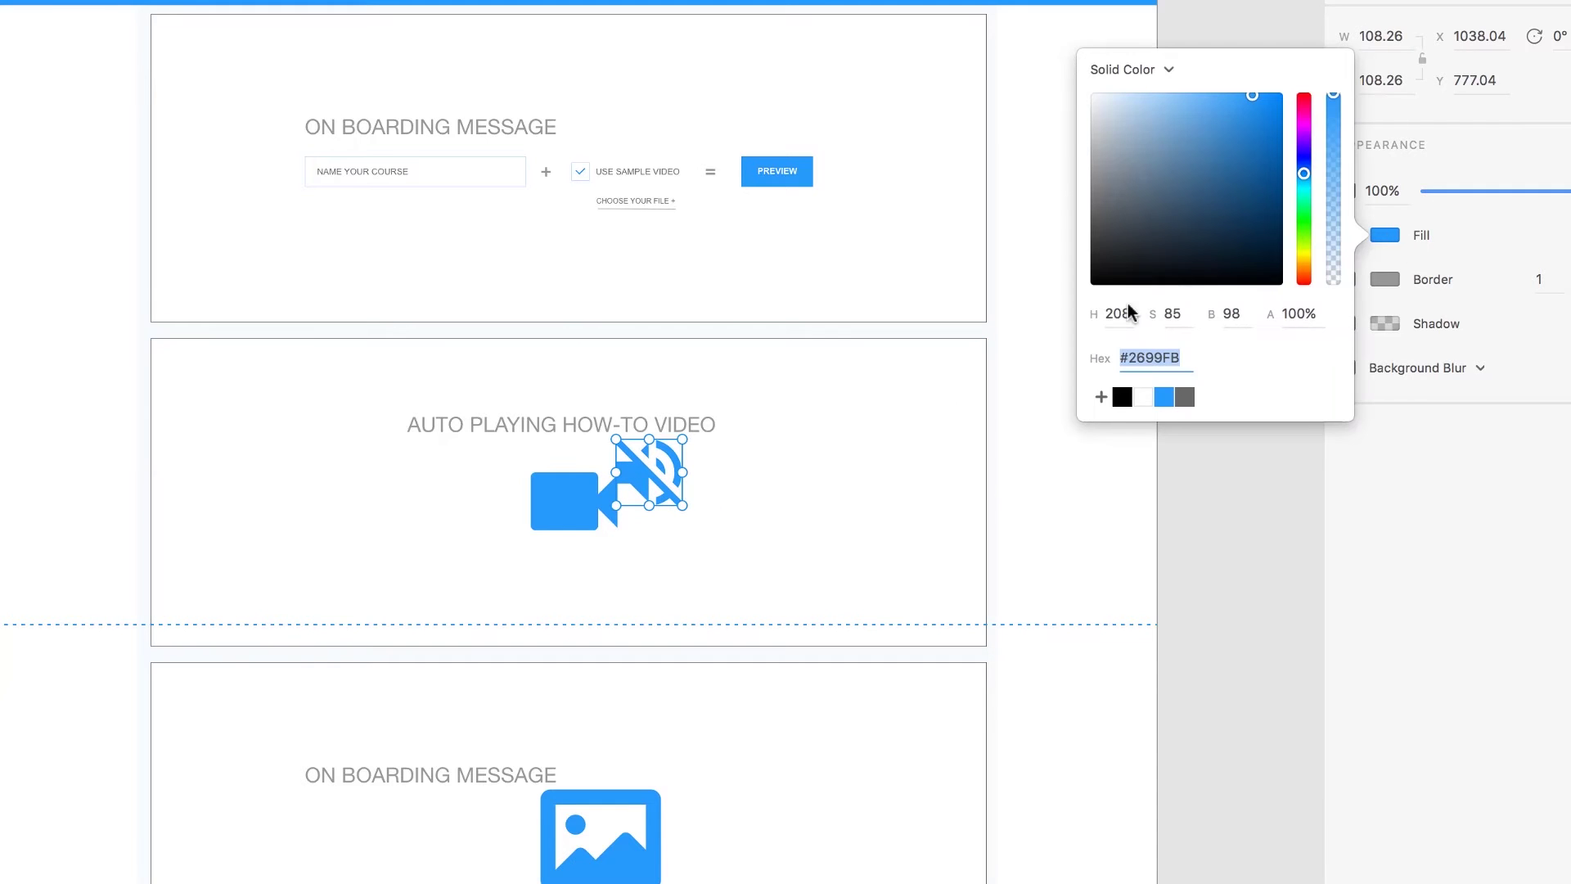
left_click(1143, 397)
left_click(671, 485)
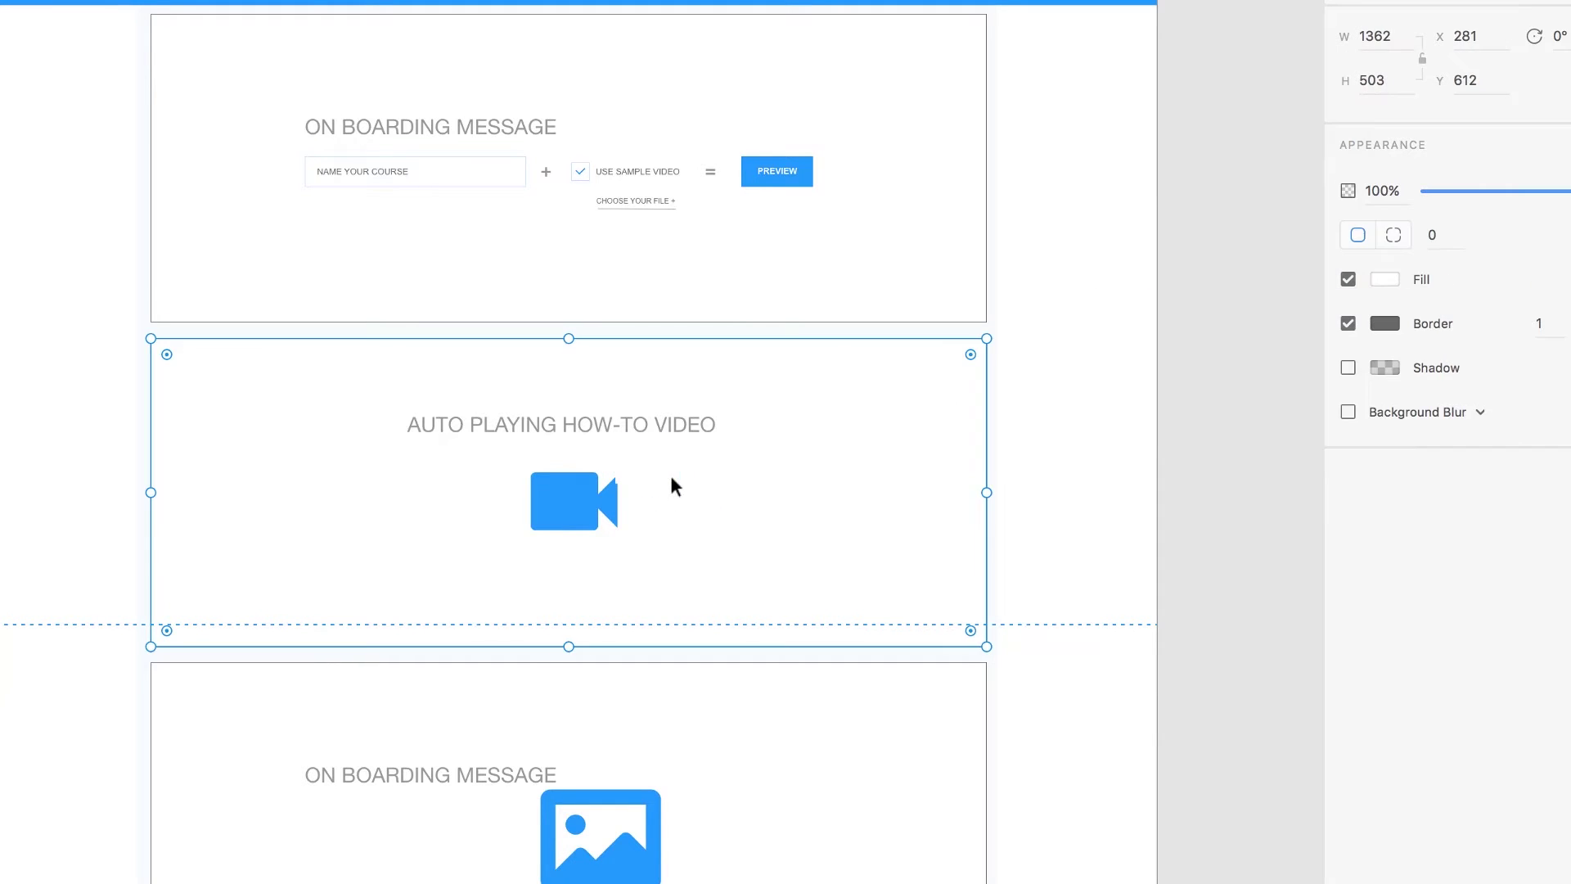
left_click(650, 471)
left_click_drag(676, 443, 652, 472)
key("shift+Left")
key("shift+Left")
key("shift+Left")
key("shift+Down")
key("shift+Down")
key("shift+Left")
key("shift+Left")
key("shift+Left")
key("shift+Left")
key("shift+Left")
key("shift+Left")
key("shift+Left")
key("Left")
key("Left")
key("Left")
key("Left")
key("Left")
key("Left")
key("Left")
key("Left")
key("Left")
key("Left")
left_click(1110, 533)
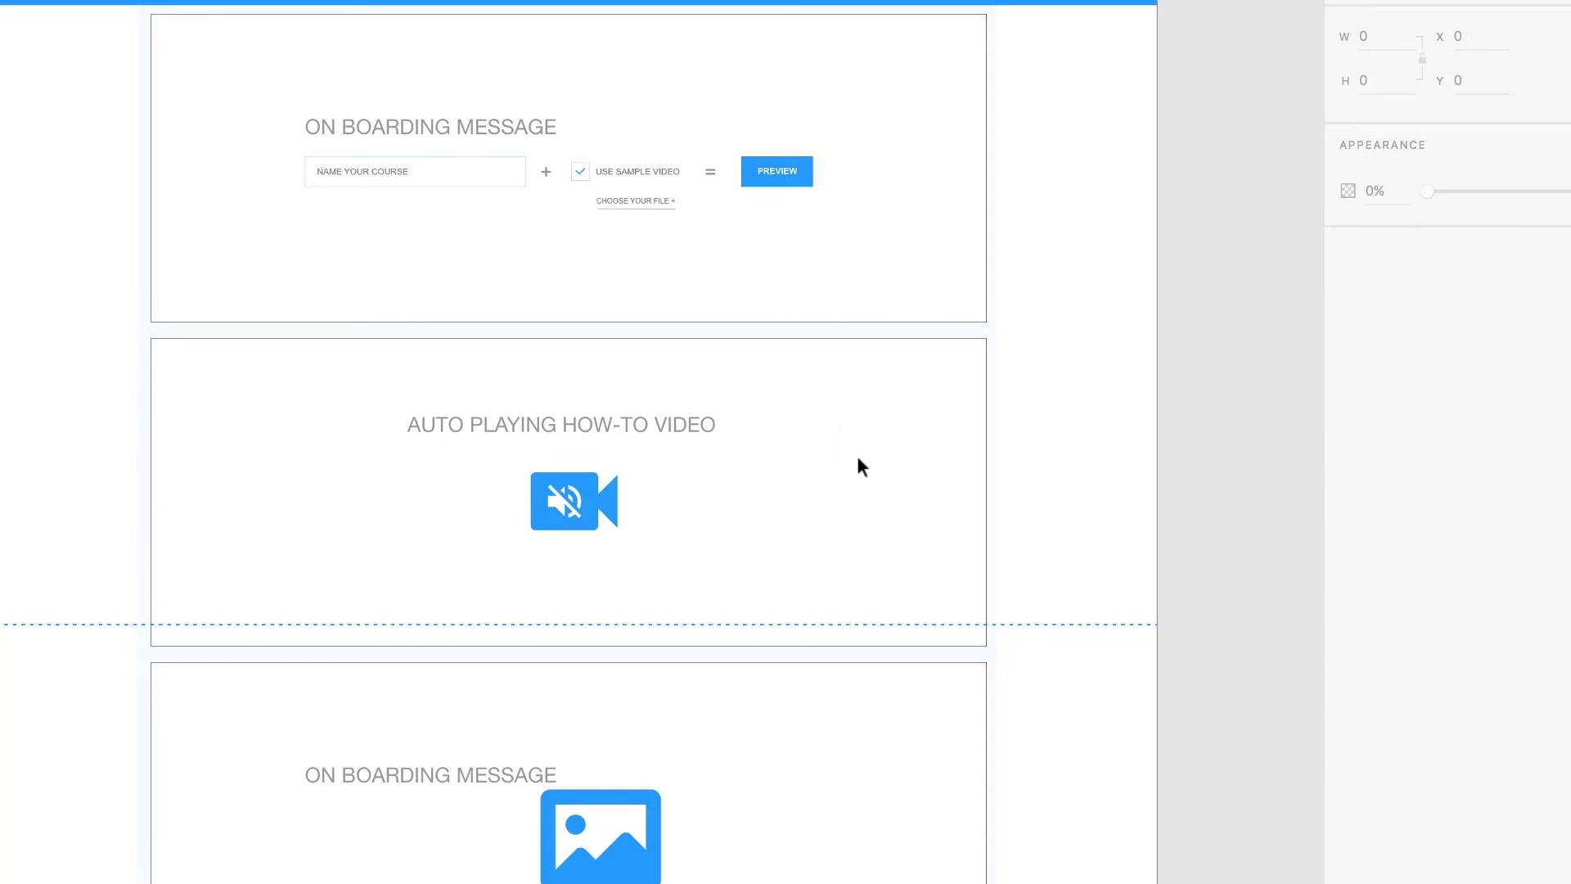
- Append [MUTED] to the video section title and centre-align it
left_click(667, 424)
double_click(684, 426)
key("Right")
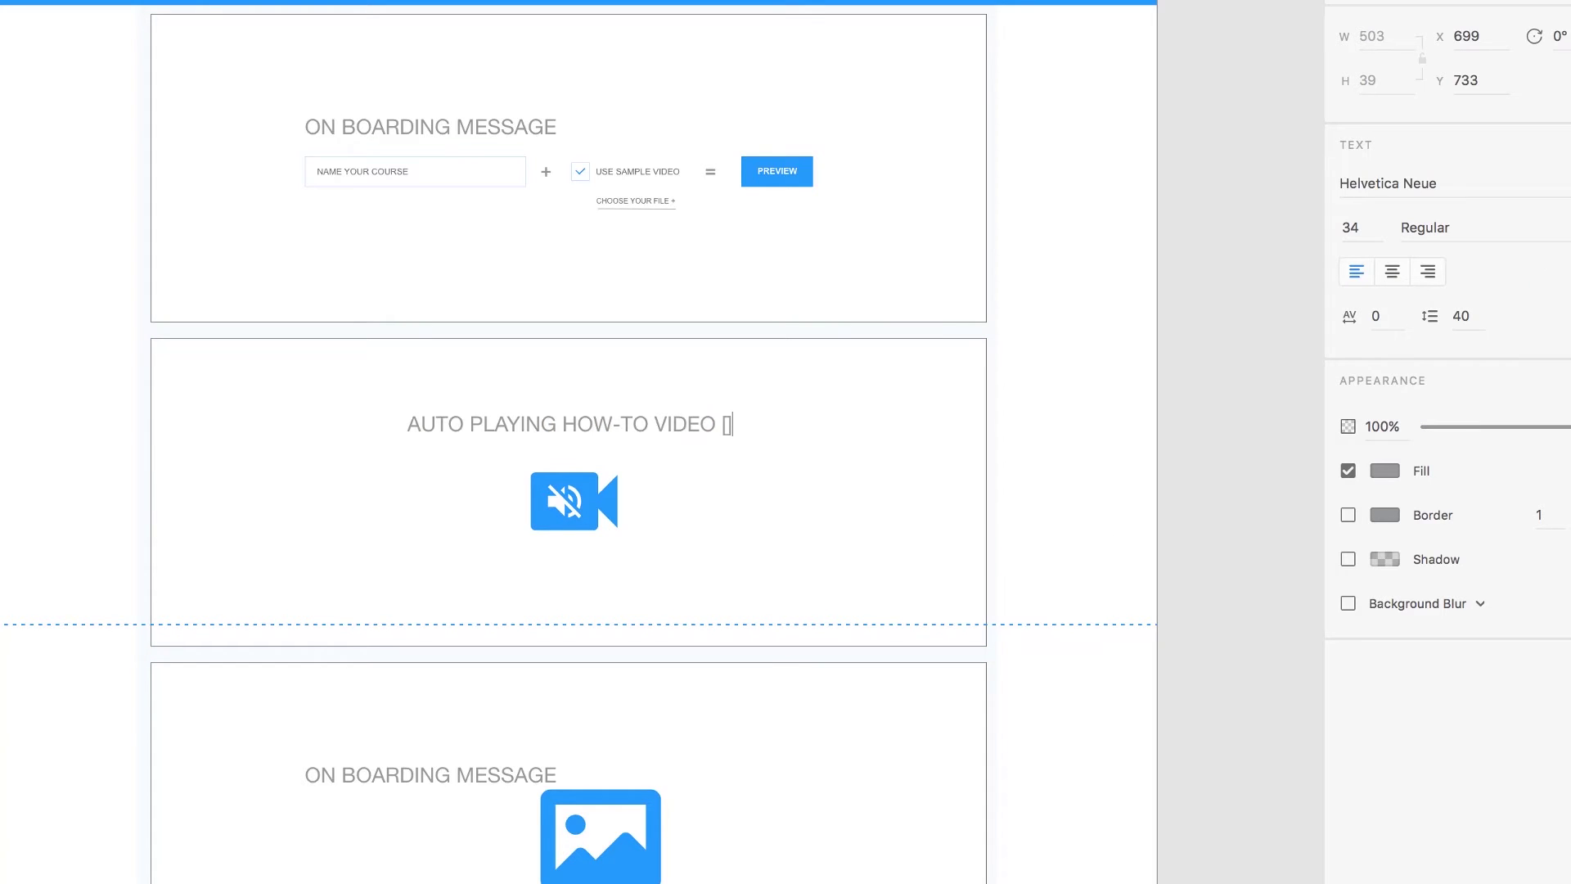
type("[MUTED]")
key("Escape")
left_click_drag(695, 432, 670, 441)
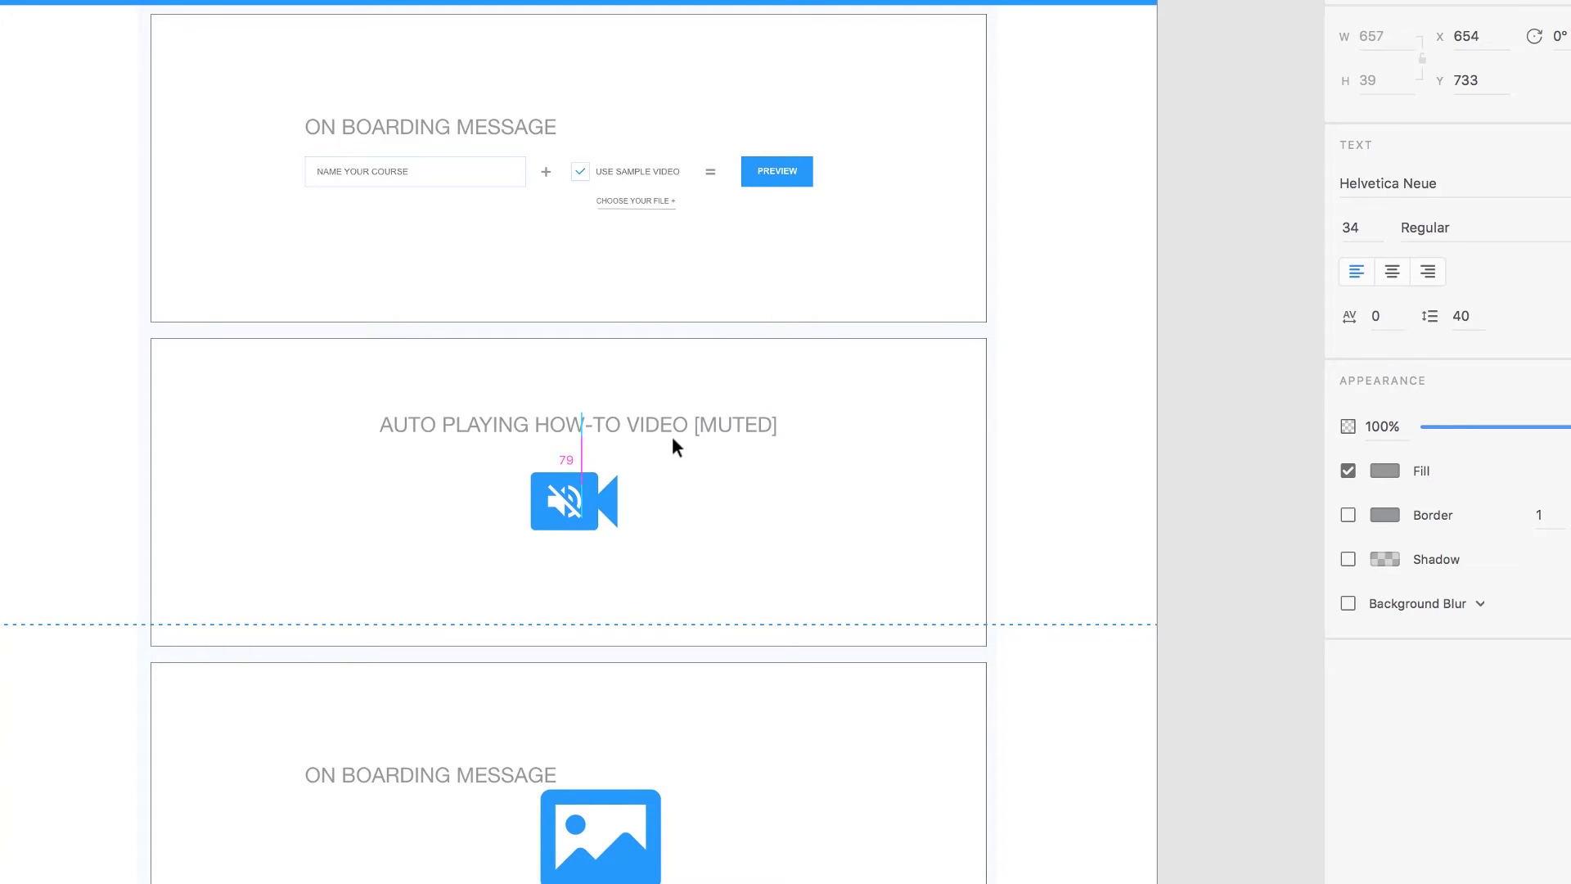
left_click(1393, 272)
scroll(654, 728, "down", 3)
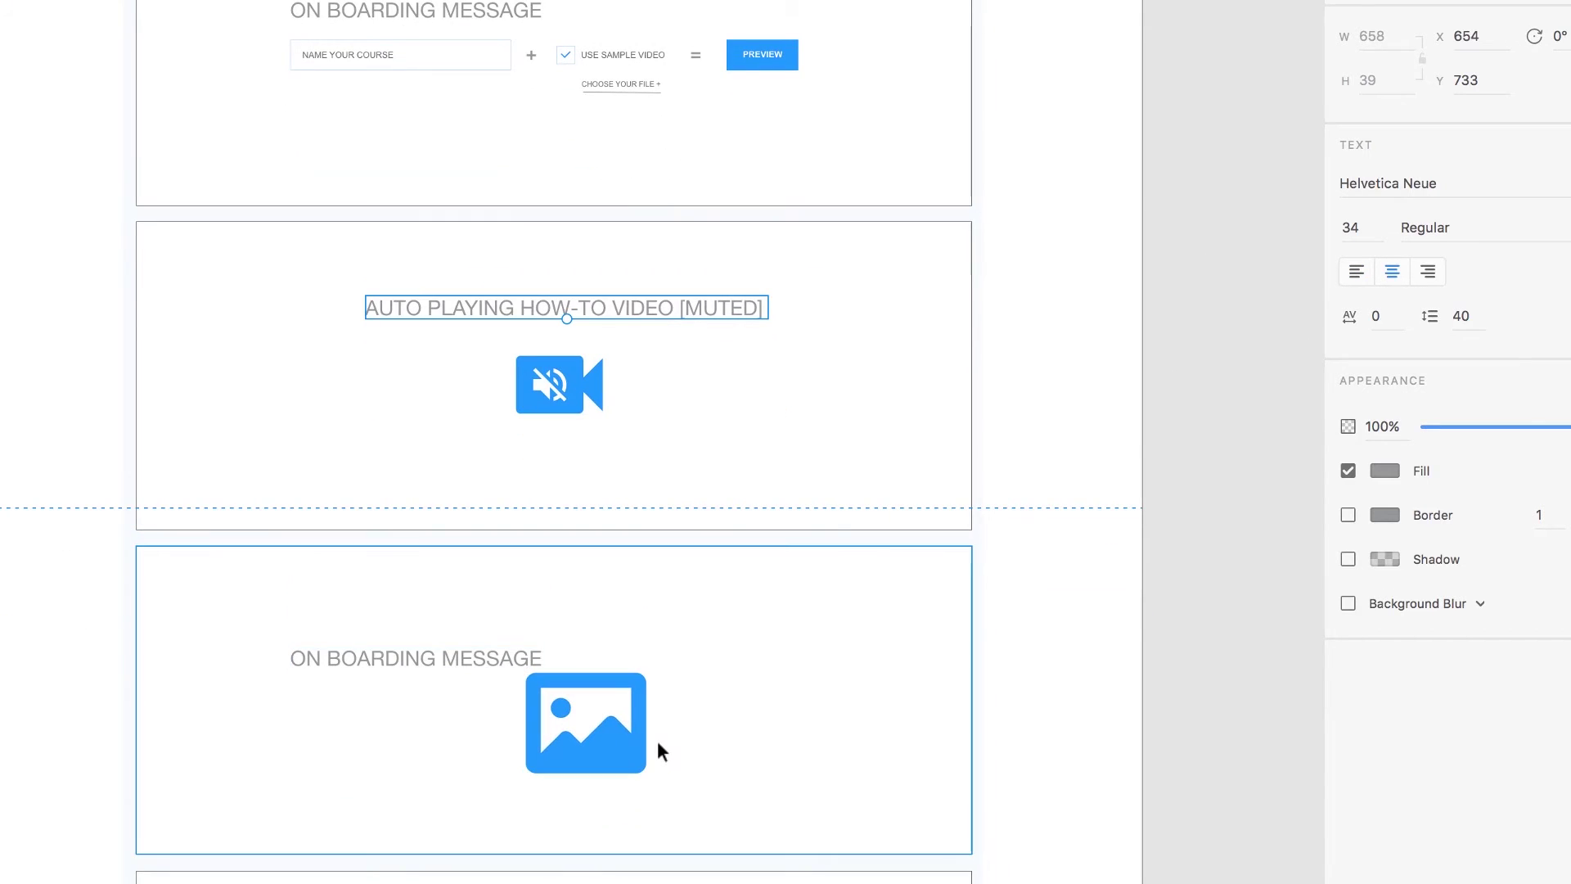
- Replace the third section's heading with a copy of the video title, retyped INFOGRAPHIC FOR THE ECOSYSTEM
left_click(502, 659)
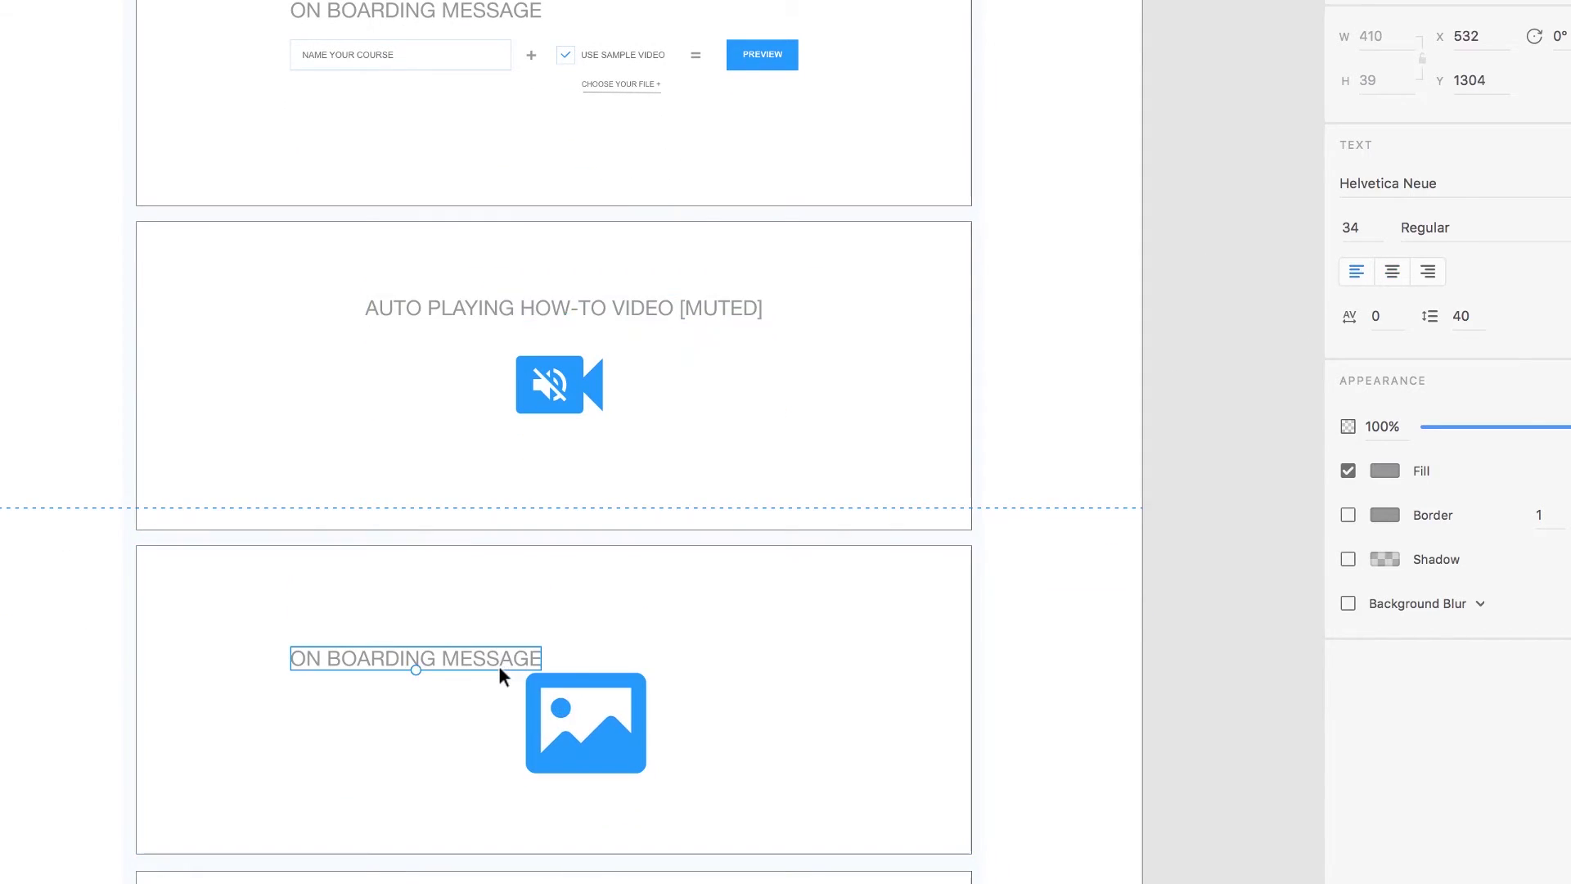
key("Delete")
left_click_drag(630, 301, 645, 630)
double_click(646, 631)
type("INFO")
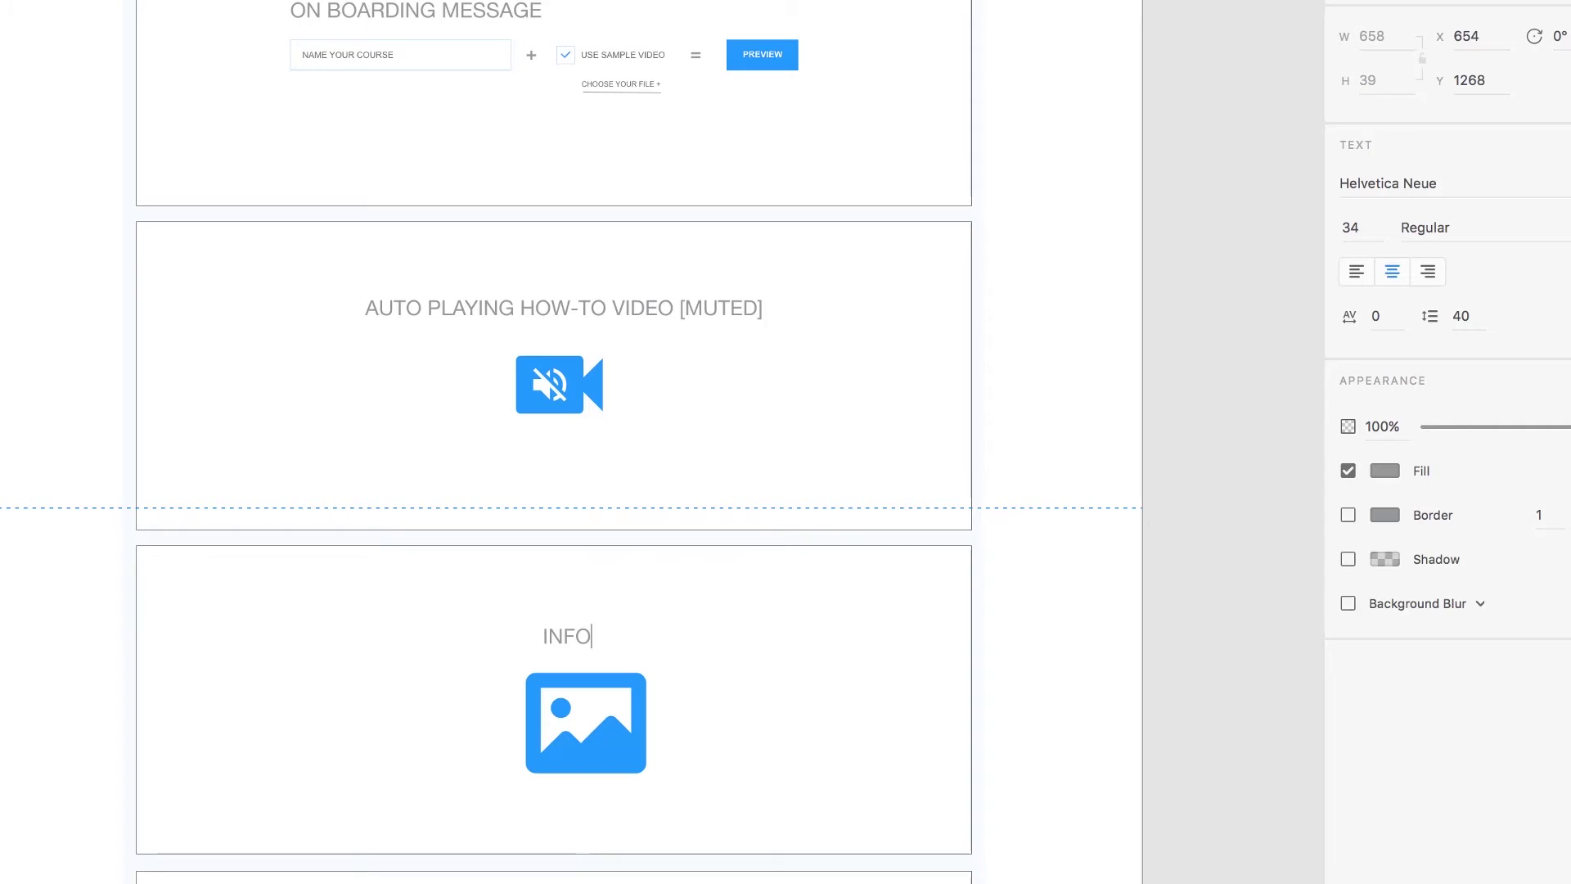
type("GRAPHIC FOR THE C")
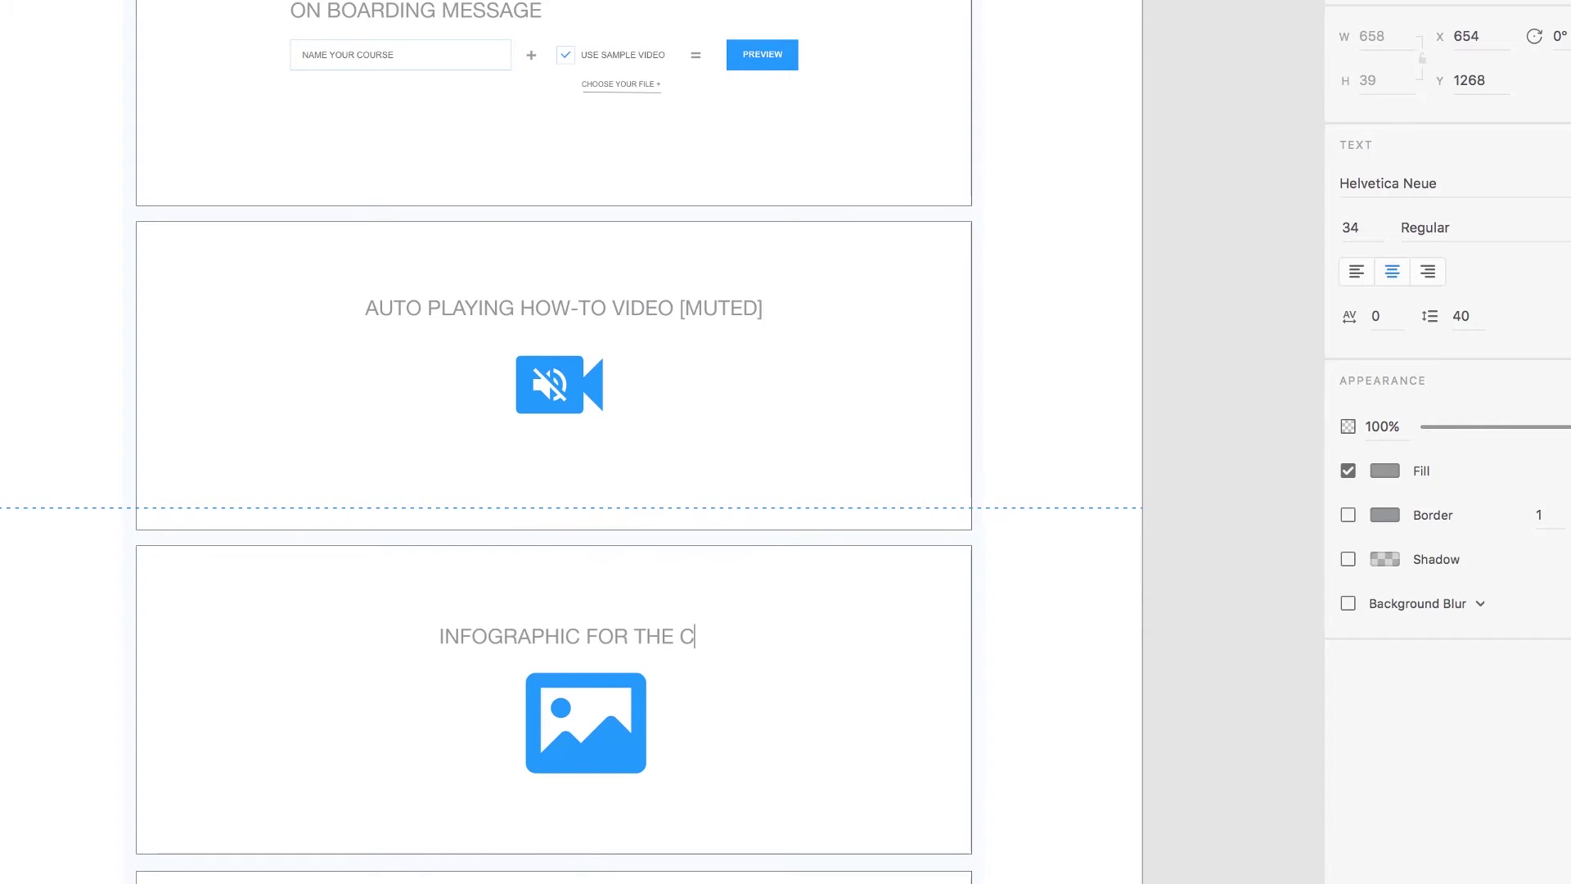
key("BackSpace")
type("ECOSYST")
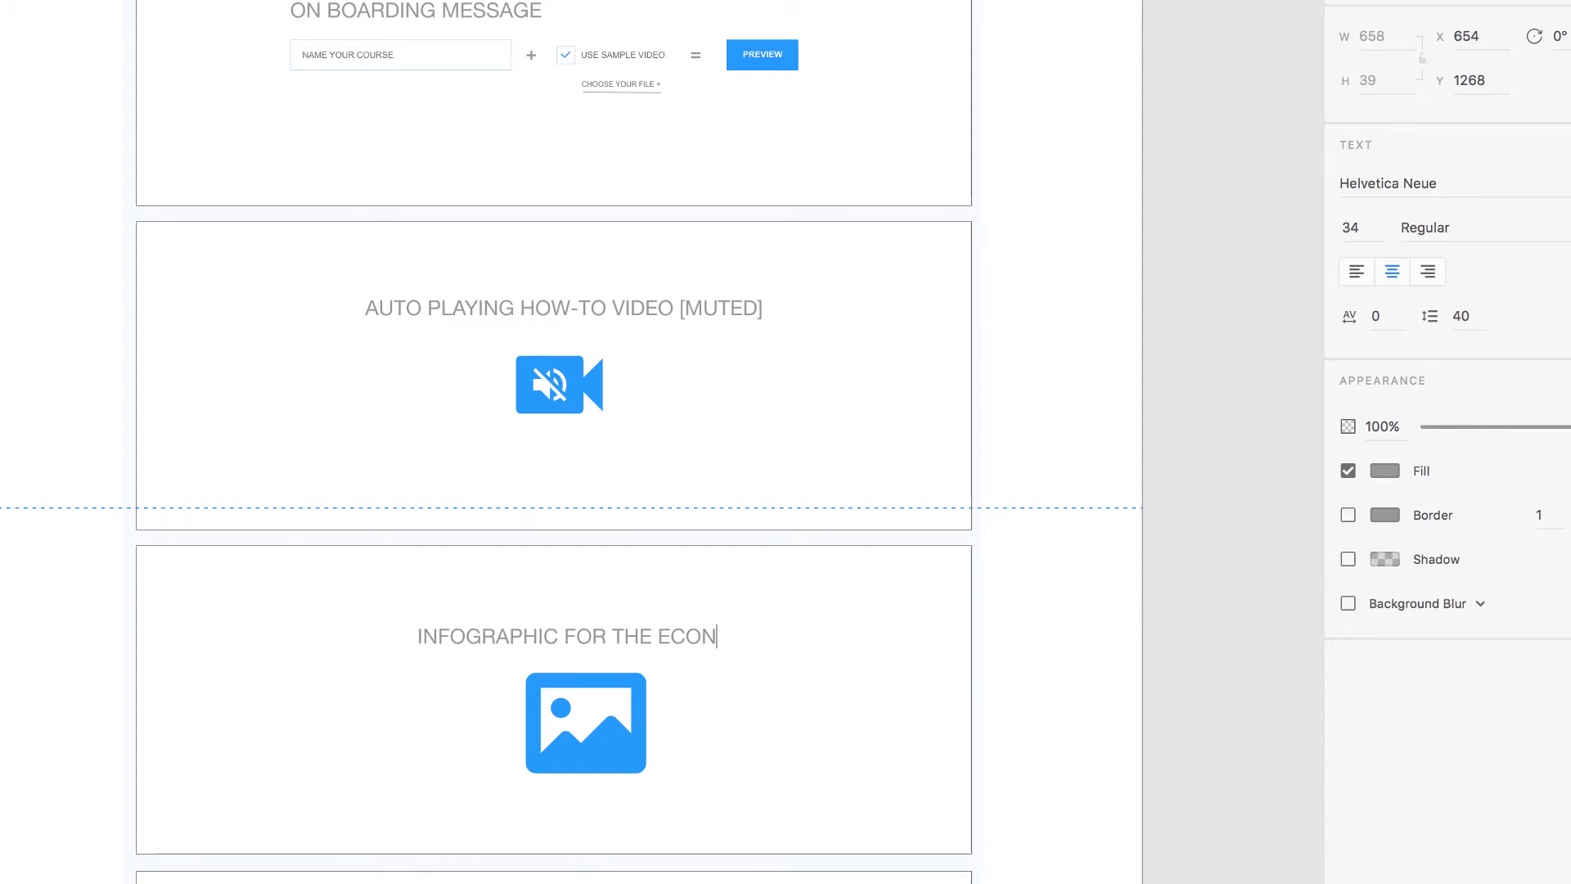
type("EM")
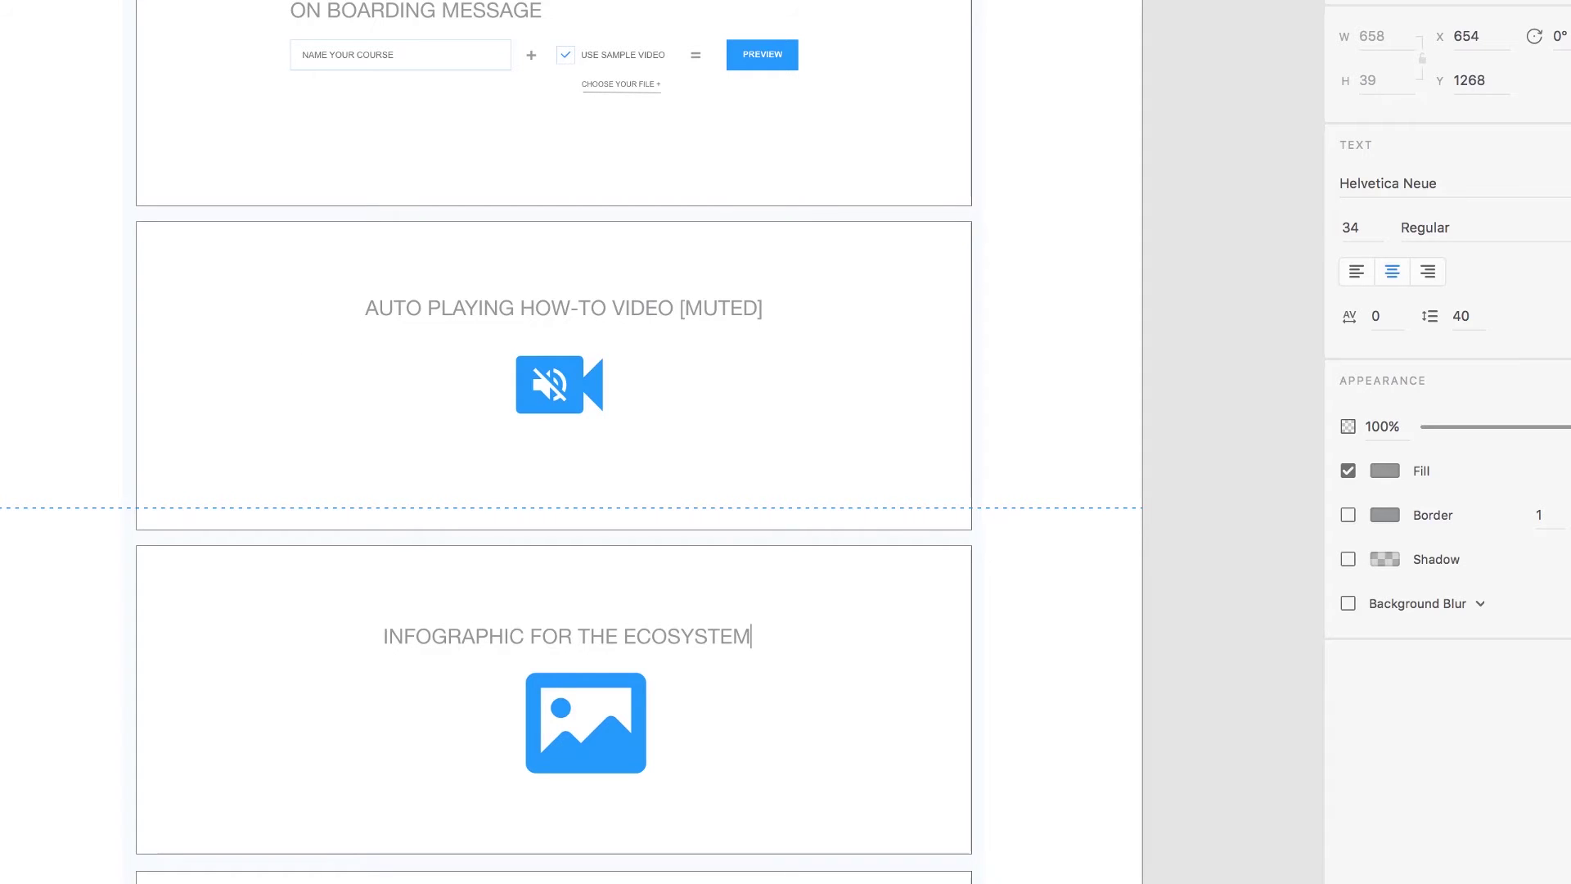
key("Escape")
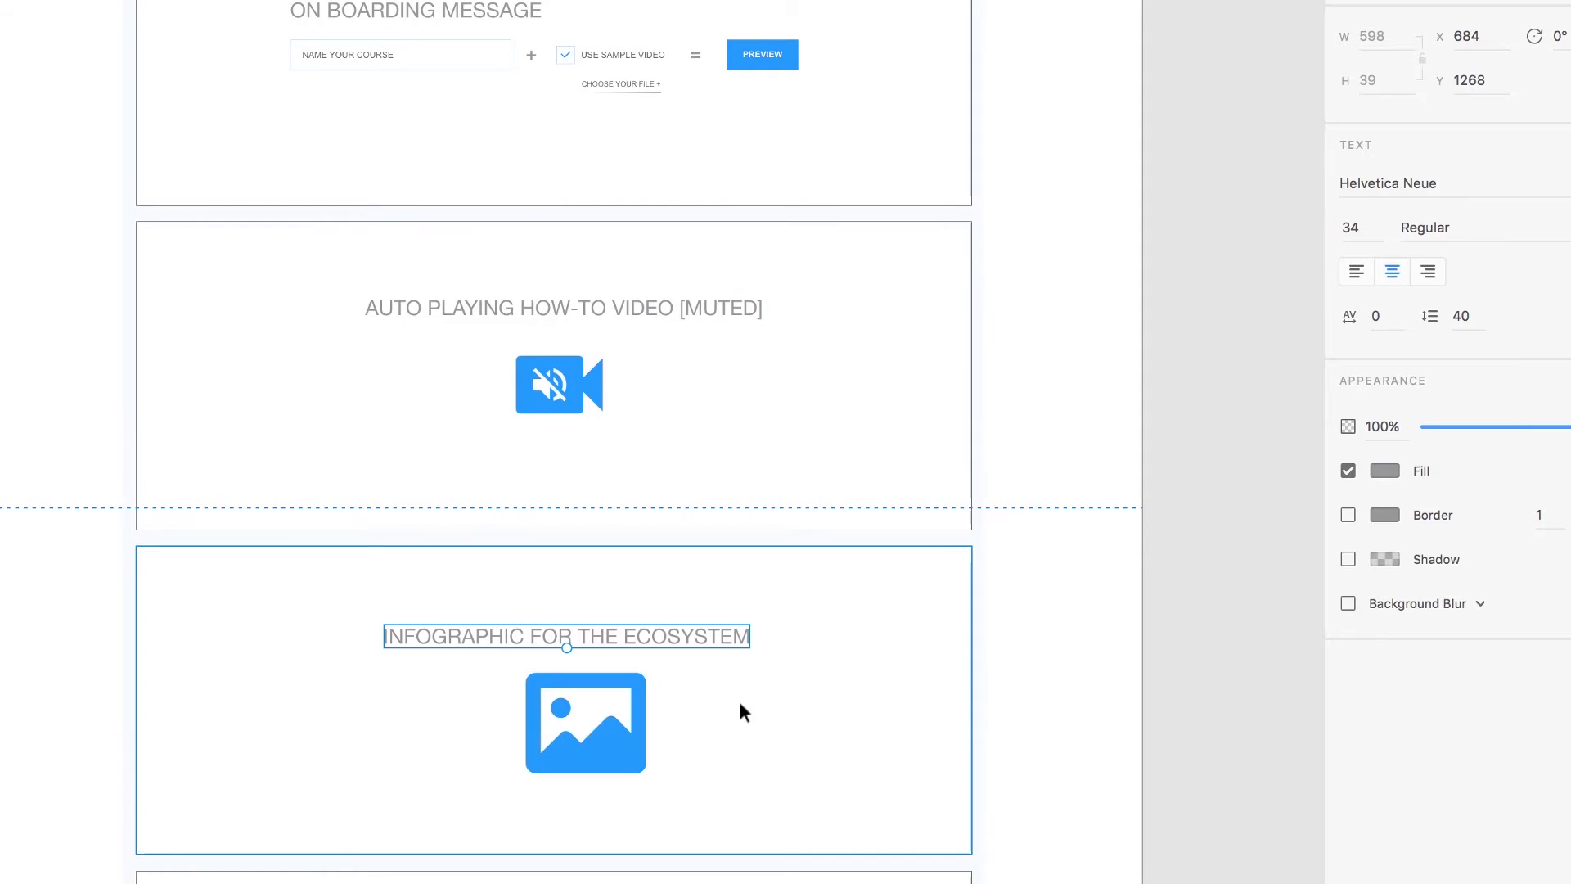
- Shrink the third section's blue image icon to about 130 × 108
left_click(600, 754)
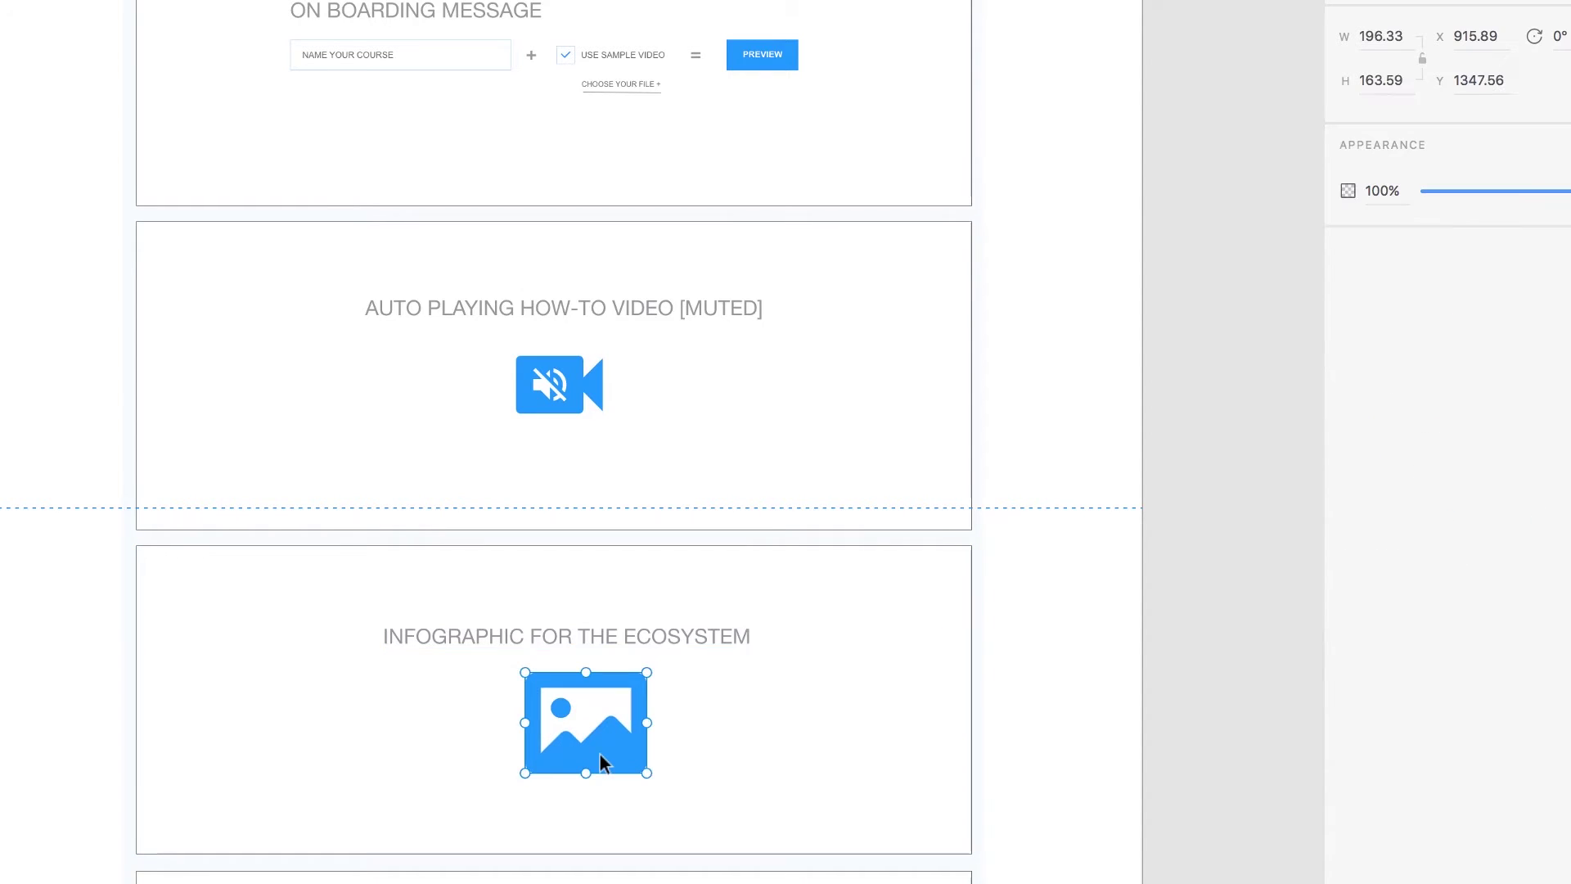
left_click_drag(645, 674, 577, 729)
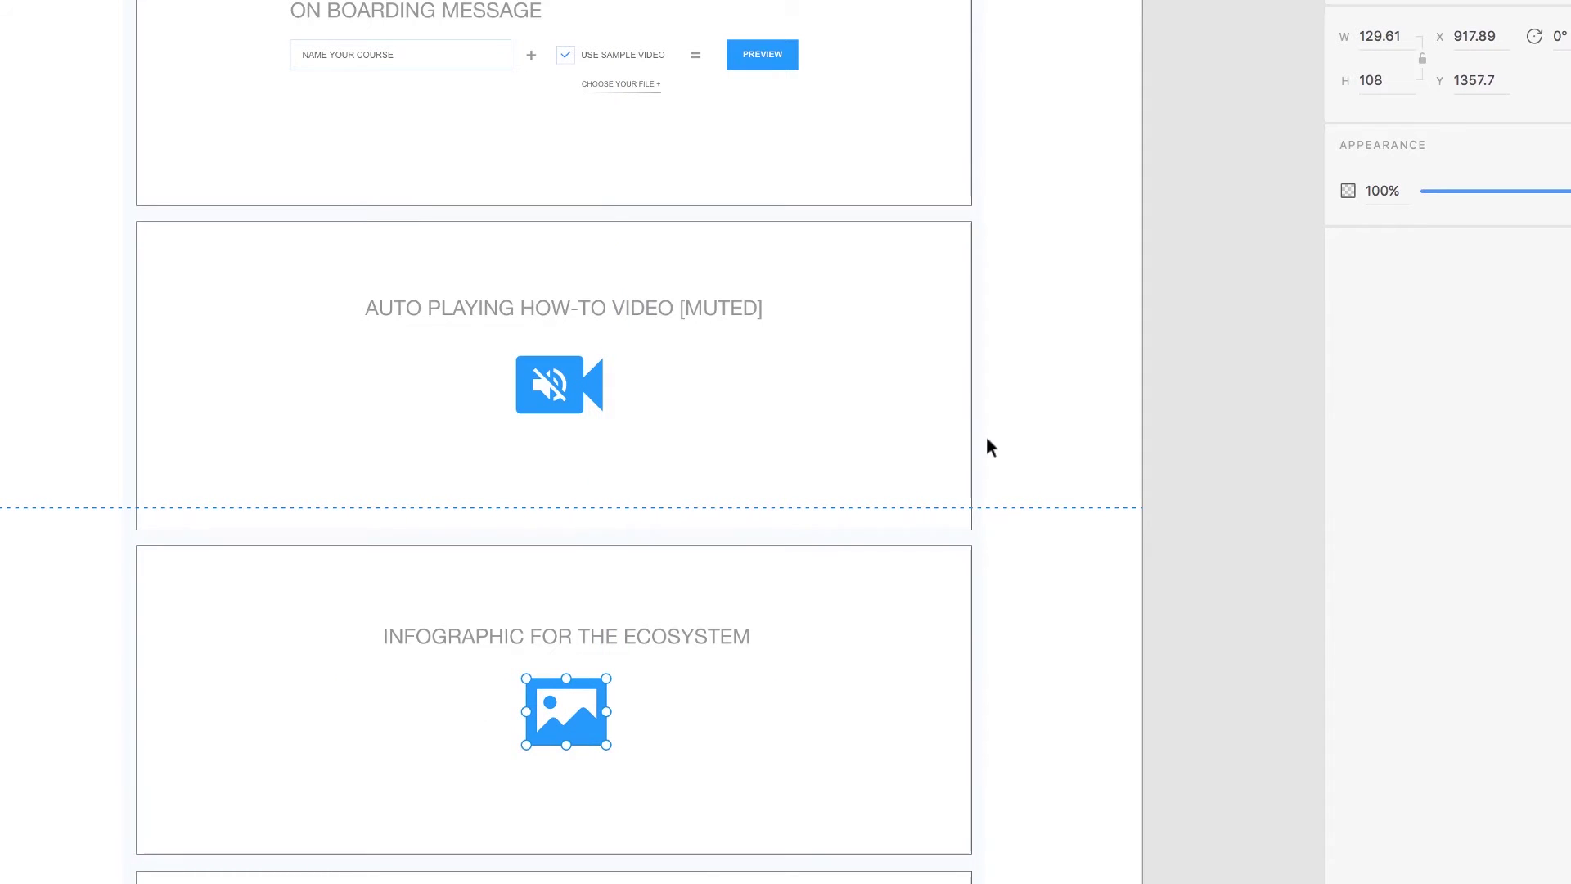
left_click(1115, 677)
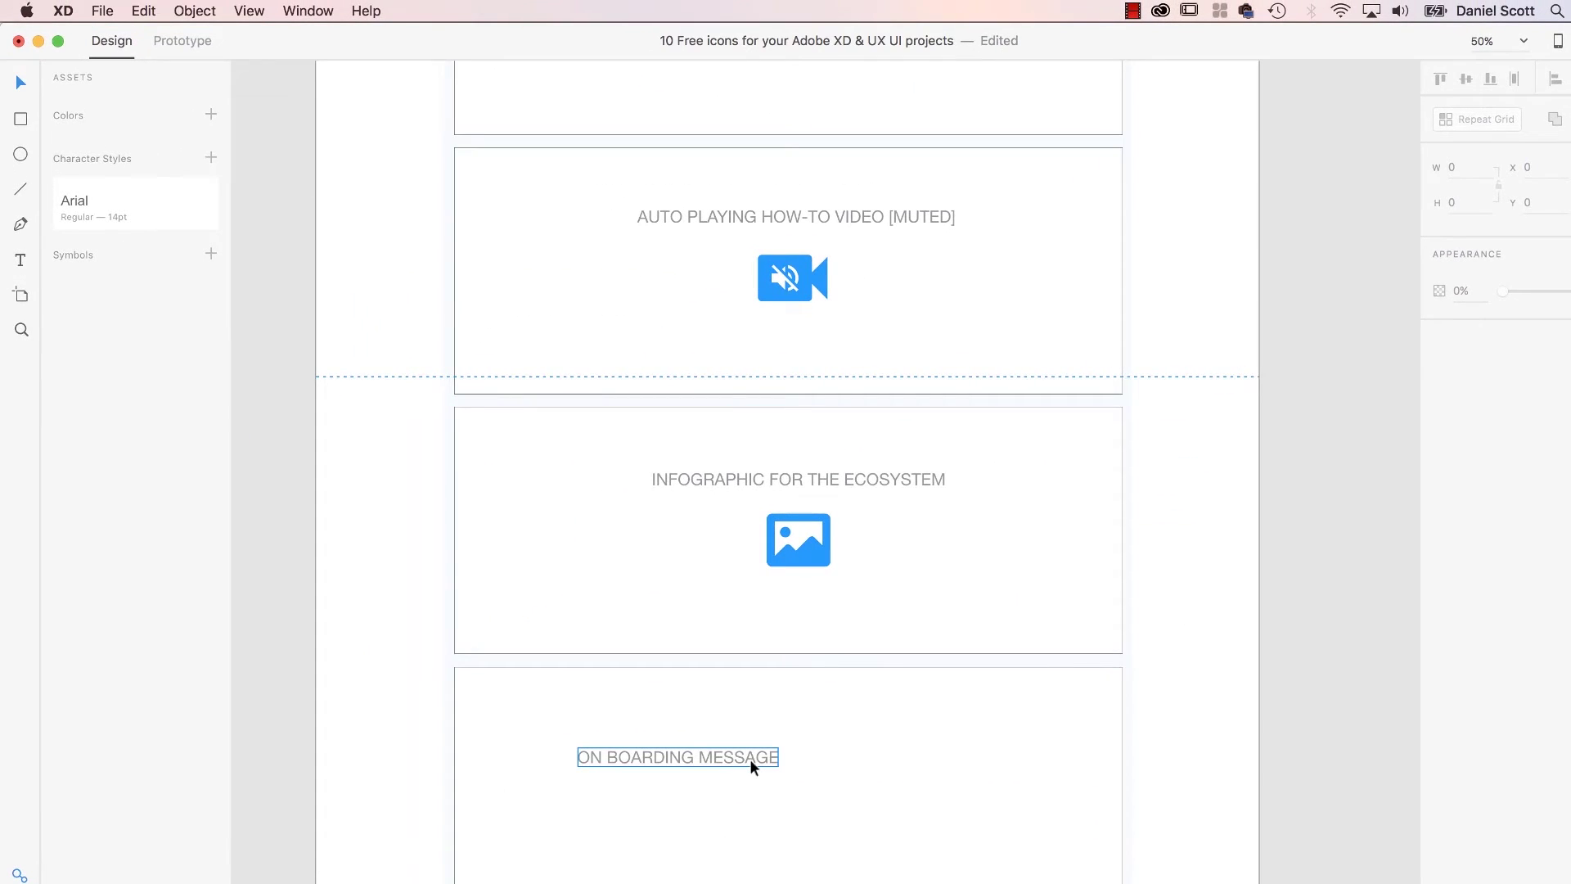
- Rewrite the fourth section's heading as the two-line MARKETING YOURSELF step-by-step list title
left_click(749, 759)
left_click(733, 758)
double_click(683, 761)
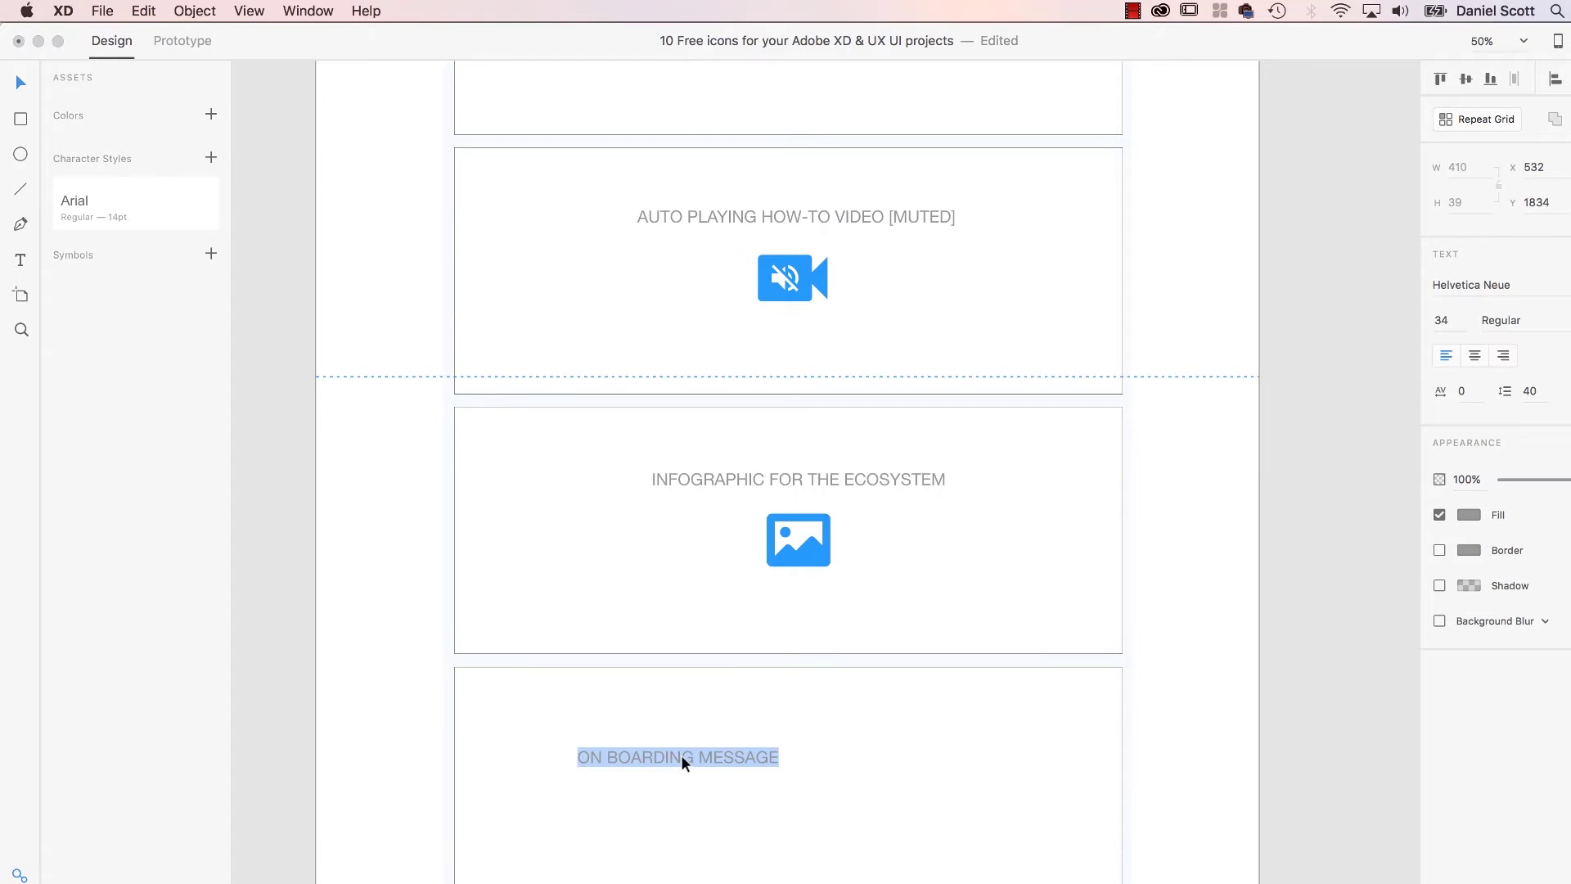
left_click(20, 82)
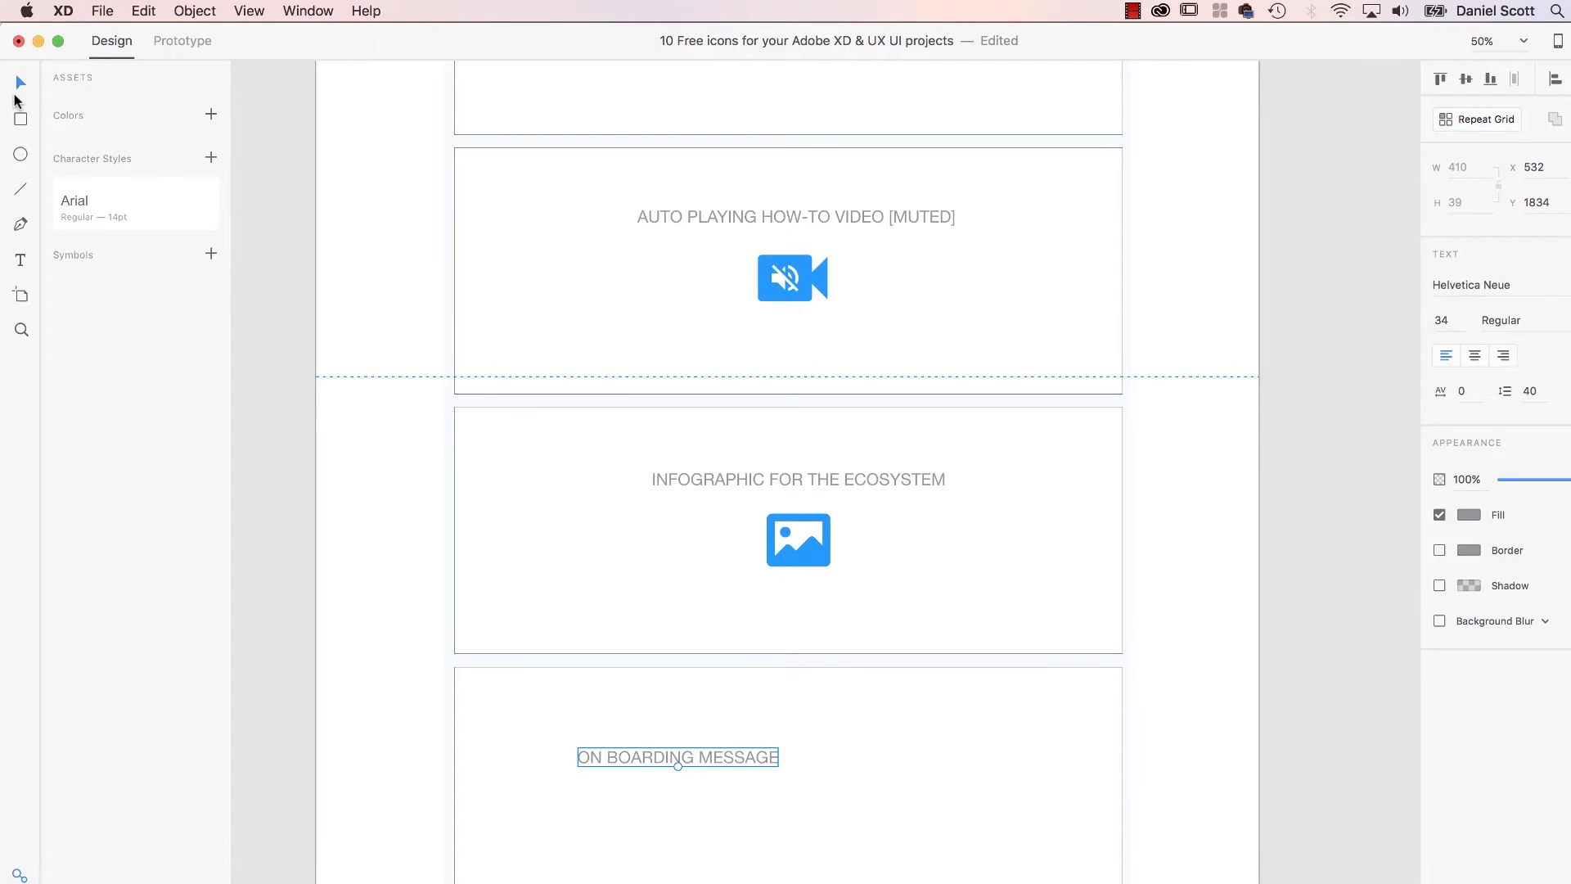
left_click_drag(742, 759, 686, 746)
double_click(685, 744)
type("STEP BY STEP LIST")
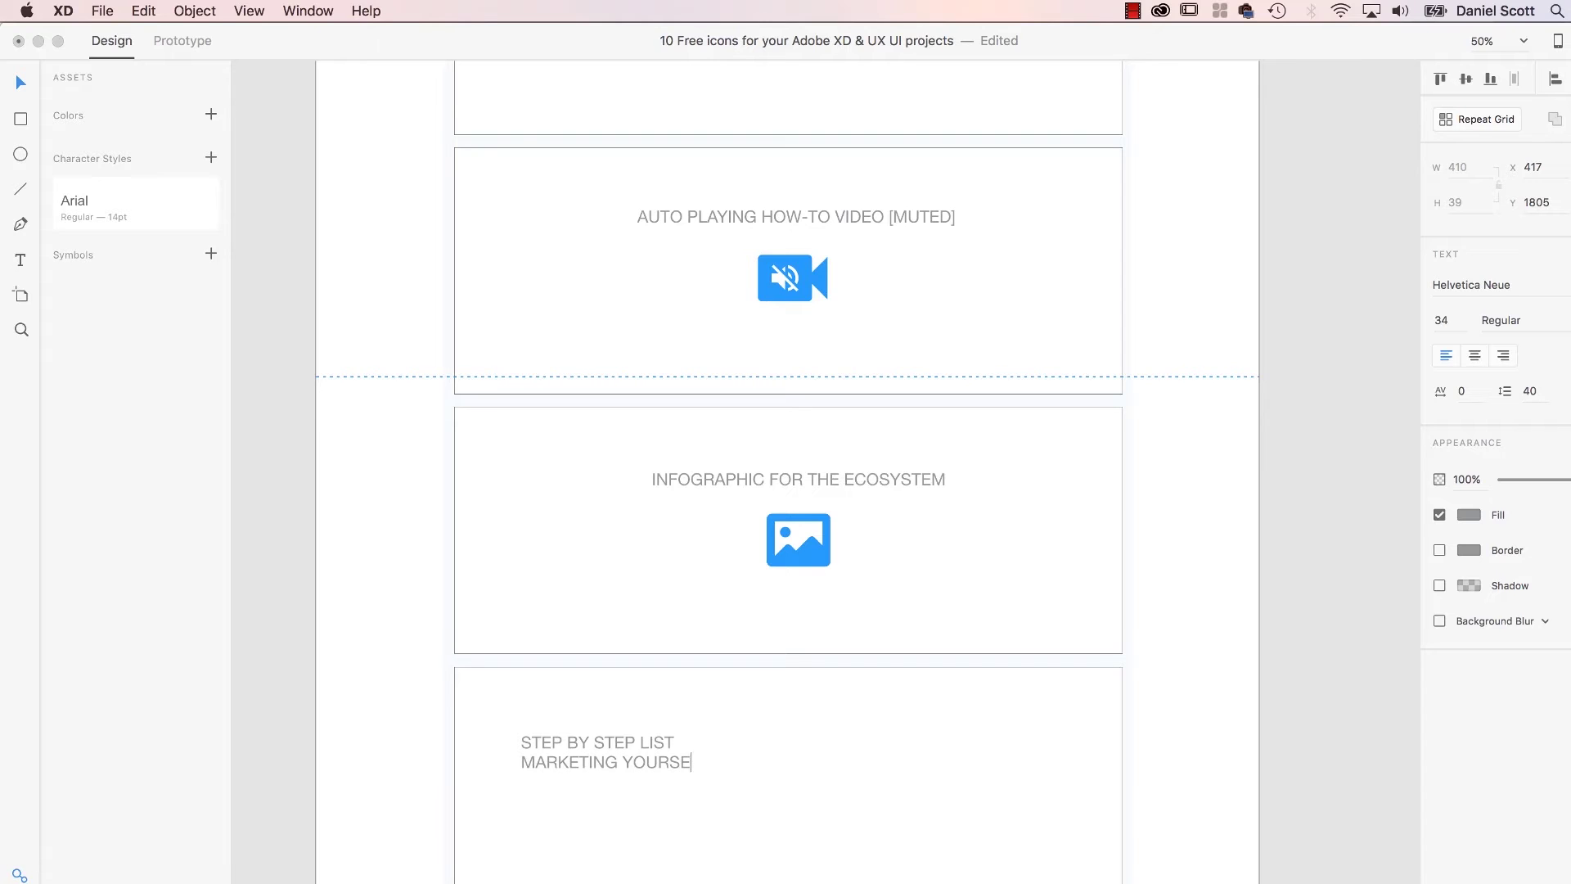
type("LF")
left_click(25, 86)
- Copy the heading to the right, centre its lines and change YOURSELF to YOUR COURSE
left_click_drag(578, 743, 931, 733)
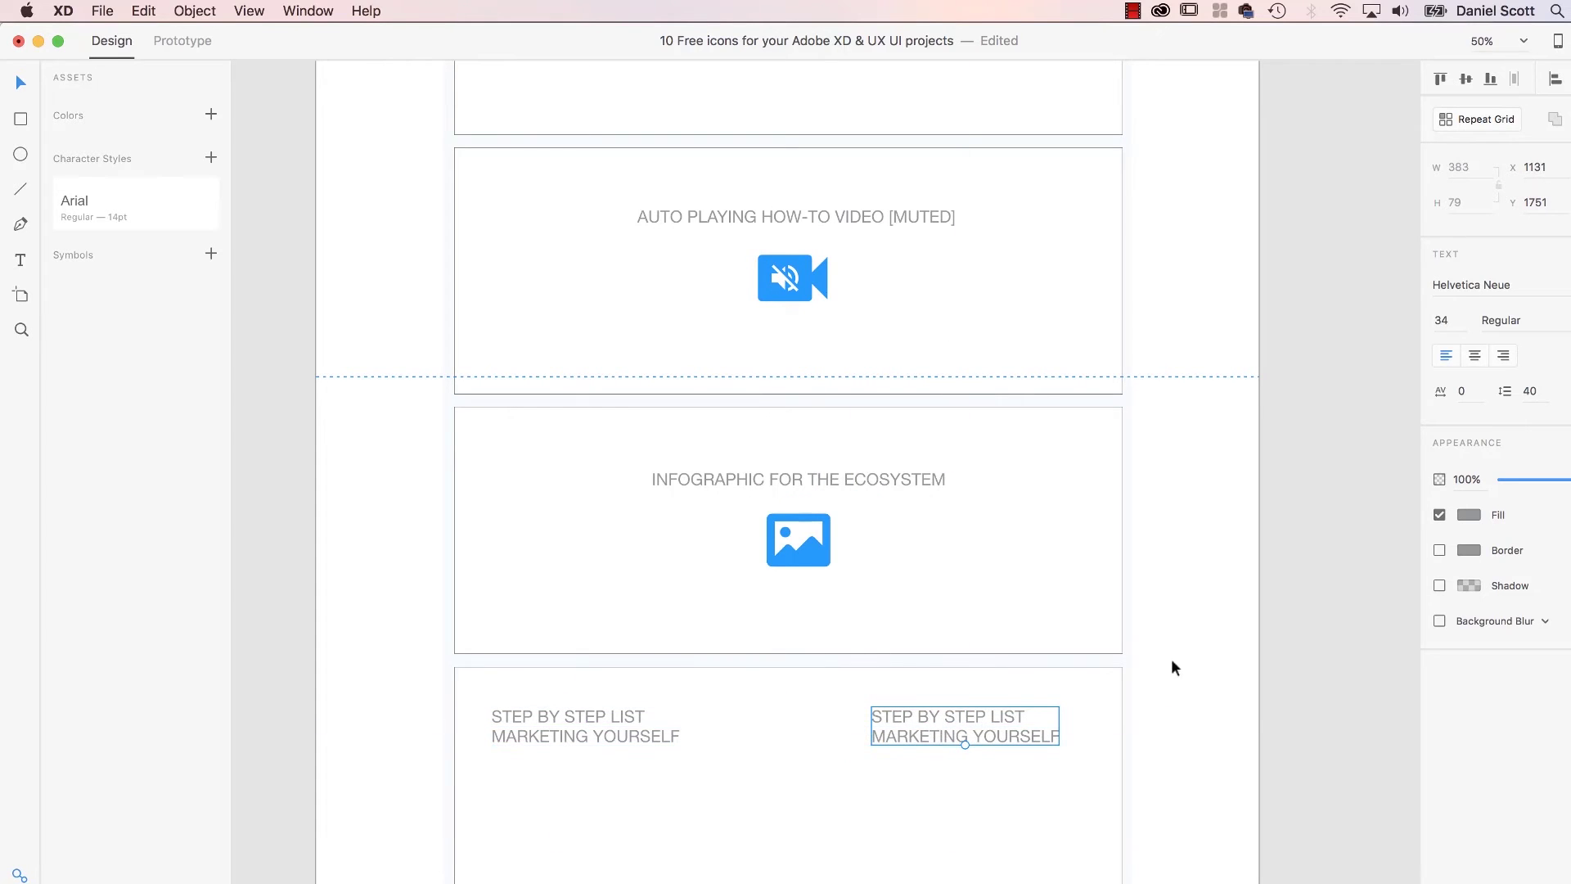
left_click(1476, 360)
double_click(1010, 740)
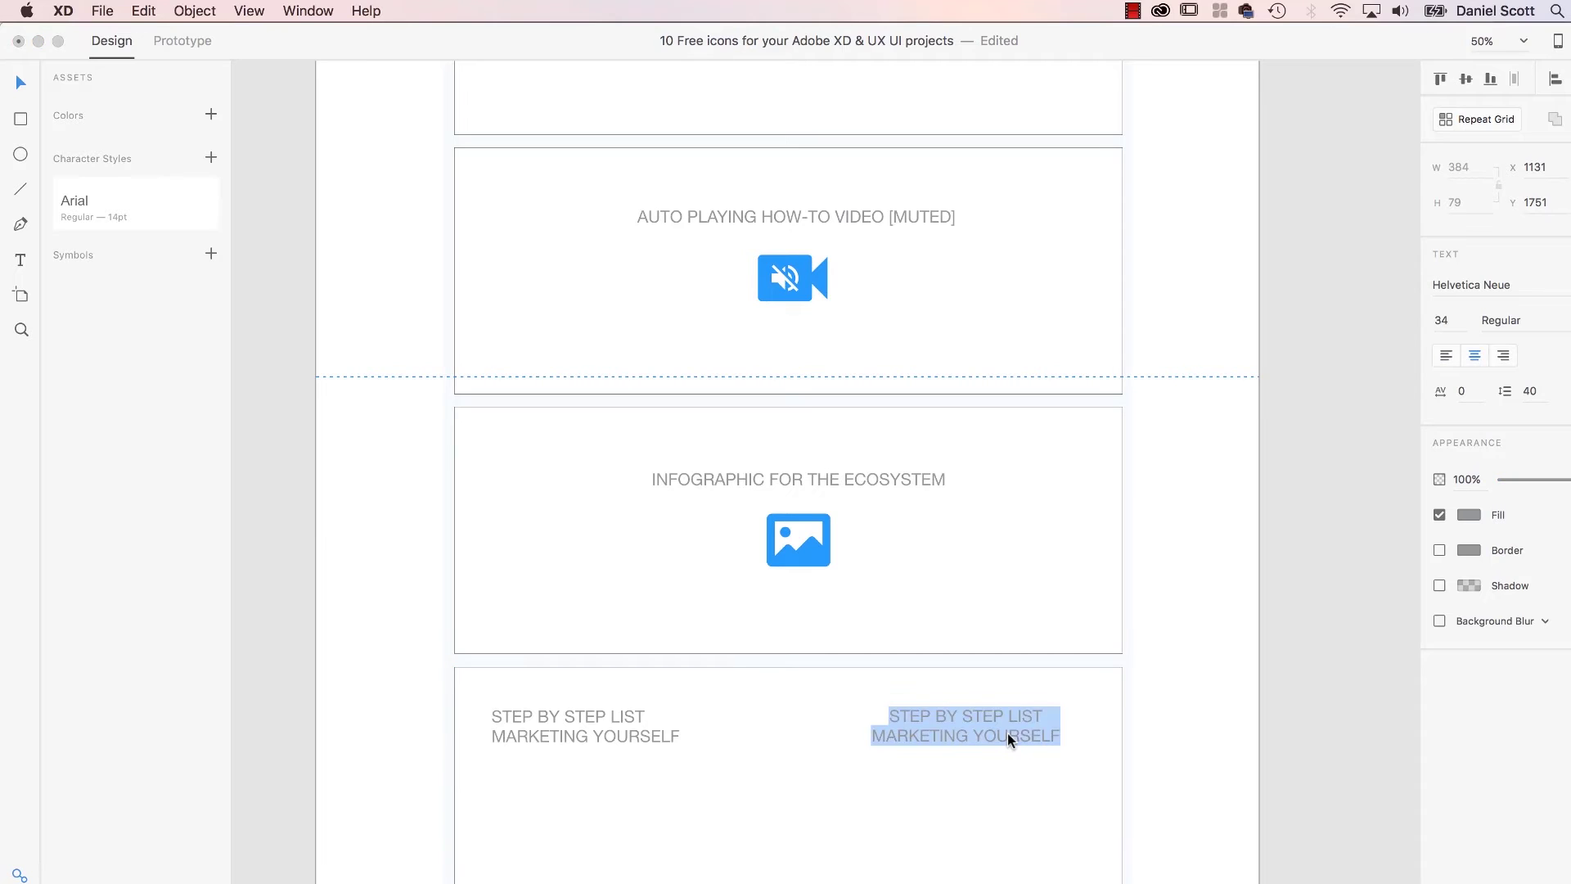
double_click(1008, 734)
type("YOUR COURSE")
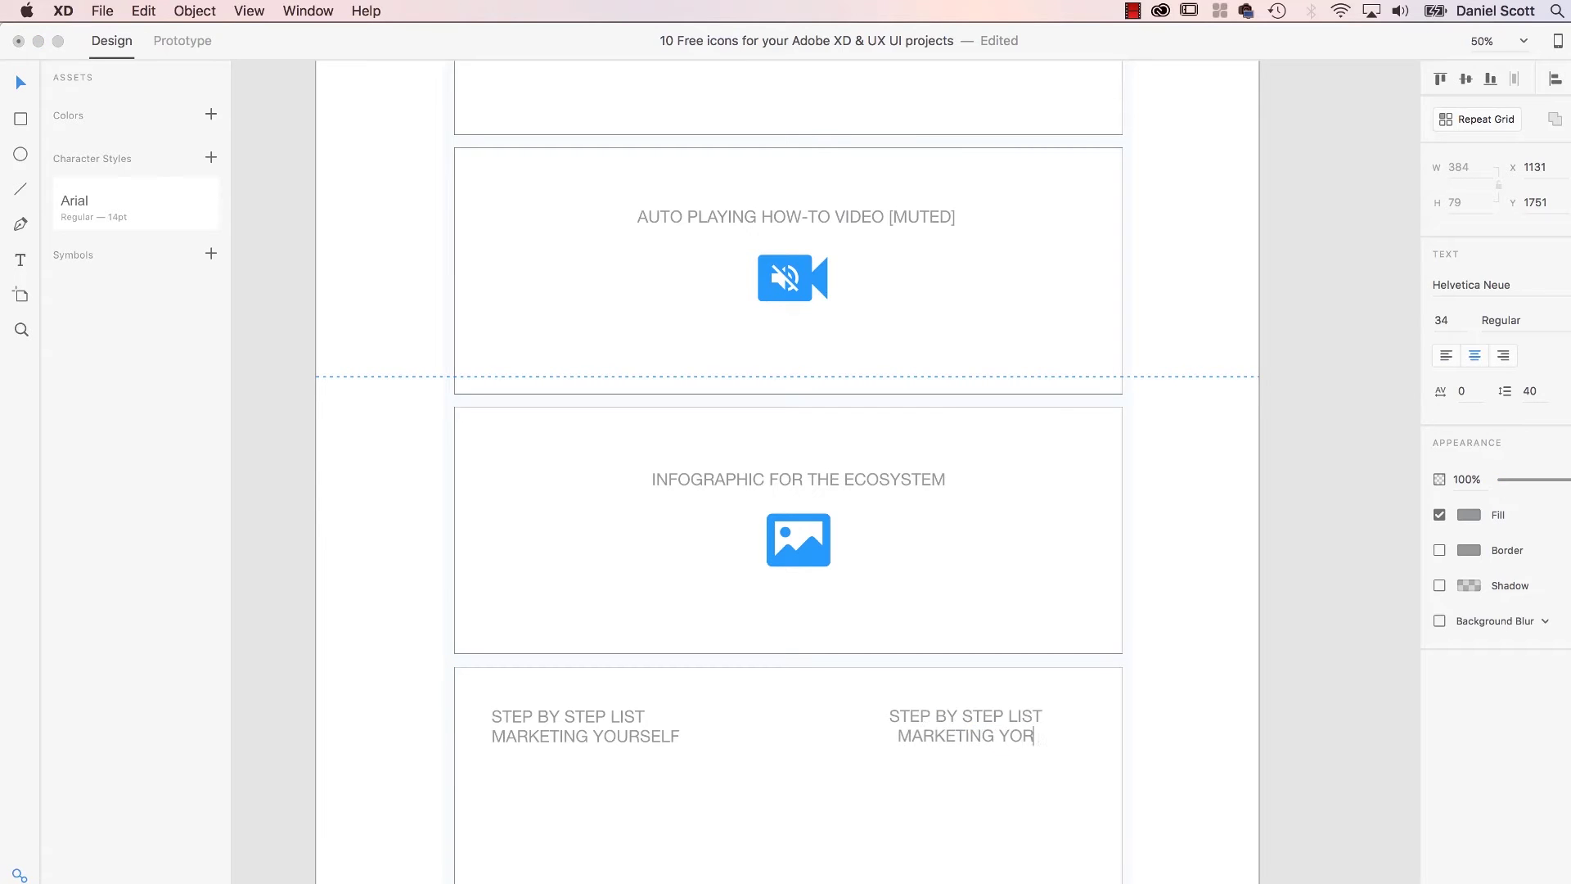
left_click(630, 726)
- Draw a vertical divider line between the two headings and adjust the column layout
key("l")
left_click_drag(807, 698, 807, 798)
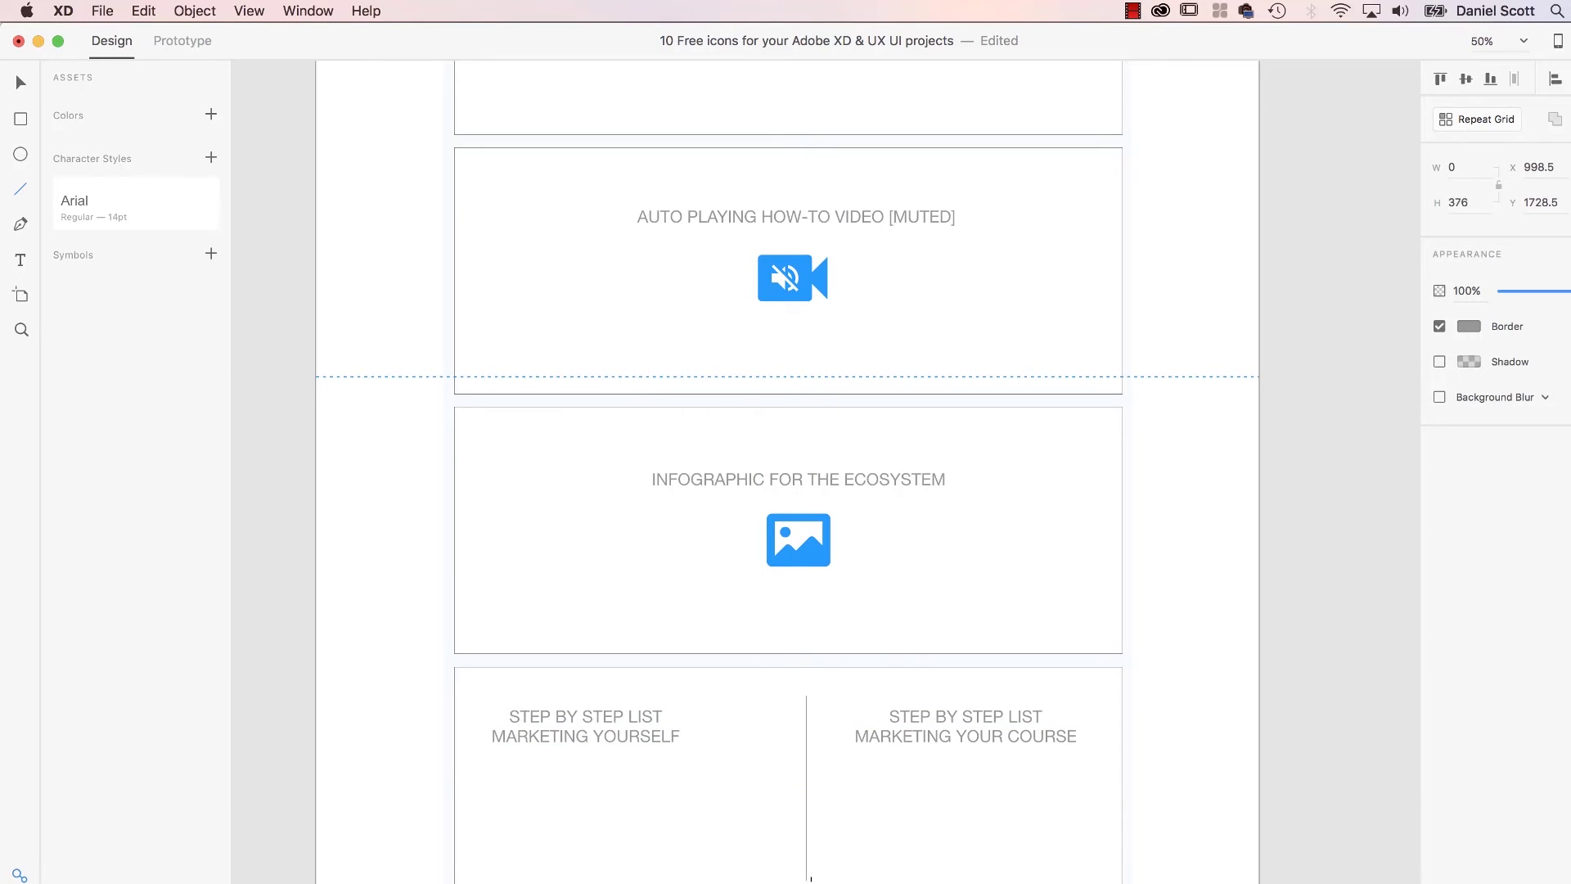
key("v")
left_click_drag(606, 712, 621, 710)
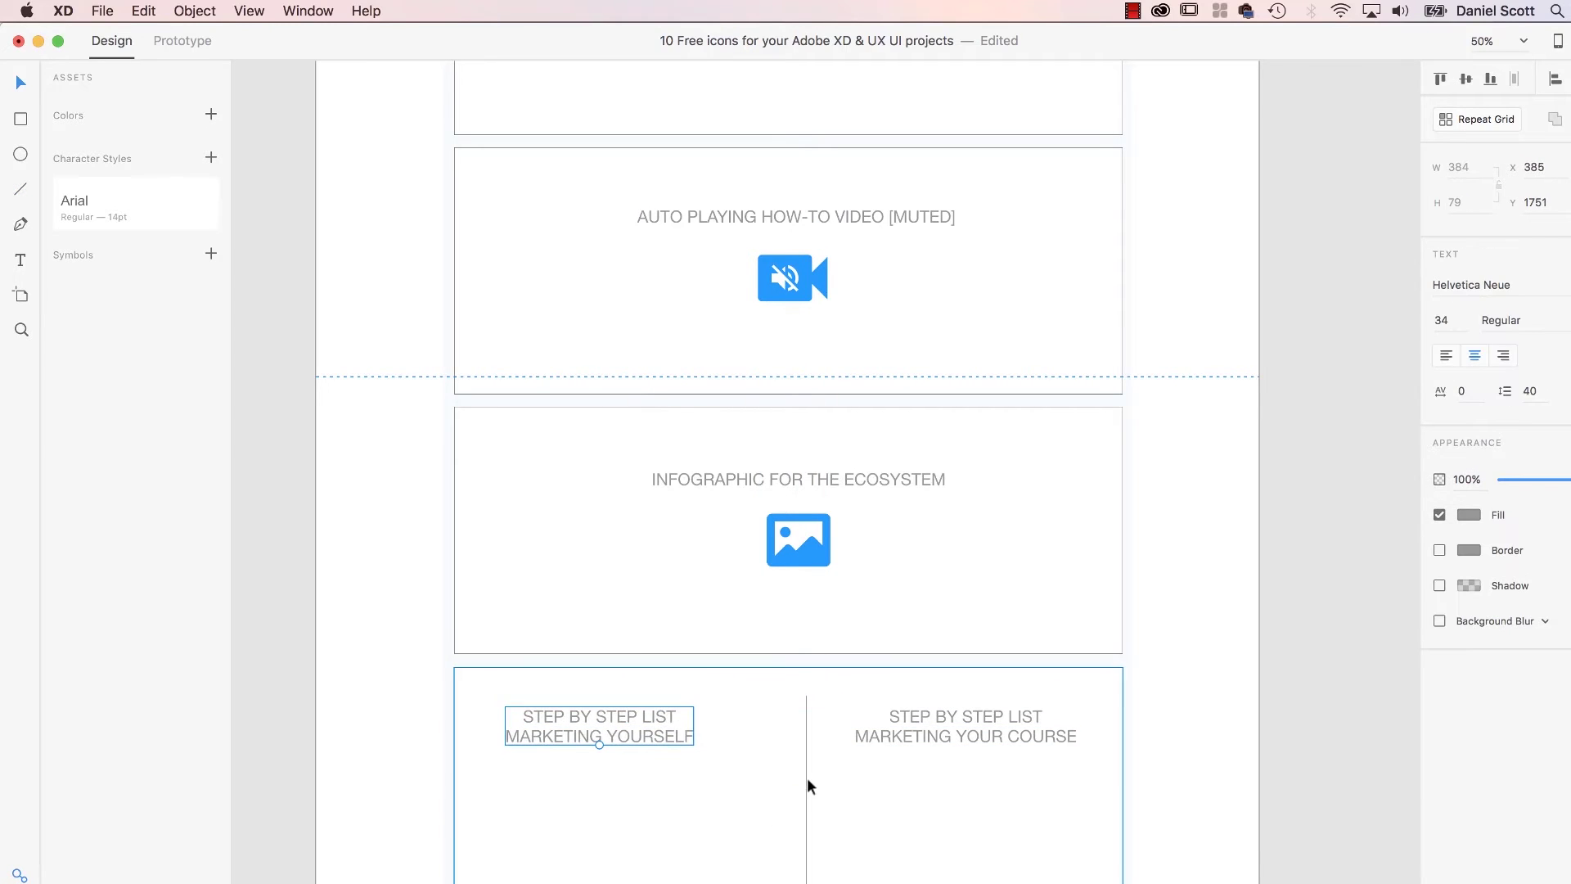
left_click_drag(807, 783, 797, 783)
left_click(931, 734)
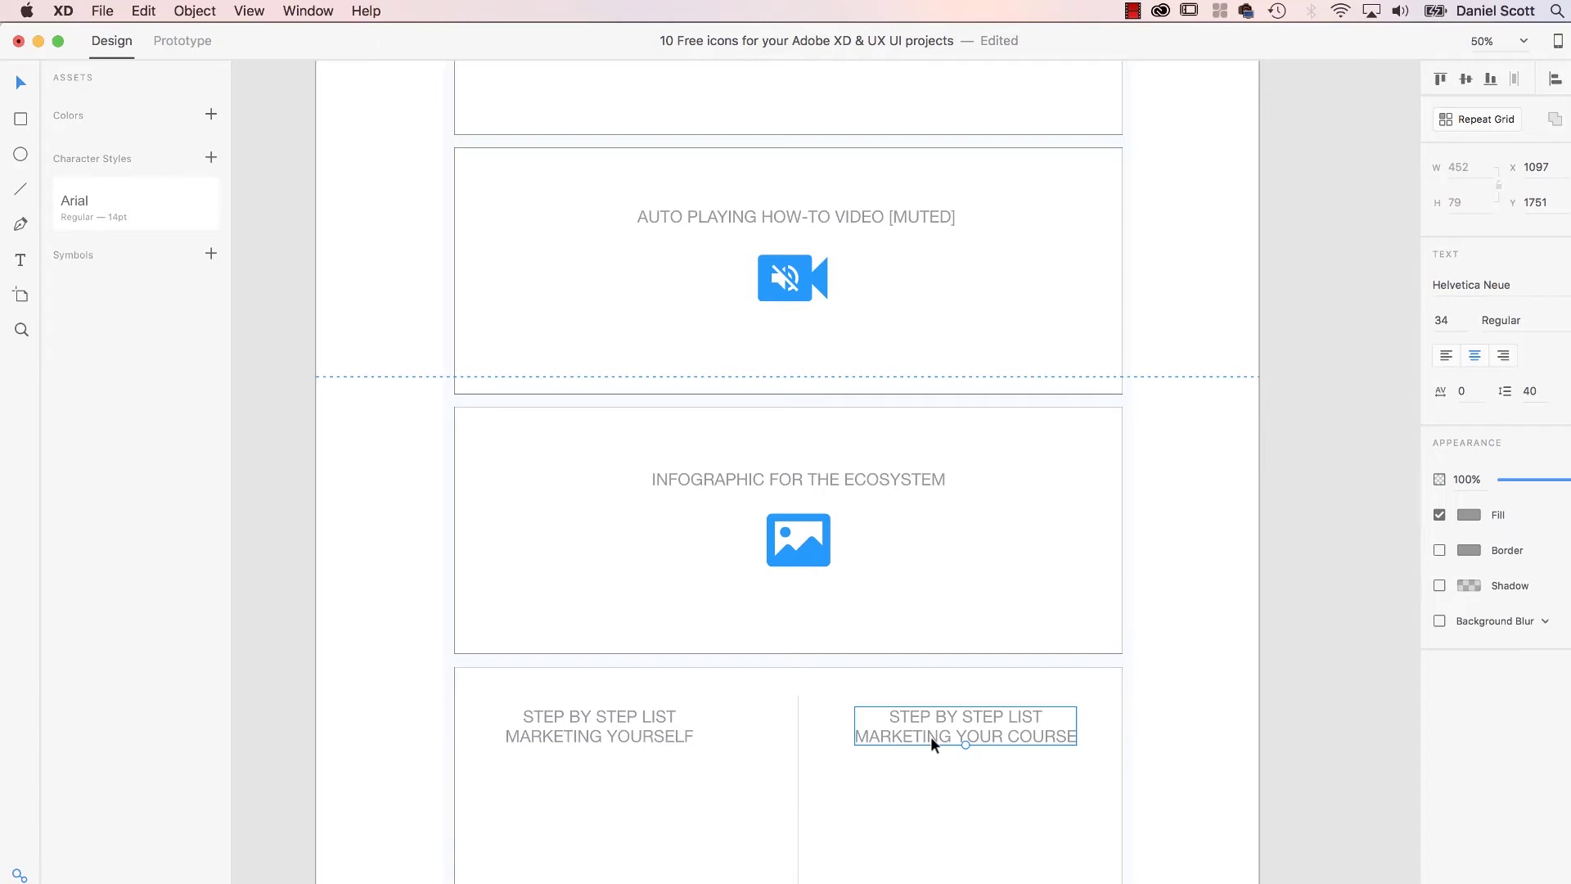
left_click_drag(801, 560, 985, 845)
- Copy the MARKETING YOURSELF heading into the empty bottom box and retype it EXAMPLE OF TRAINER DASHBOARD
scroll(1224, 764, "down", 6)
scroll(1224, 764, "up", 2)
left_click_drag(875, 671, 876, 725)
left_click(627, 329)
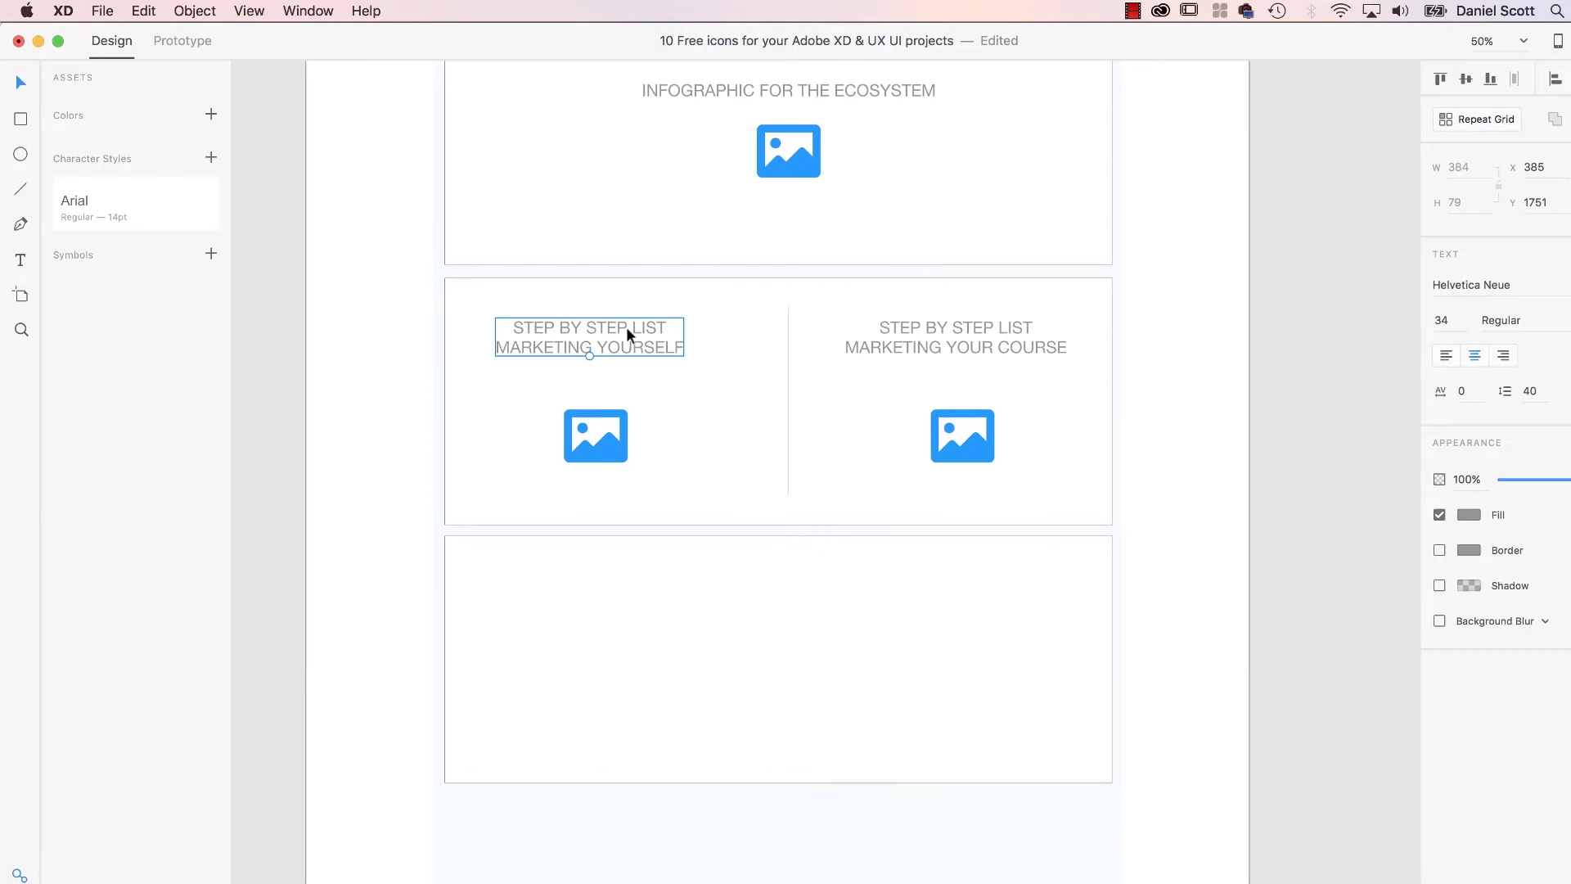
left_click_drag(626, 329, 617, 571)
triple_click(617, 571)
key("super+a")
type("EXAMPLE OF ")
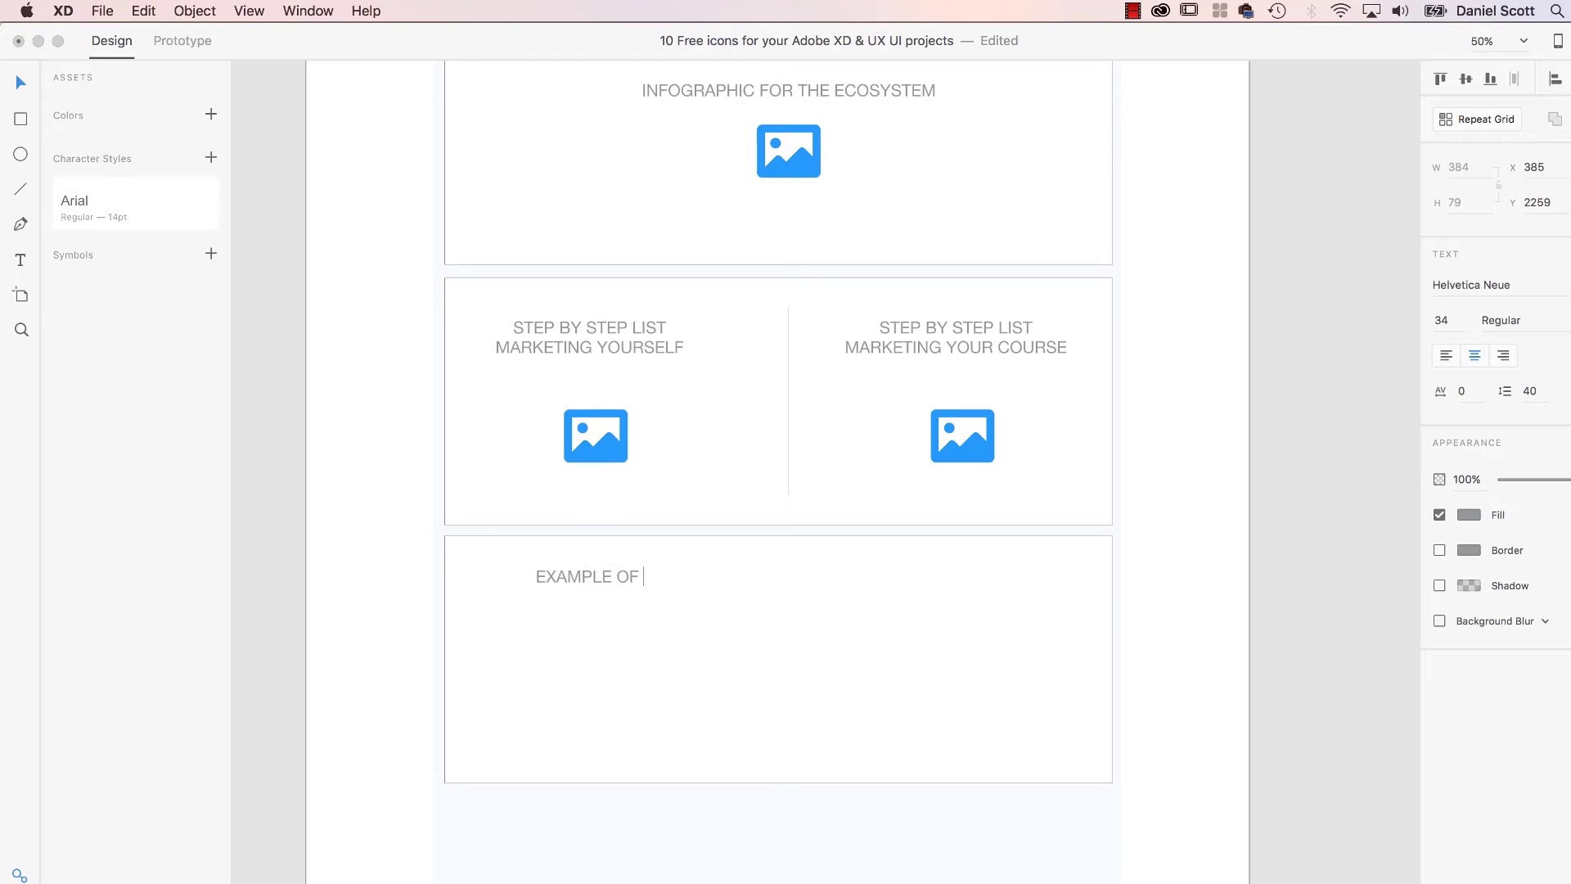
type("TRAINER ")
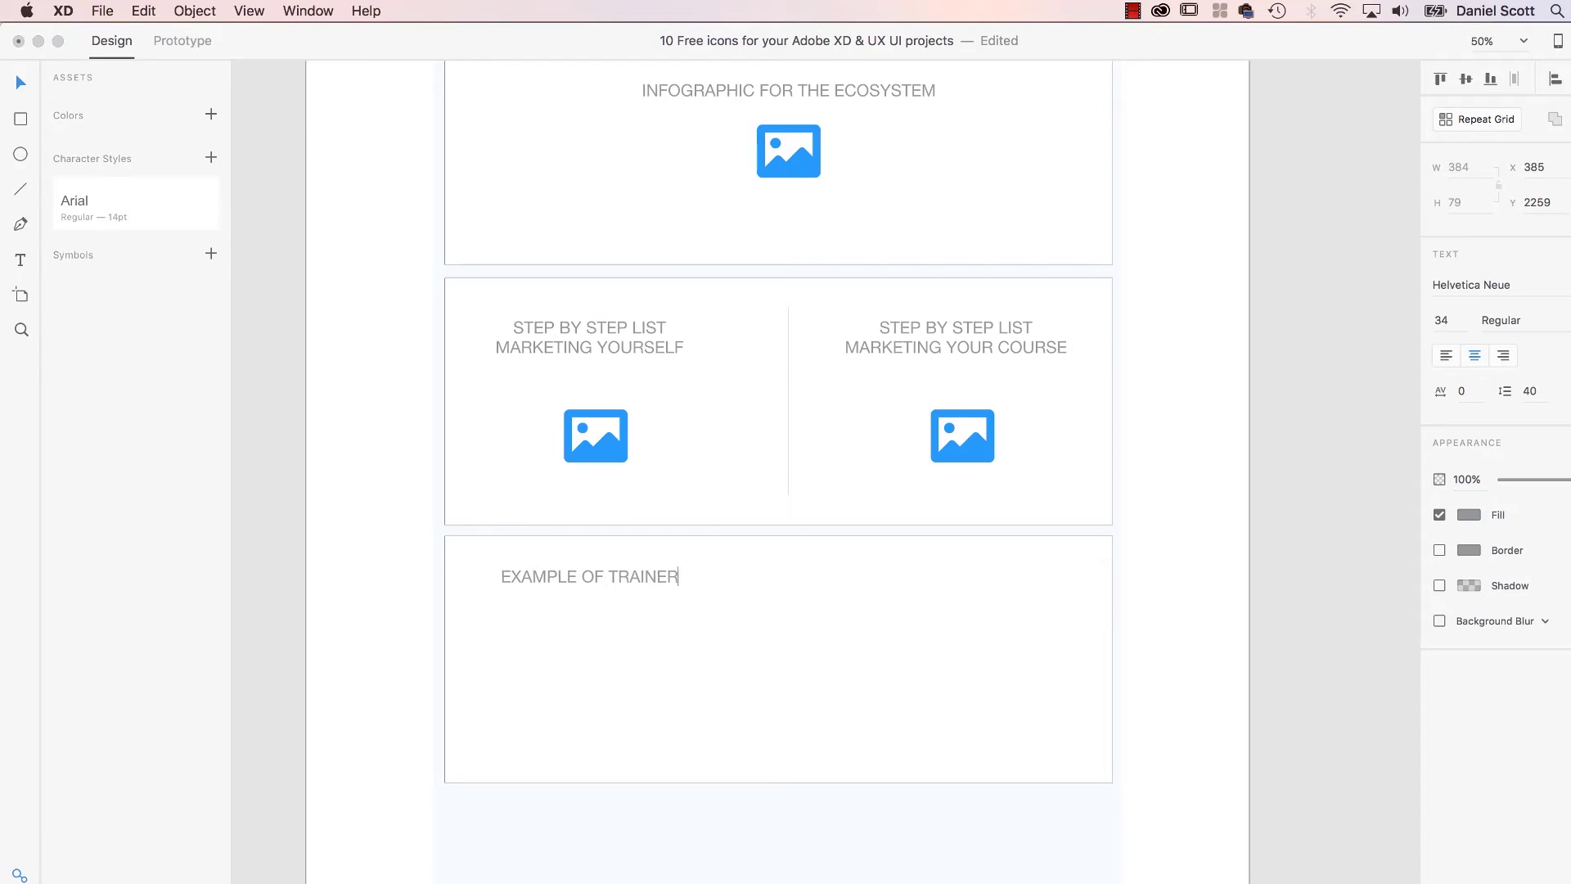
type("DASHBOA")
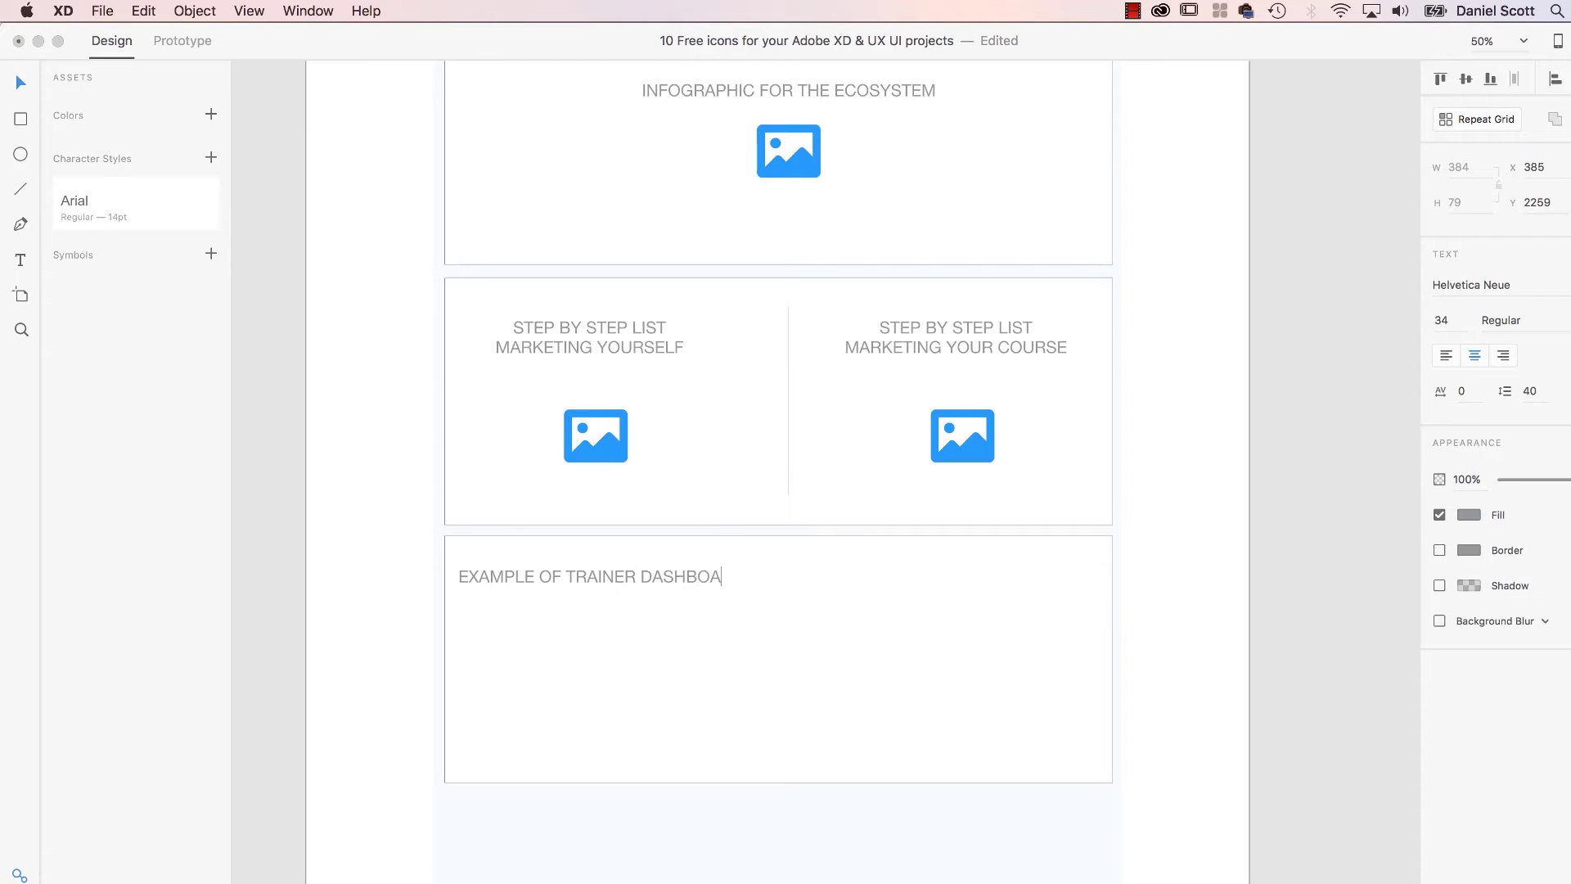
type("RD")
key("Escape")
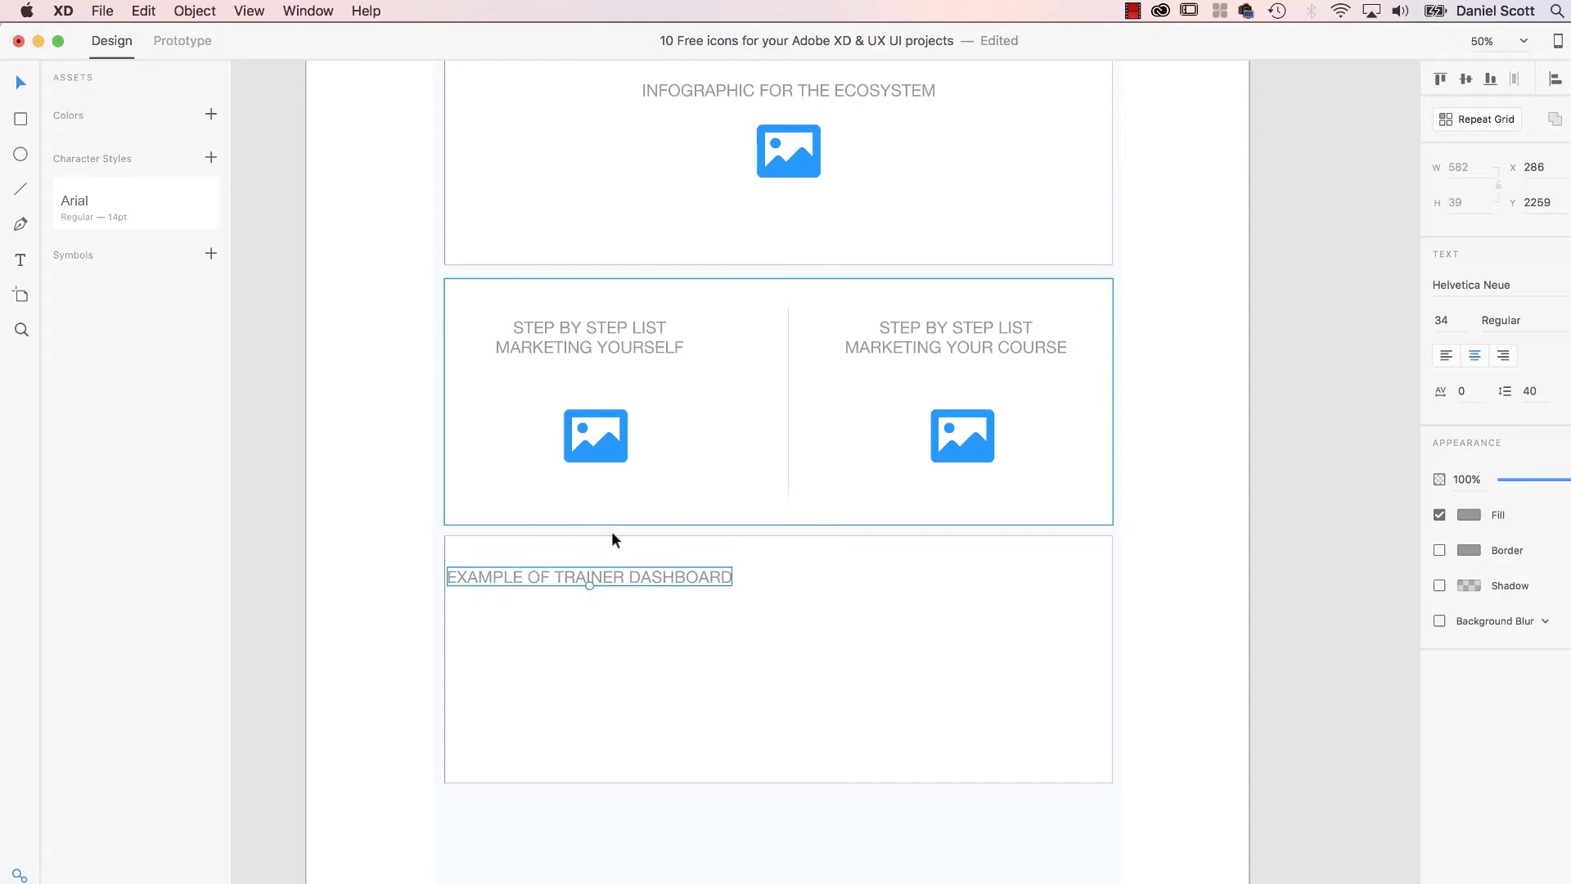
left_click_drag(648, 573, 685, 573)
key("super+Tab")
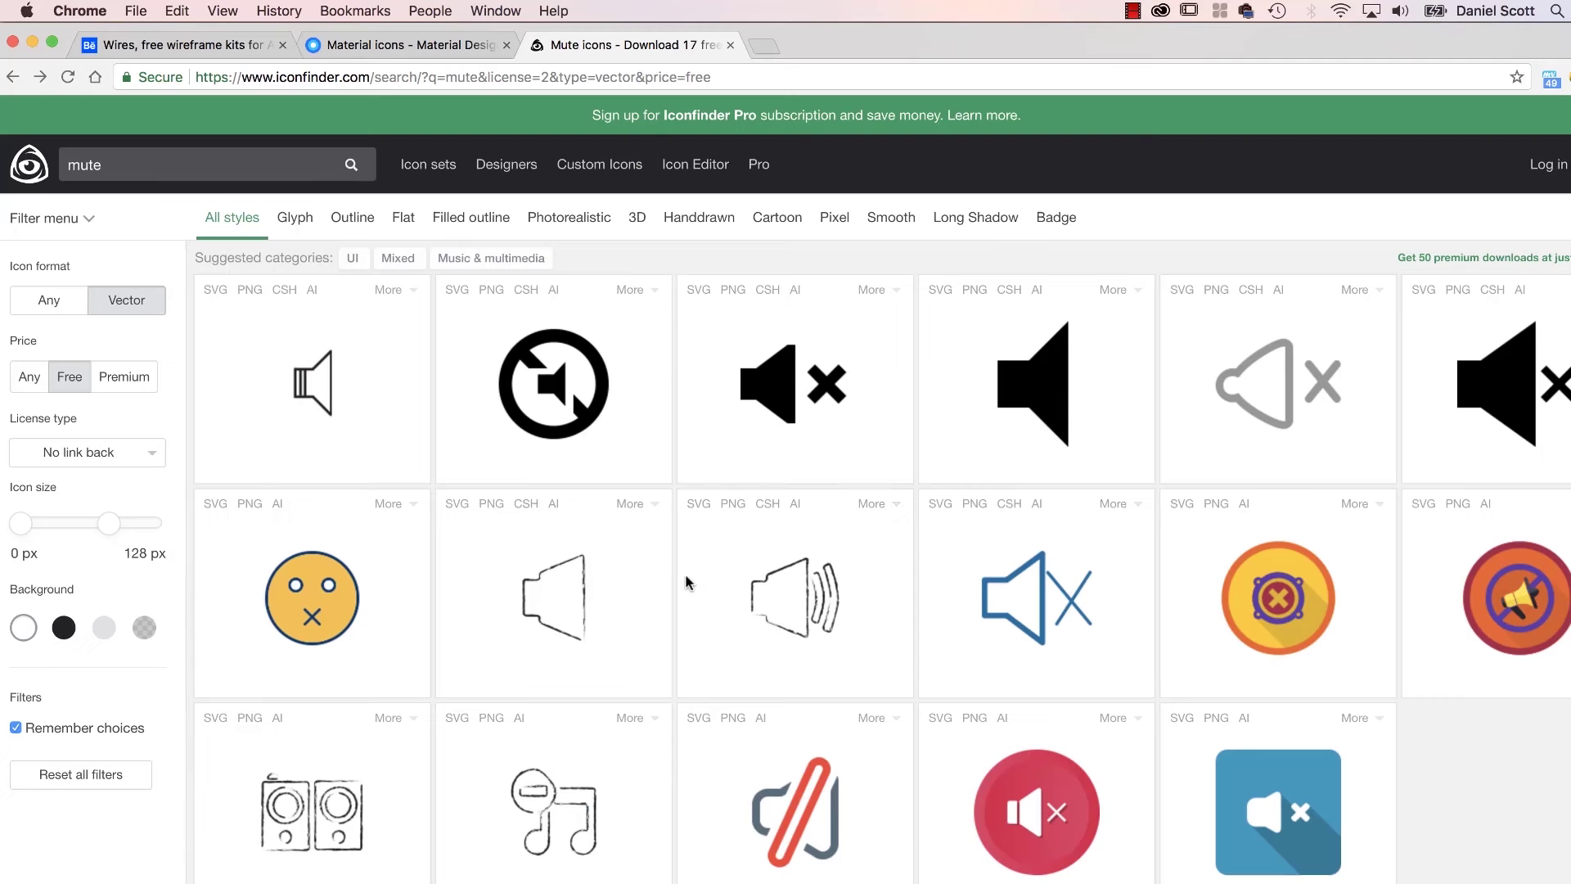
key("super+Tab")
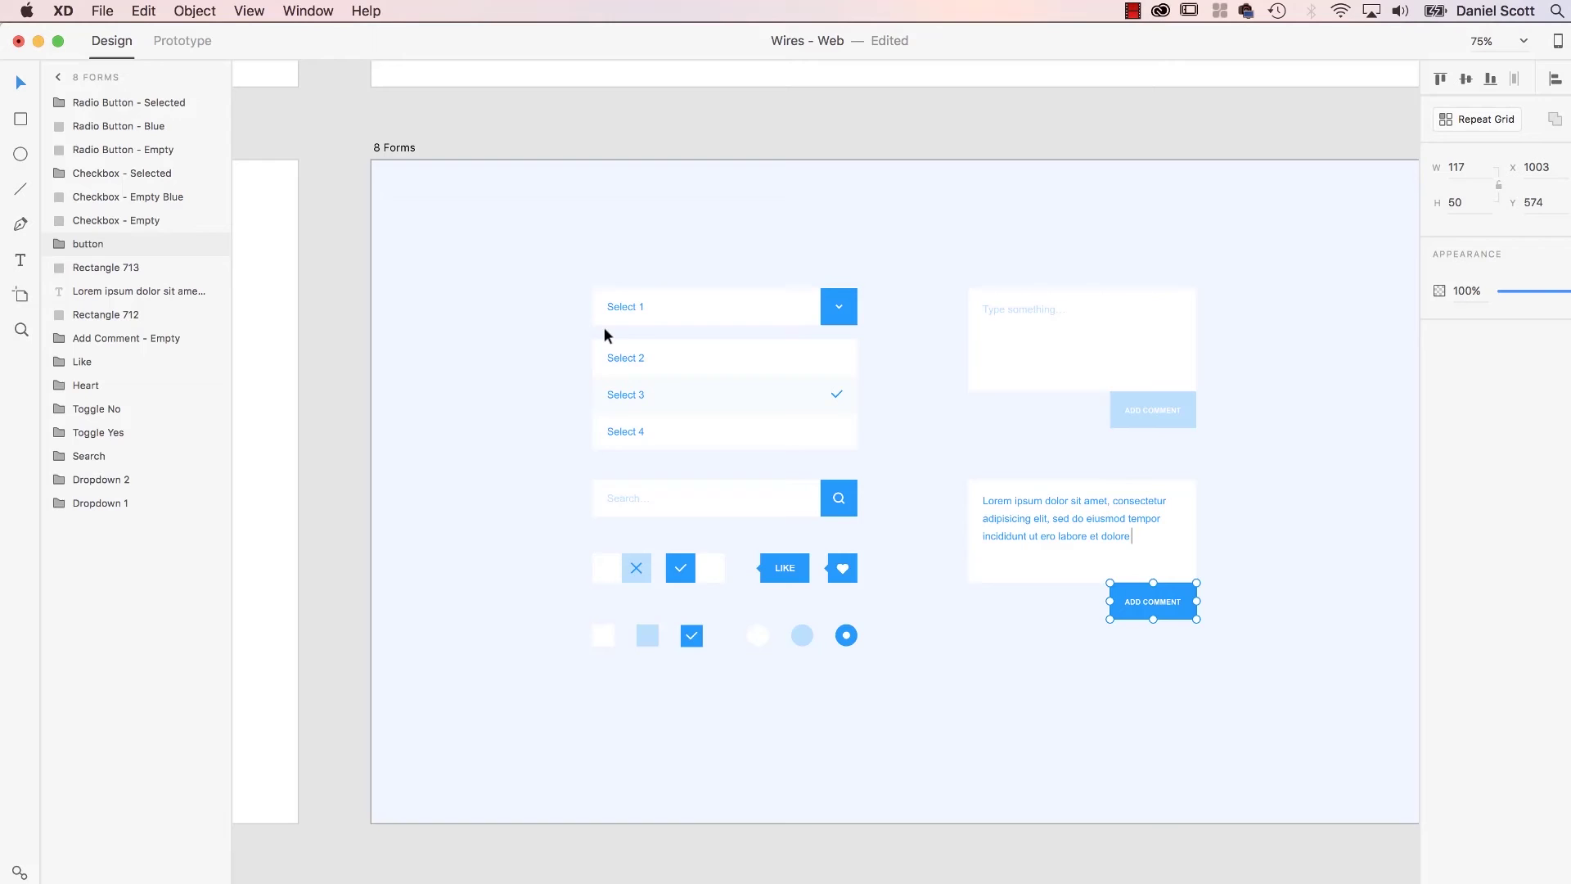
key("super+0")
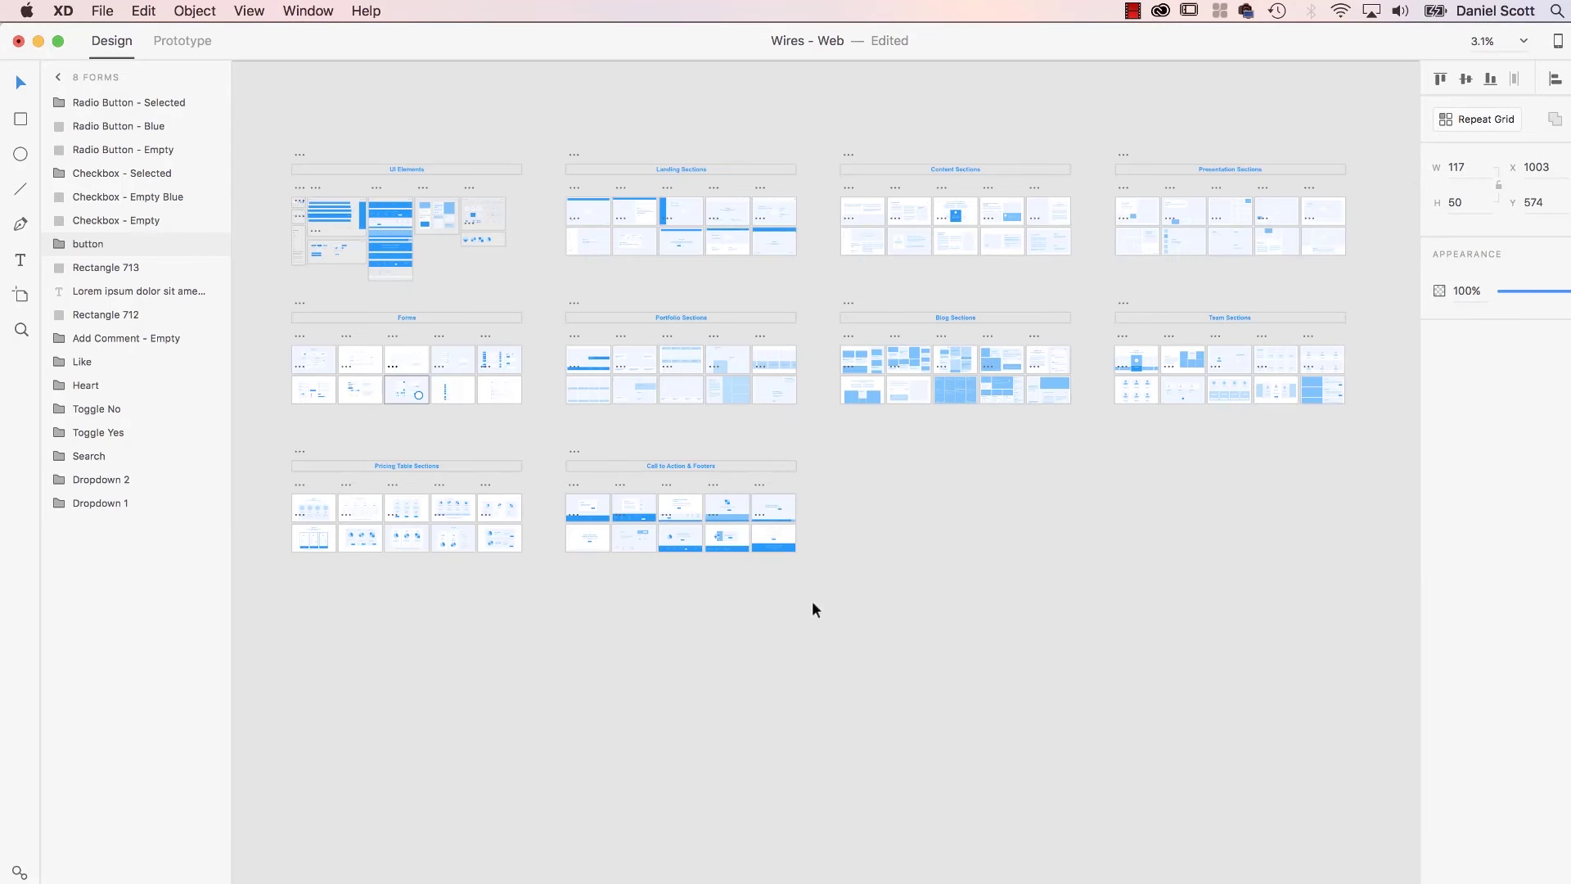
left_click(836, 624)
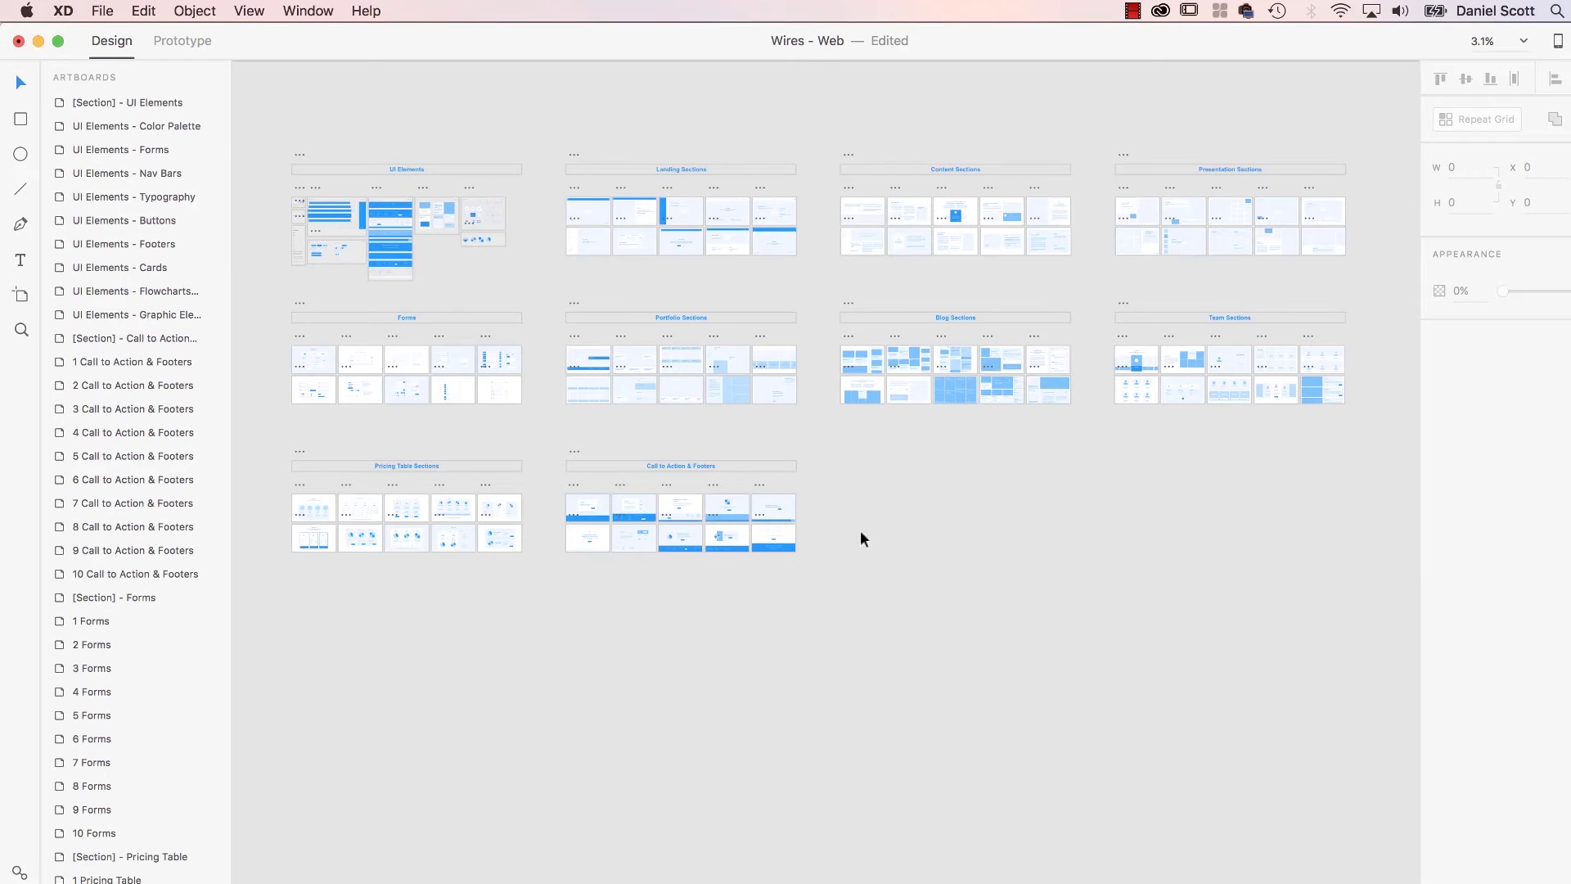
scroll(1104, 403, "up", 3)
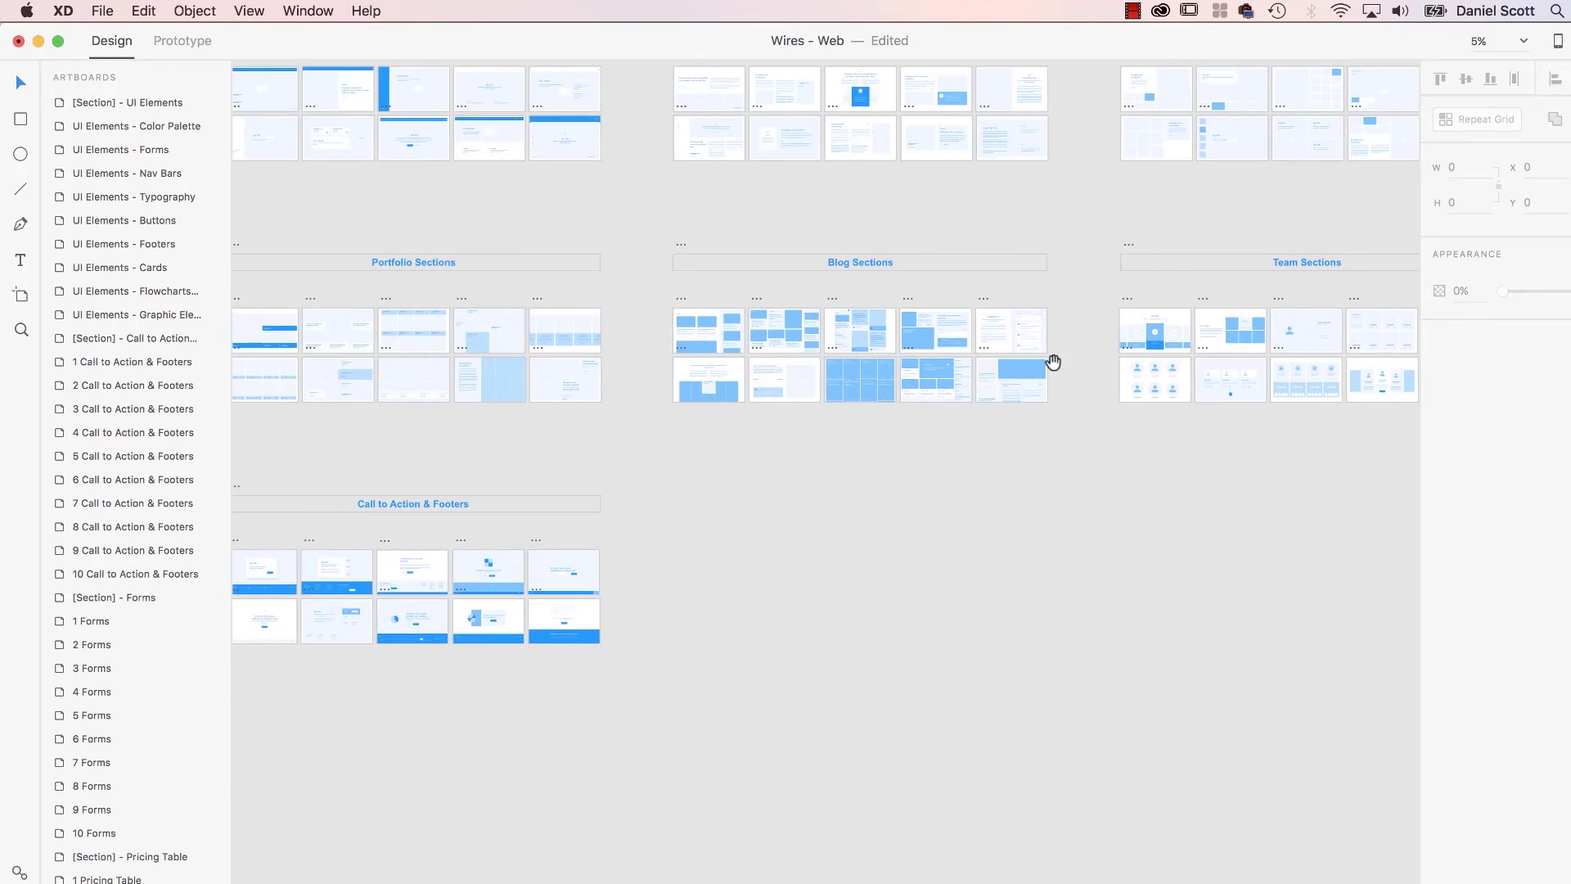
left_click_drag(1041, 354, 924, 513)
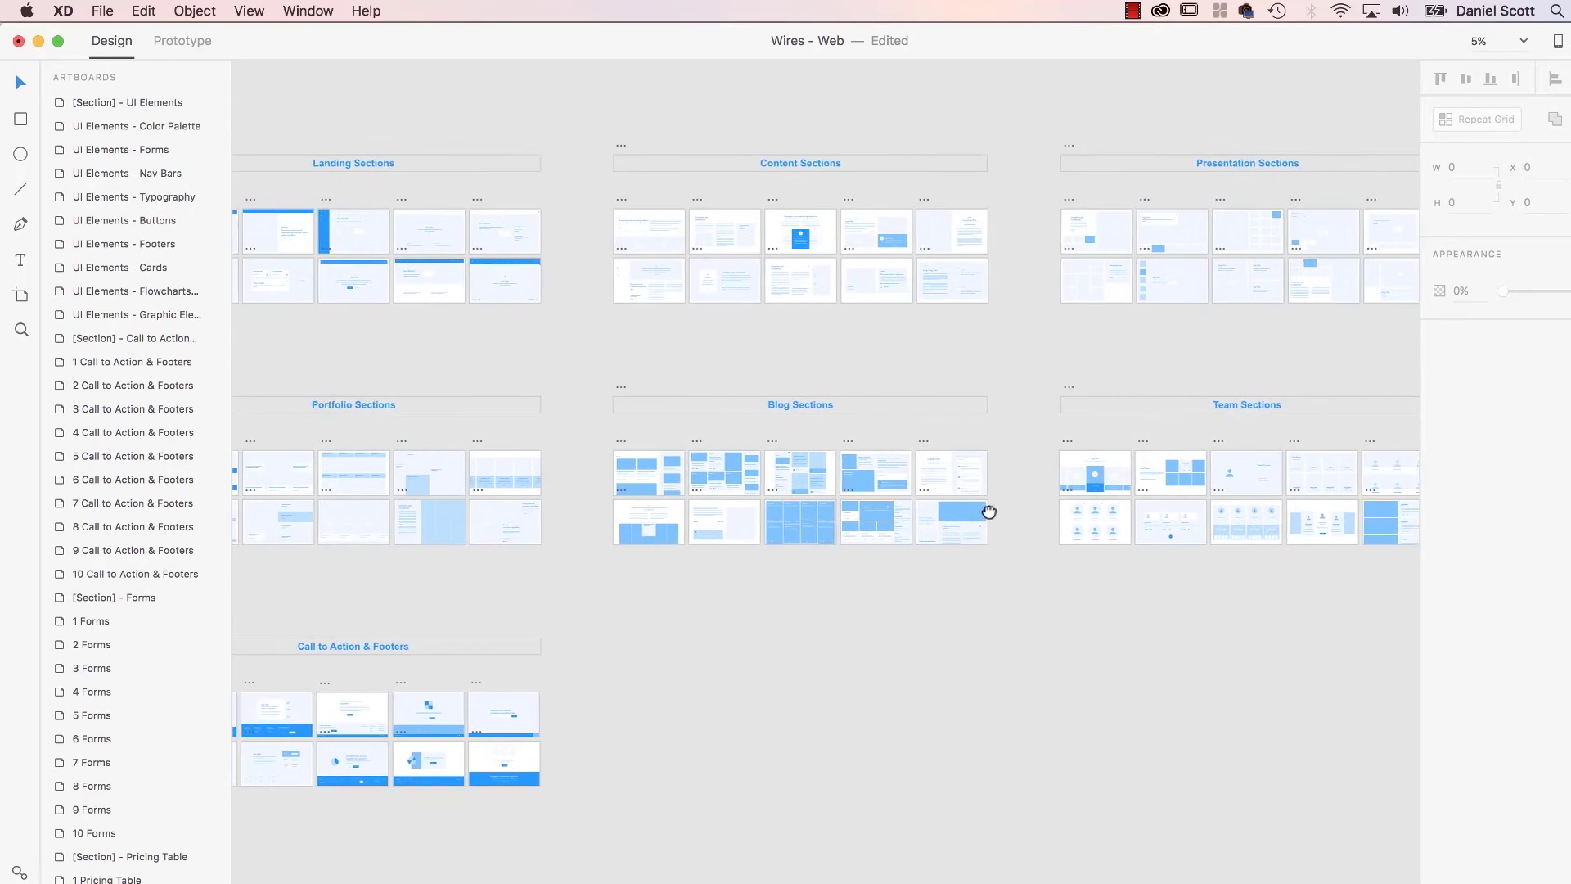
left_click_drag(1018, 512, 1413, 435)
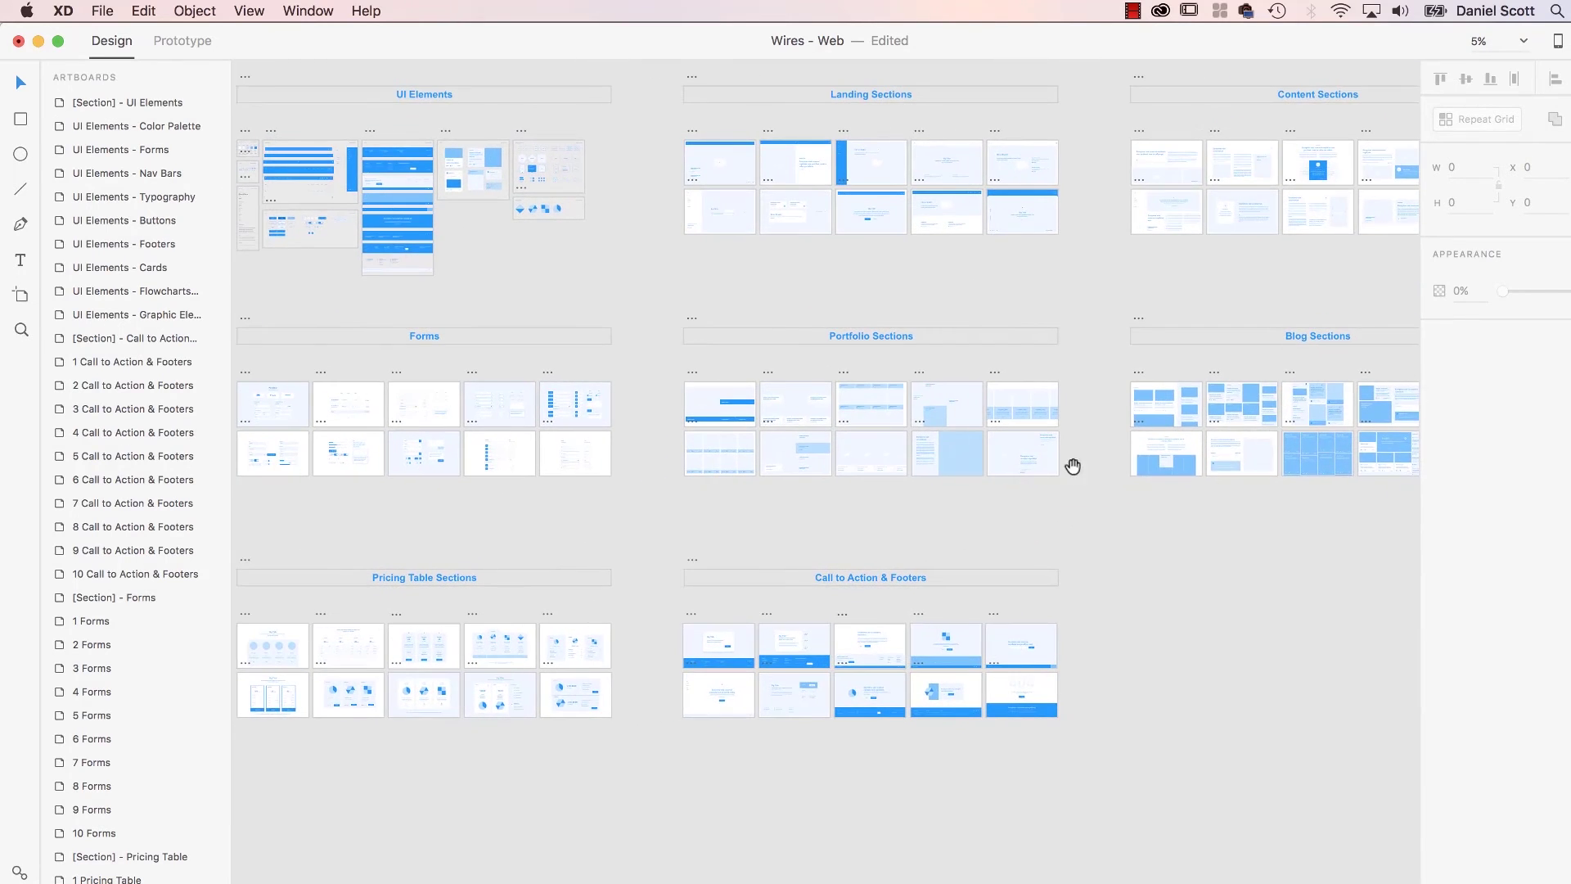
scroll(518, 684, "up", 8)
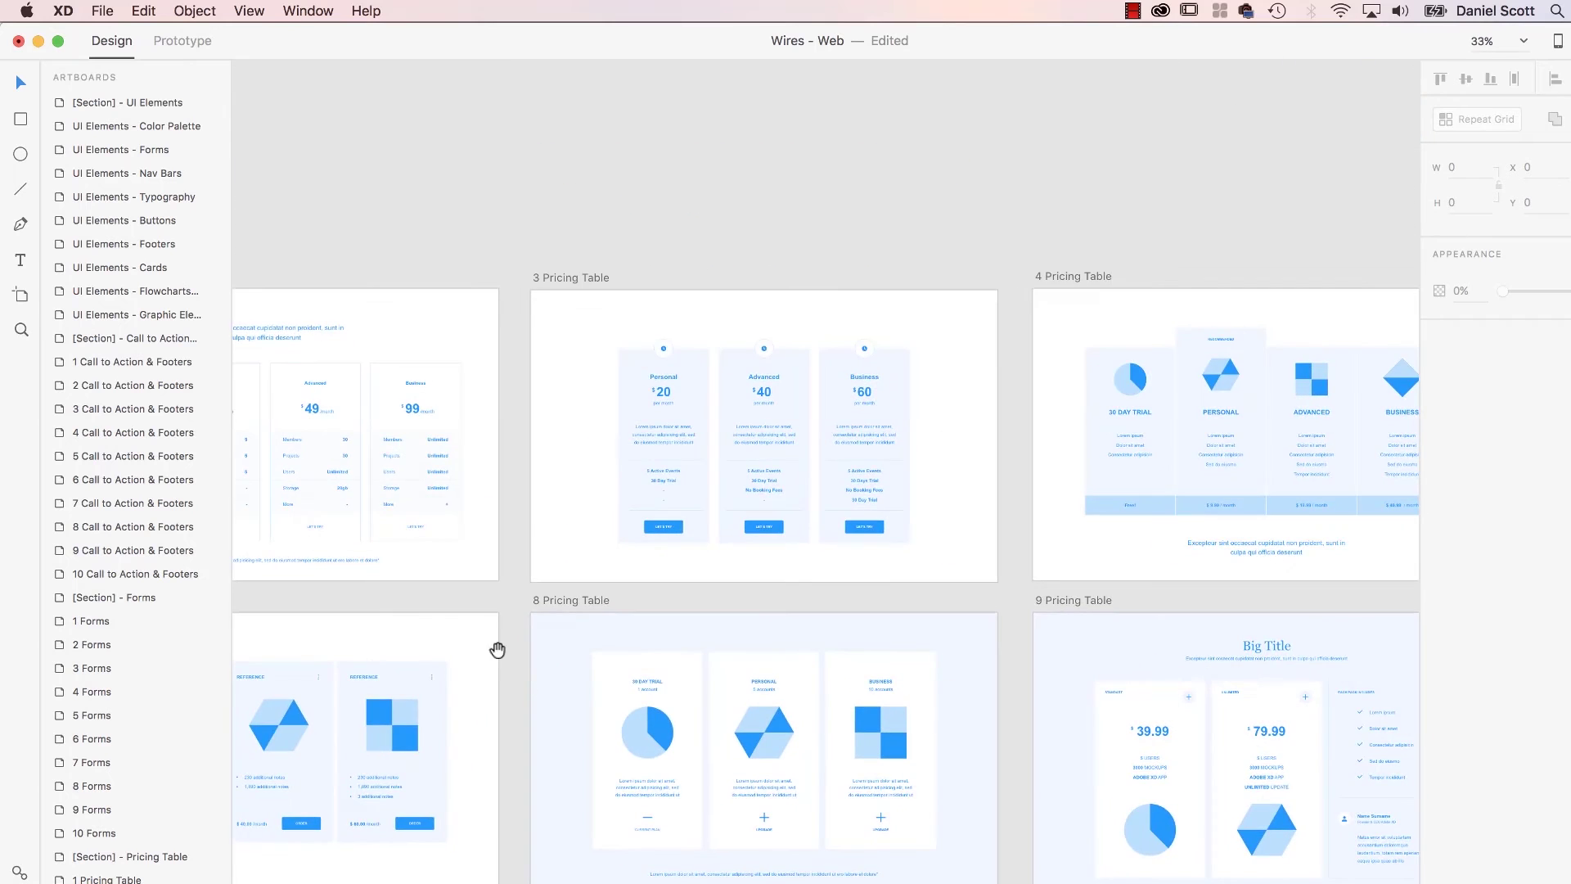
left_click_drag(492, 616, 1083, 375)
left_click_drag(554, 483, 715, 495)
left_click_drag(1238, 549, 399, 568)
left_click(552, 558)
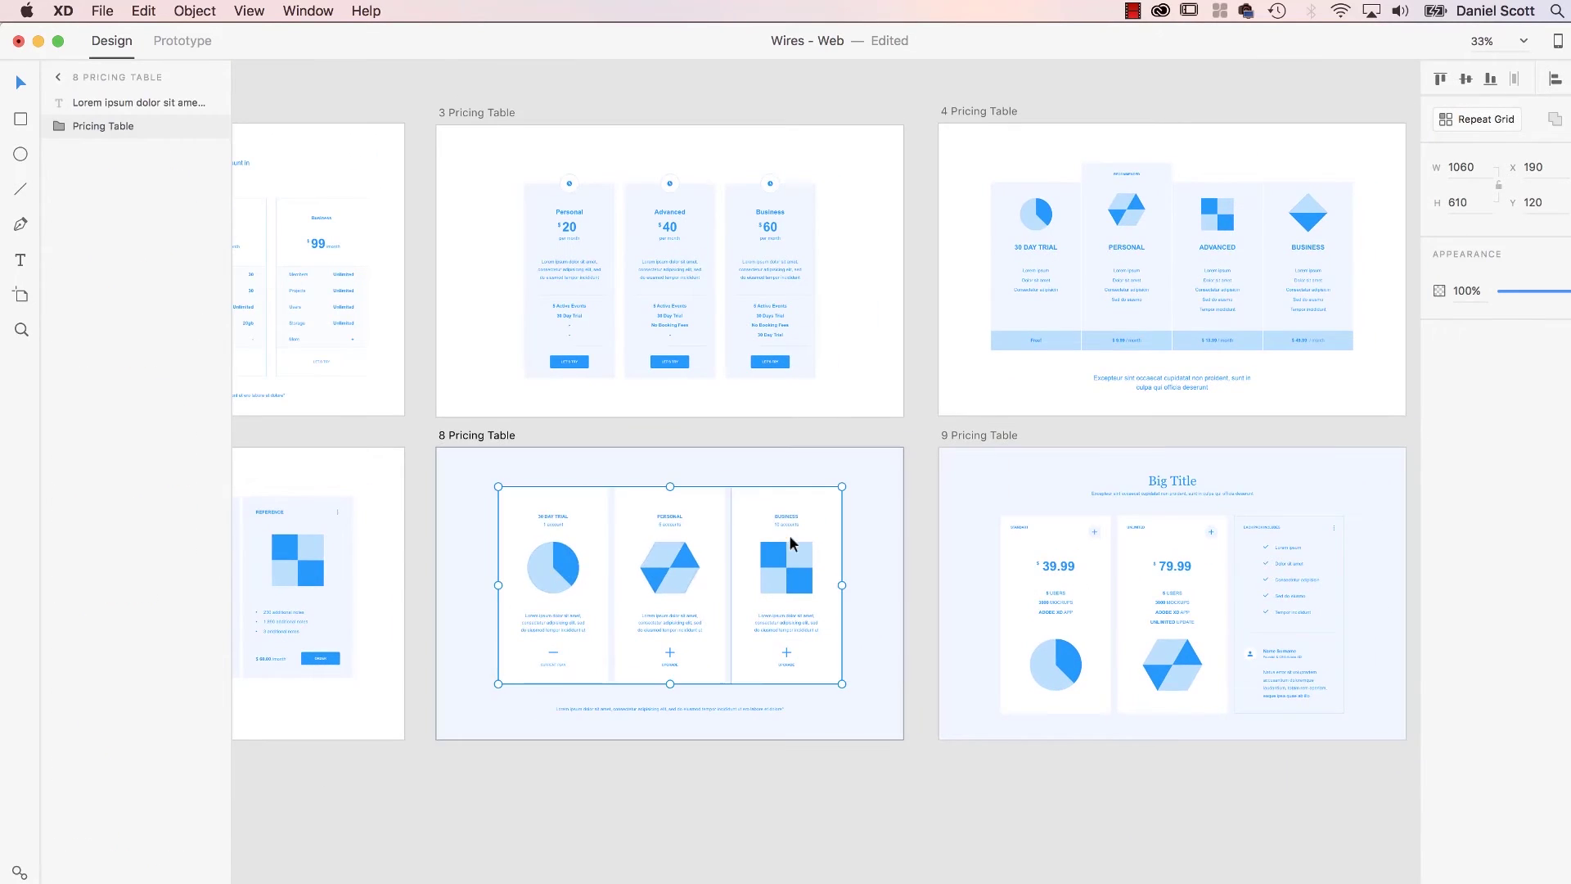
left_click(999, 772)
scroll(1020, 455, "left", 5)
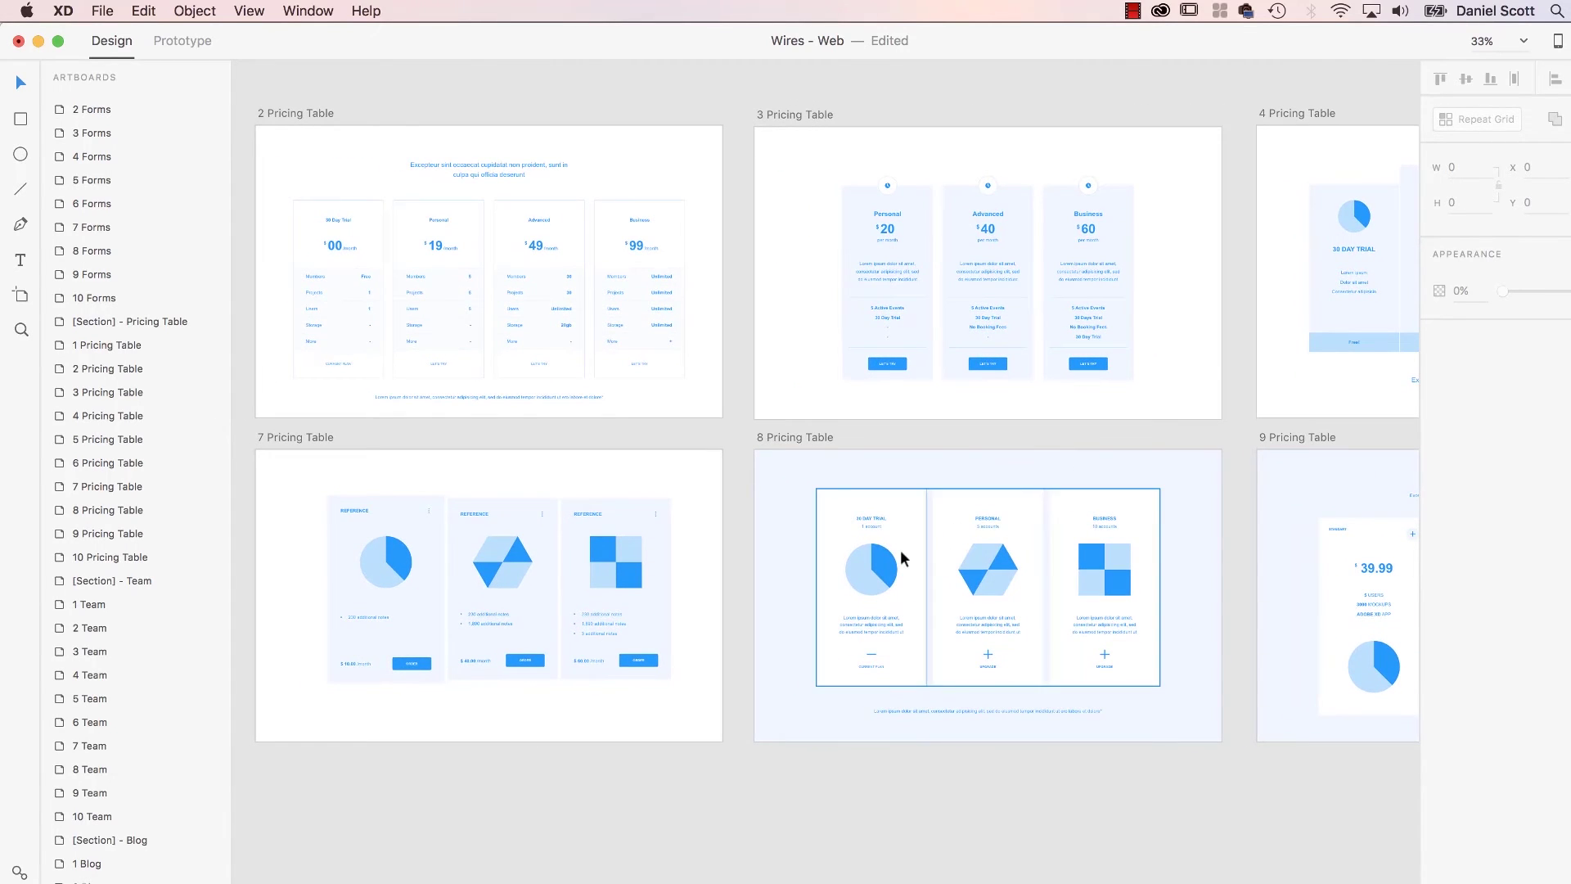
key("super+Tab")
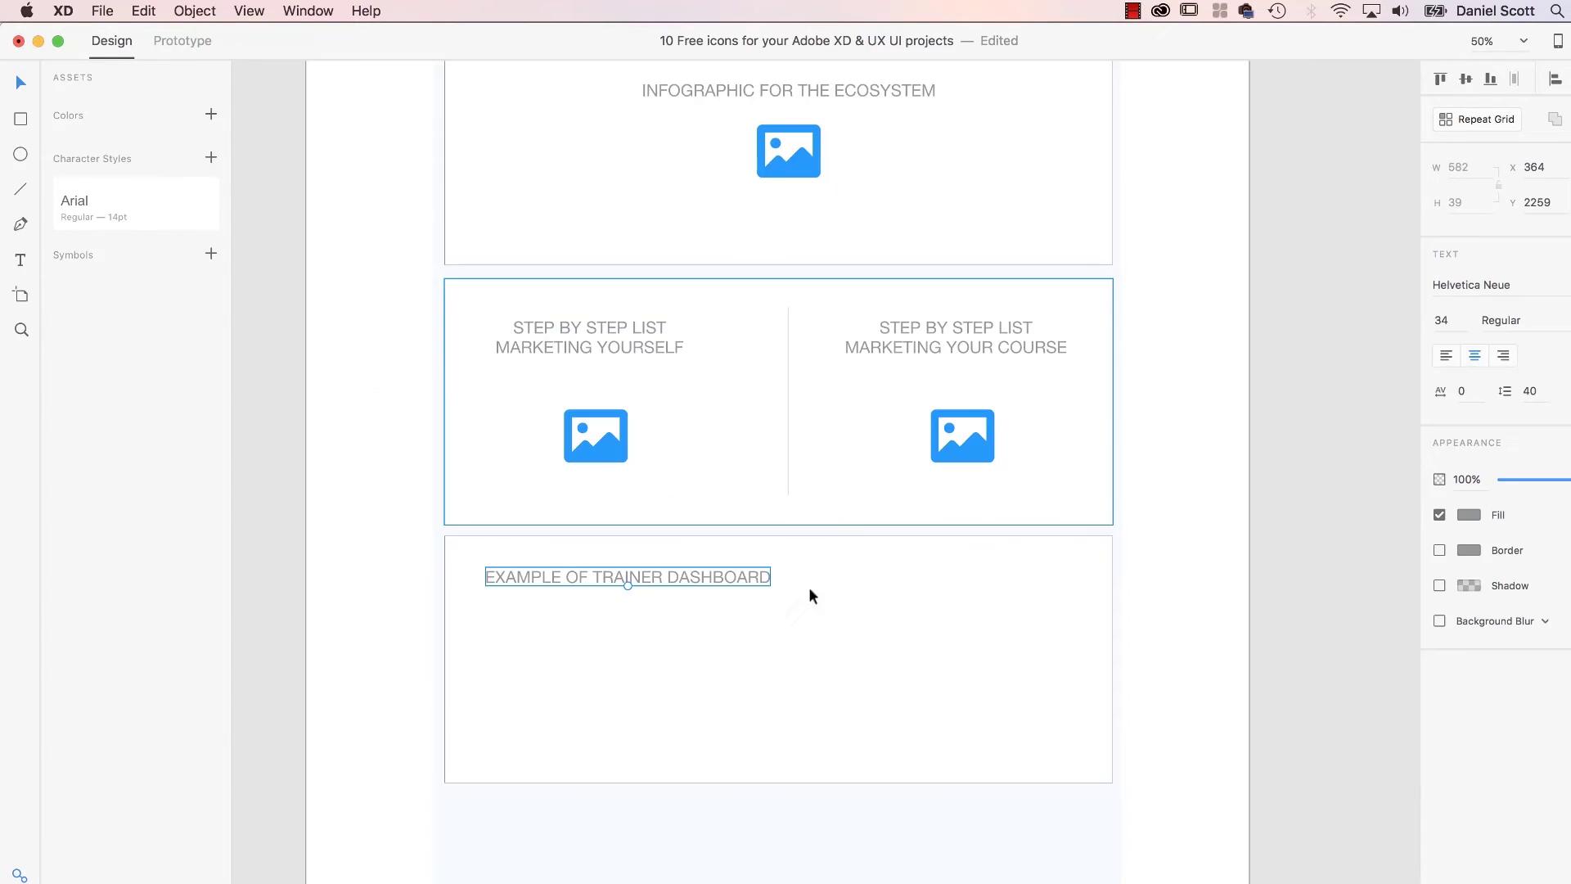
- Narrow the trainer dashboard box to 900 wide and copy an image icon into it, centred
left_click(1051, 664)
left_click_drag(1113, 658, 886, 659)
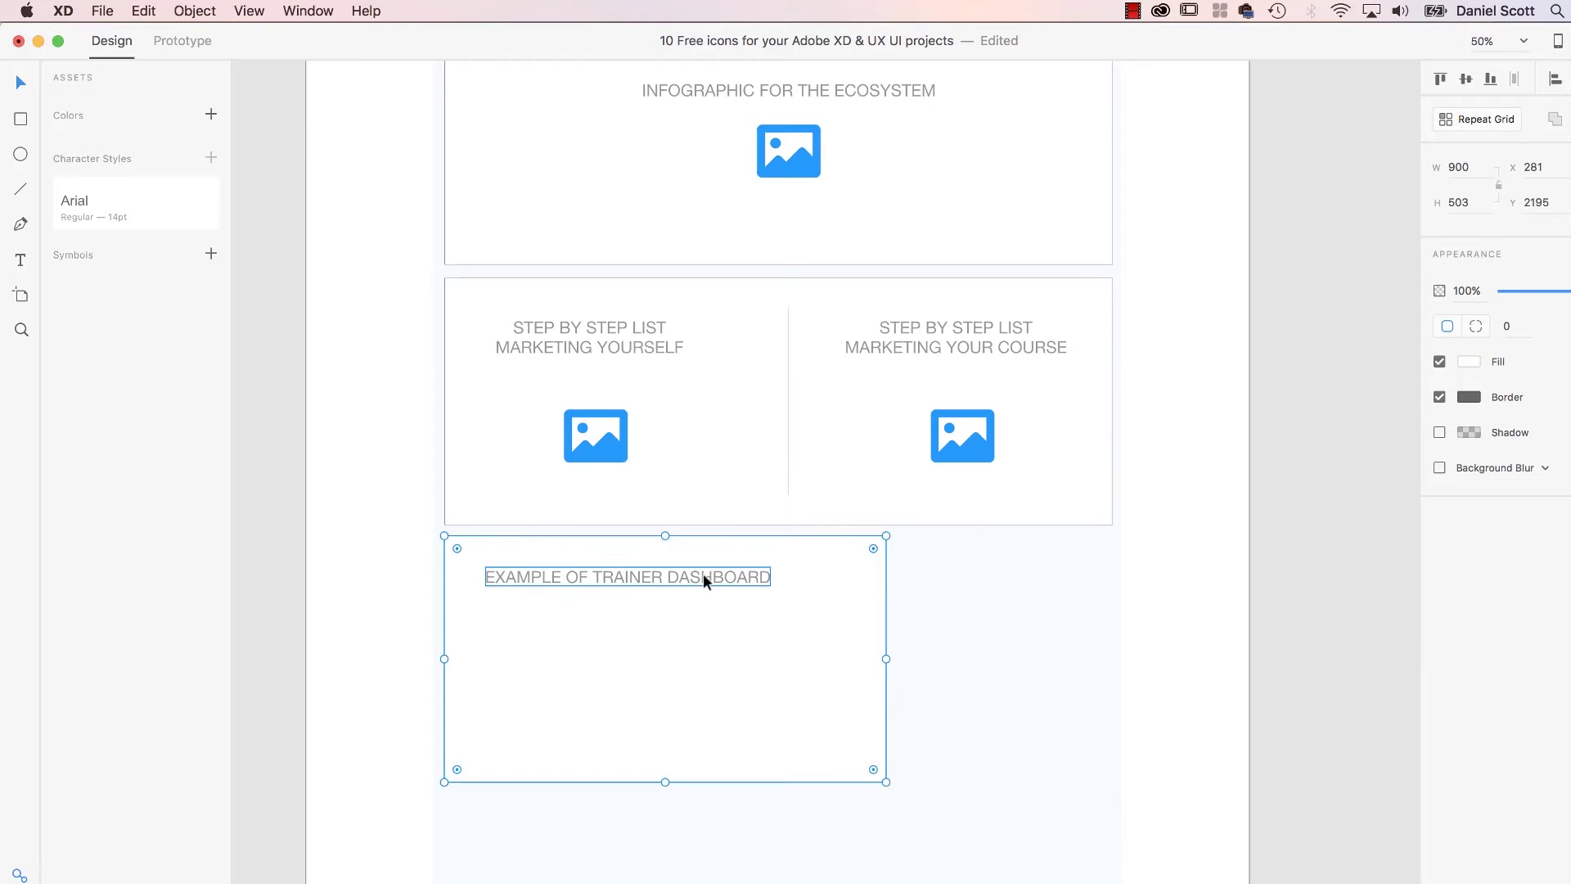
left_click_drag(978, 446, 678, 675)
left_click_drag(705, 565, 725, 572)
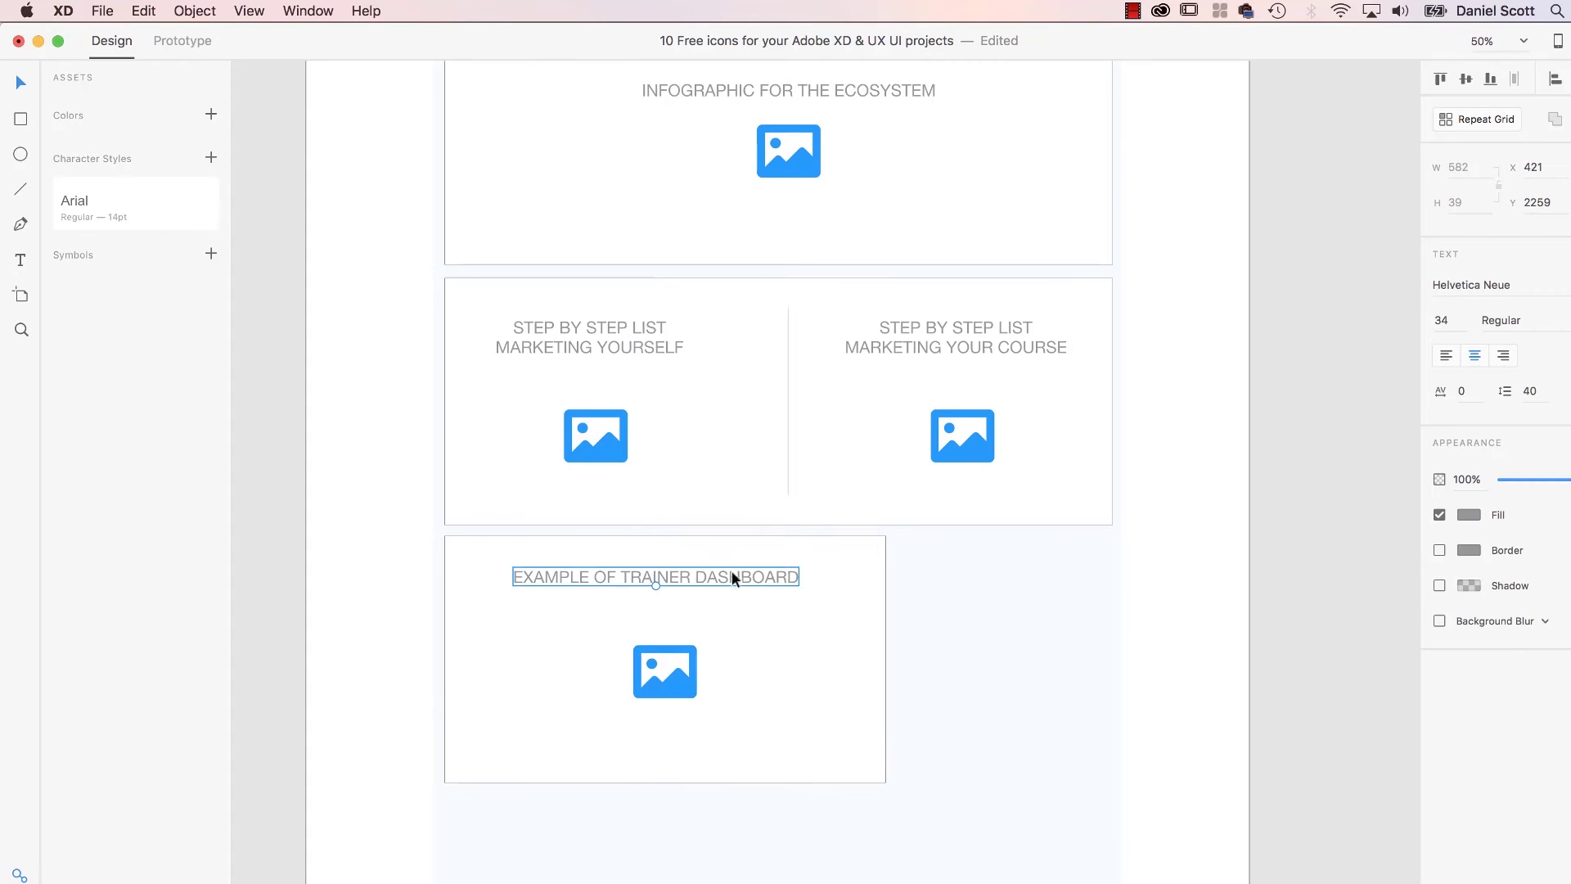
- Turn the dashboard box into a Repeat Grid with a second box to its right
left_click(731, 571)
key("super+shift+bracketright")
key("super+r")
left_click_drag(747, 666, 894, 648)
mouse_move(1006, 601)
left_mouse_down()
mouse_move(1049, 582)
mouse_move(998, 582)
left_mouse_up()
- Retitle the right box's heading DOWNLOAD IPHONE APP, split over two lines
double_click(1045, 578)
double_click(998, 582)
type("DOWNL")
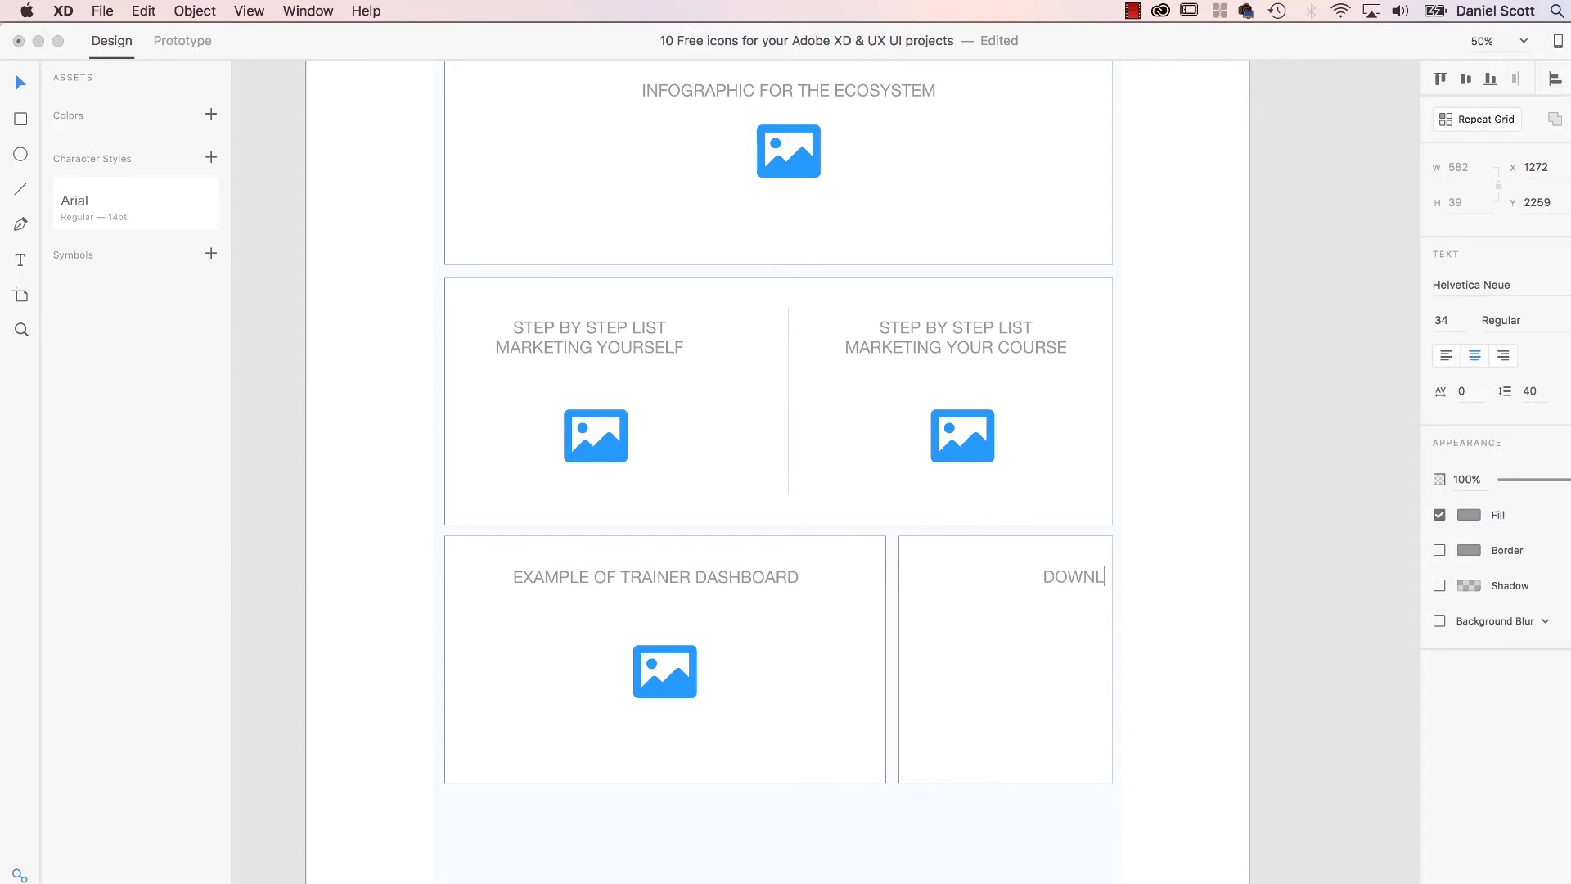
type("OAD IPHONE APP")
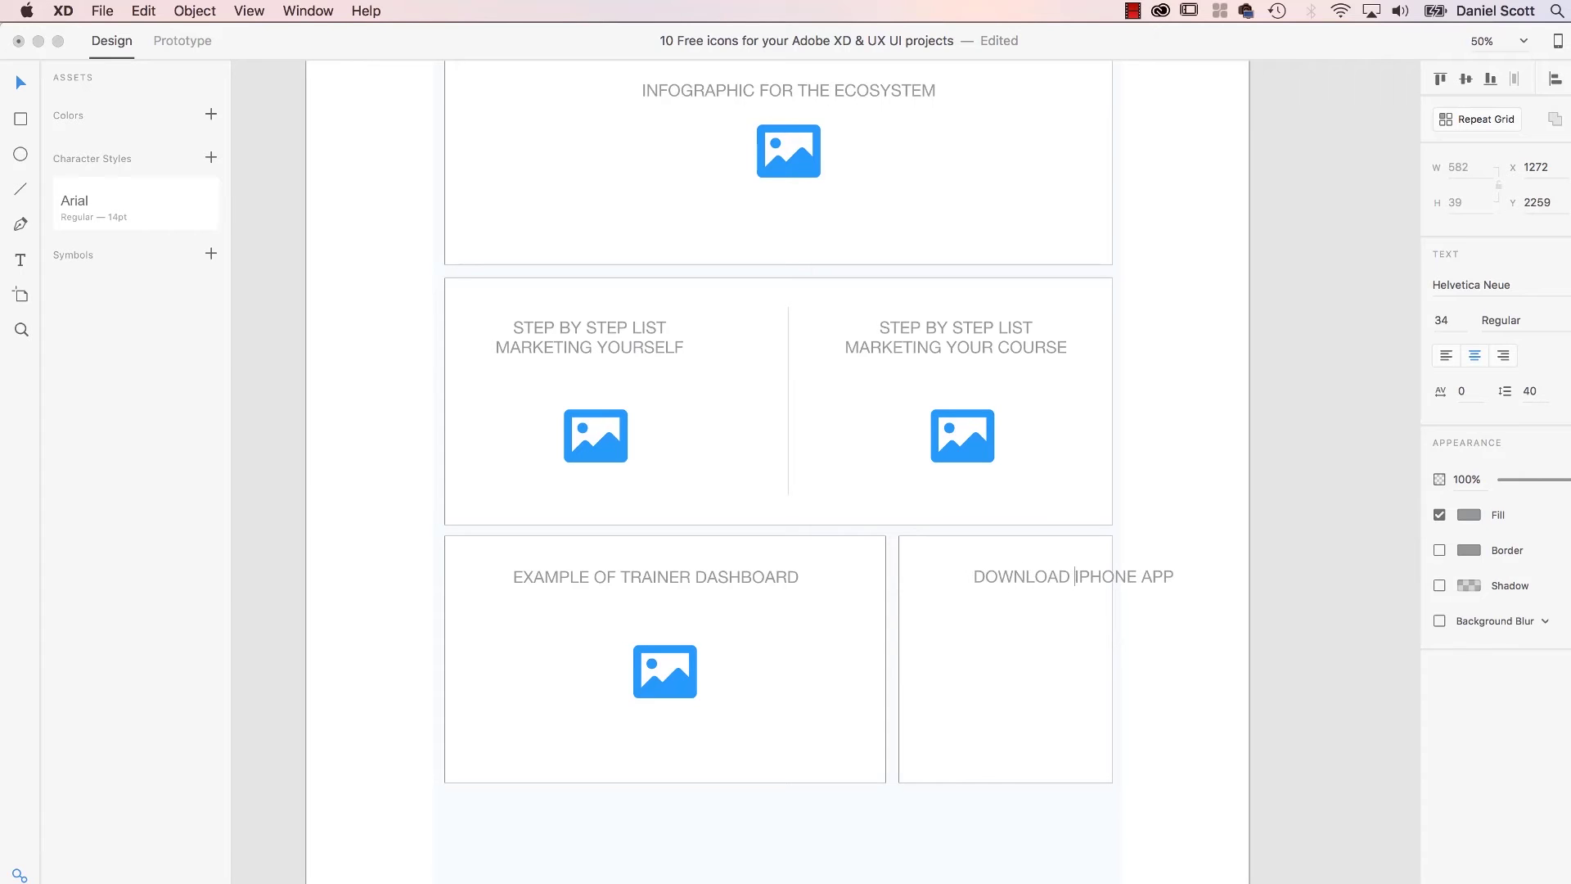
key("Return")
- Centre the two-line DOWNLOAD IPHONE APP heading within the right box
key("Escape")
left_click_drag(1051, 586, 1031, 666)
key("Escape")
- Extend the stacked boxes to add a full-width box below the dashboard row
scroll(1207, 696, "down", 5)
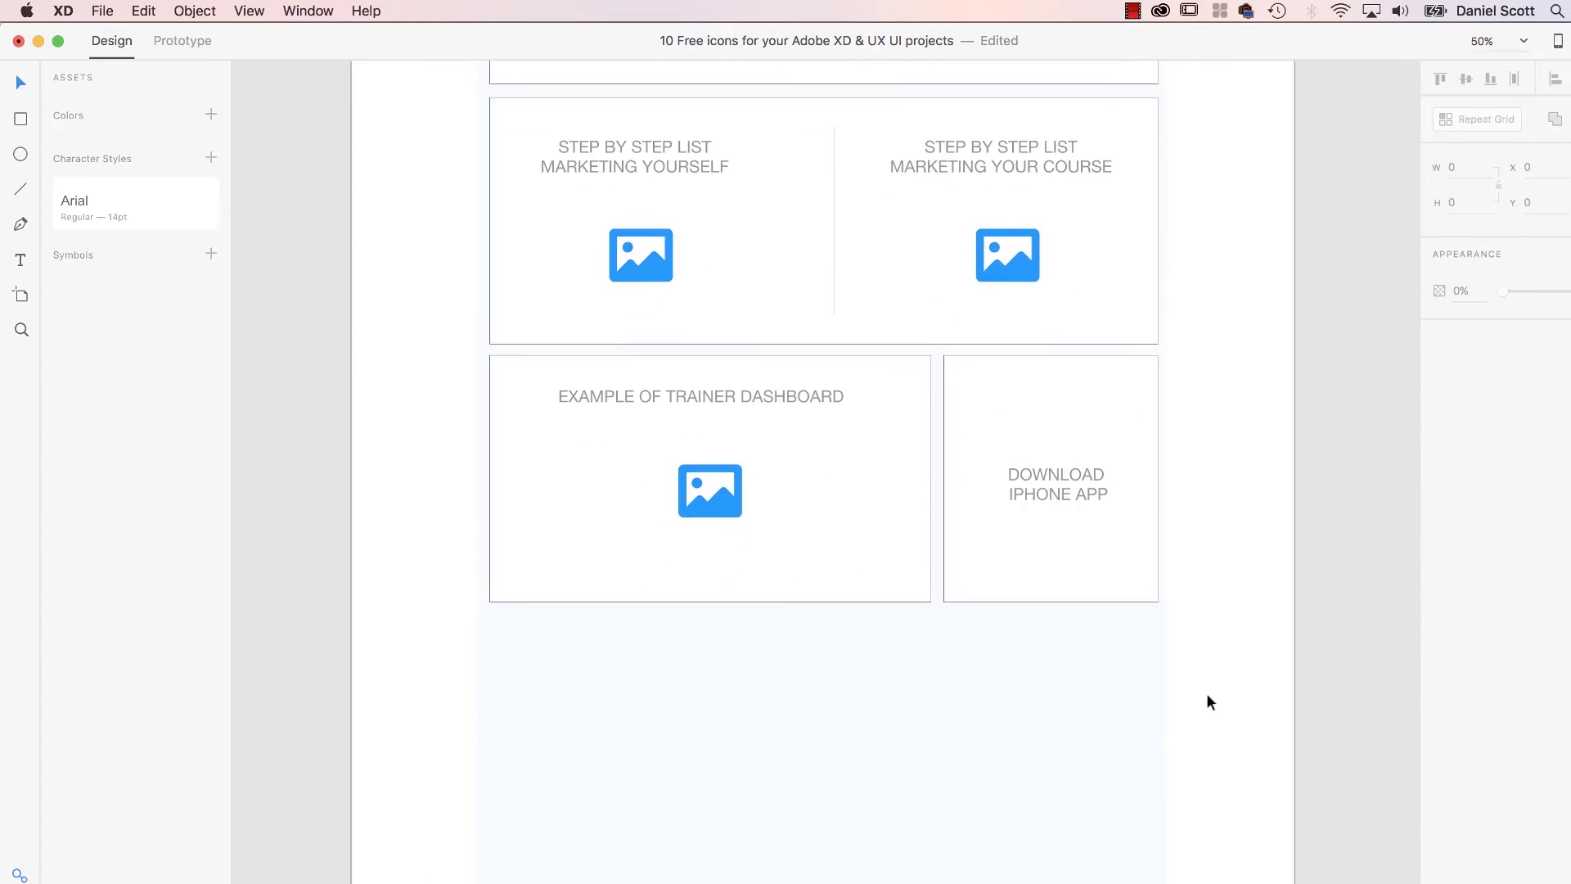
left_click(892, 210)
left_click_drag(892, 211, 922, 697)
left_click(922, 695)
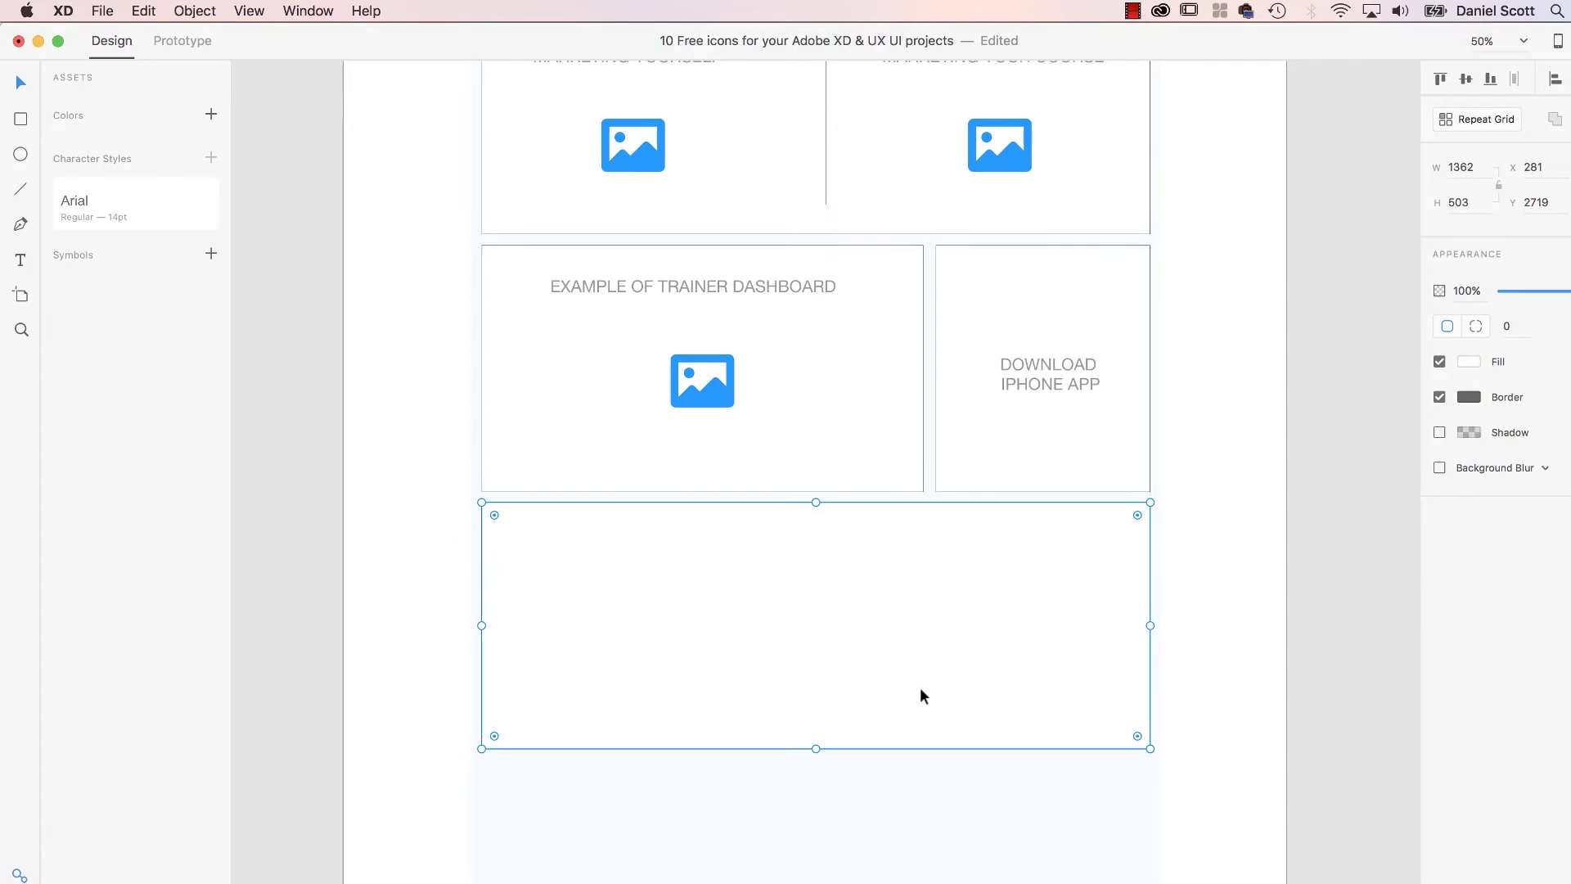
- Copy a heading into the new box, retype it FEATURE LIST and move it left
double_click(719, 290)
left_click_drag(719, 291, 672, 532)
double_click(671, 533)
type("FEATURE LIST")
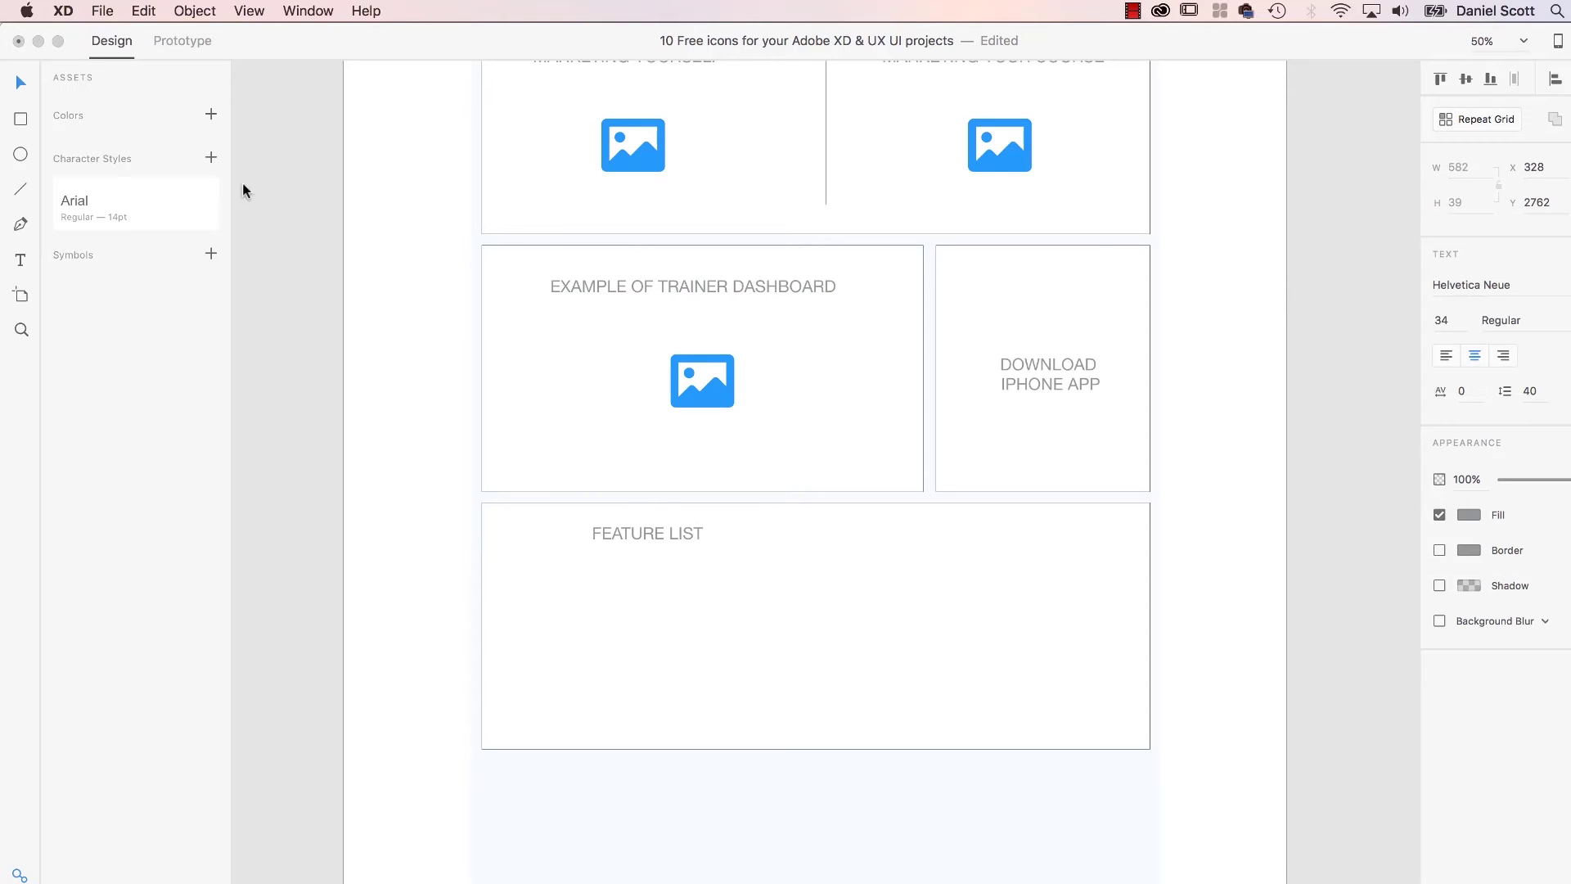
key("Escape")
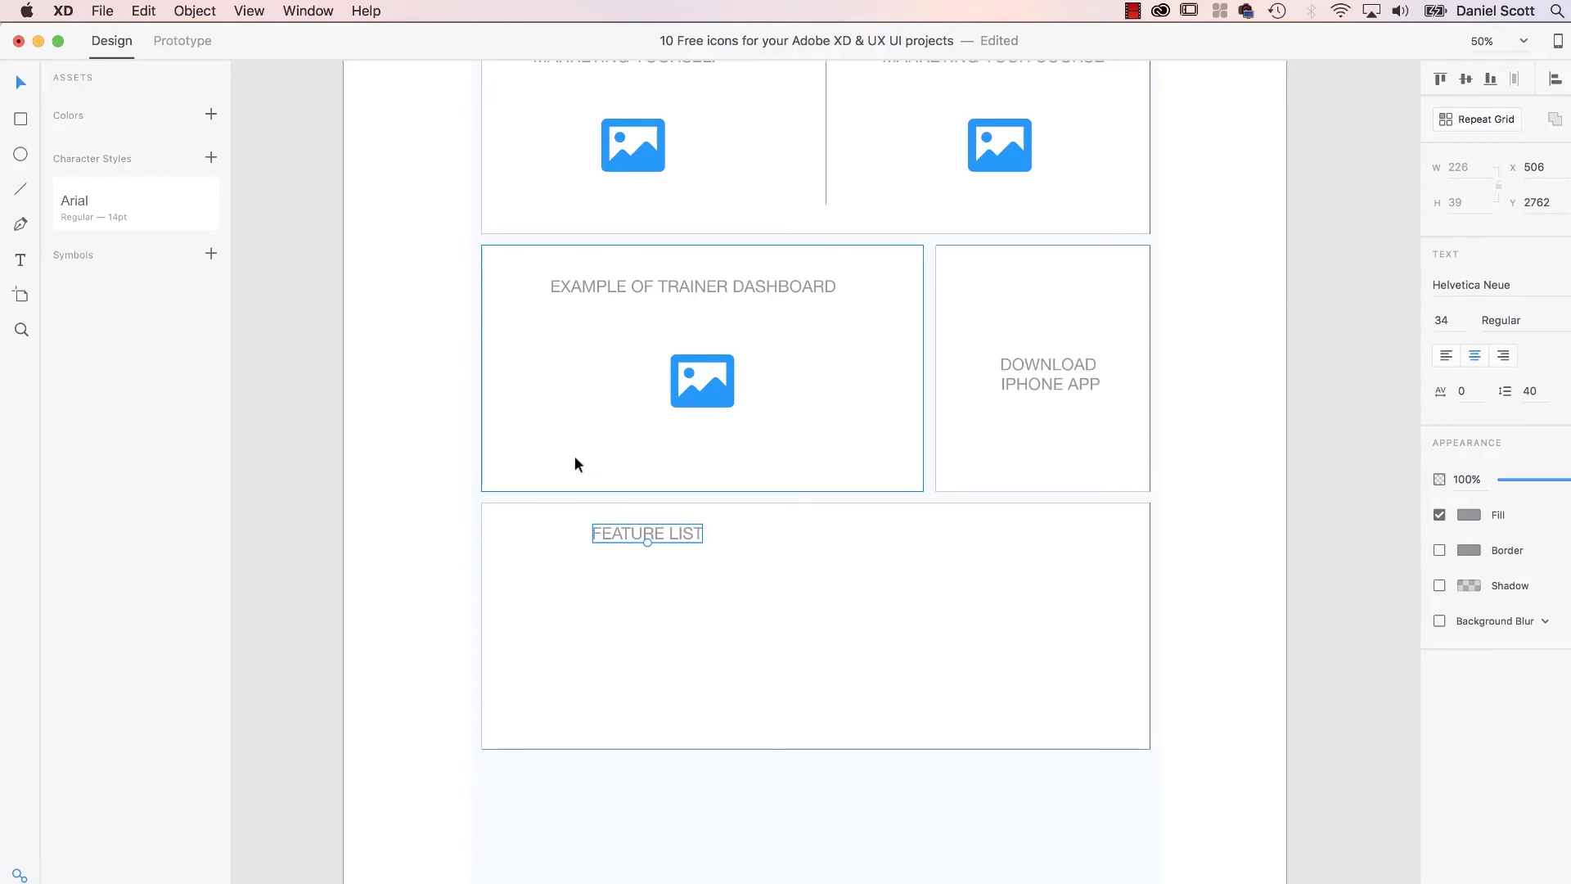
double_click(690, 533)
left_click_drag(676, 535, 600, 537)
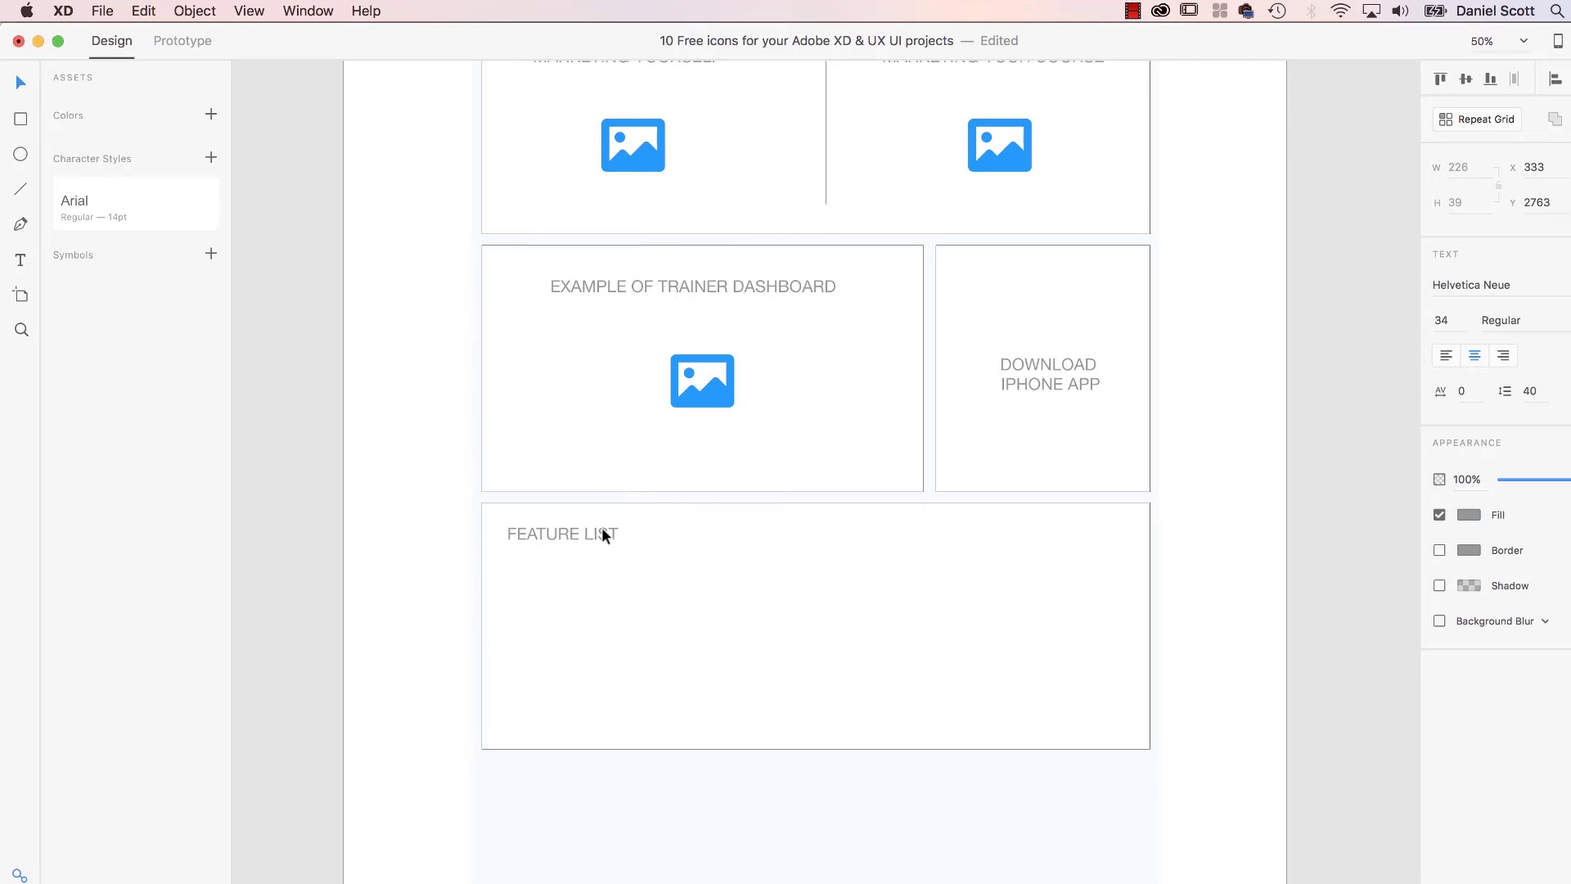
left_click(1228, 516)
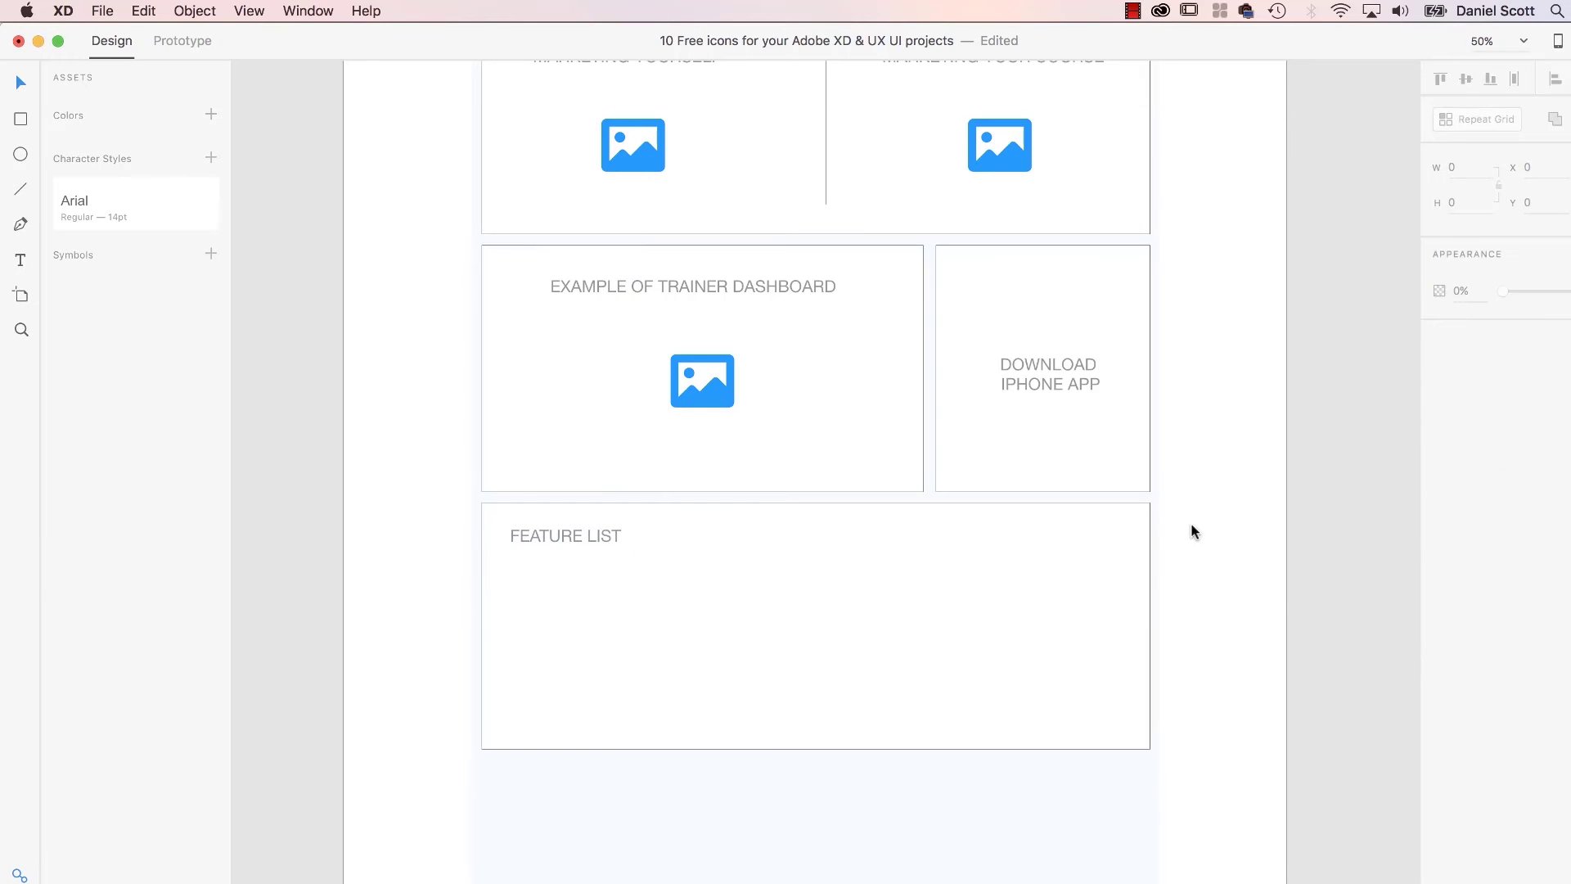
key("super+Tab")
key("super+Tab")
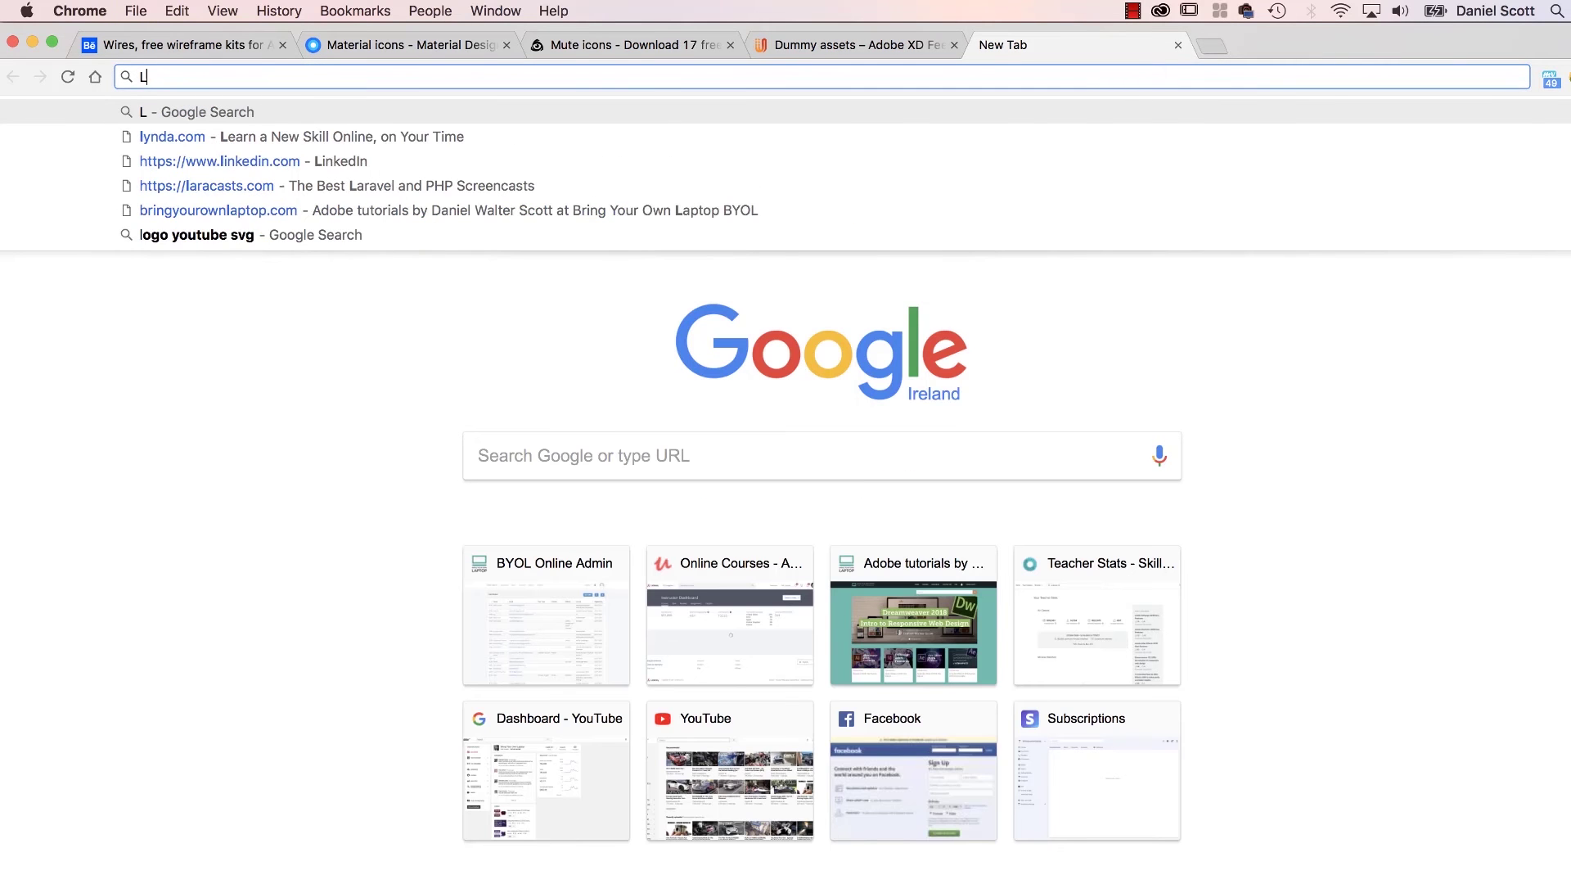
key("BackSpace")
- Open lipsum.com in a new Chrome tab
type("i")
key("BackSpace")
type("lipsum.com")
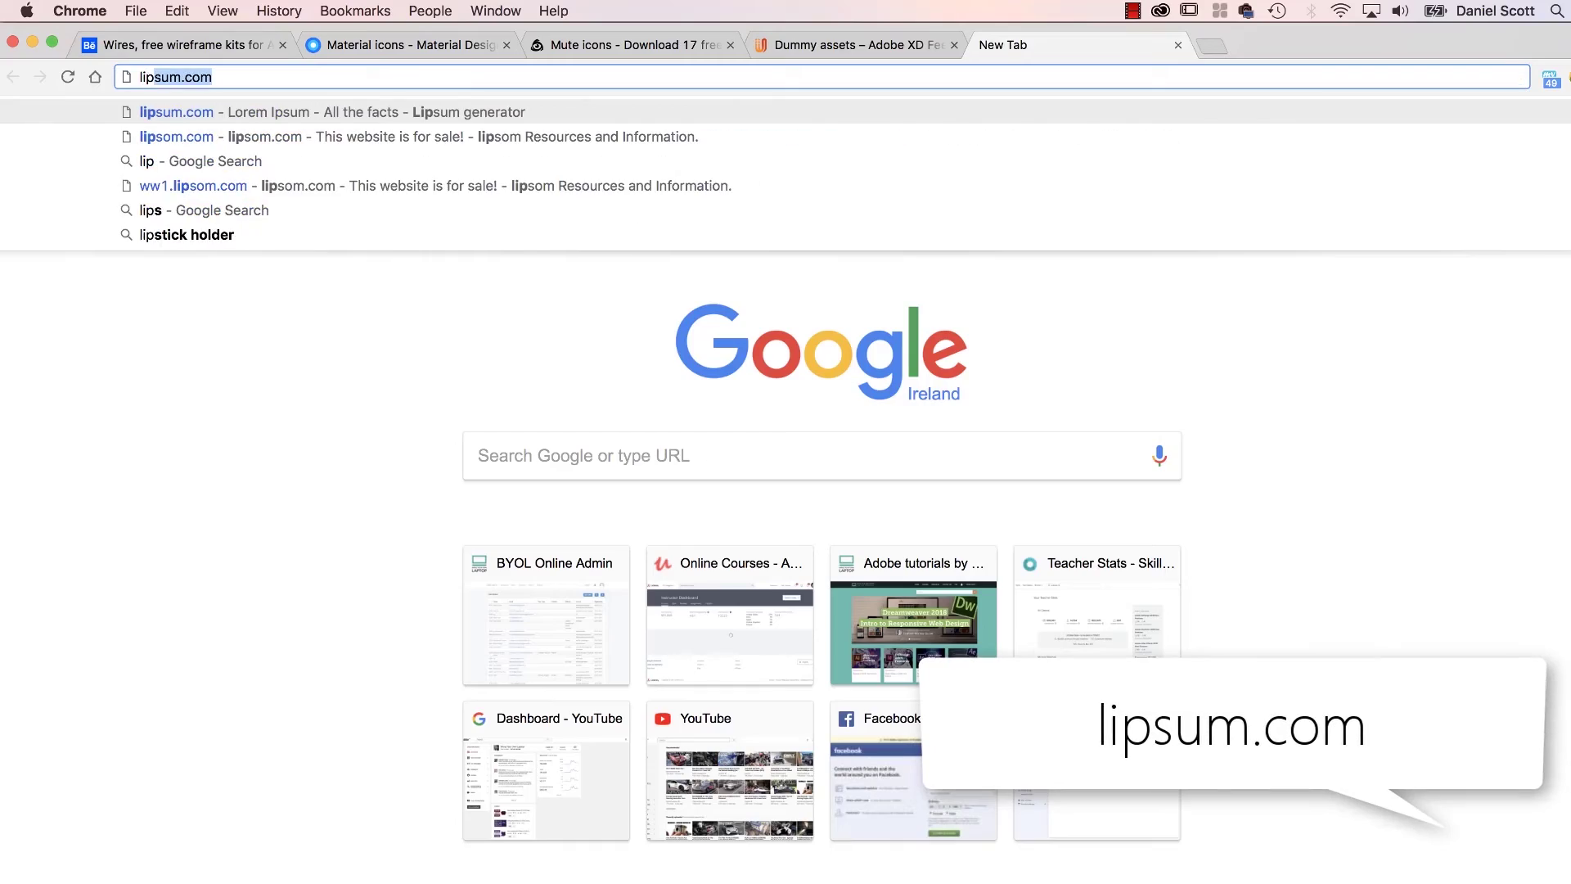
key("Return")
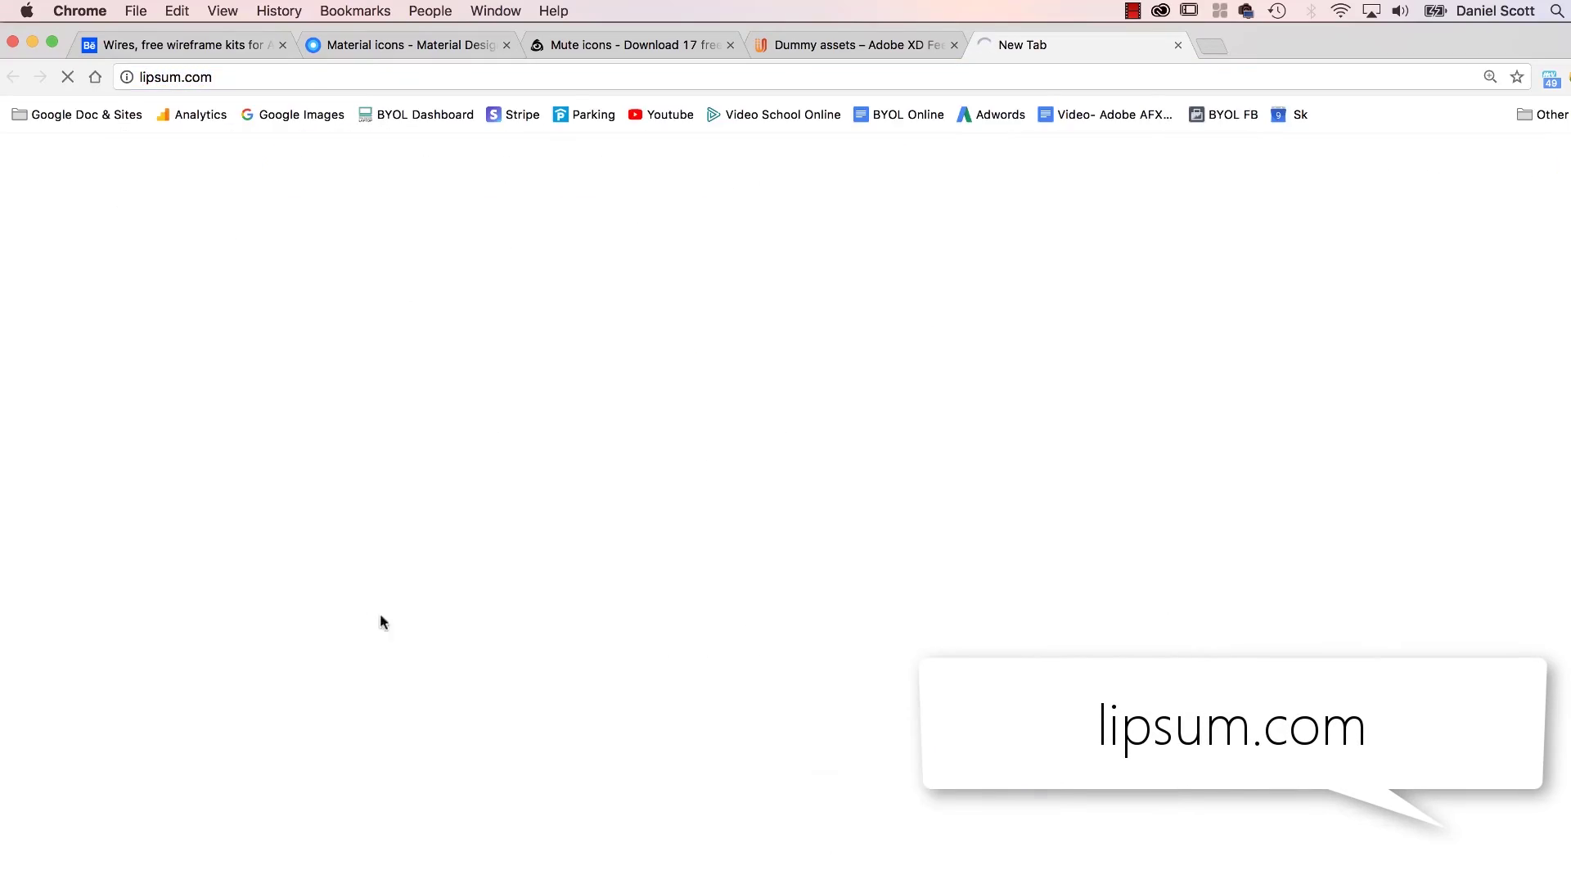
- Generate one paragraph of Lorem Ipsum on lipsum.com
scroll(507, 505, "down", 5)
scroll(508, 505, "down", 8)
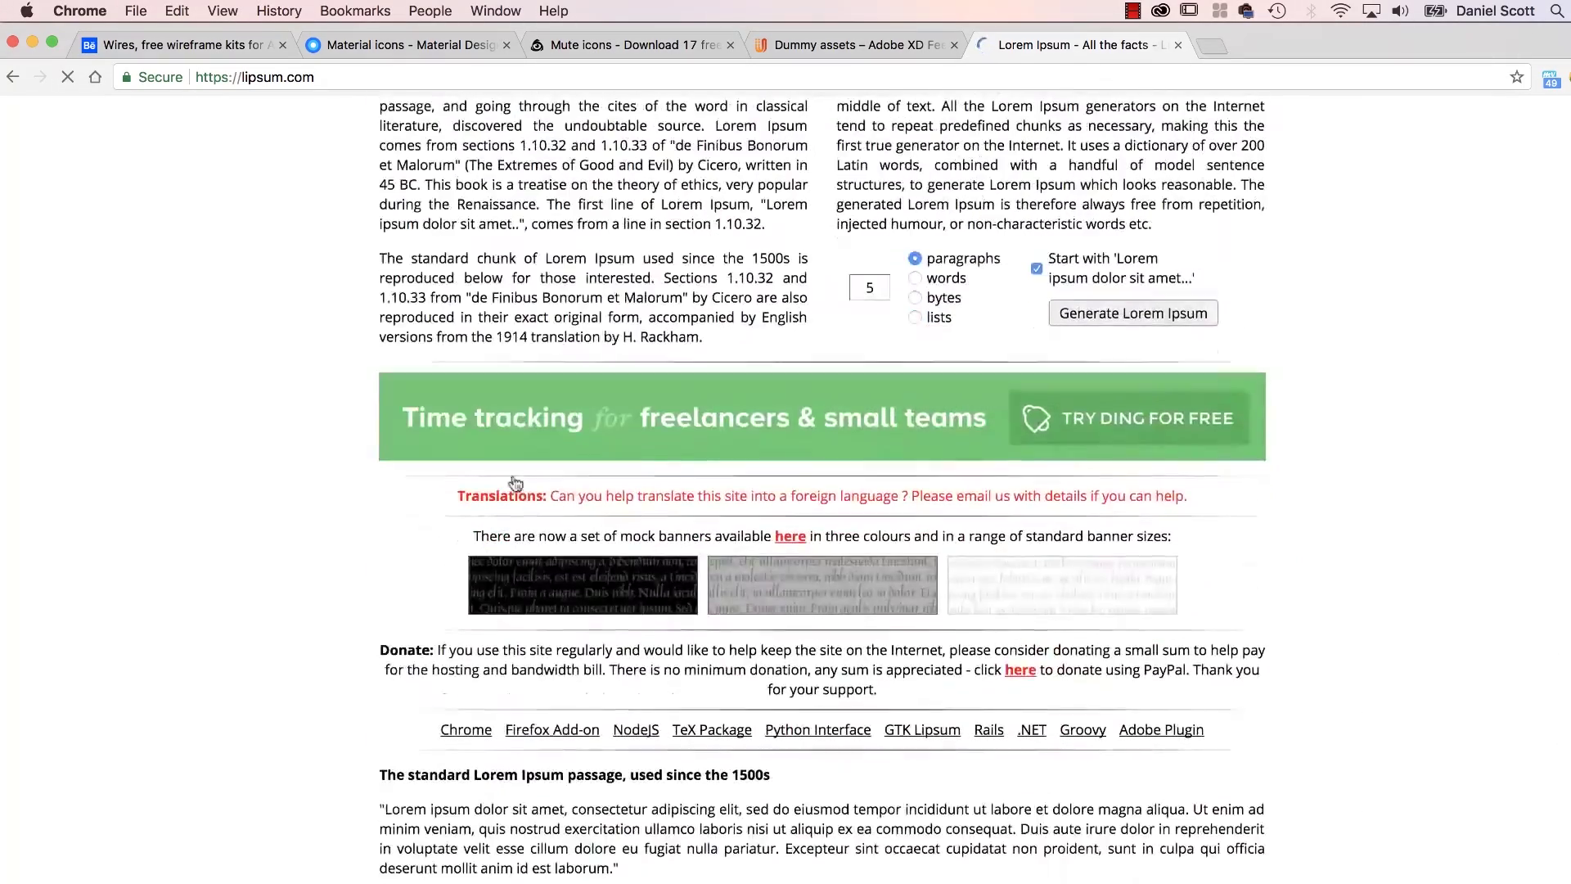
left_click(947, 284)
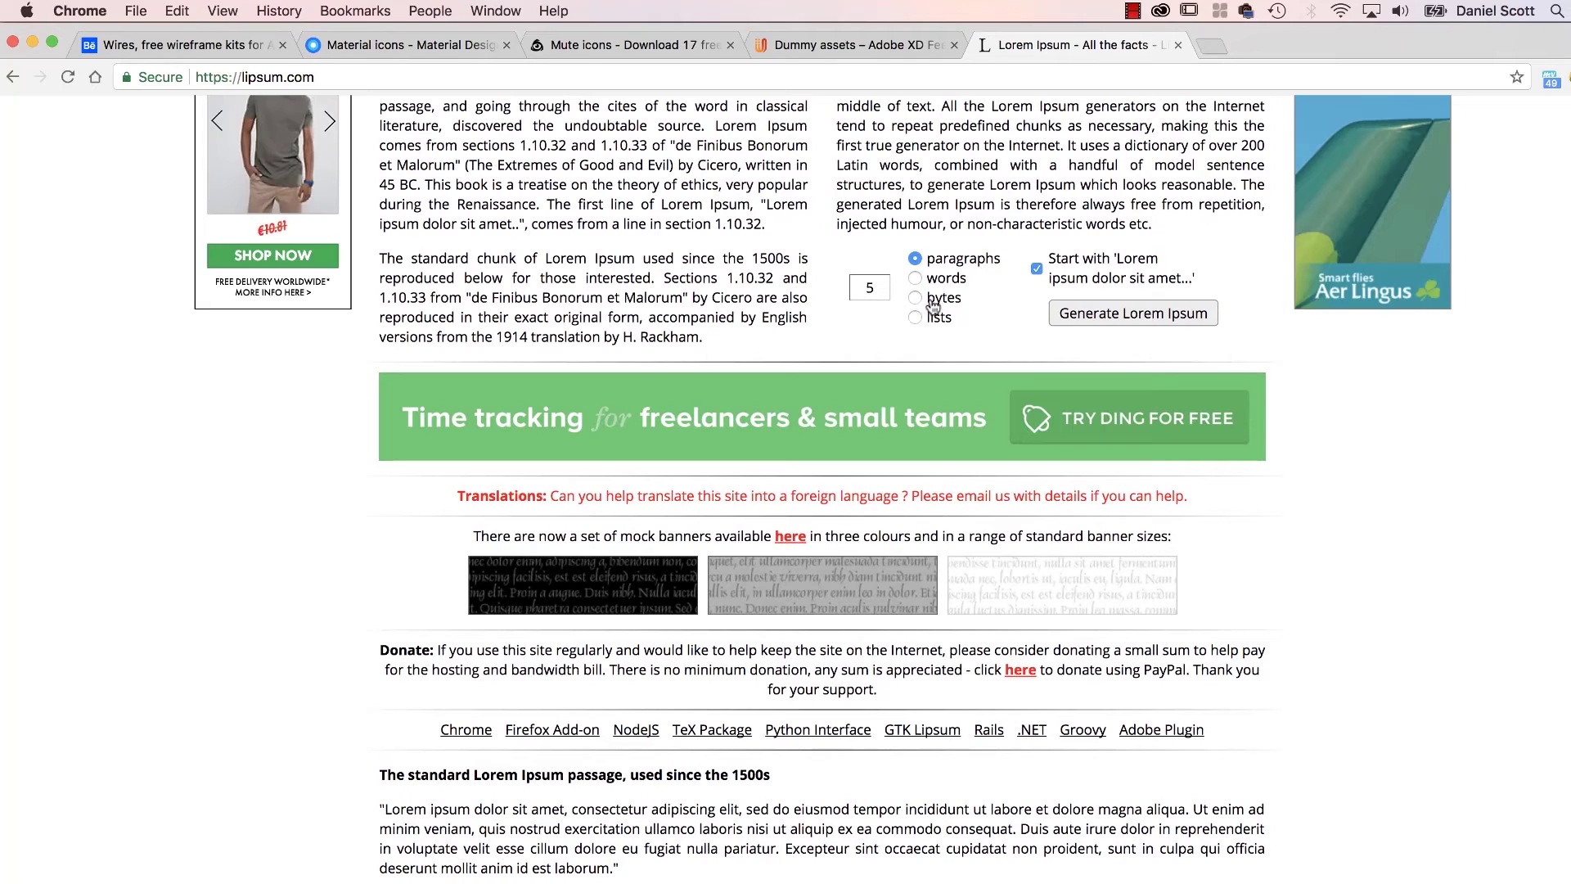
left_click(859, 291)
left_click(957, 261)
left_click(878, 289)
left_click(1133, 312)
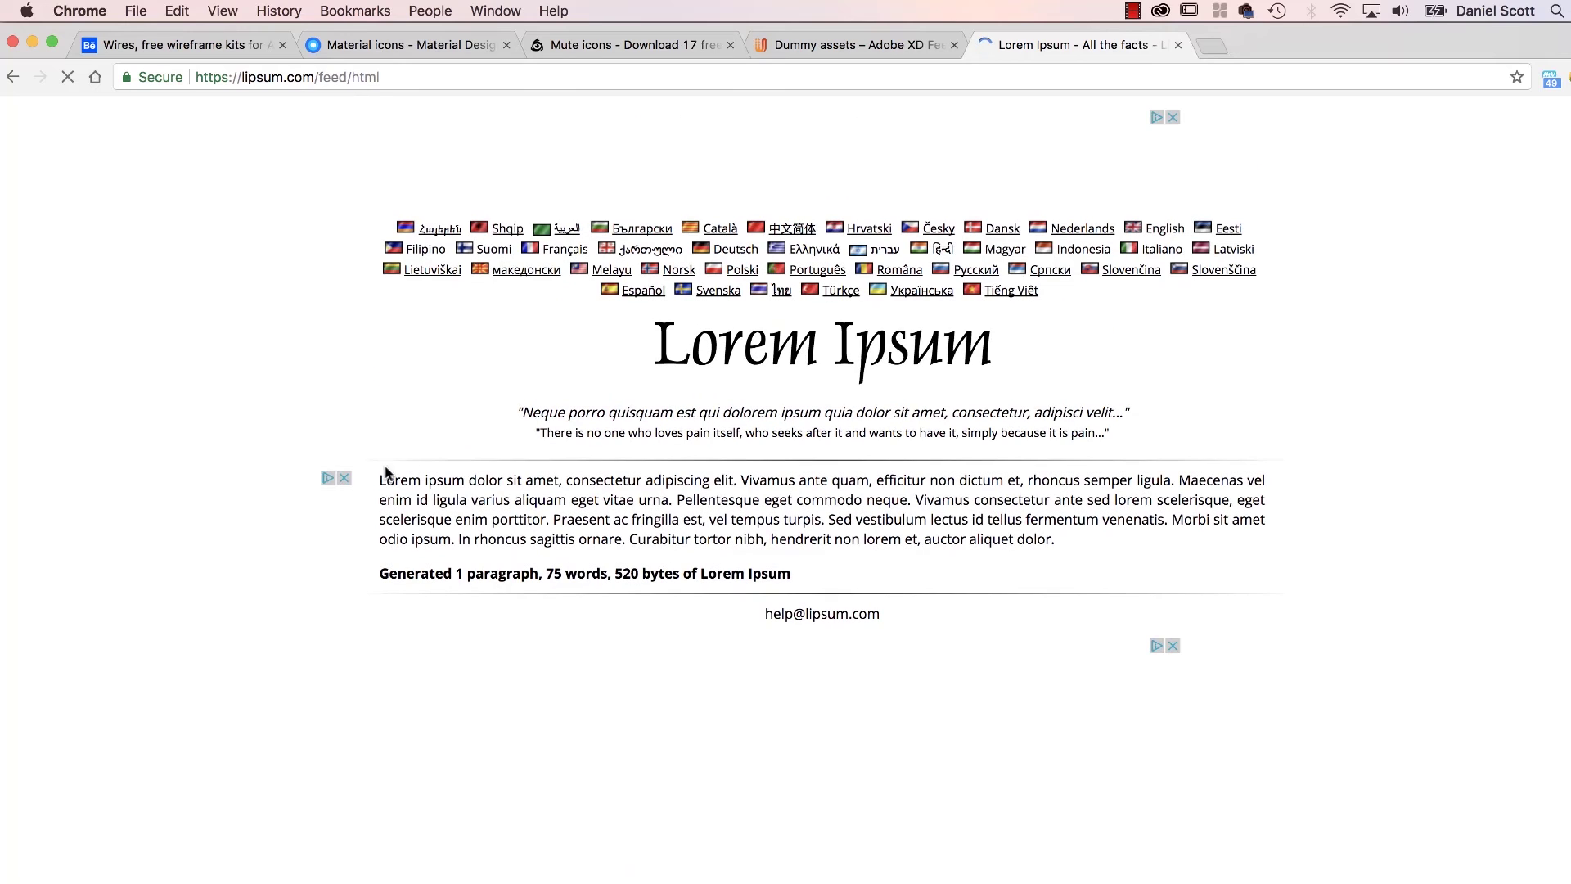
- Select the generated paragraph's first sentence and switch back to Adobe XD
left_click_drag(382, 479, 755, 481)
key("super+c")
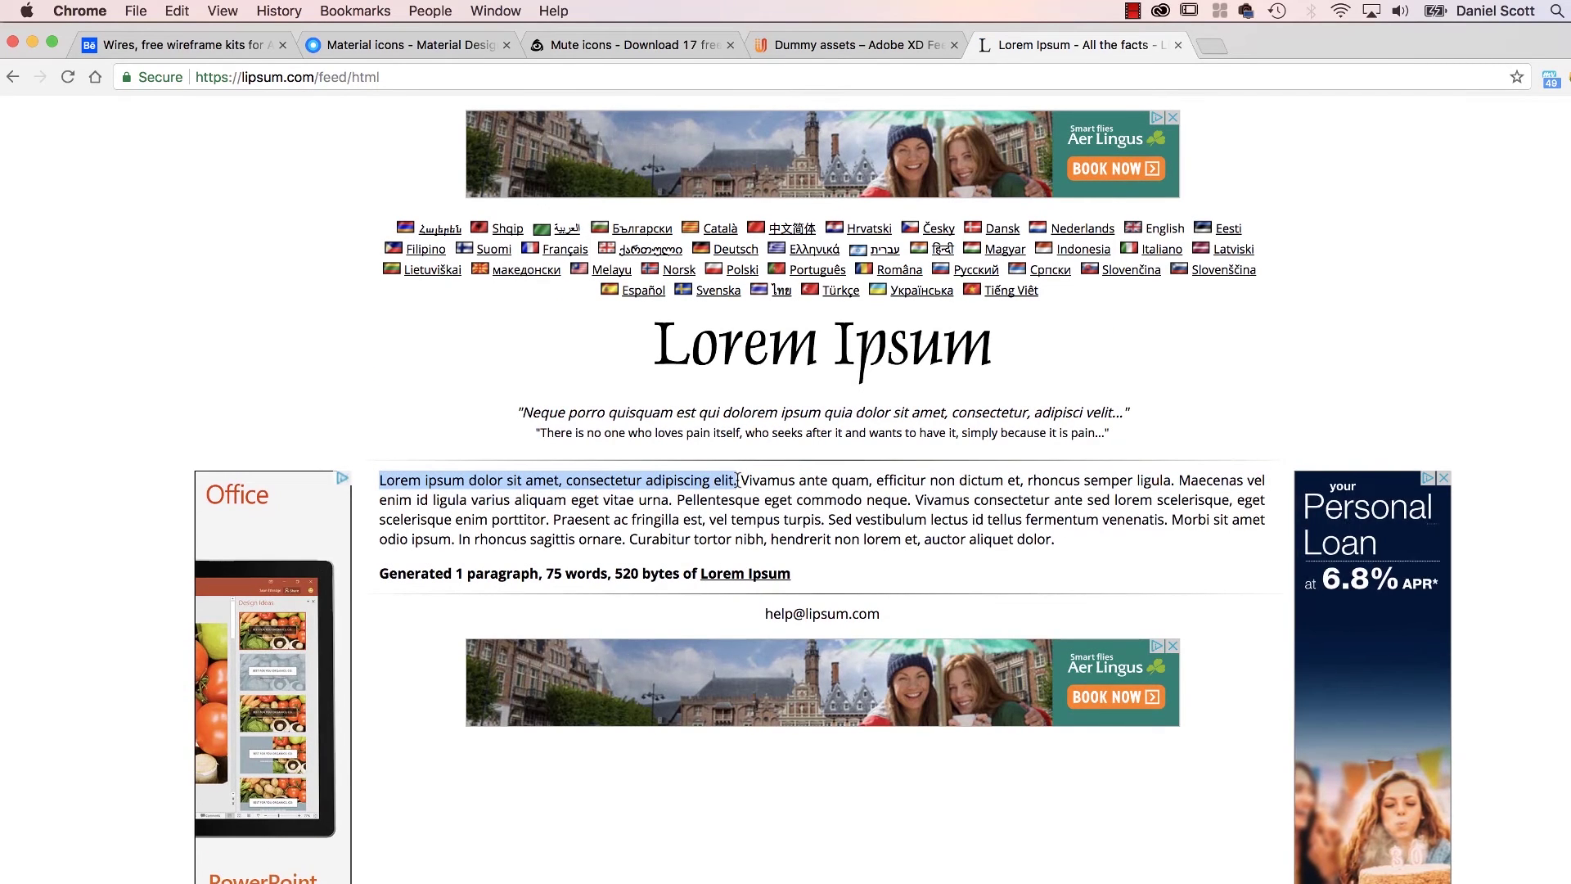
key("super+Tab")
left_click(510, 533)
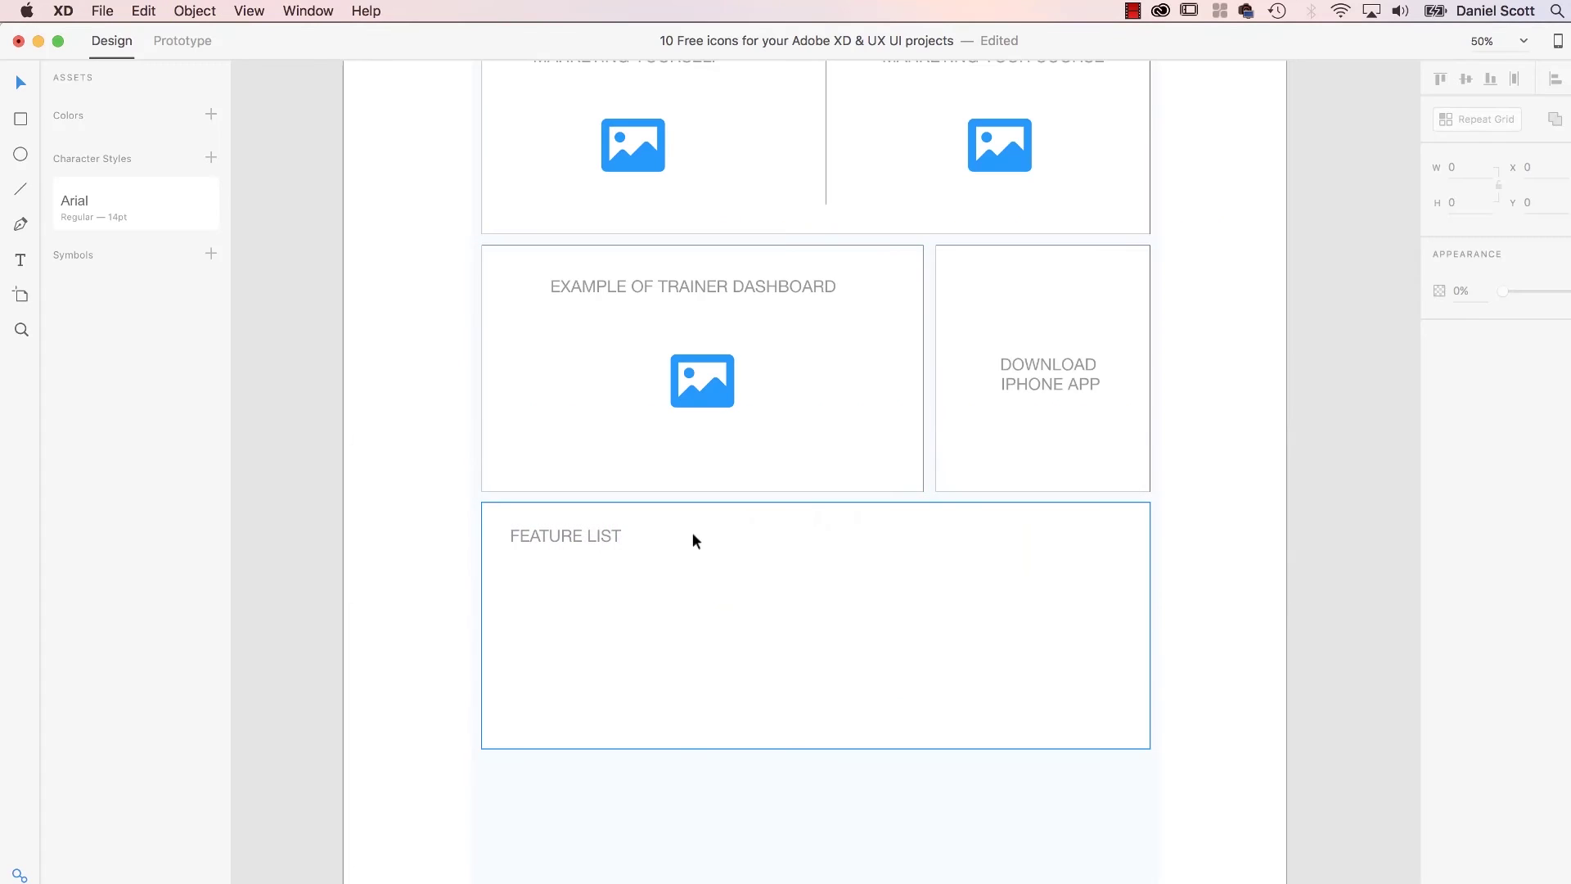
- Paste the Lorem ipsum sentence as an Arial text box inside the Feature List box
left_click(21, 260)
left_click(516, 571)
key("super+v")
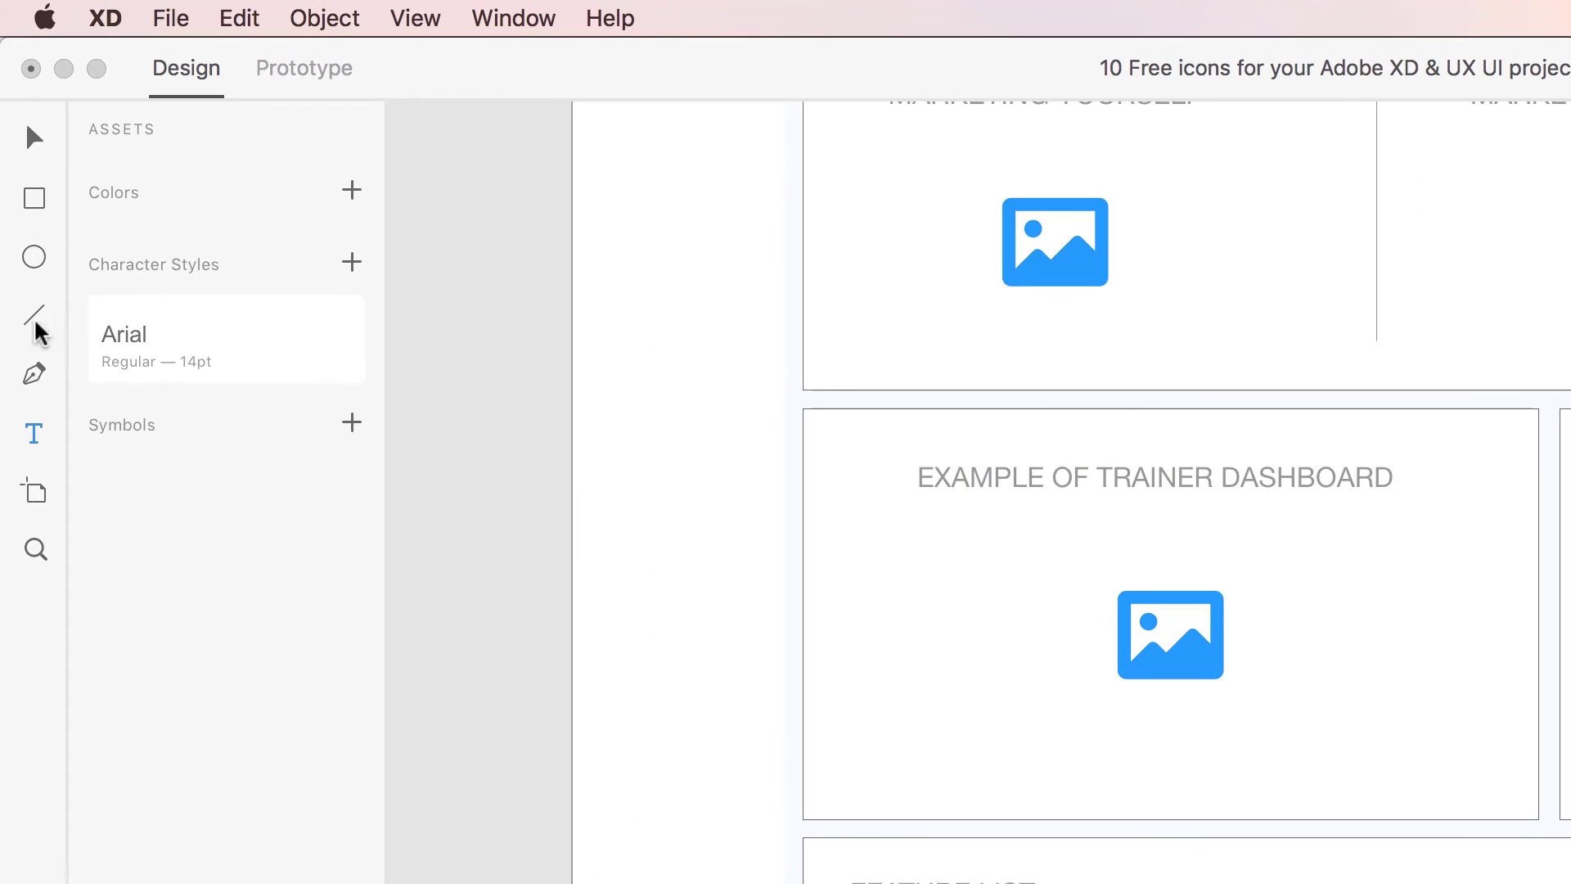
left_click(200, 347)
left_click(1362, 72)
left_click(1300, 155)
scroll(645, 742, "left", 5)
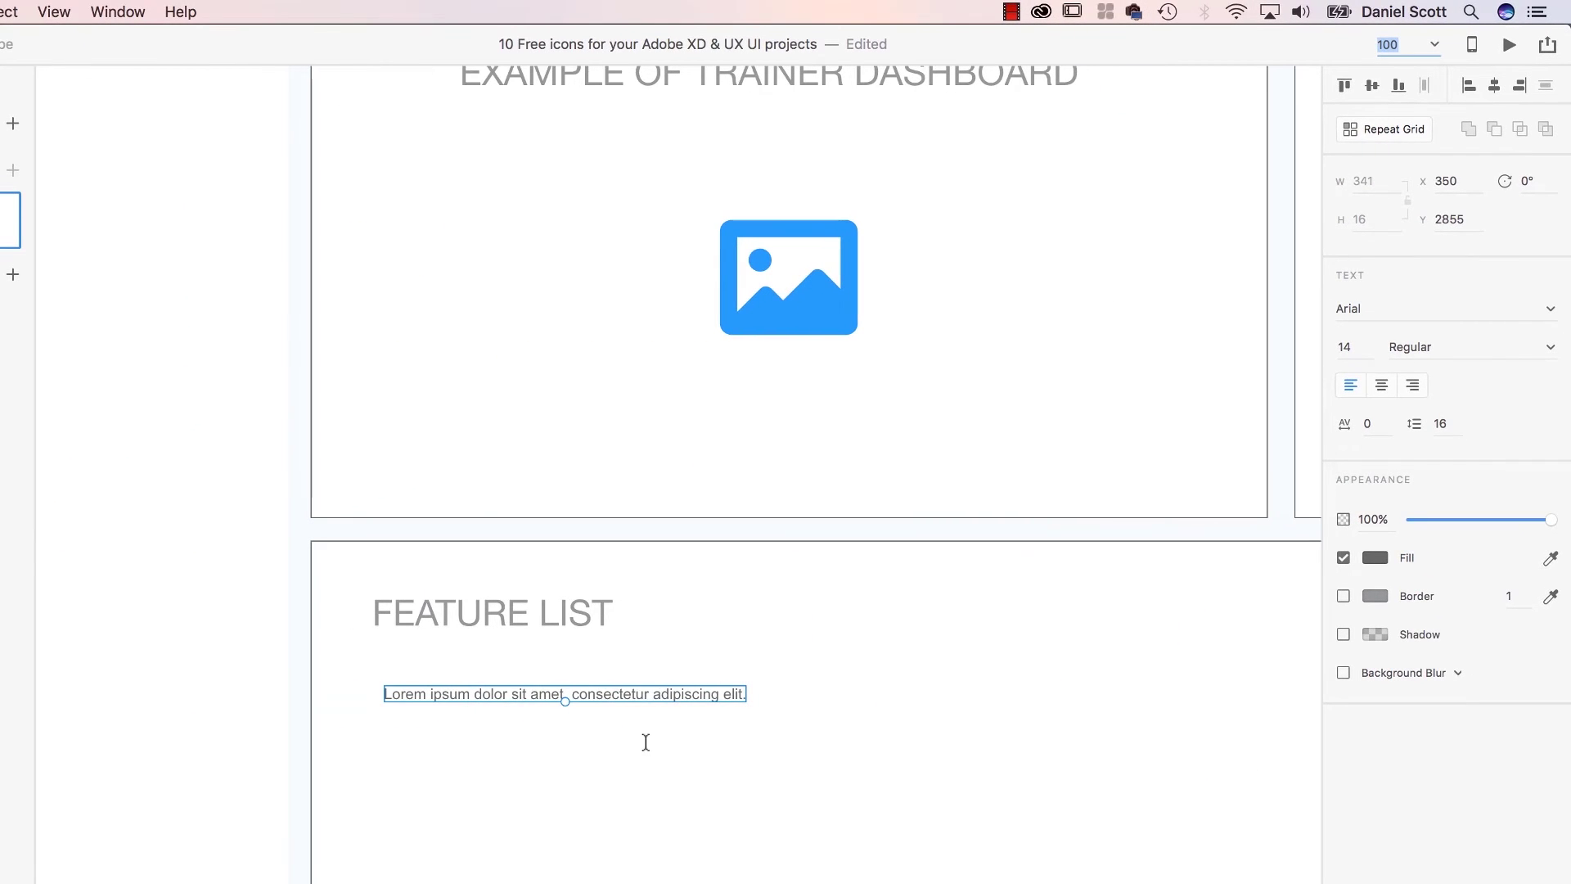
- Set the placeholder text's font size to 18
double_click(669, 695)
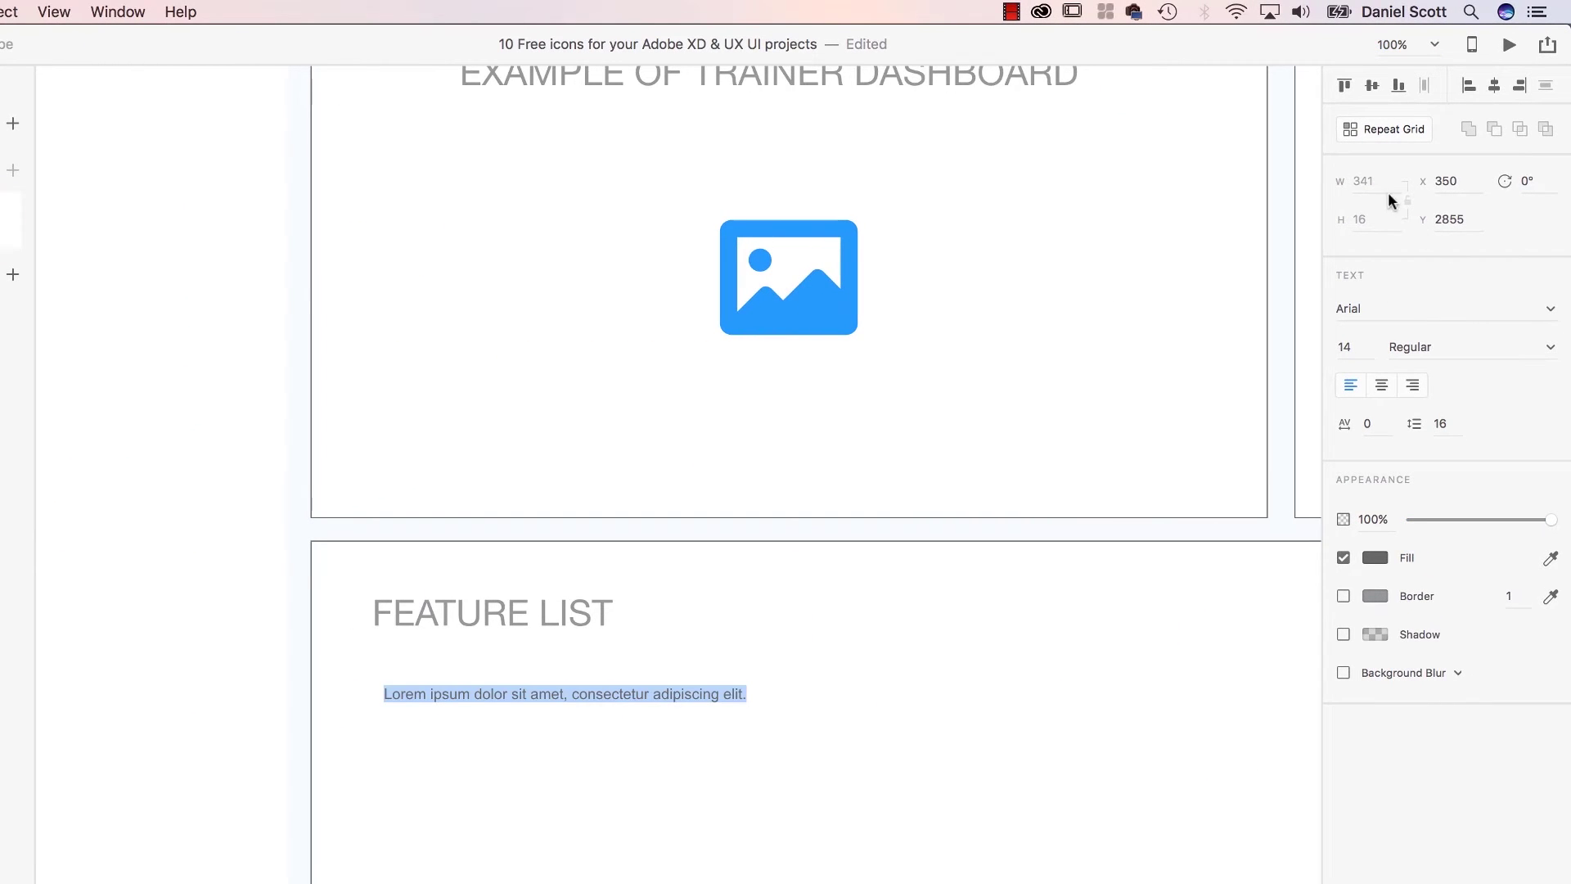
left_click(1364, 353)
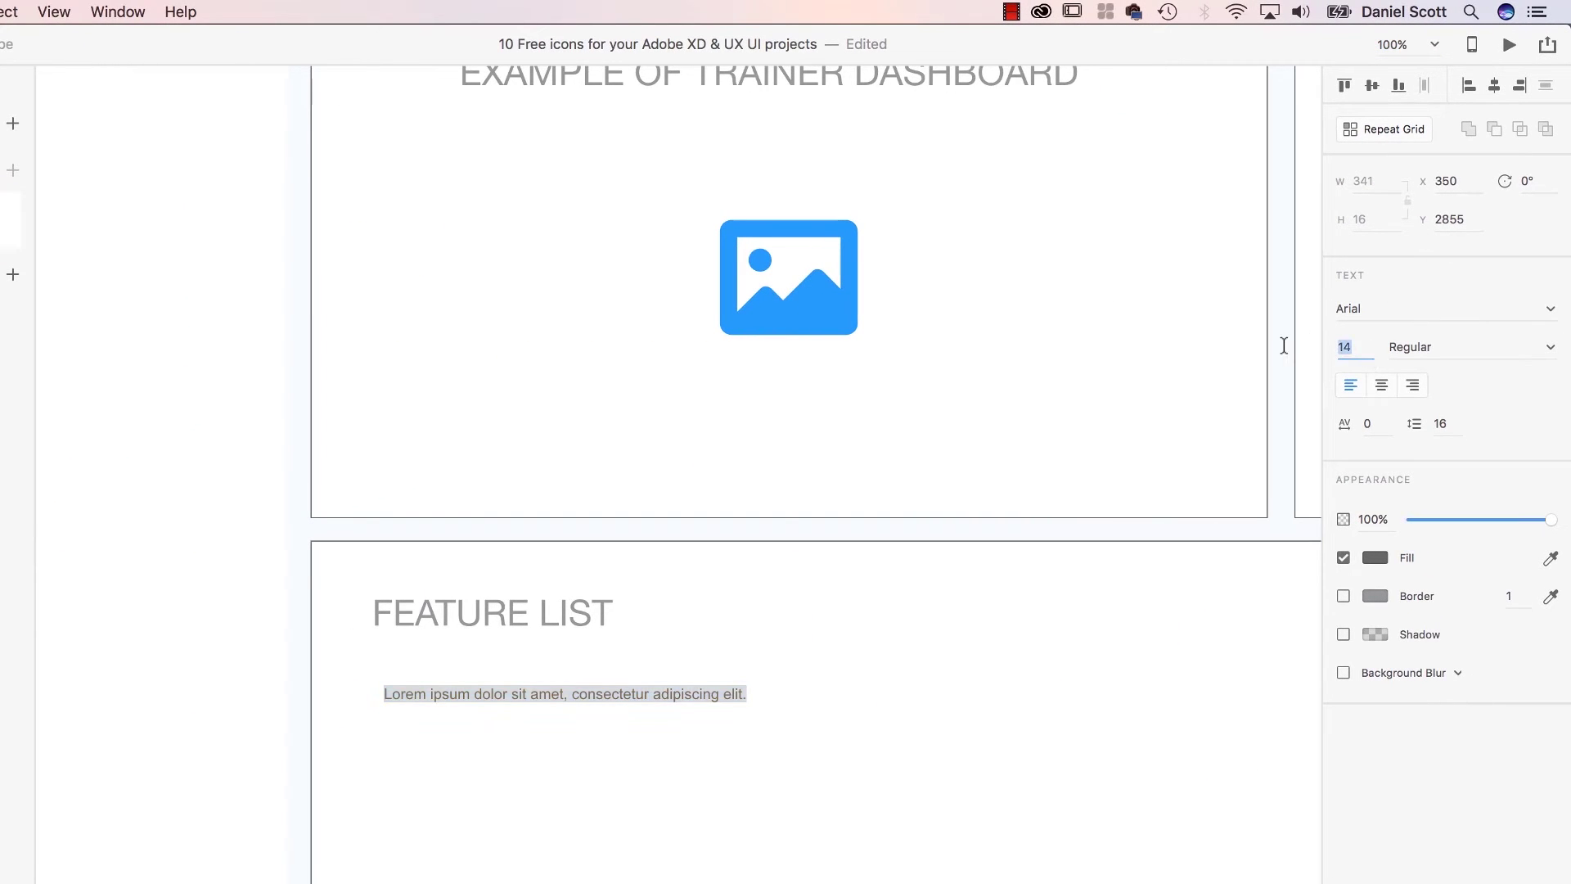
type("18")
key("Return")
key("Escape")
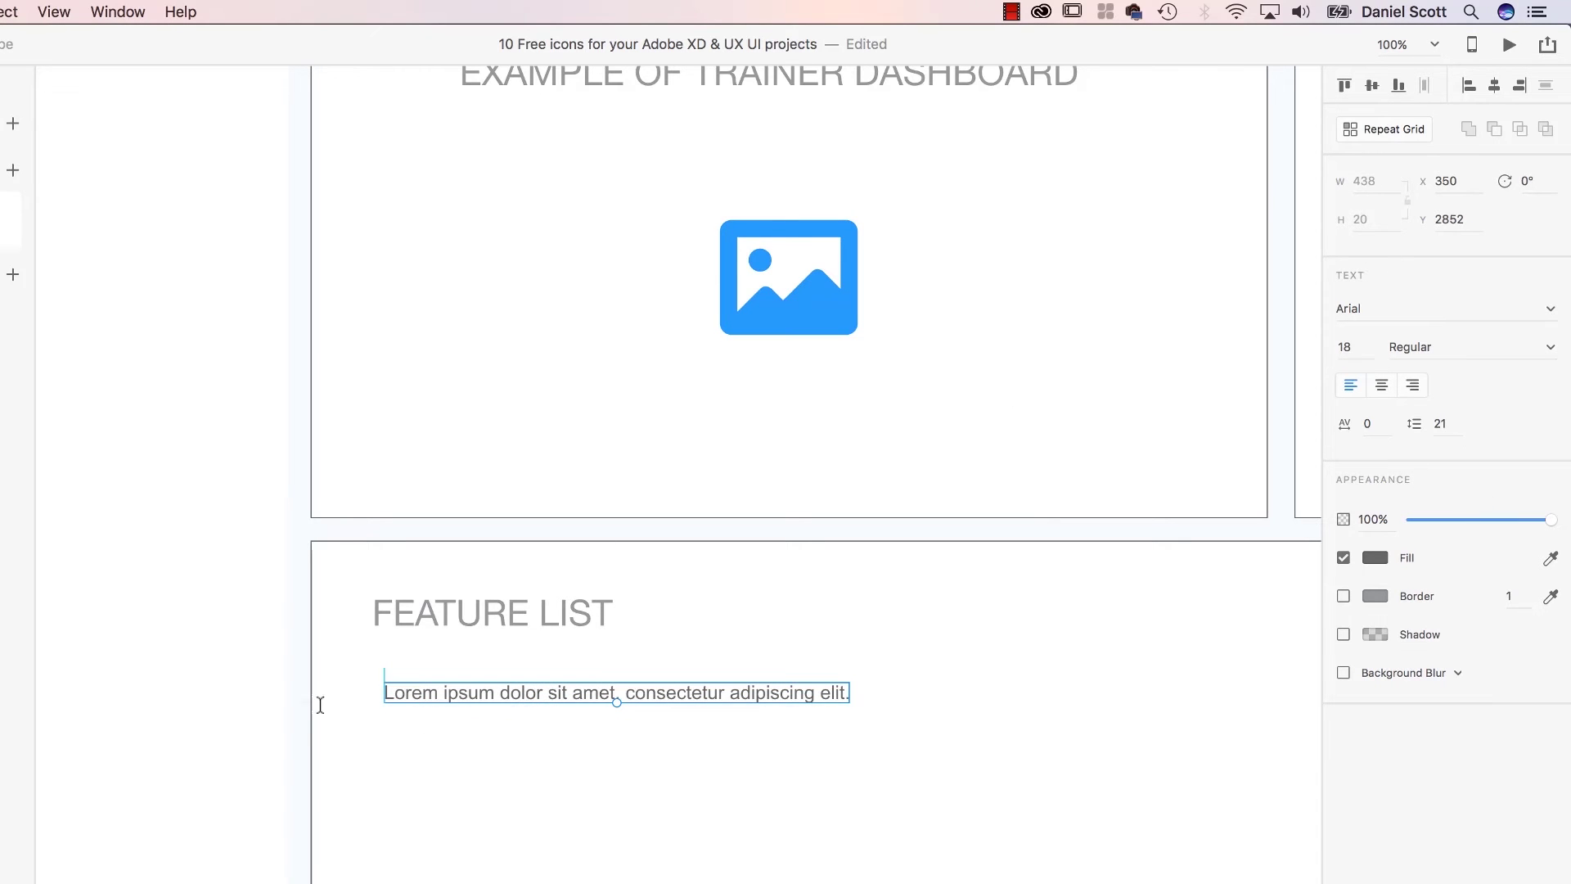
- Add a • bullet in front of the Lorem ipsum line
double_click(418, 698)
left_click(384, 692)
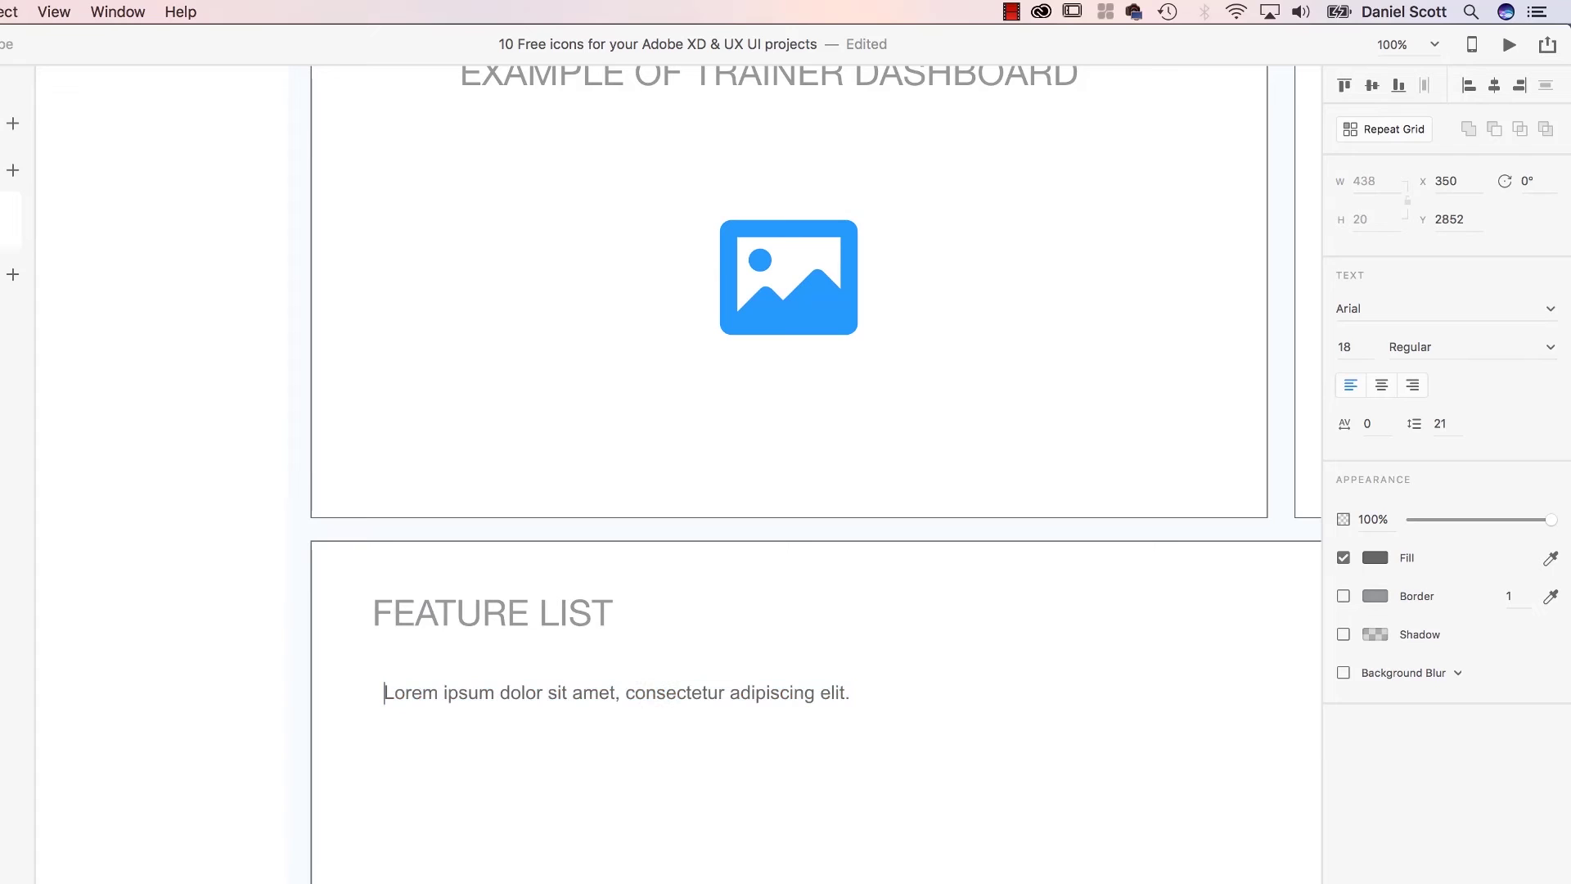
type("•")
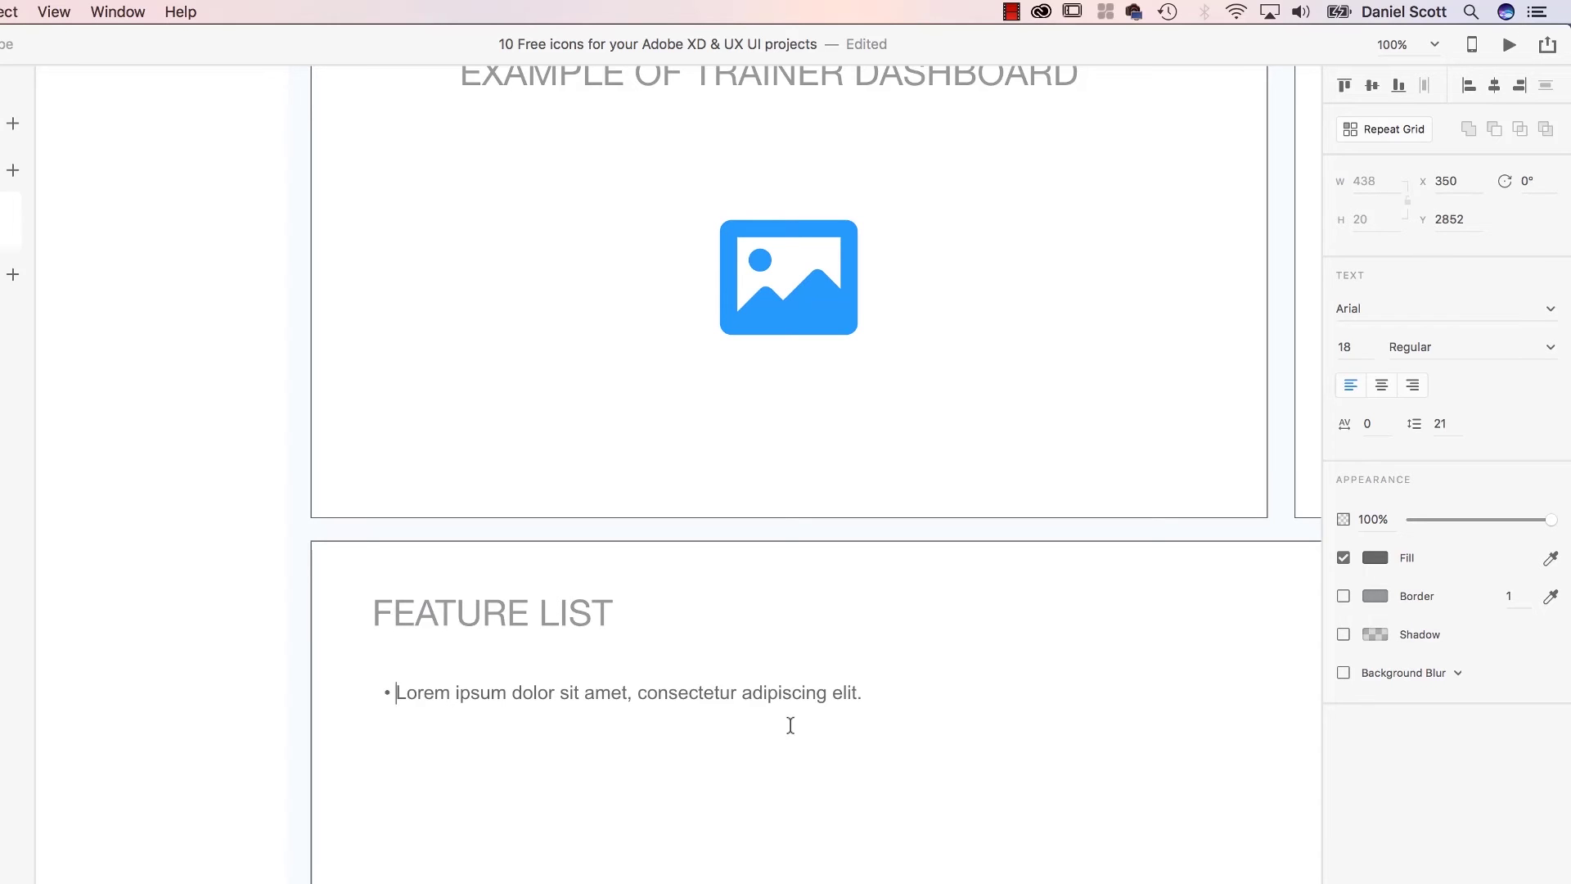
key("Escape")
key("super+minus")
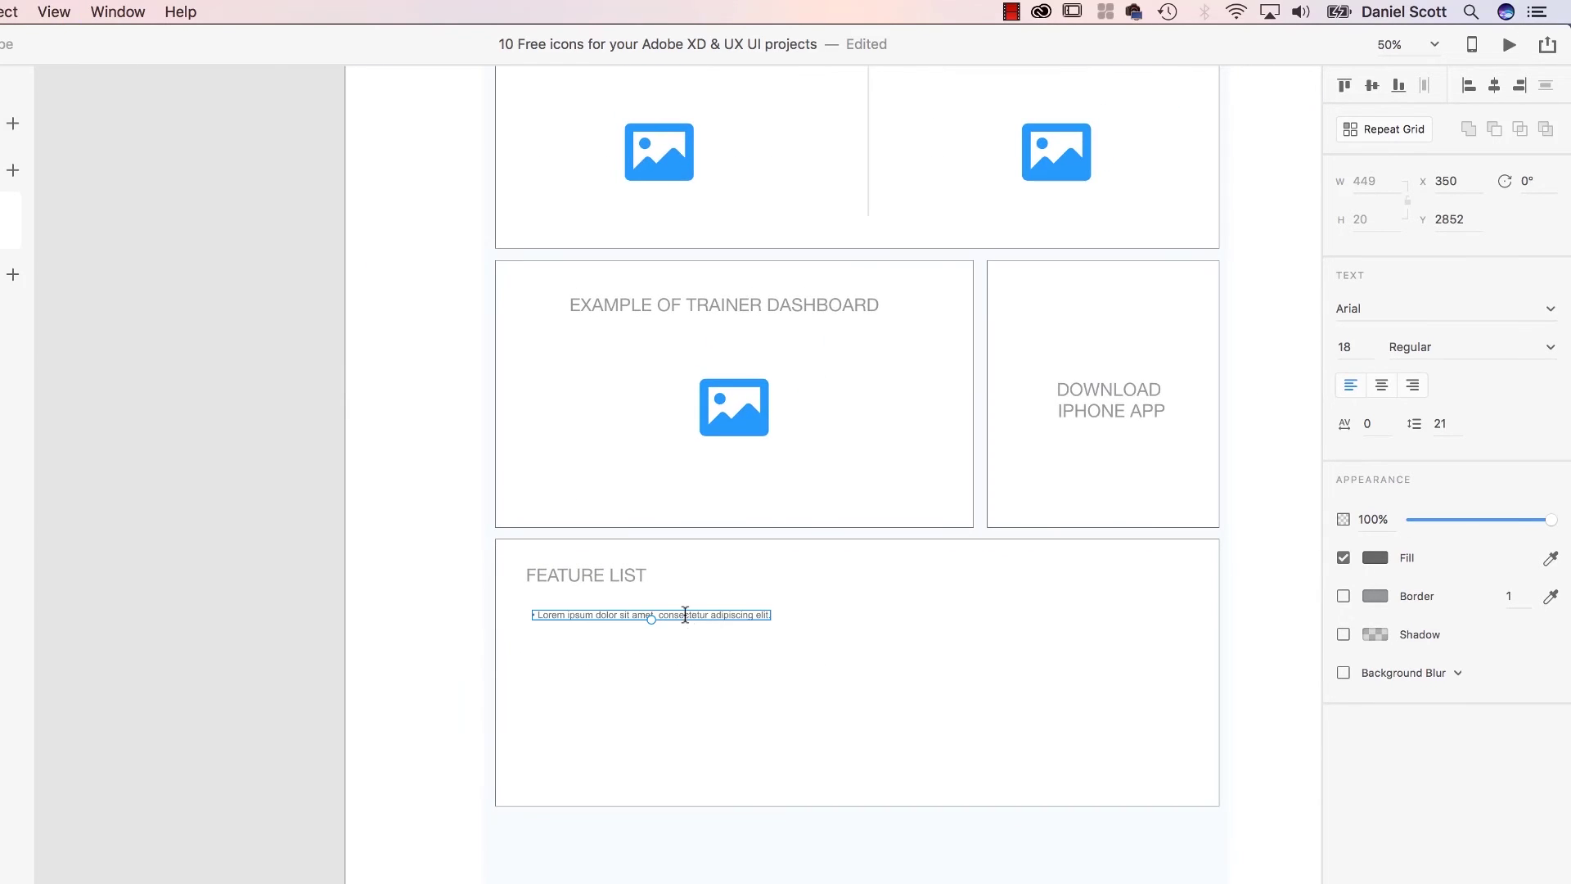
- Repeat the bulleted line until the list holds nine lines
double_click(719, 614)
key("super+c")
key("Right")
key("Return")
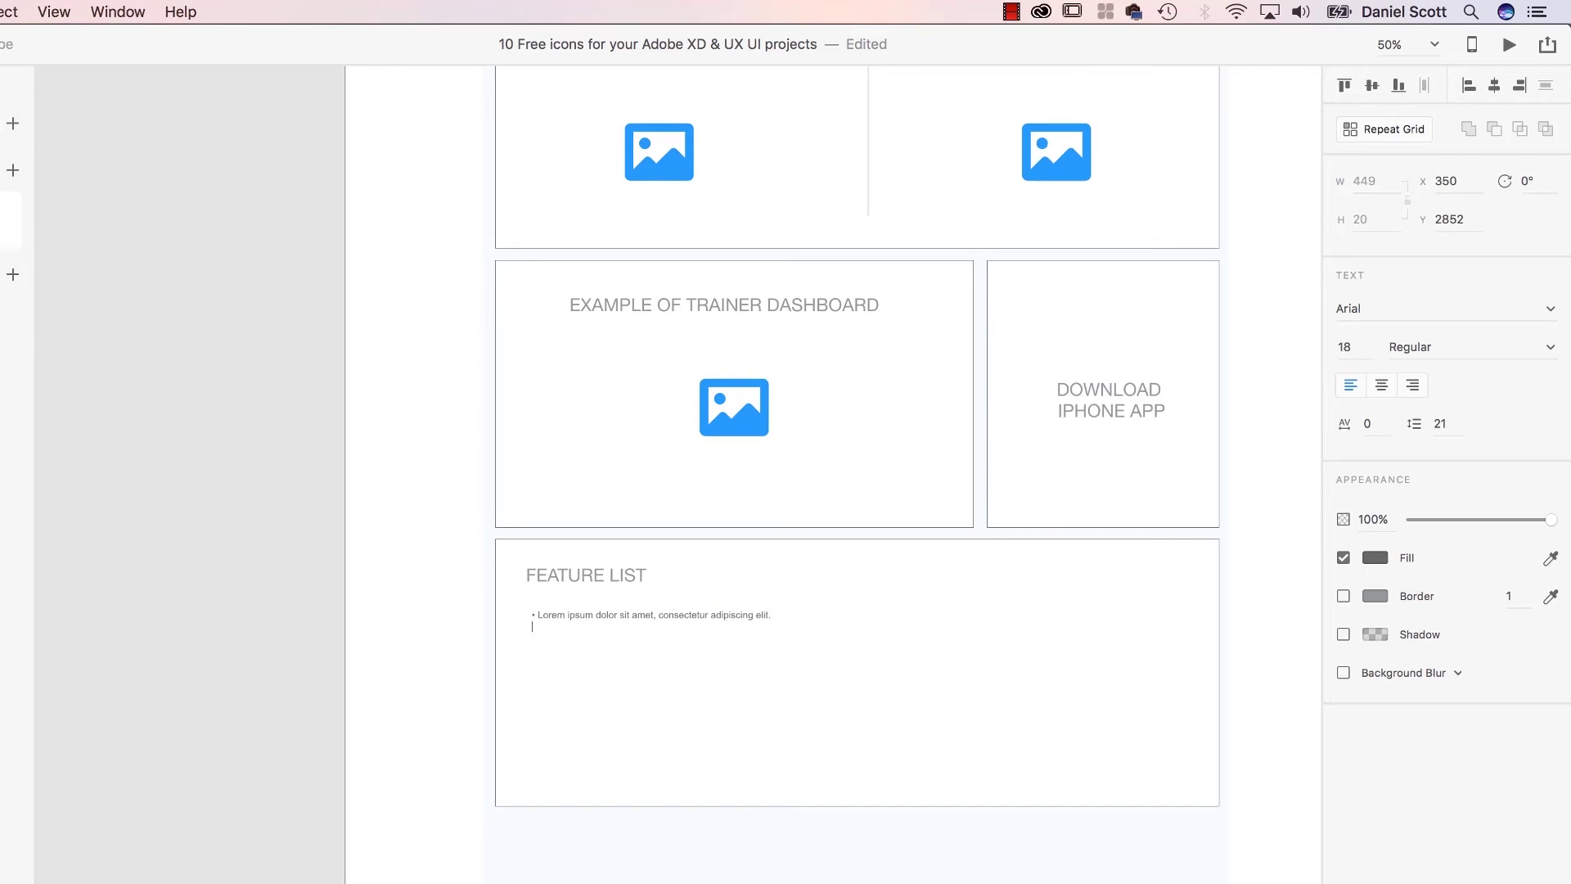
key("super+v")
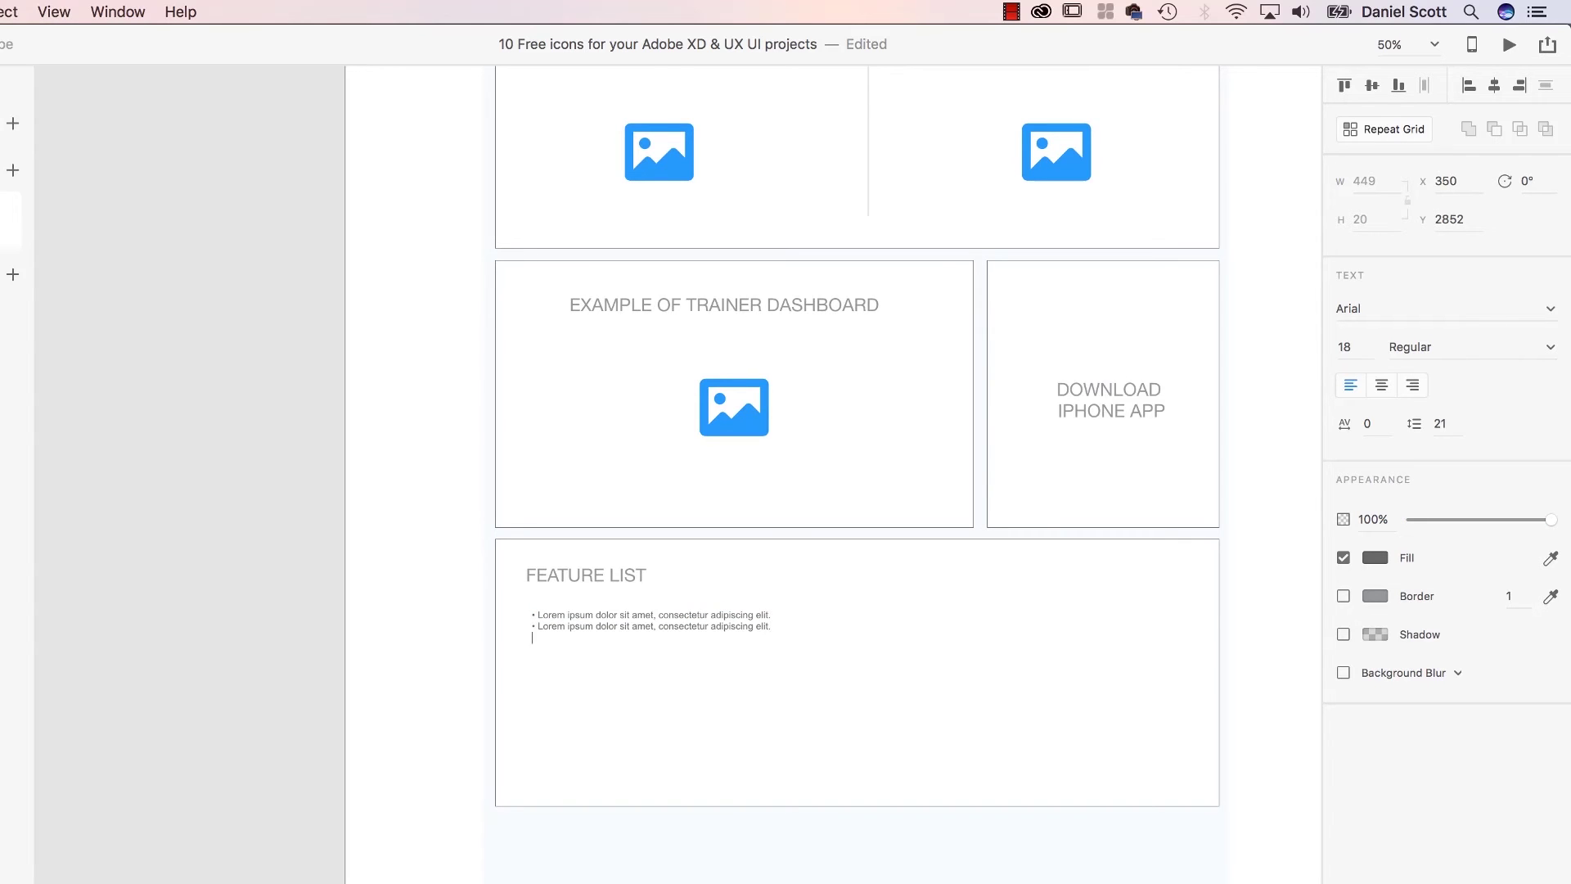
key("super+v")
key("Return")
key("super+v")
key("Return")
key("super+v")
key("Return")
key("super+v")
key("Return")
key("super+v")
key("Return")
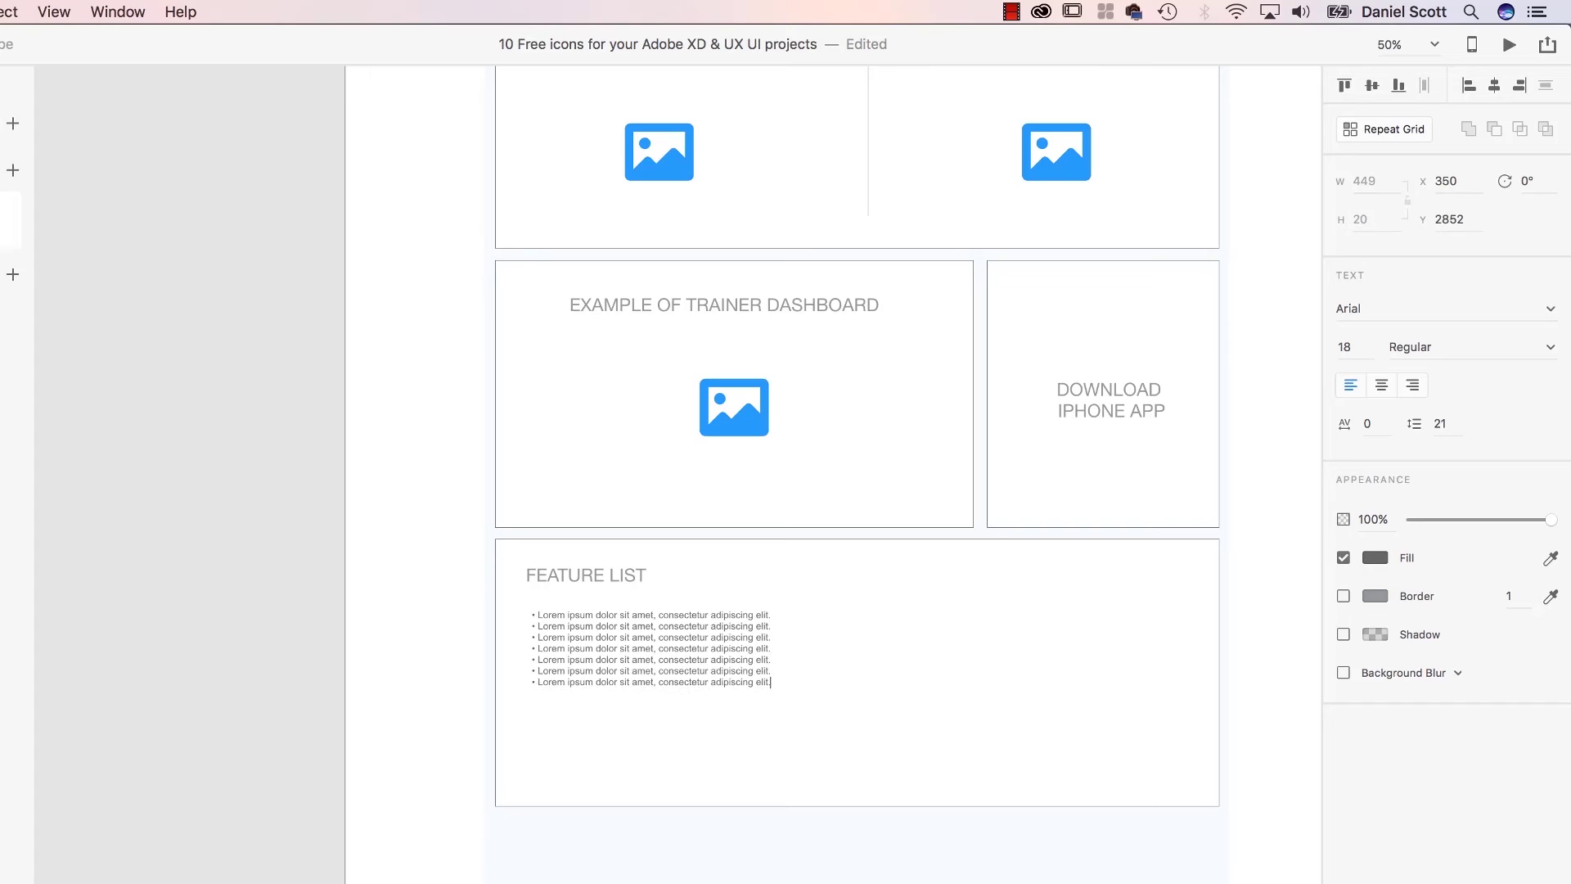
key("super+v")
key("Return")
key("super+v")
- Set the line spacing of all nine bullet lines to 34
key("super+a")
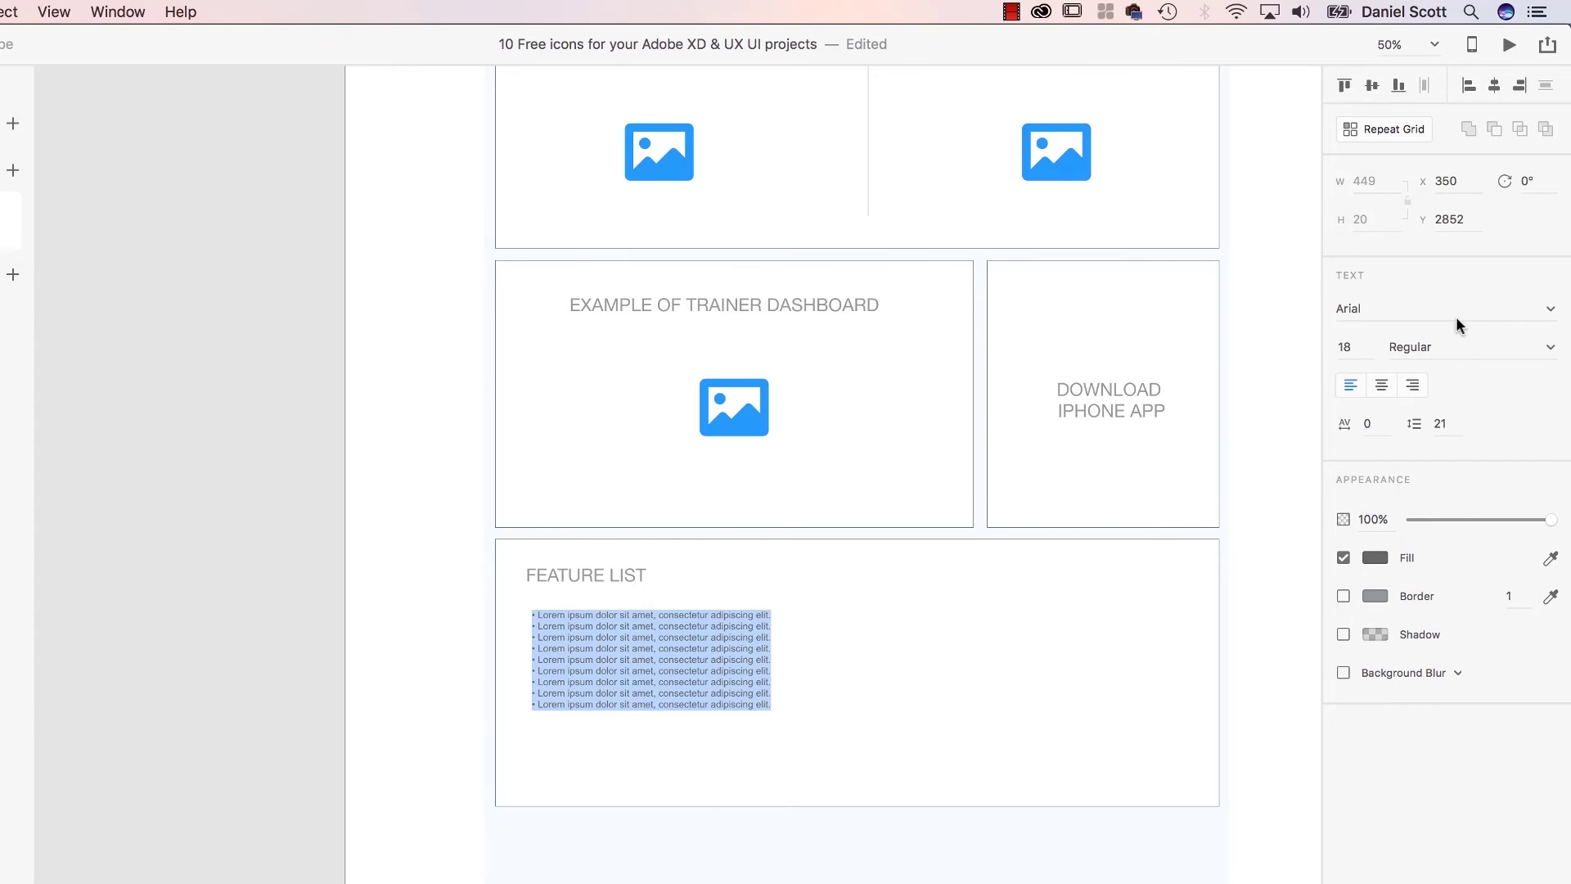
left_click(1448, 424)
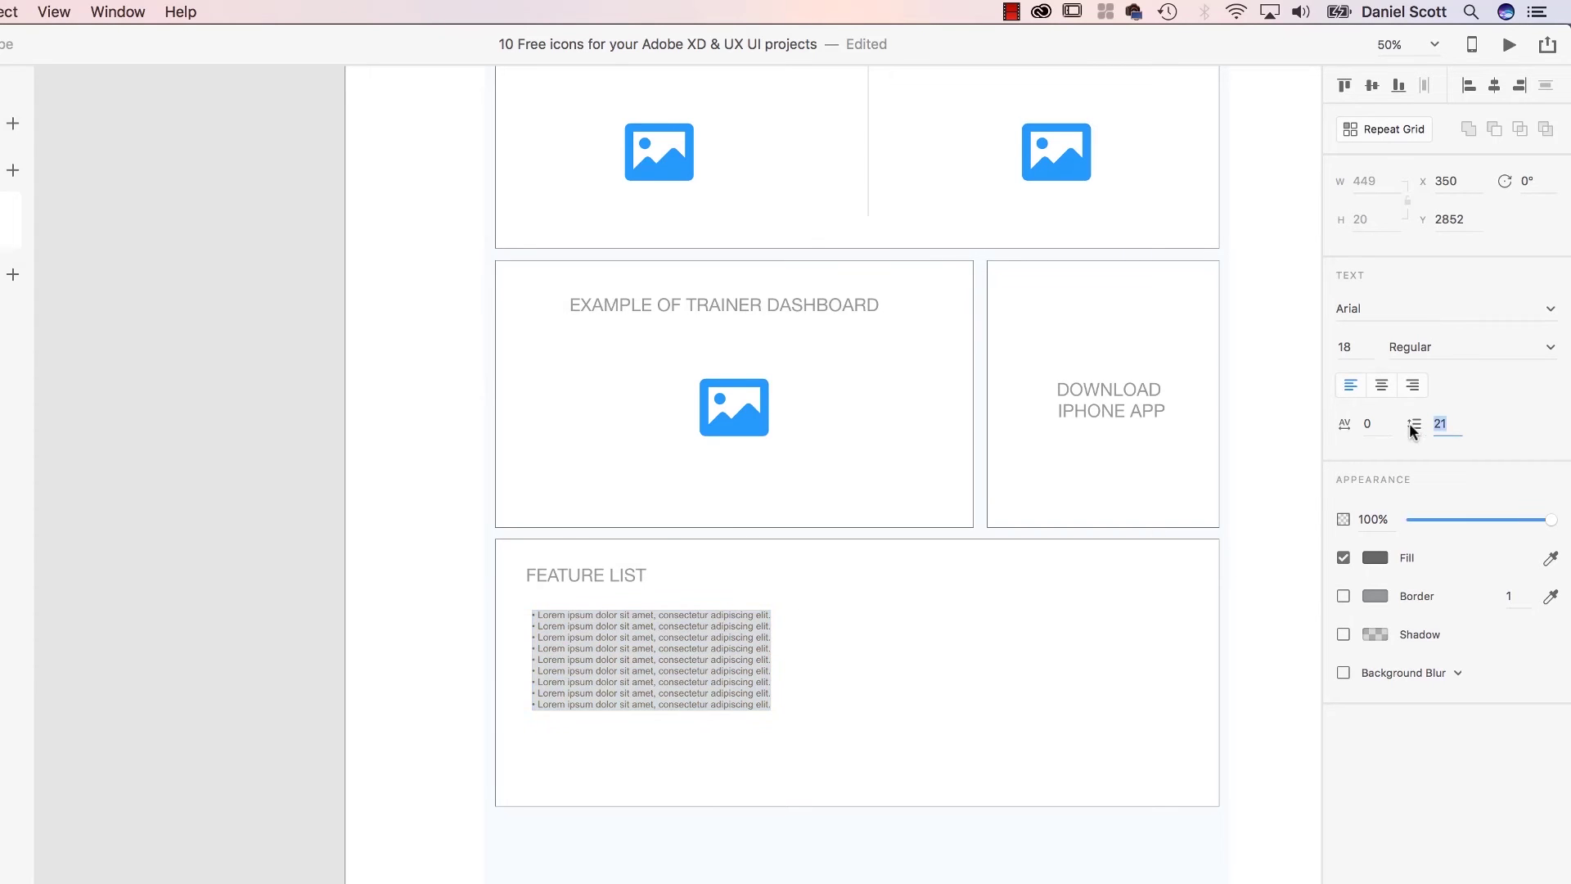
left_click(1396, 39)
type("100")
key("Return")
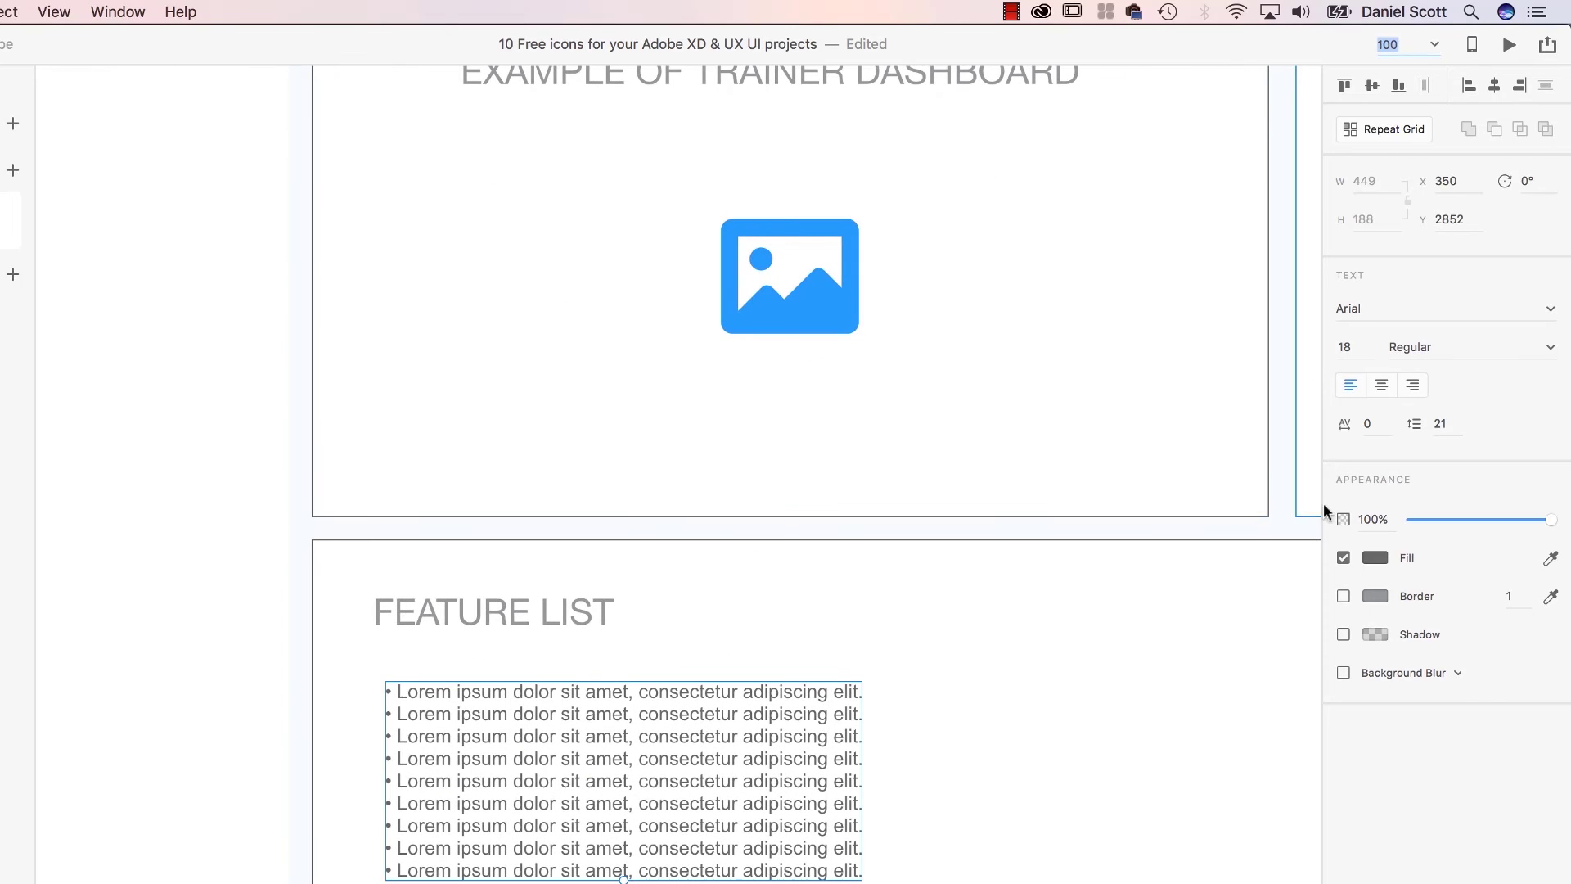
left_click(1443, 424)
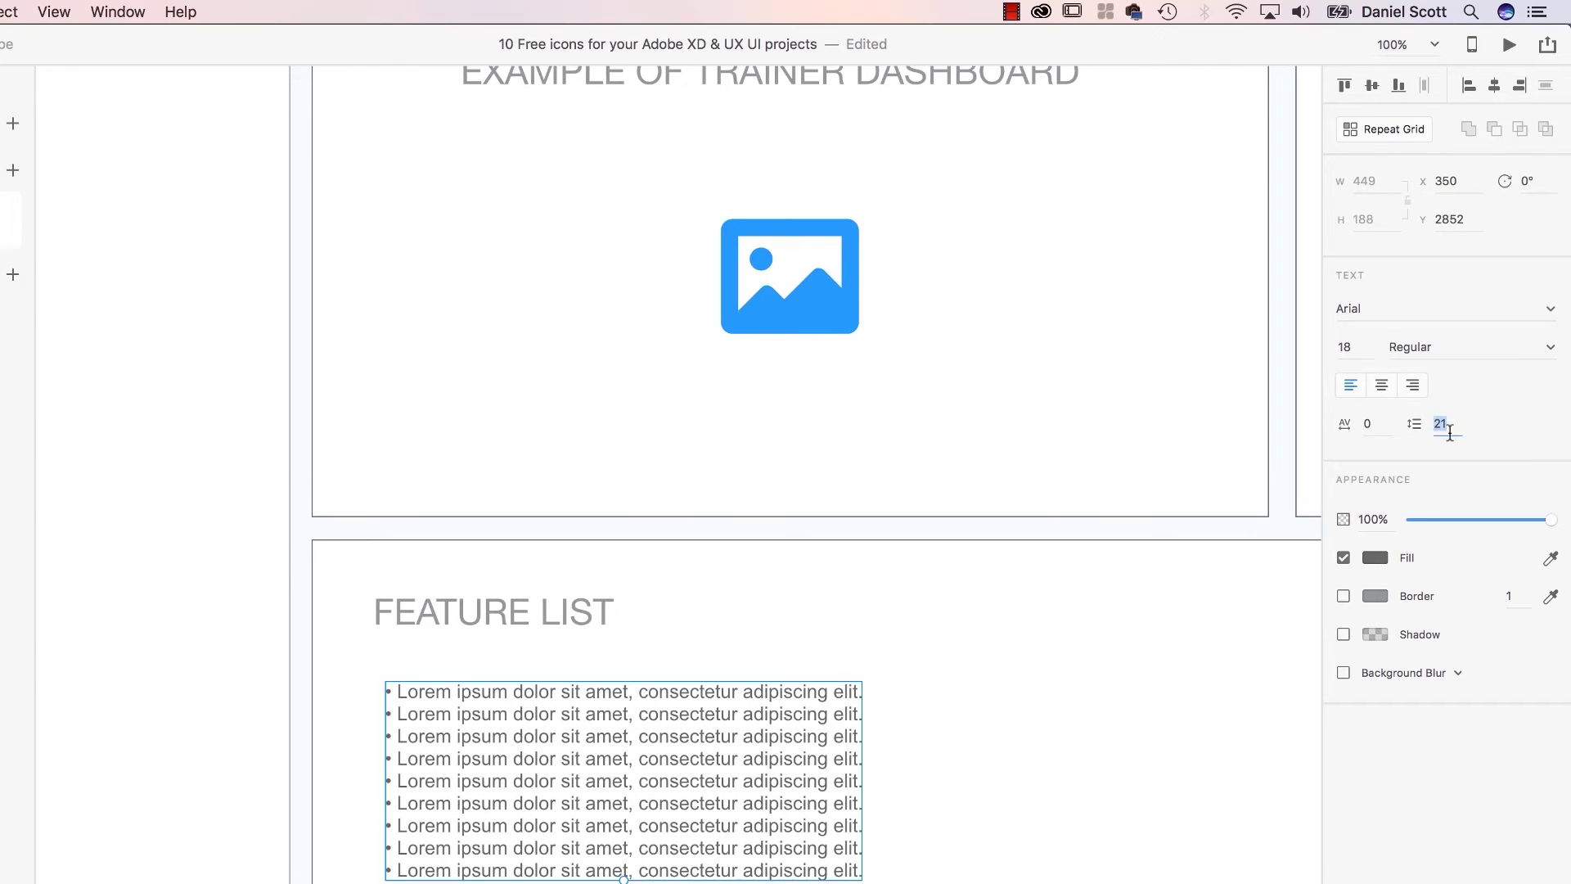
key("Return")
- Duplicate the bullet list as a second column to its right
scroll(1136, 726, "down", 5)
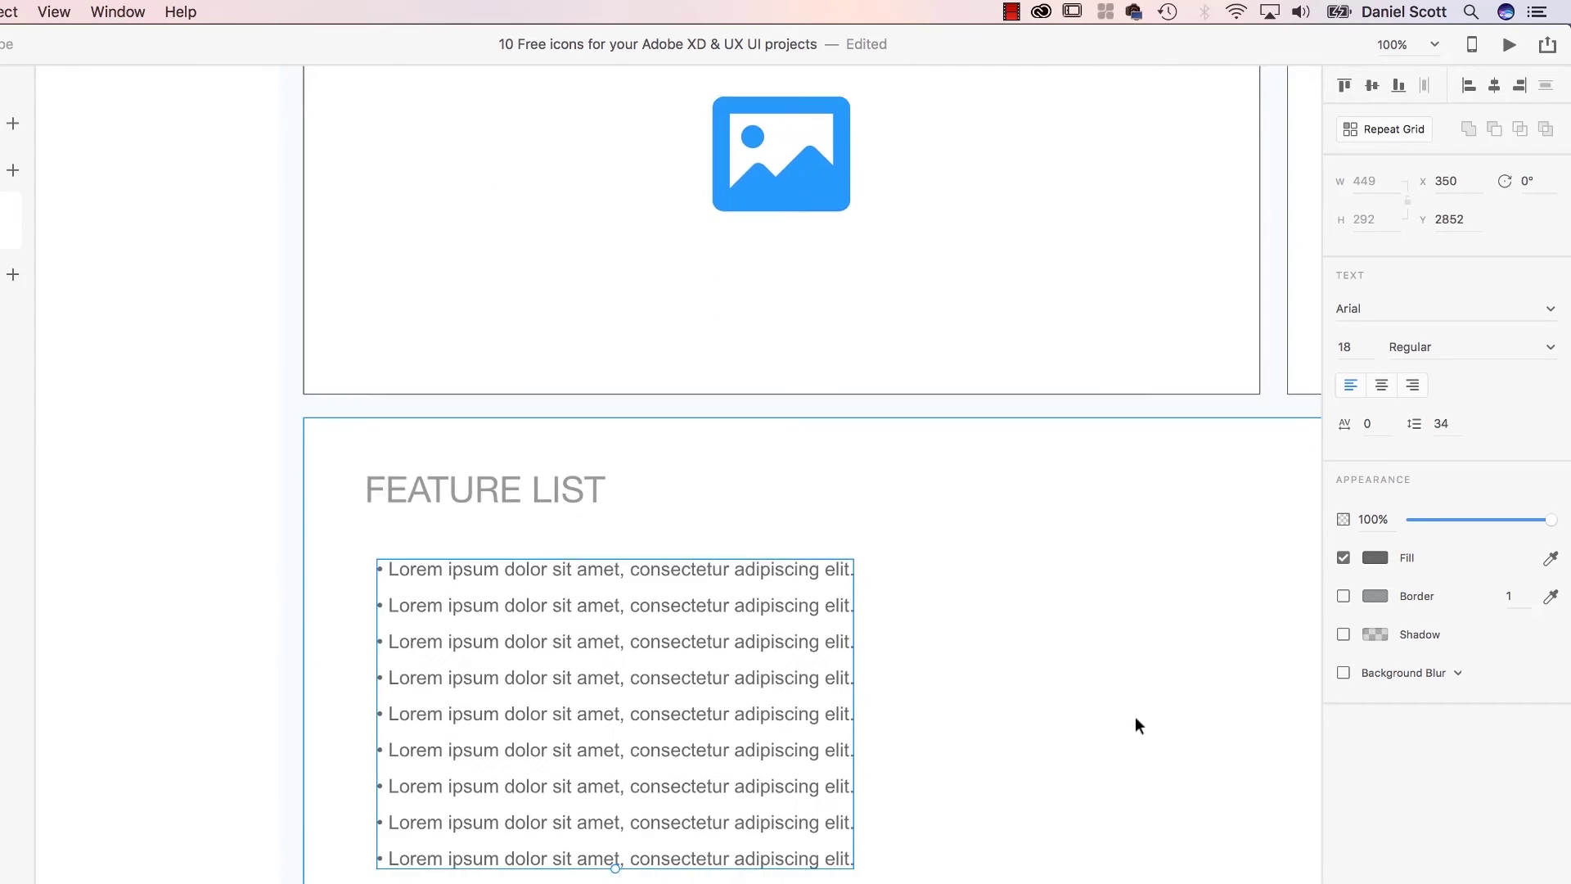
scroll(1136, 726, "right", 2)
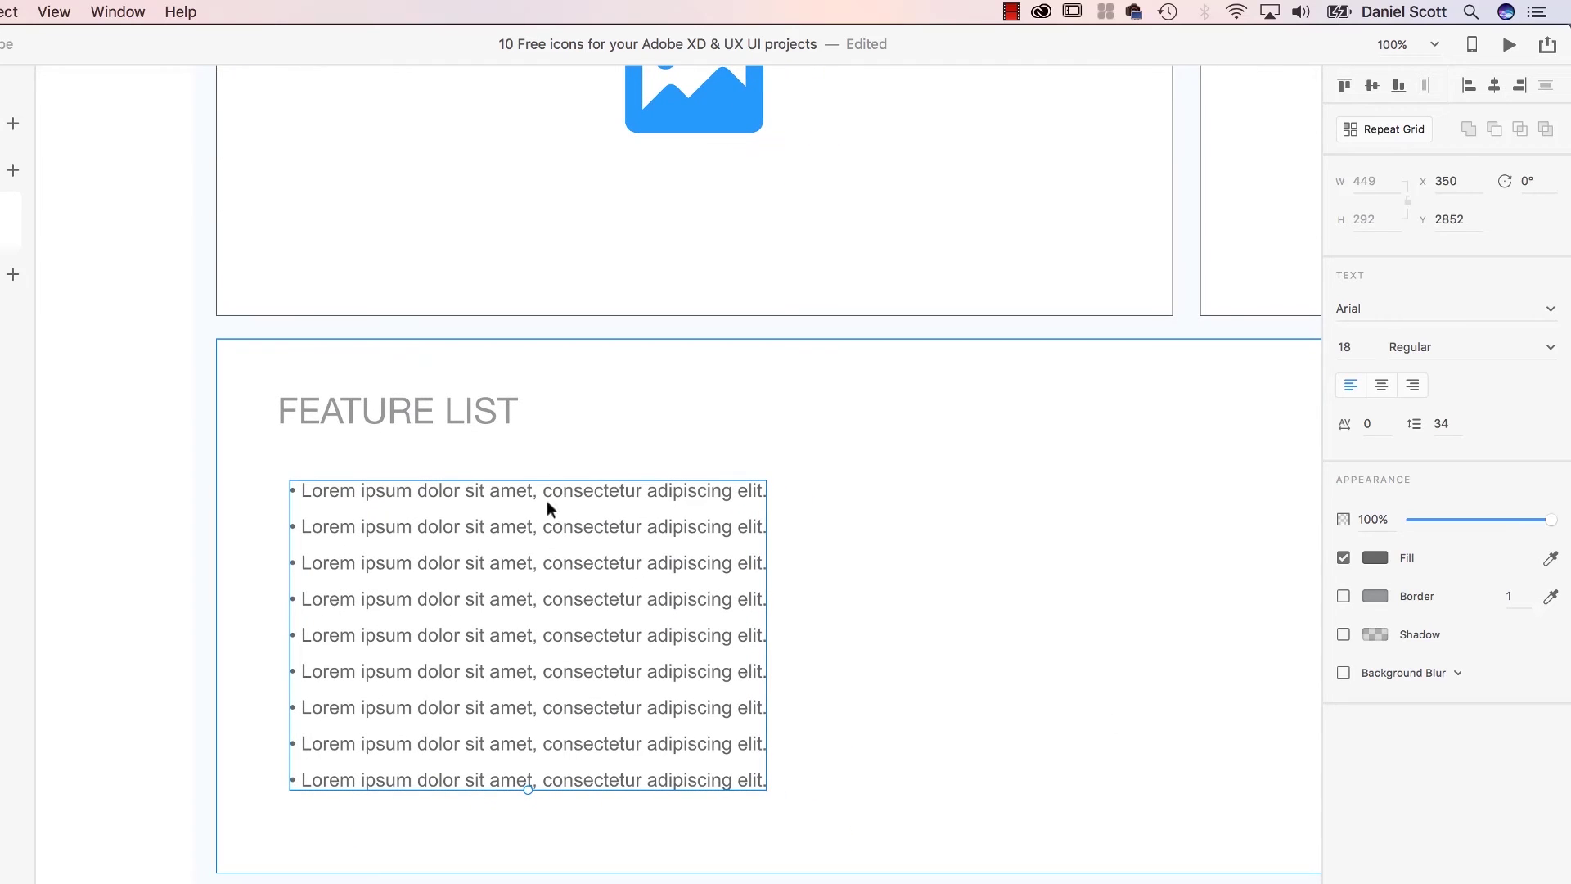
scroll(441, 517, "right", 5)
scroll(441, 518, "up", 1)
left_click_drag(347, 518, 1077, 500)
scroll(1076, 501, "right", 4)
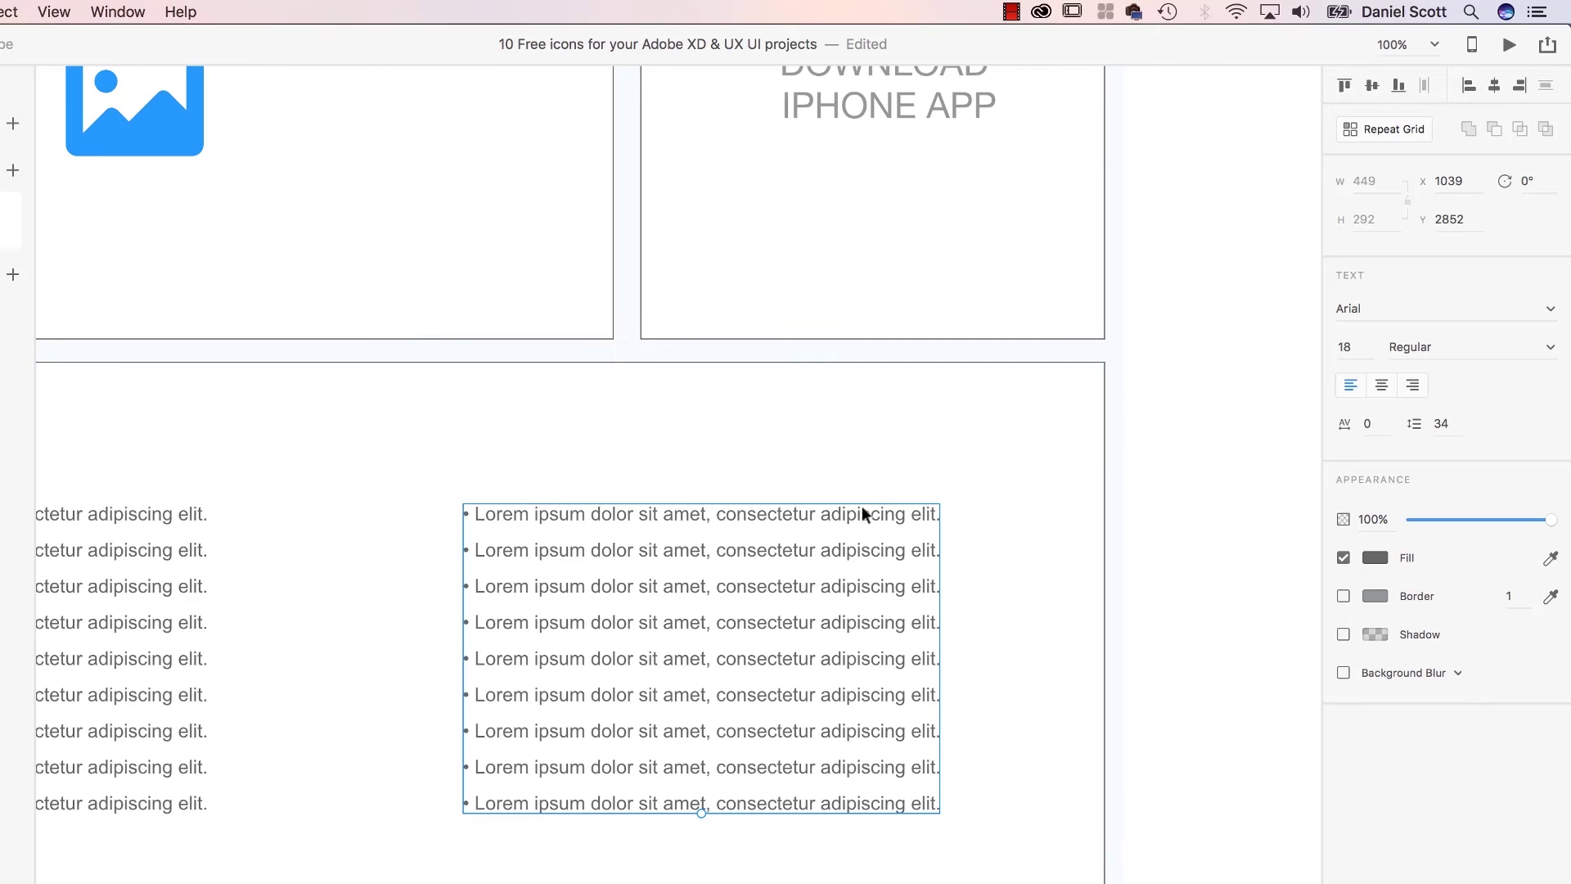
left_click_drag(863, 514, 908, 515)
scroll(908, 515, "left", 4)
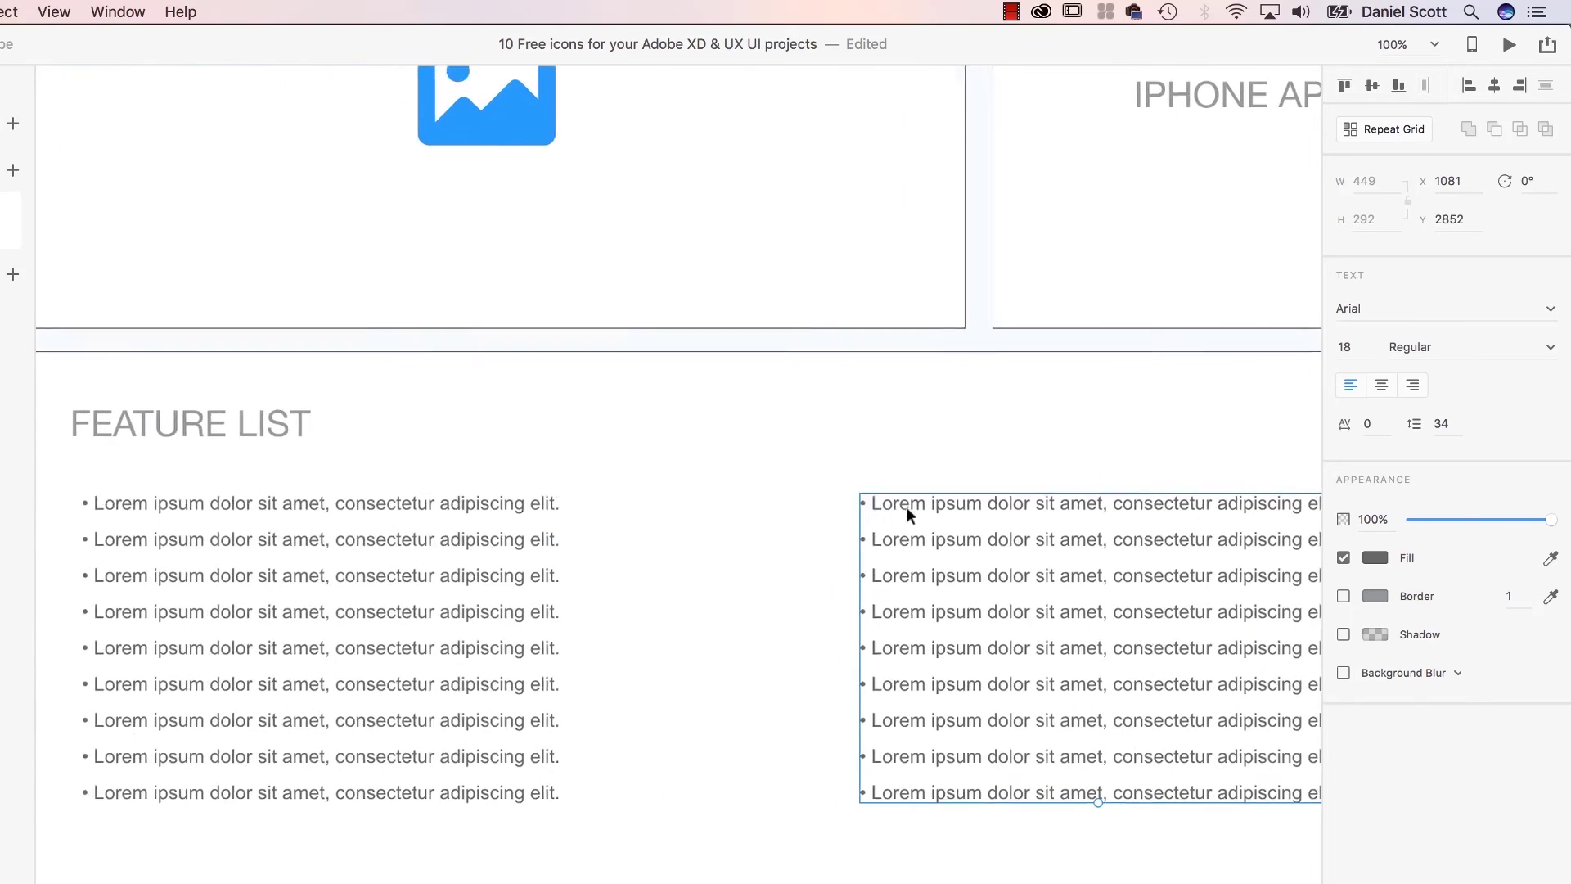
scroll(908, 513, "down", 5)
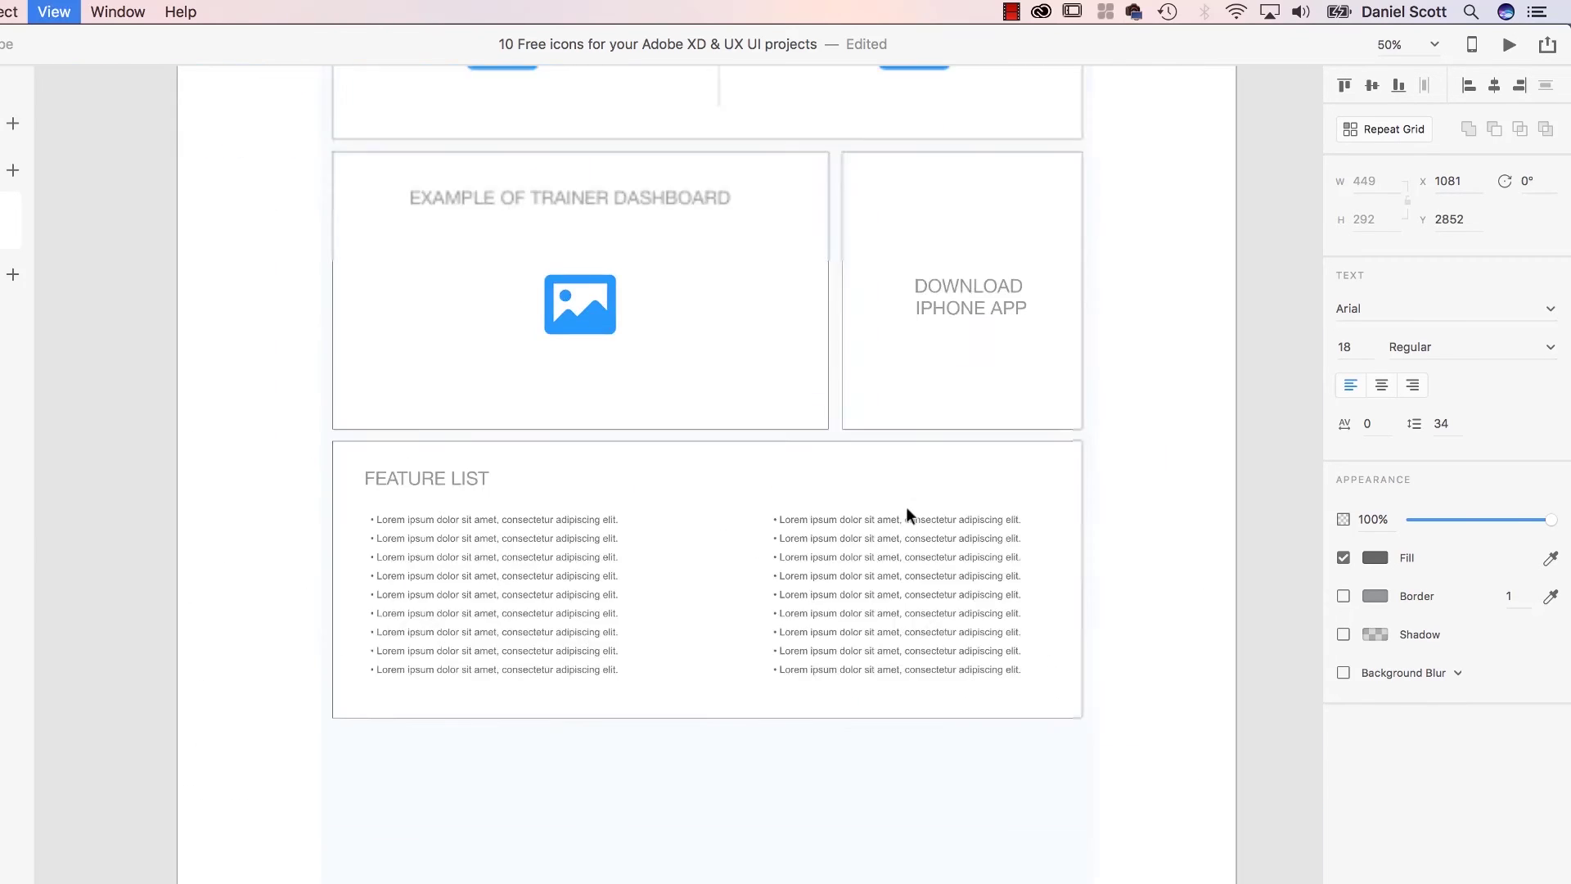
- Locate the blue footer in the Wires - Web kit document
left_click(988, 570)
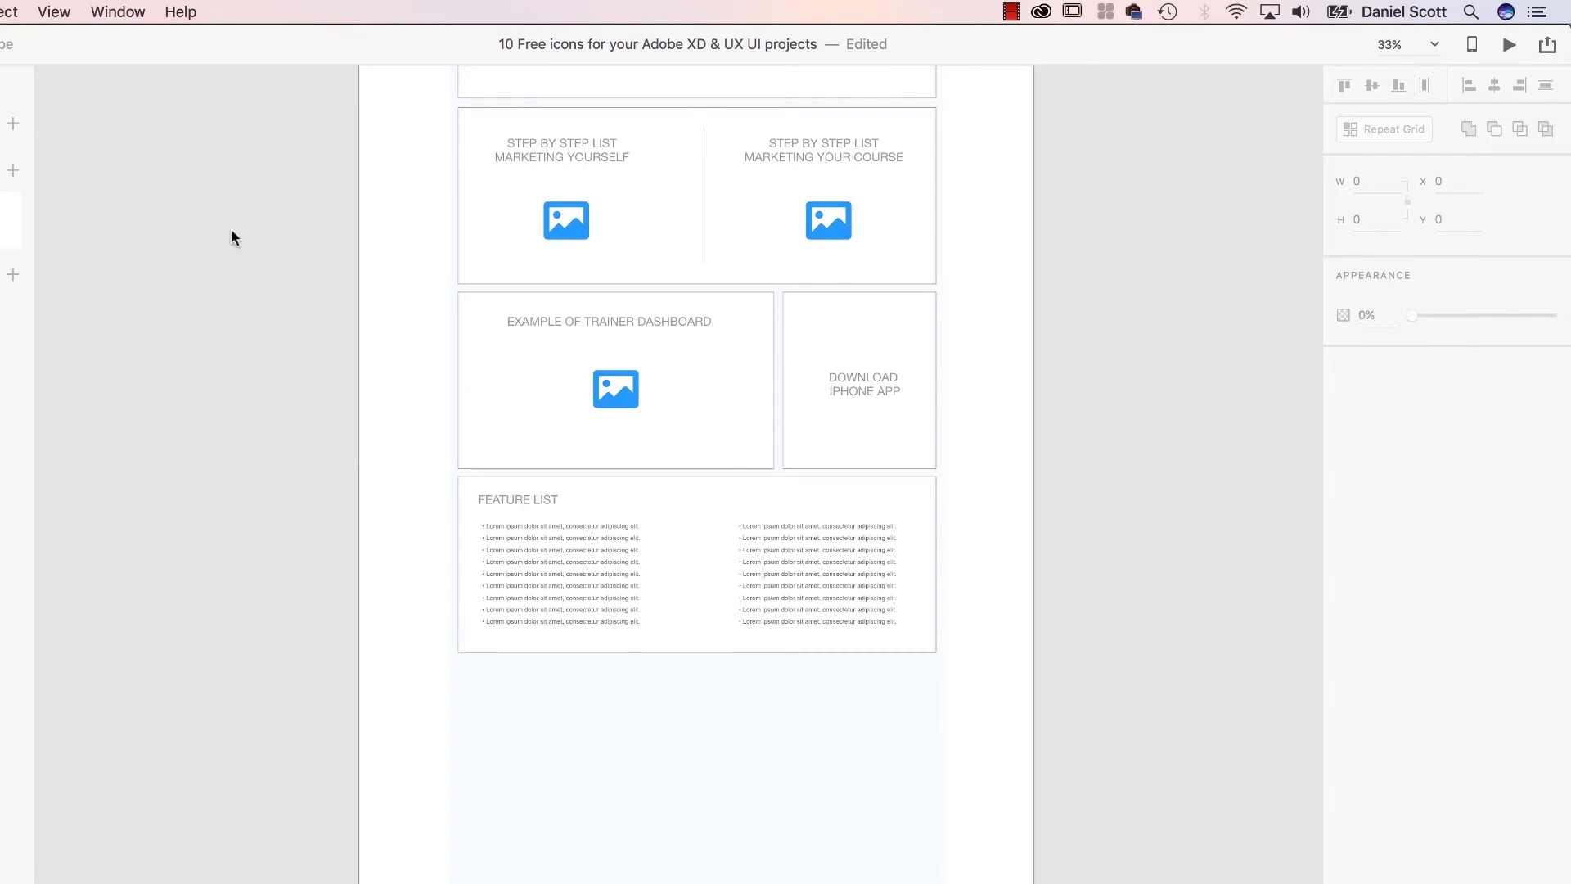
key("super+grave")
scroll(543, 726, "up", 15)
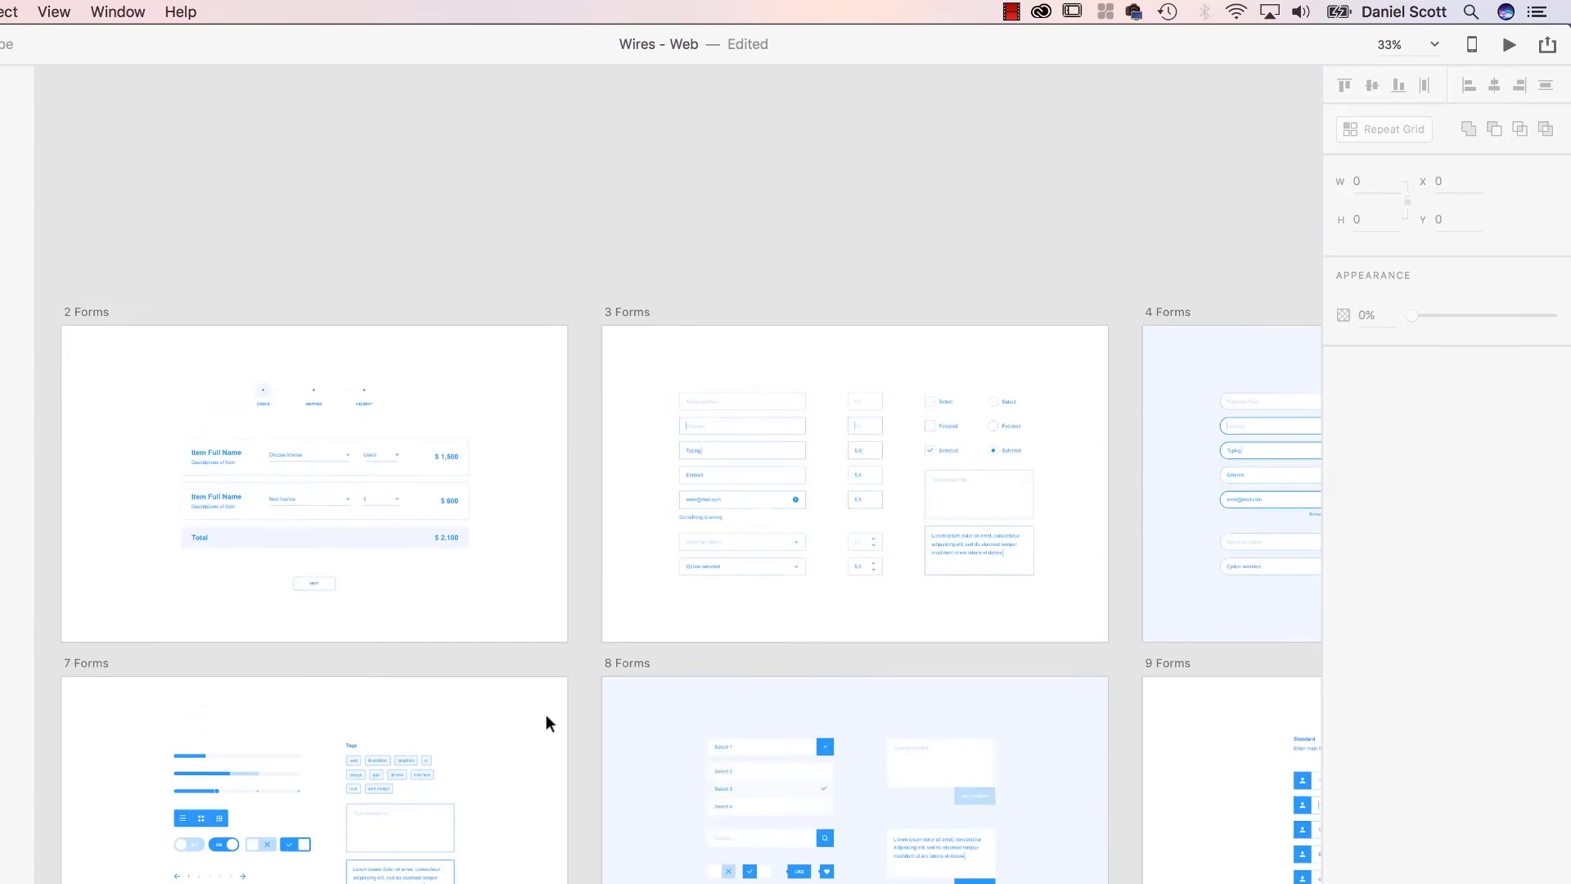
scroll(545, 722, "up", 15)
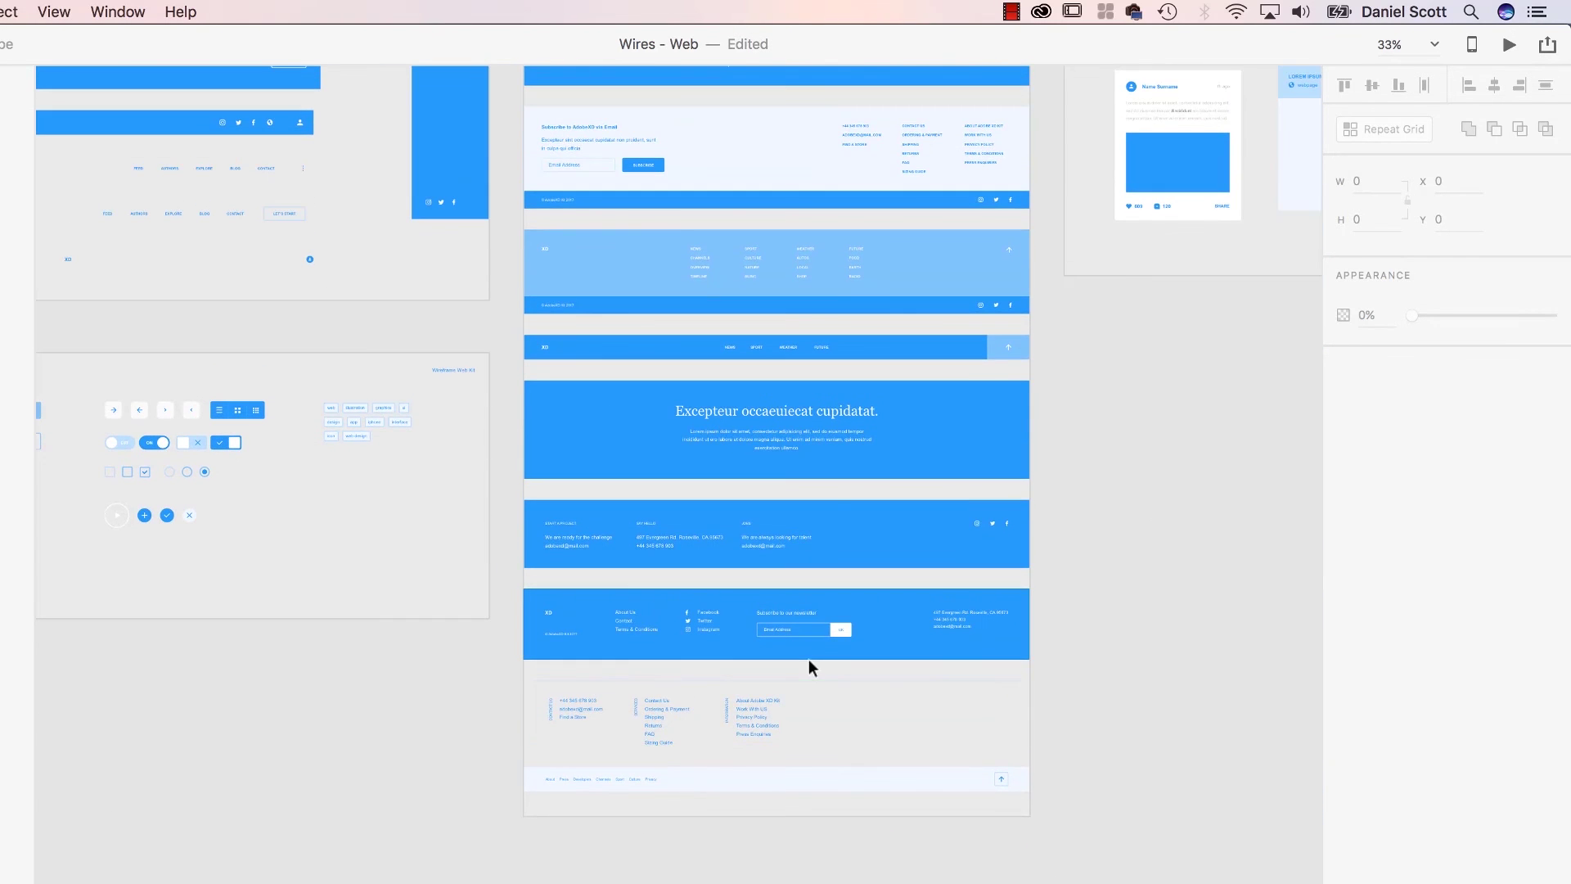
key("super+equal")
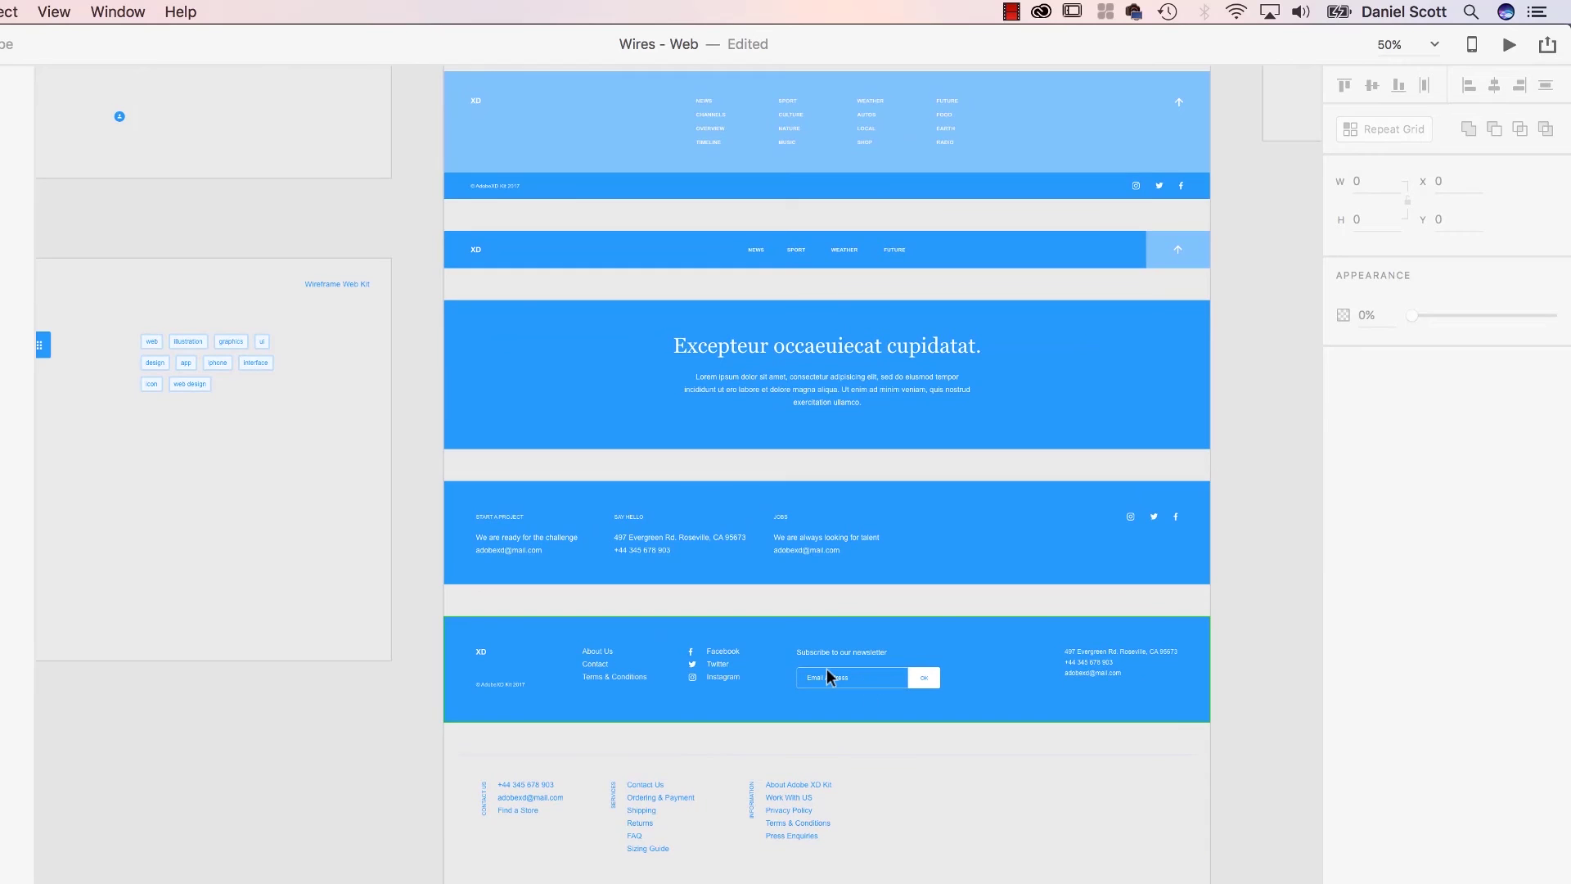
scroll(831, 677, "up", 5)
scroll(615, 646, "down", 5)
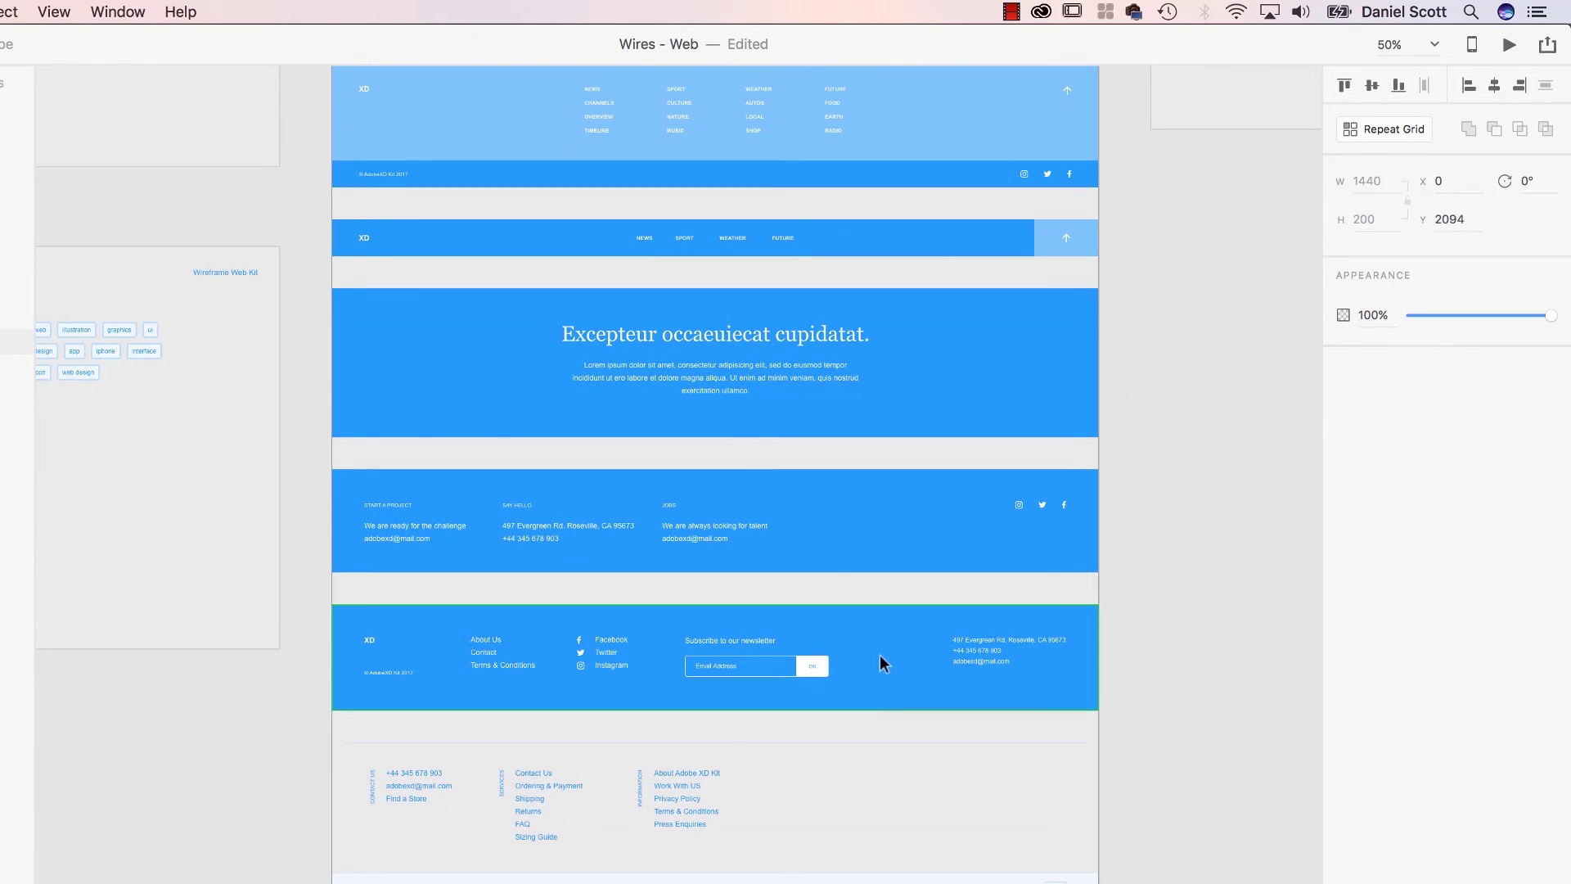
- Paste the blue footer below the Feature List box and stretch it to full page width
key("super+grave")
key("super+v")
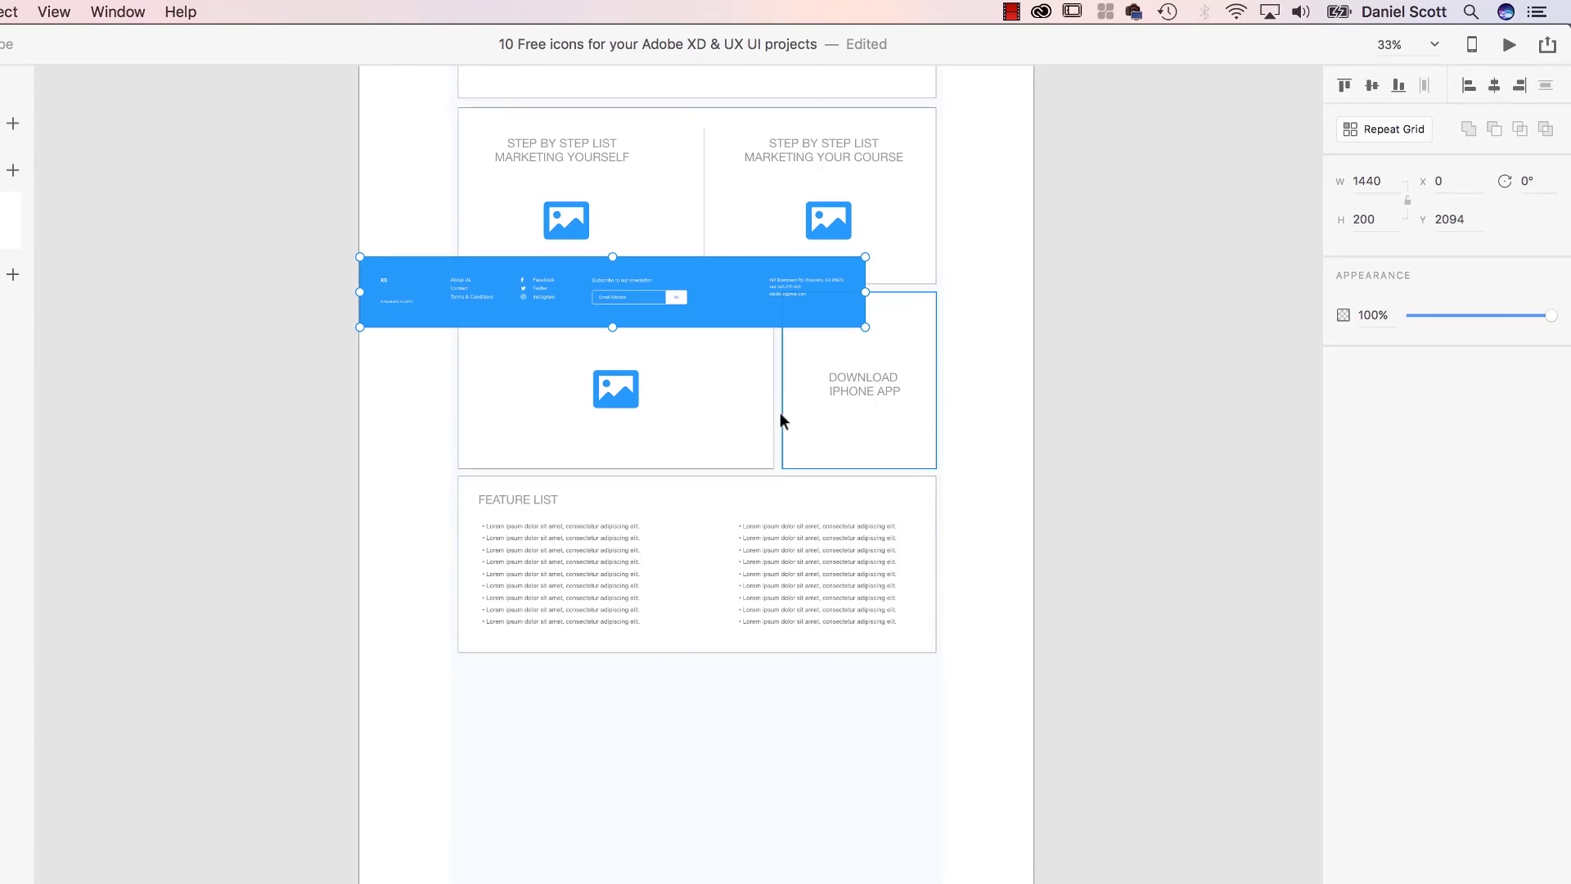
left_click_drag(778, 393, 843, 716)
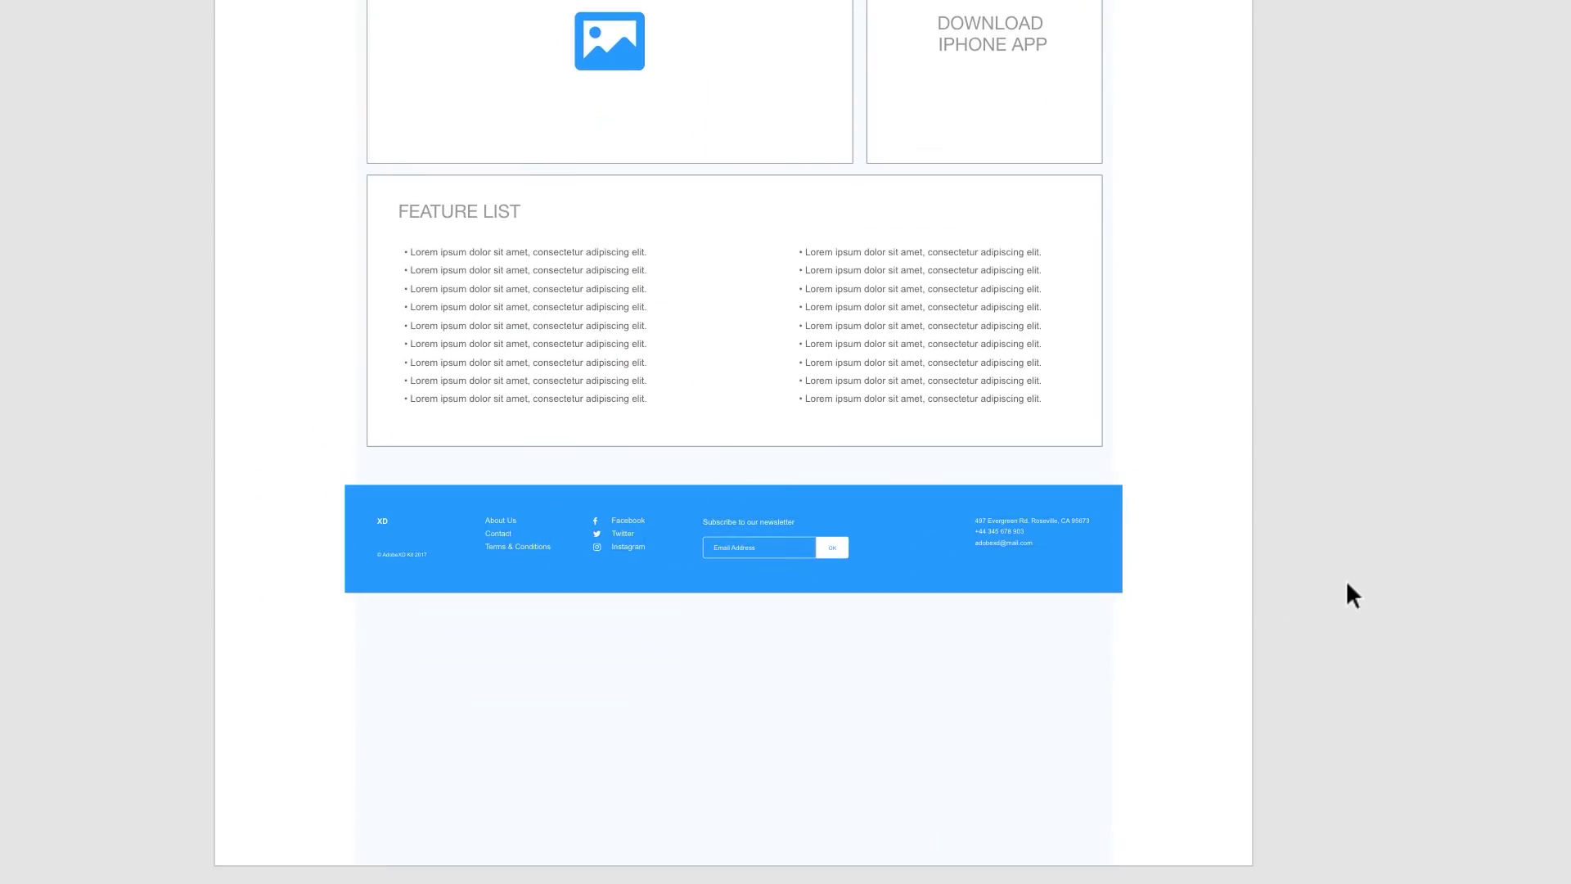
left_click_drag(1123, 539, 1254, 537)
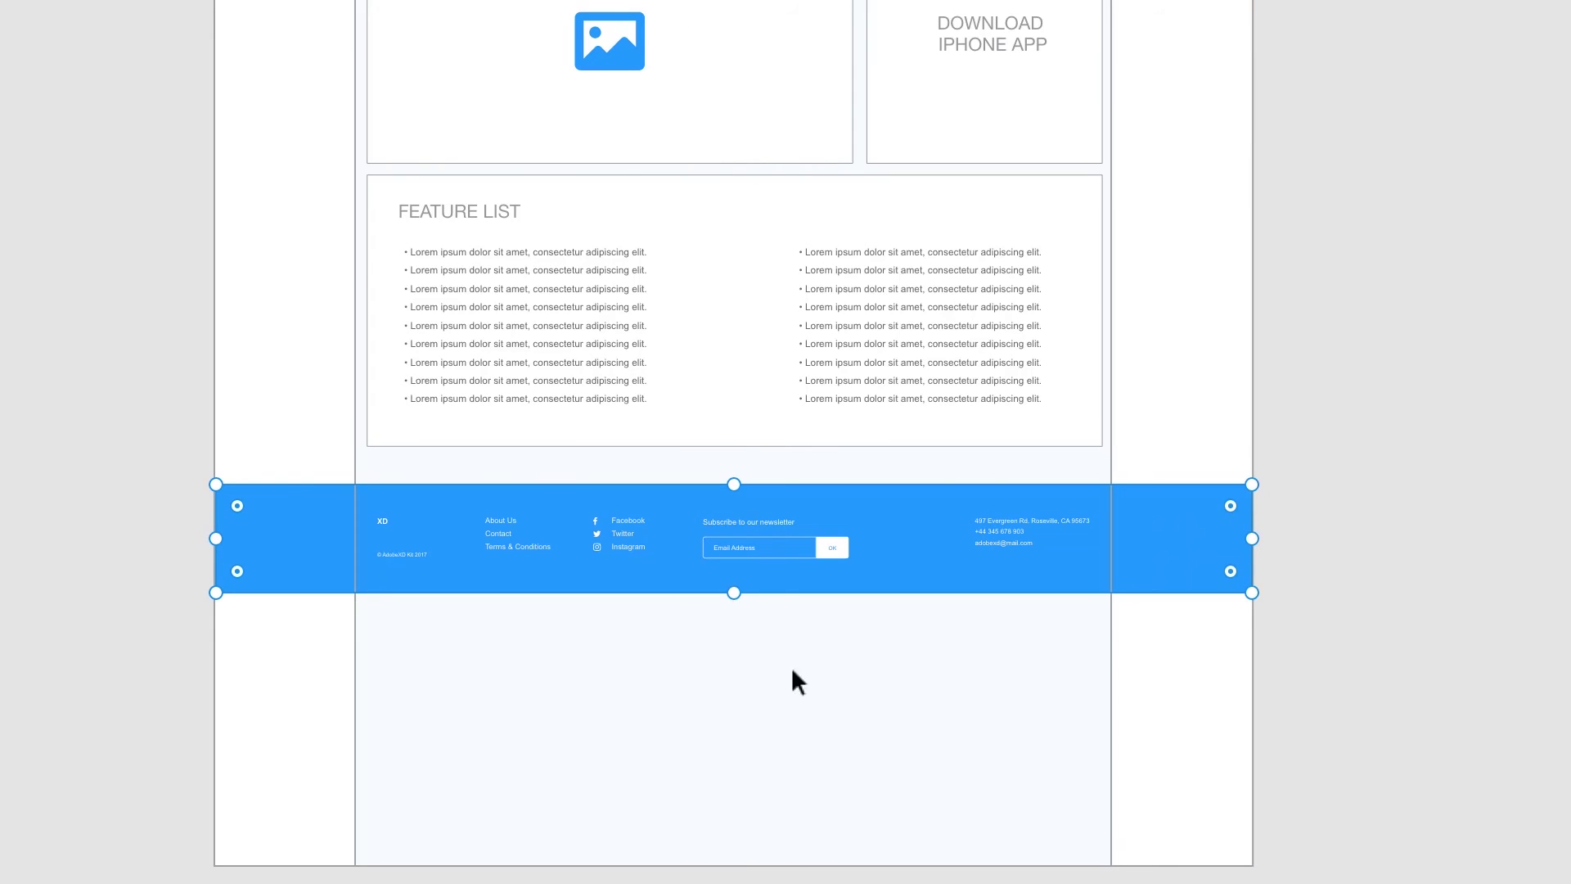
- Drag the Homepage artboard's bottom edge up to just below the blue footer
left_click(990, 824)
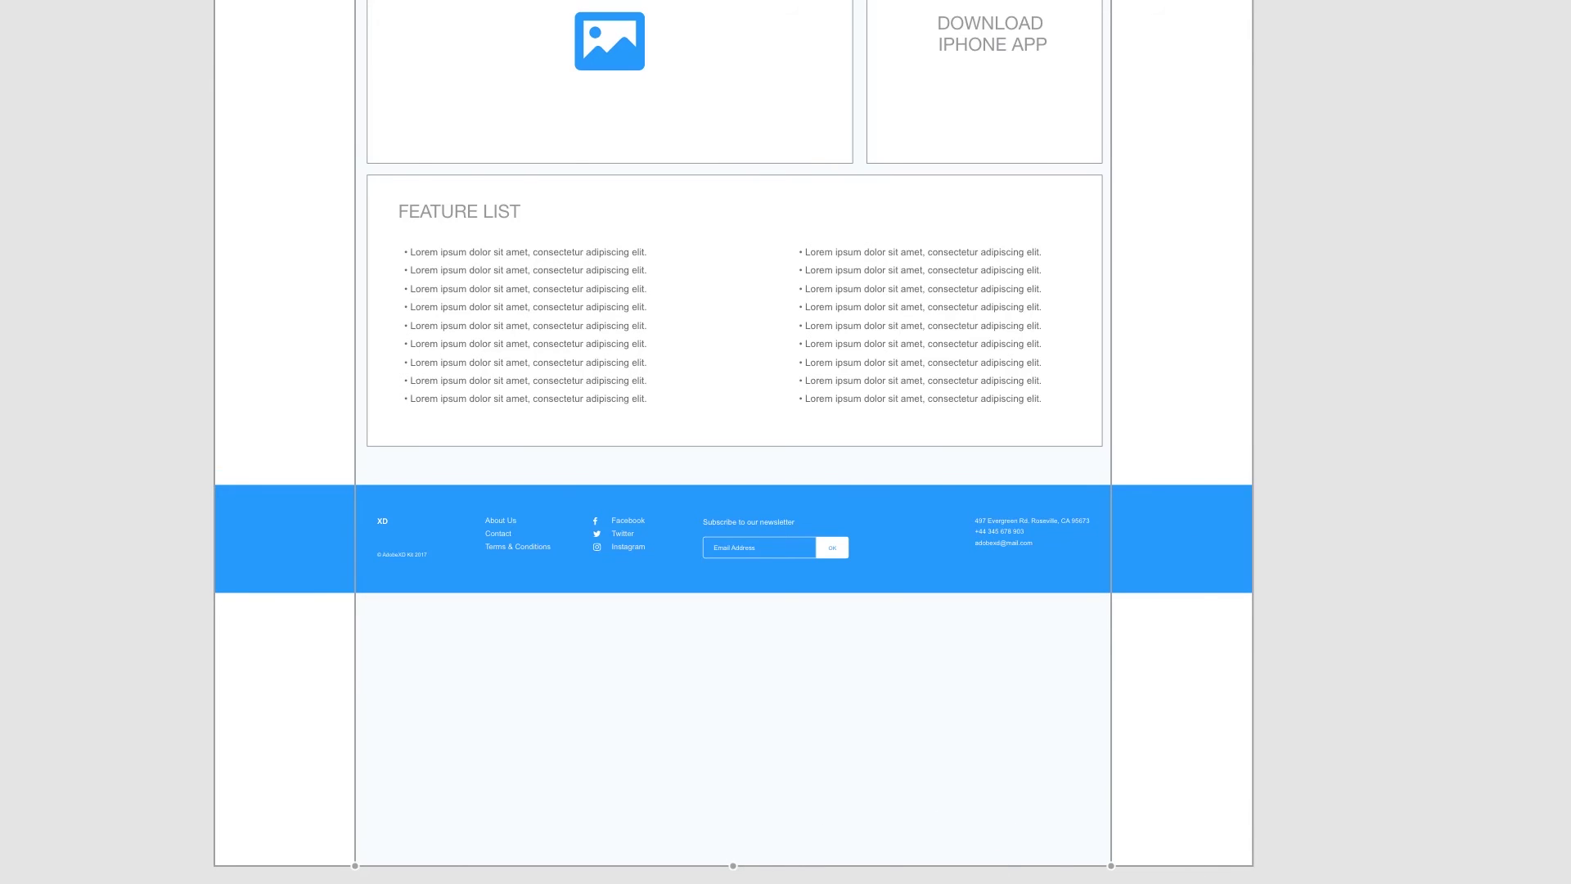
left_click(1251, 720)
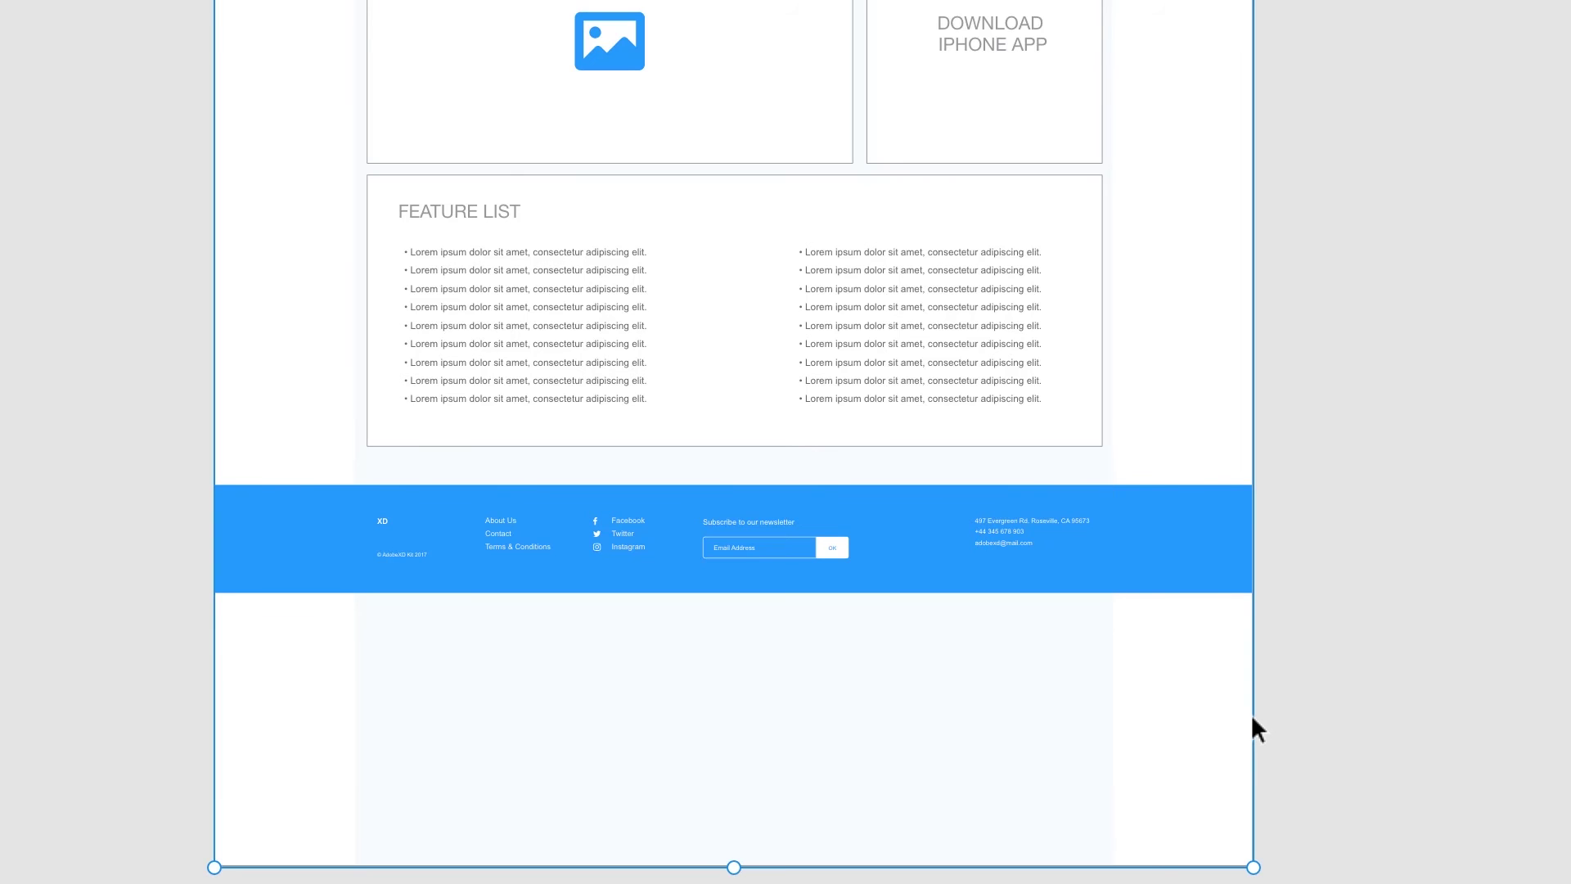
left_click_drag(740, 869, 731, 591)
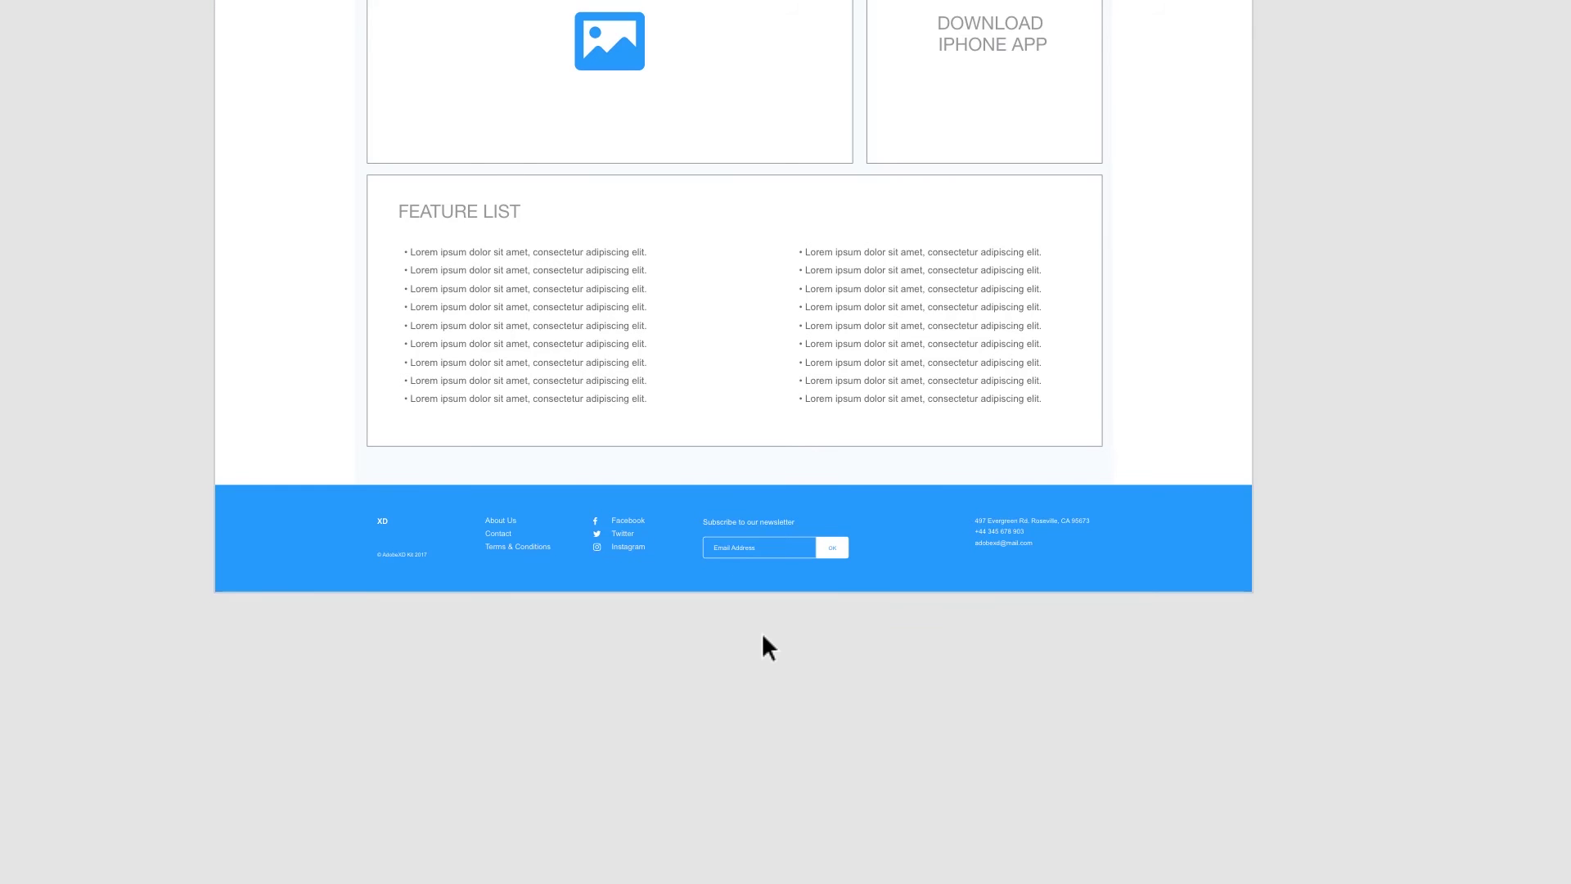
key("super+equal")
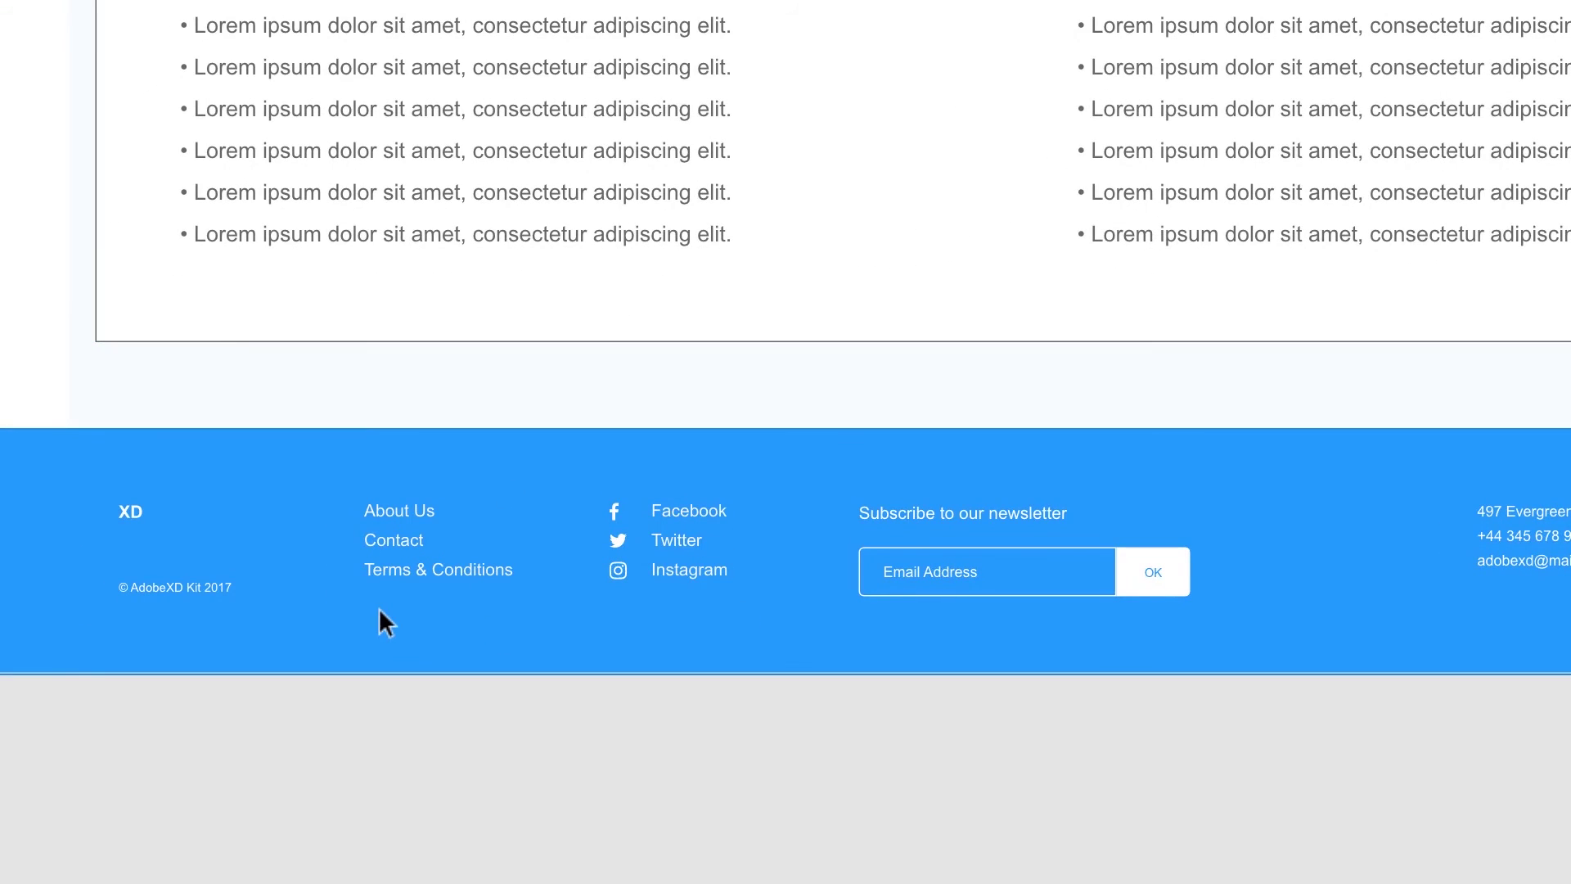
- Delete the XD label from the footer
left_click(127, 513)
key("Delete")
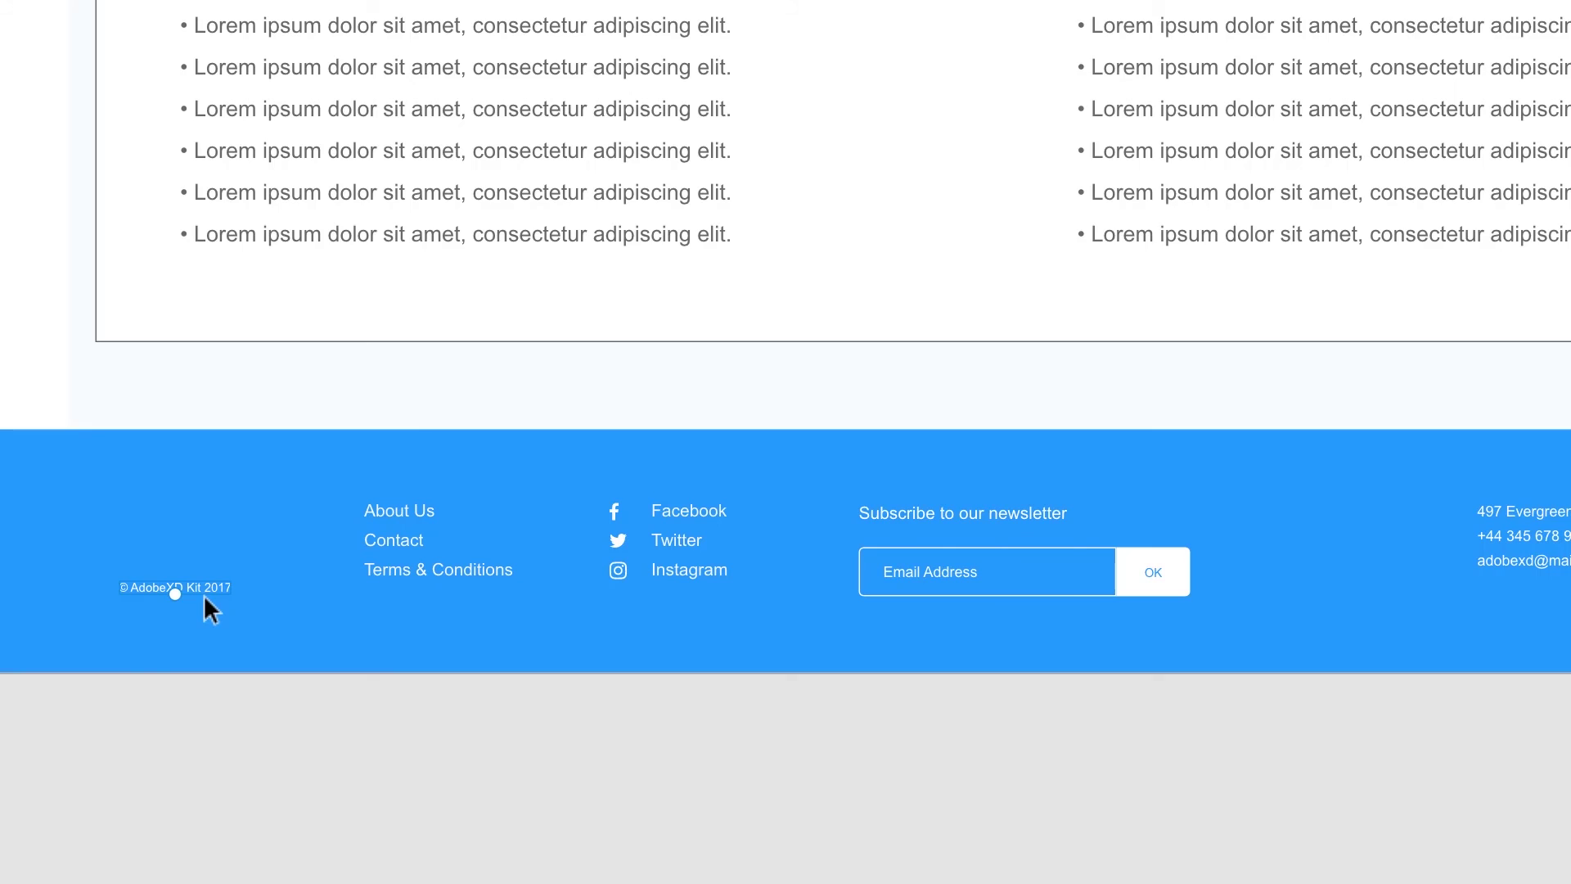
scroll(204, 596, "up", 5)
scroll(204, 596, "down", 3)
scroll(204, 596, "right", 10)
scroll(203, 596, "down", 2)
scroll(203, 597, "left", 3)
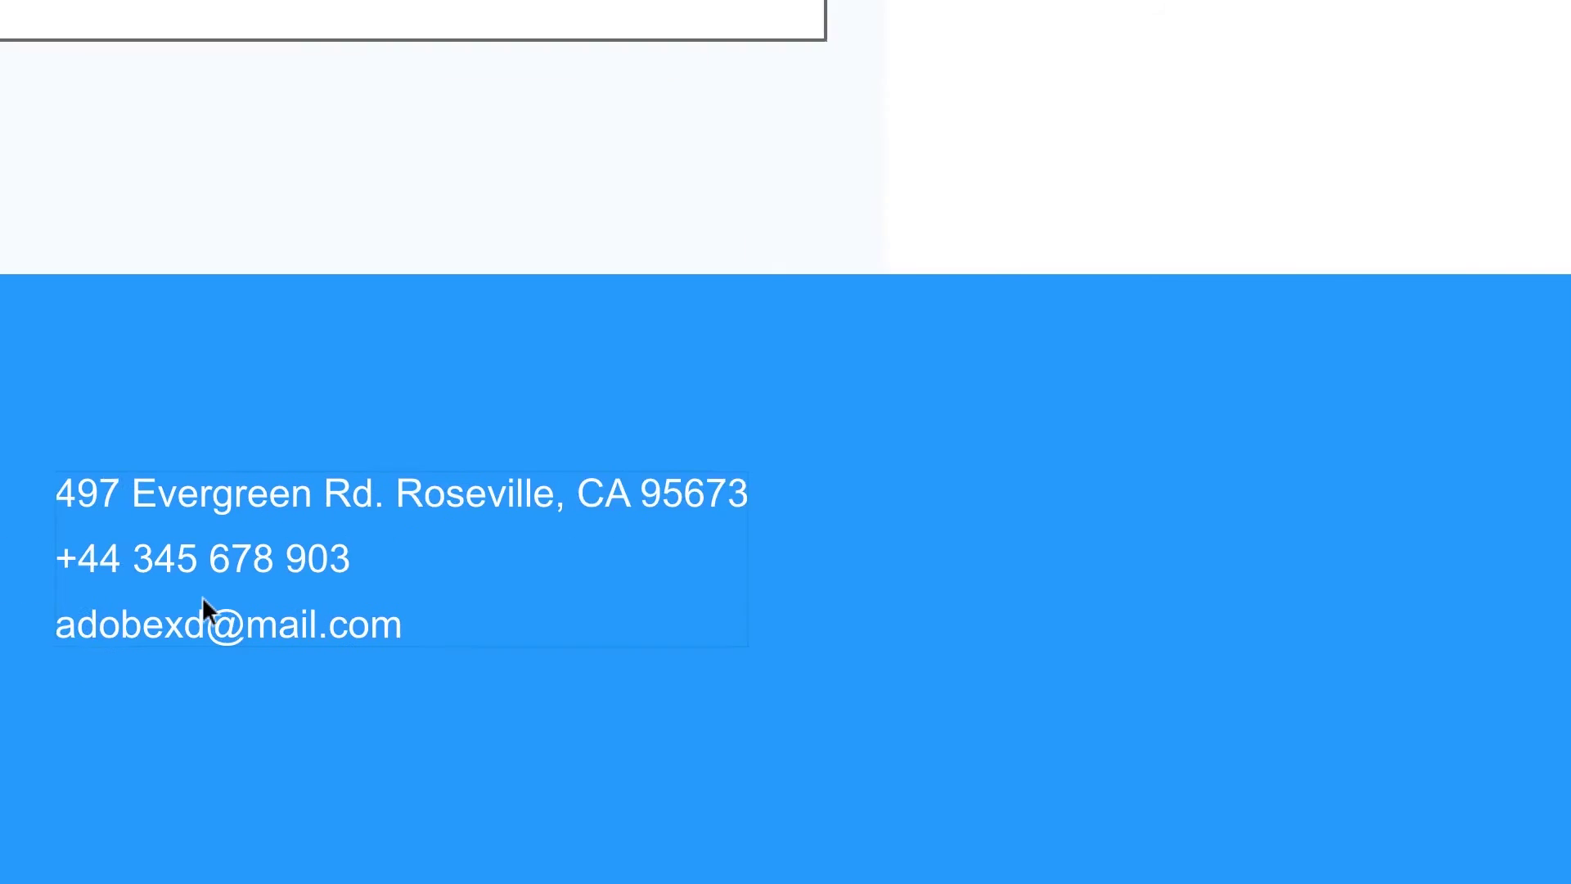
- Replace the footer contact details with placeholders and the links with Example, Pricing, Login, Signup
left_click(136, 616)
double_click(133, 616)
left_click(208, 550)
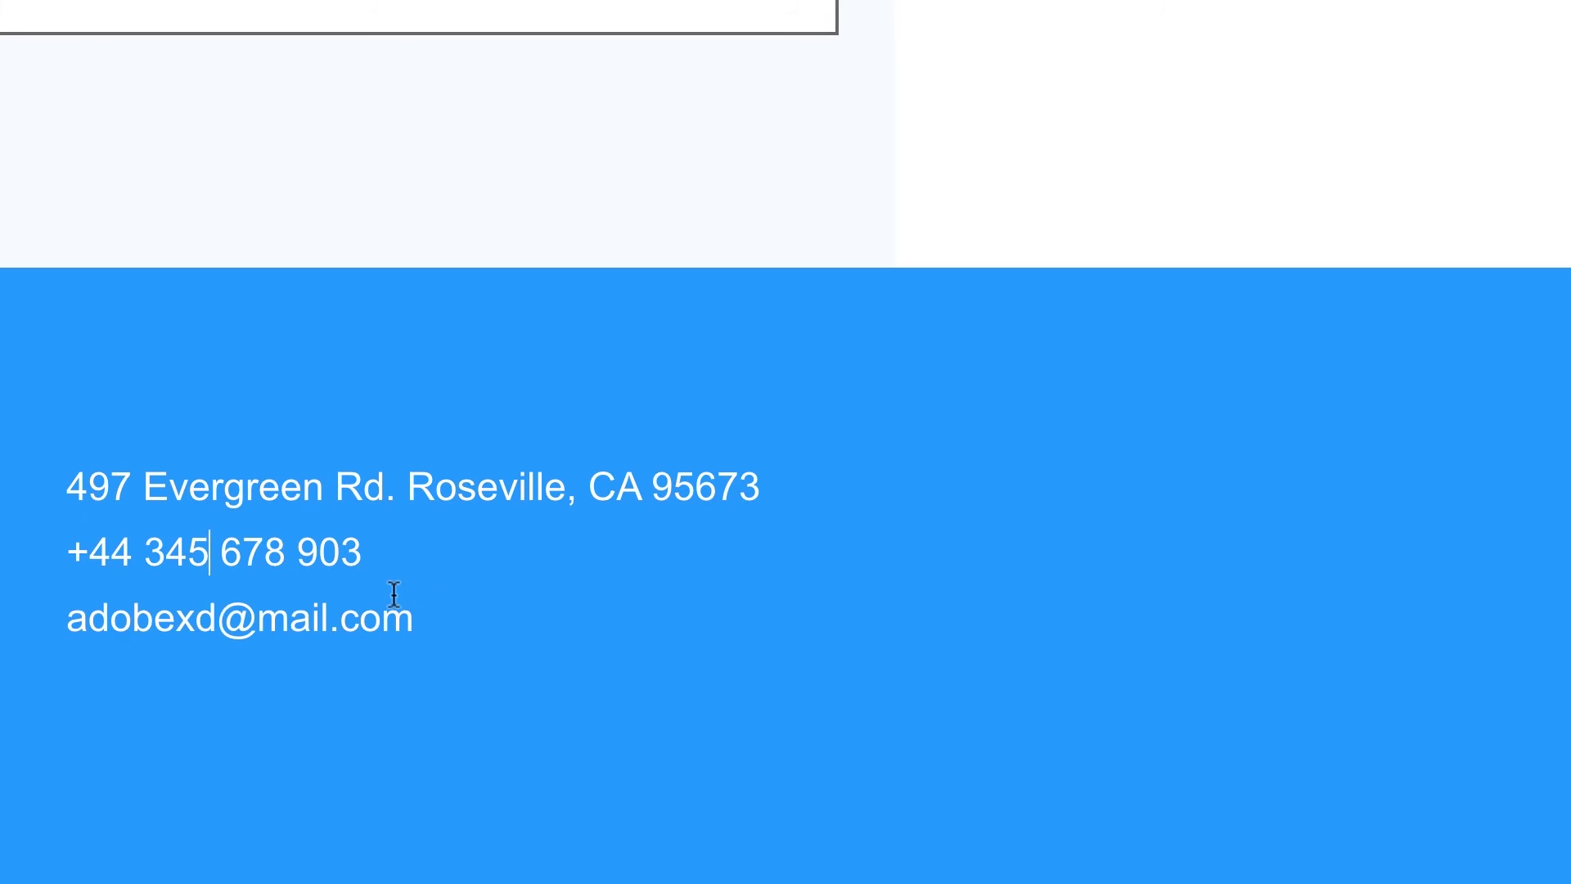
left_click_drag(433, 614, 30, 436)
key("Left")
key("End")
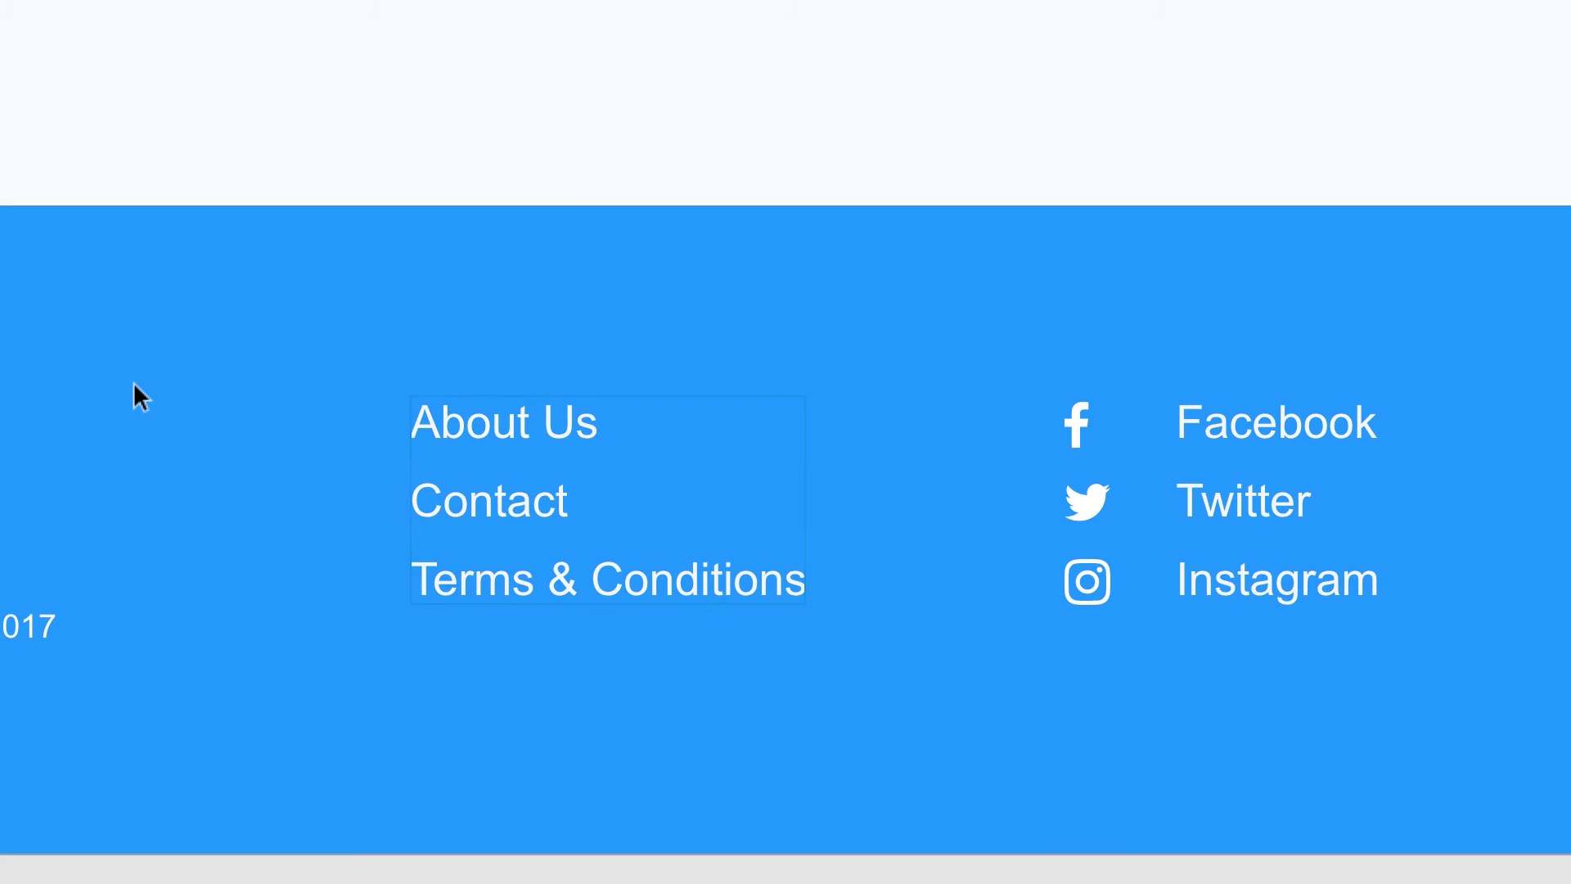
double_click(518, 429)
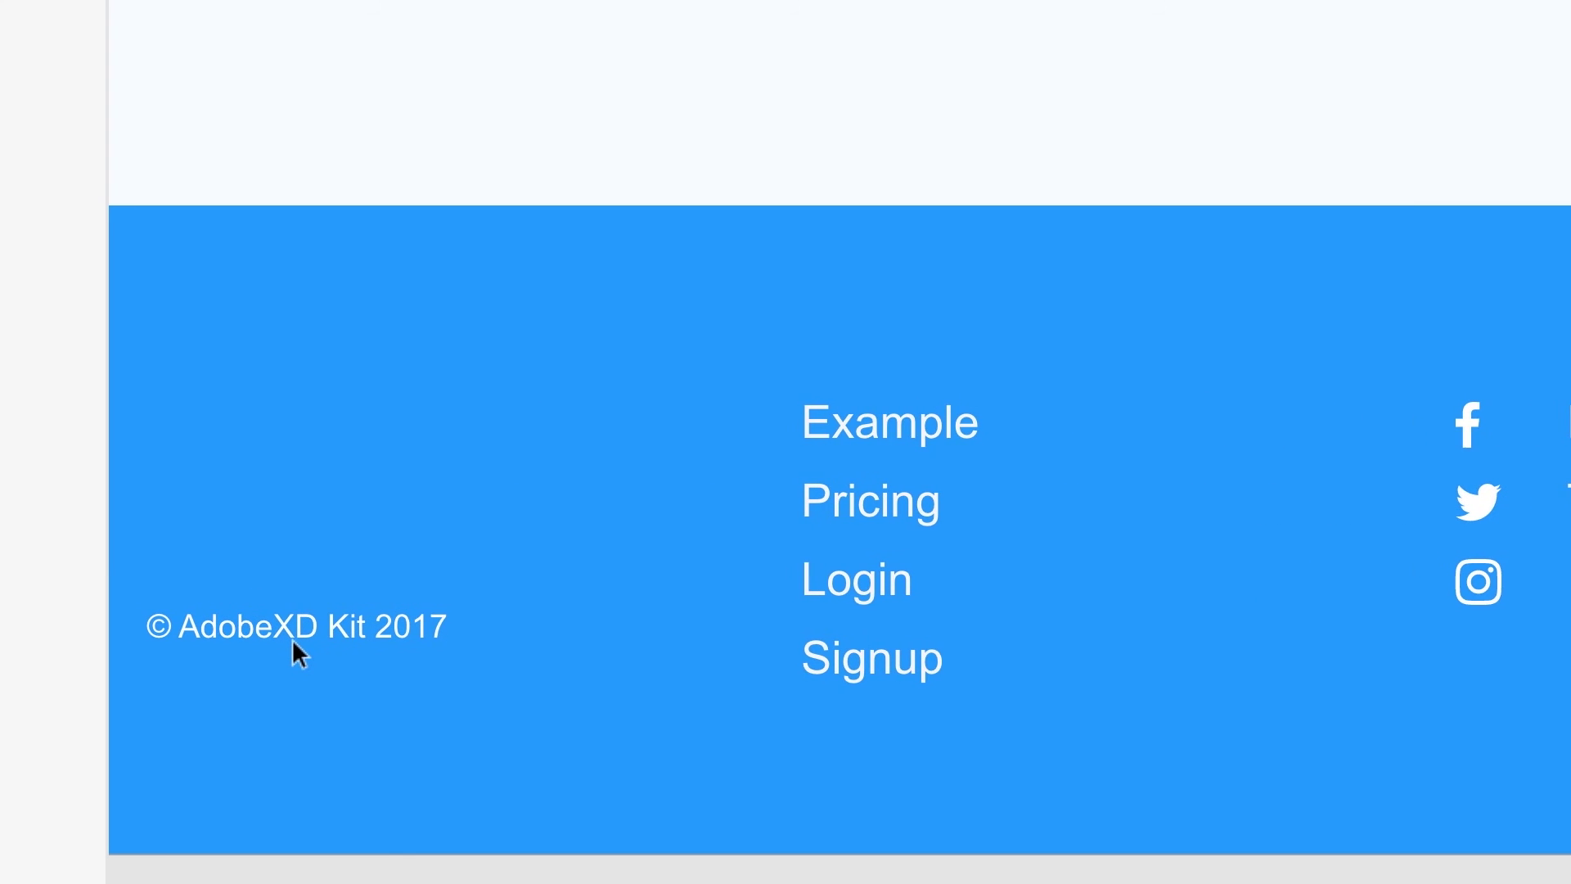
- Change the copyright line to read © instructorHQ 2018
left_click(296, 637)
double_click(358, 634)
left_click(363, 626)
left_click_drag(363, 626, 167, 639)
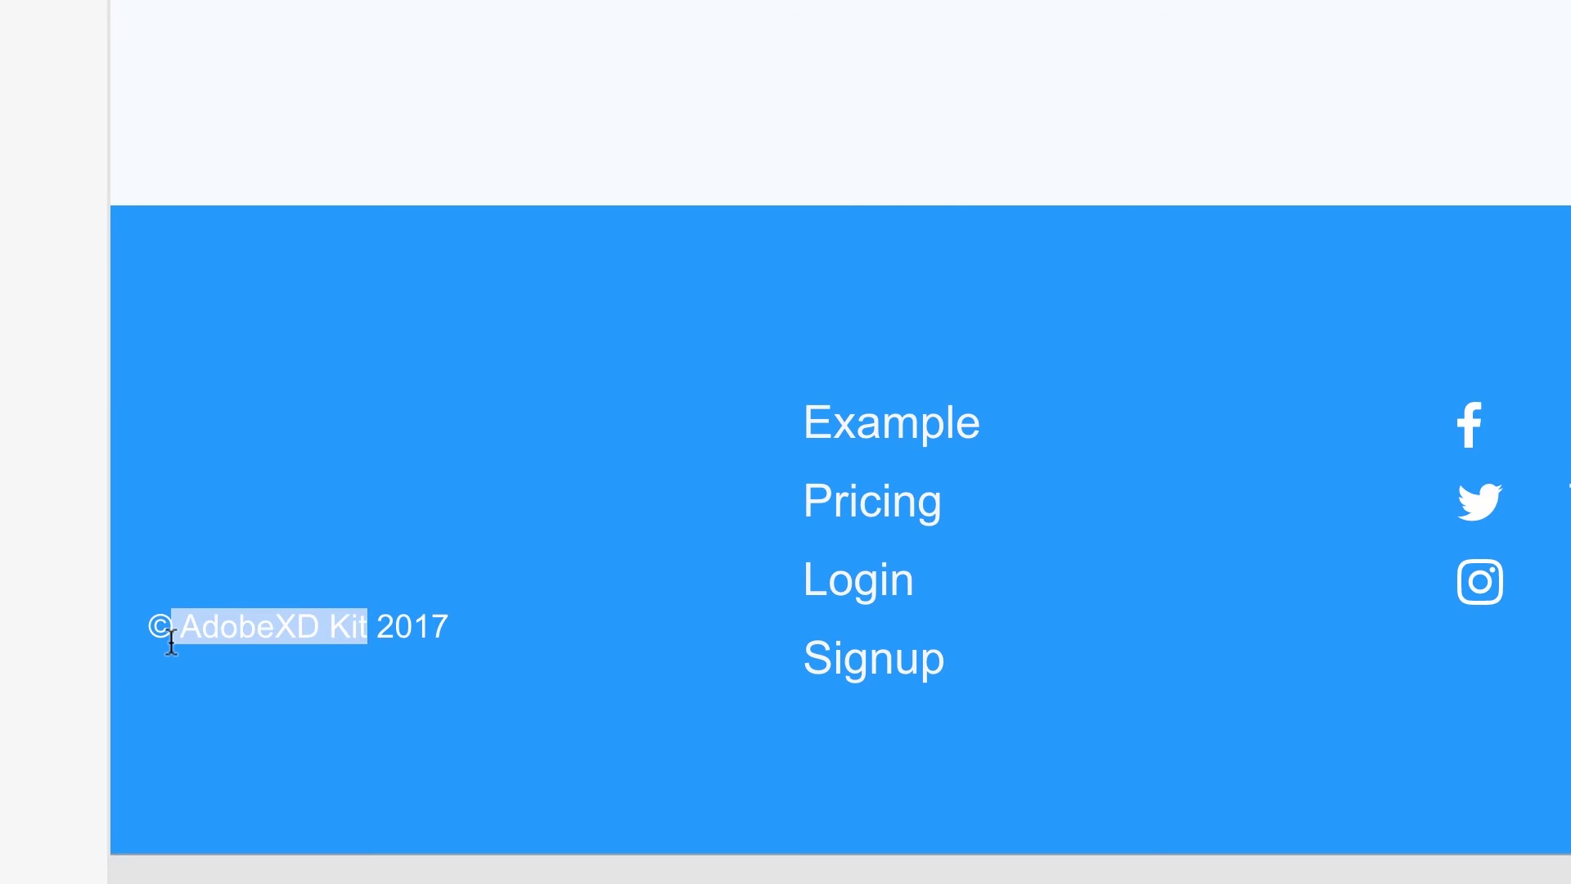
key("BackSpace")
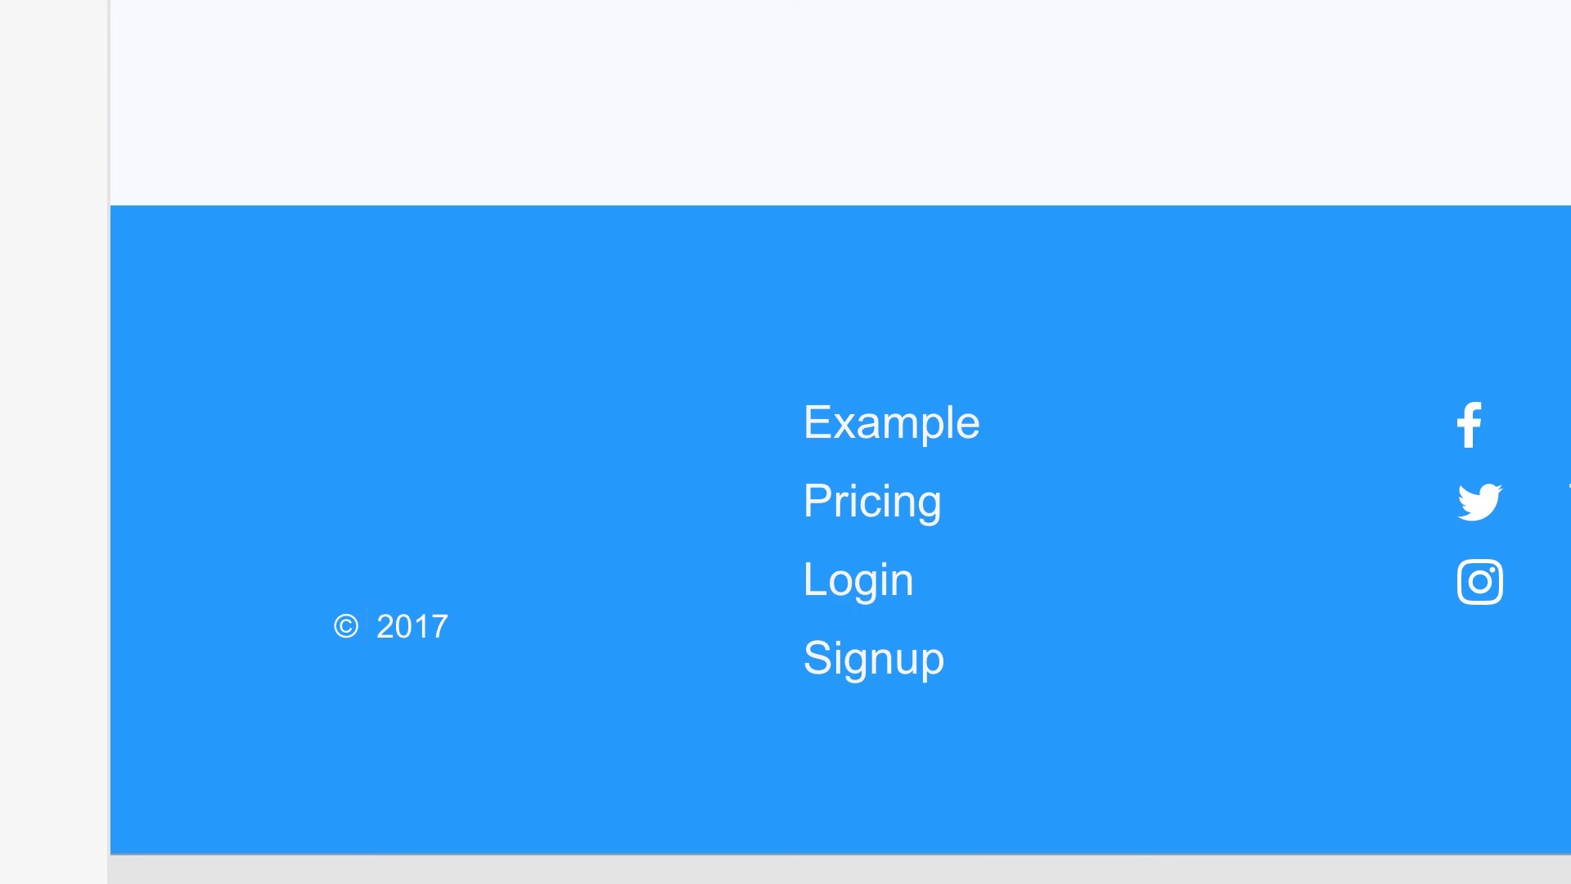
type("instructorH")
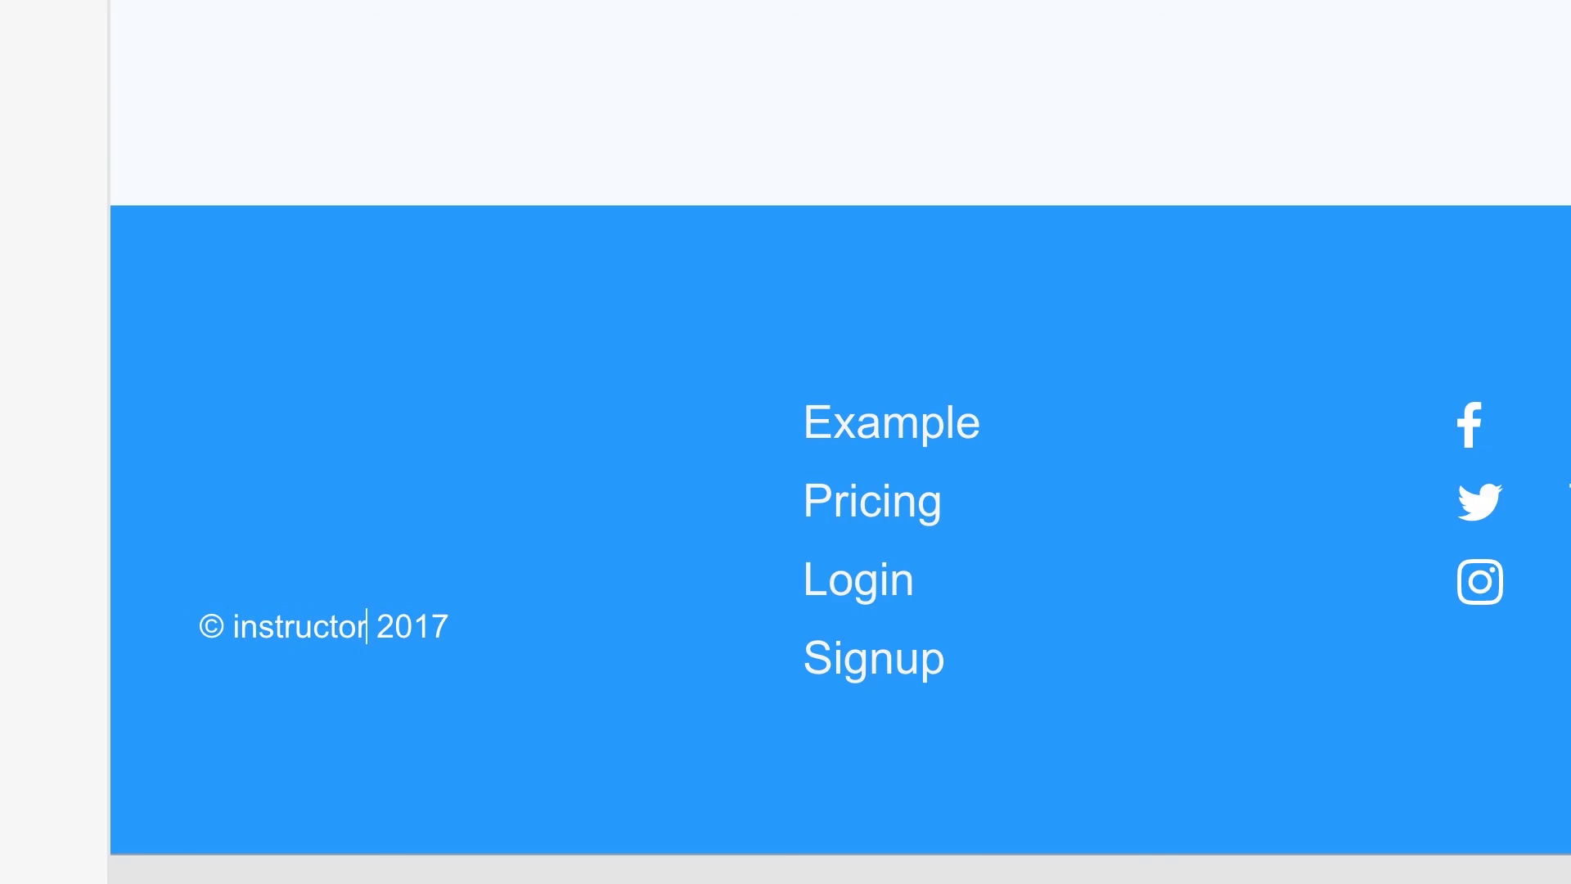
type("Q")
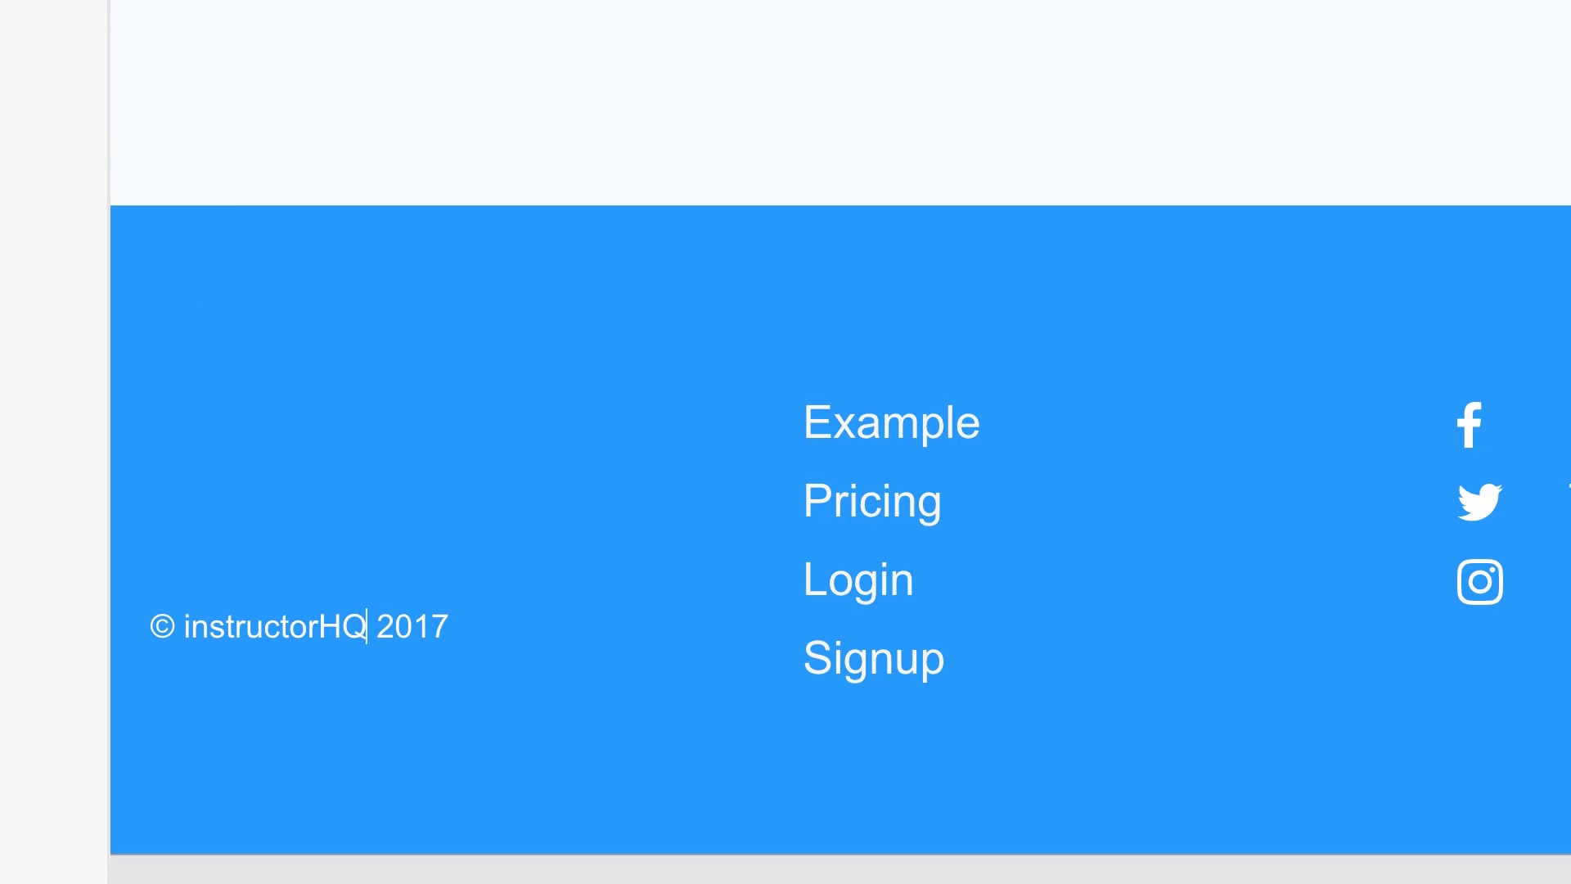
left_click_drag(432, 625, 450, 625)
type("8")
key("ctrl+0")
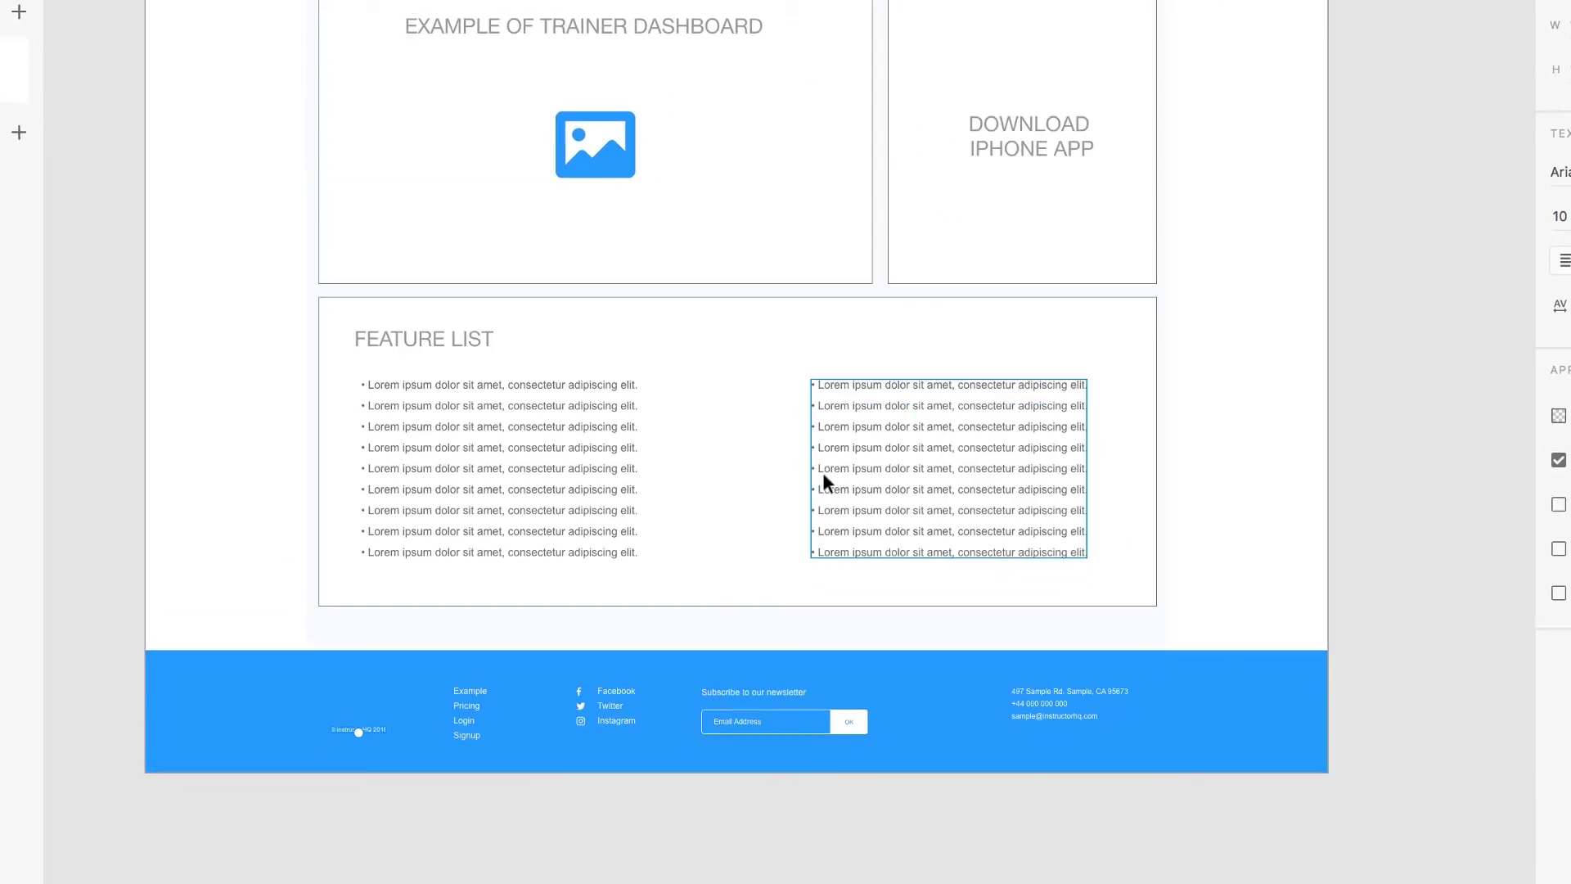
scroll(822, 479, "up", 15)
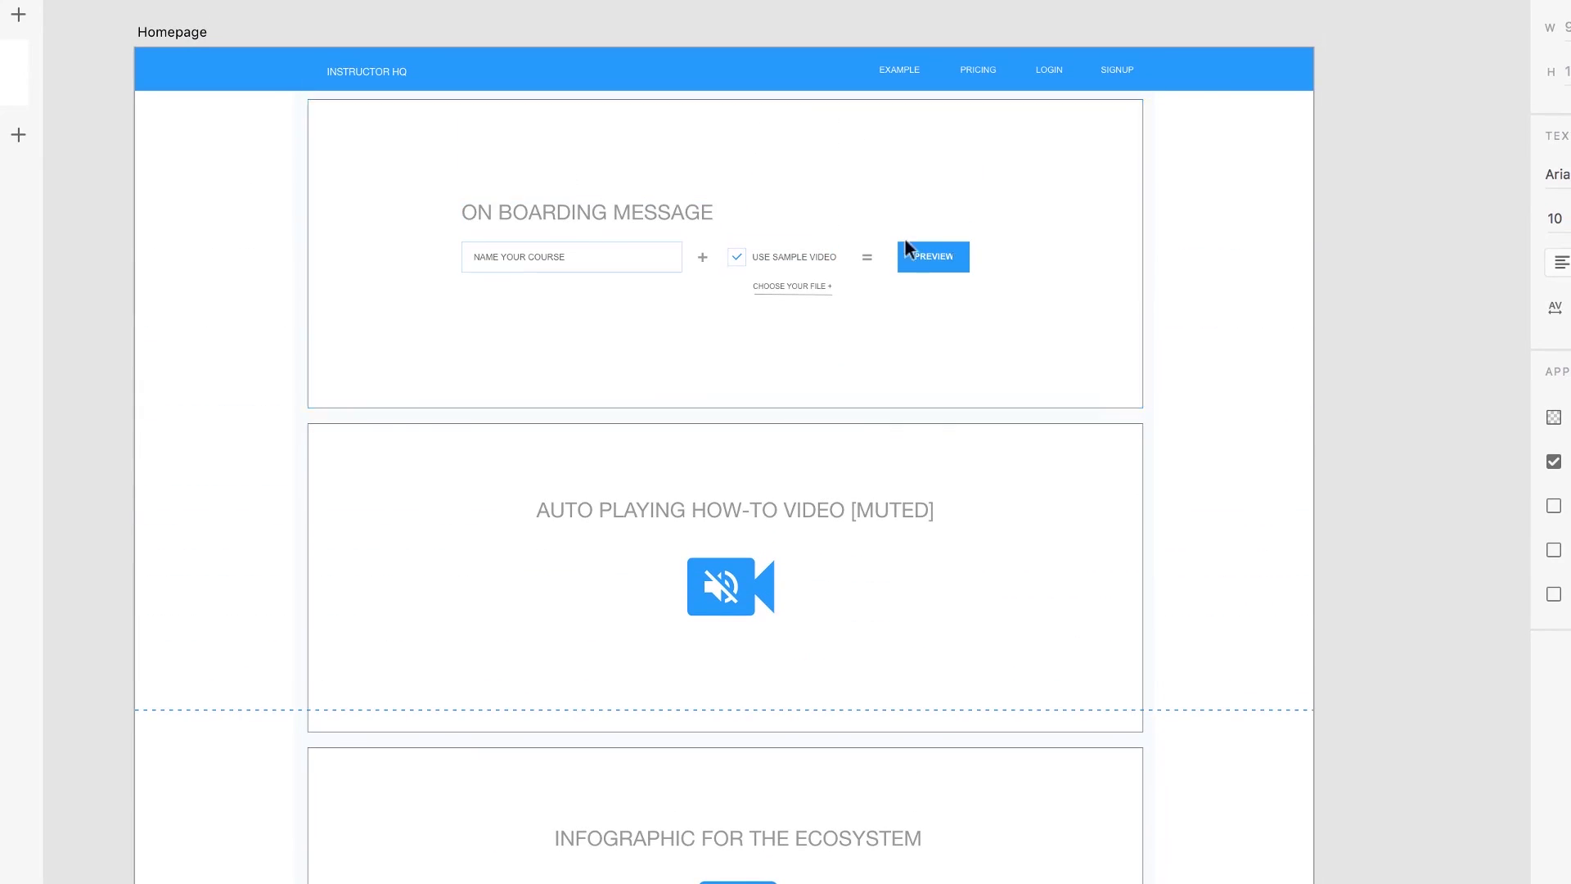
scroll(880, 532, "down", 5)
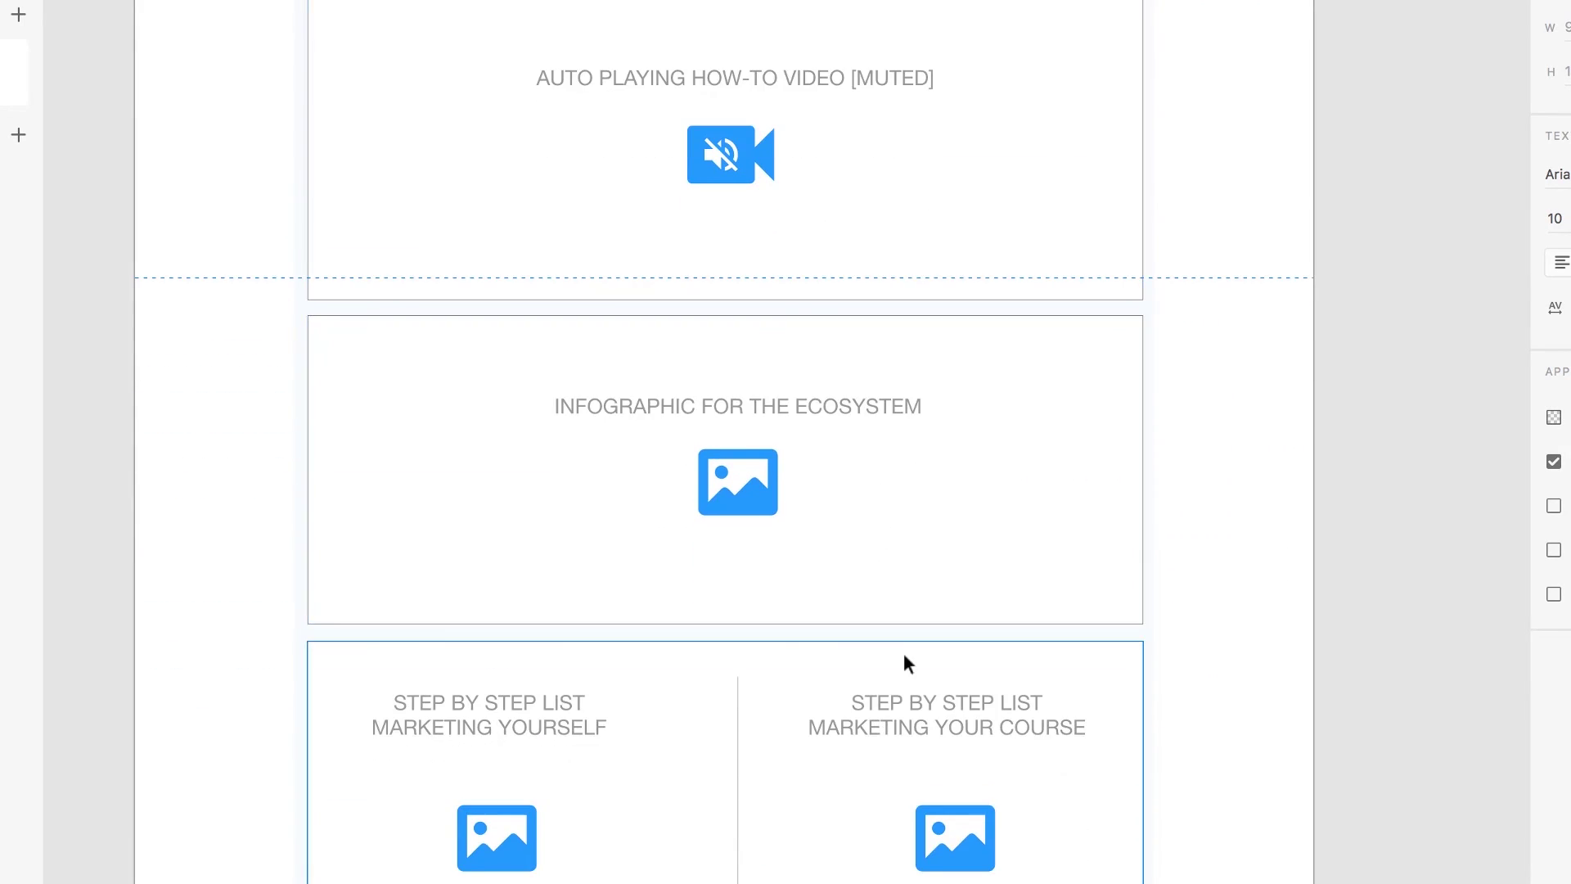
scroll(904, 662, "down", 1)
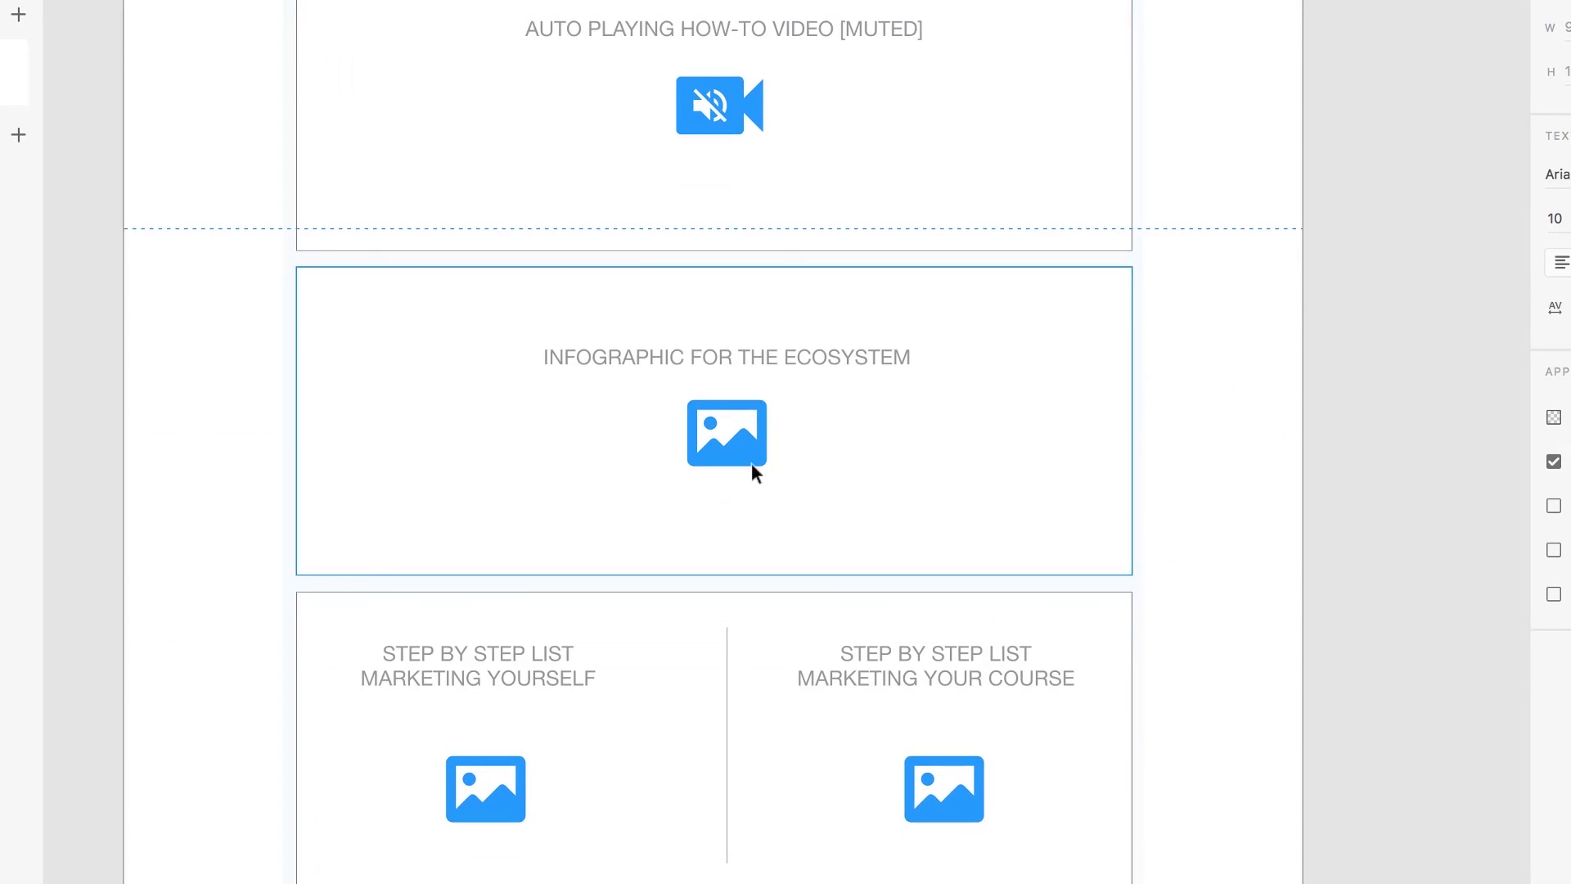
scroll(800, 532, "down", 3)
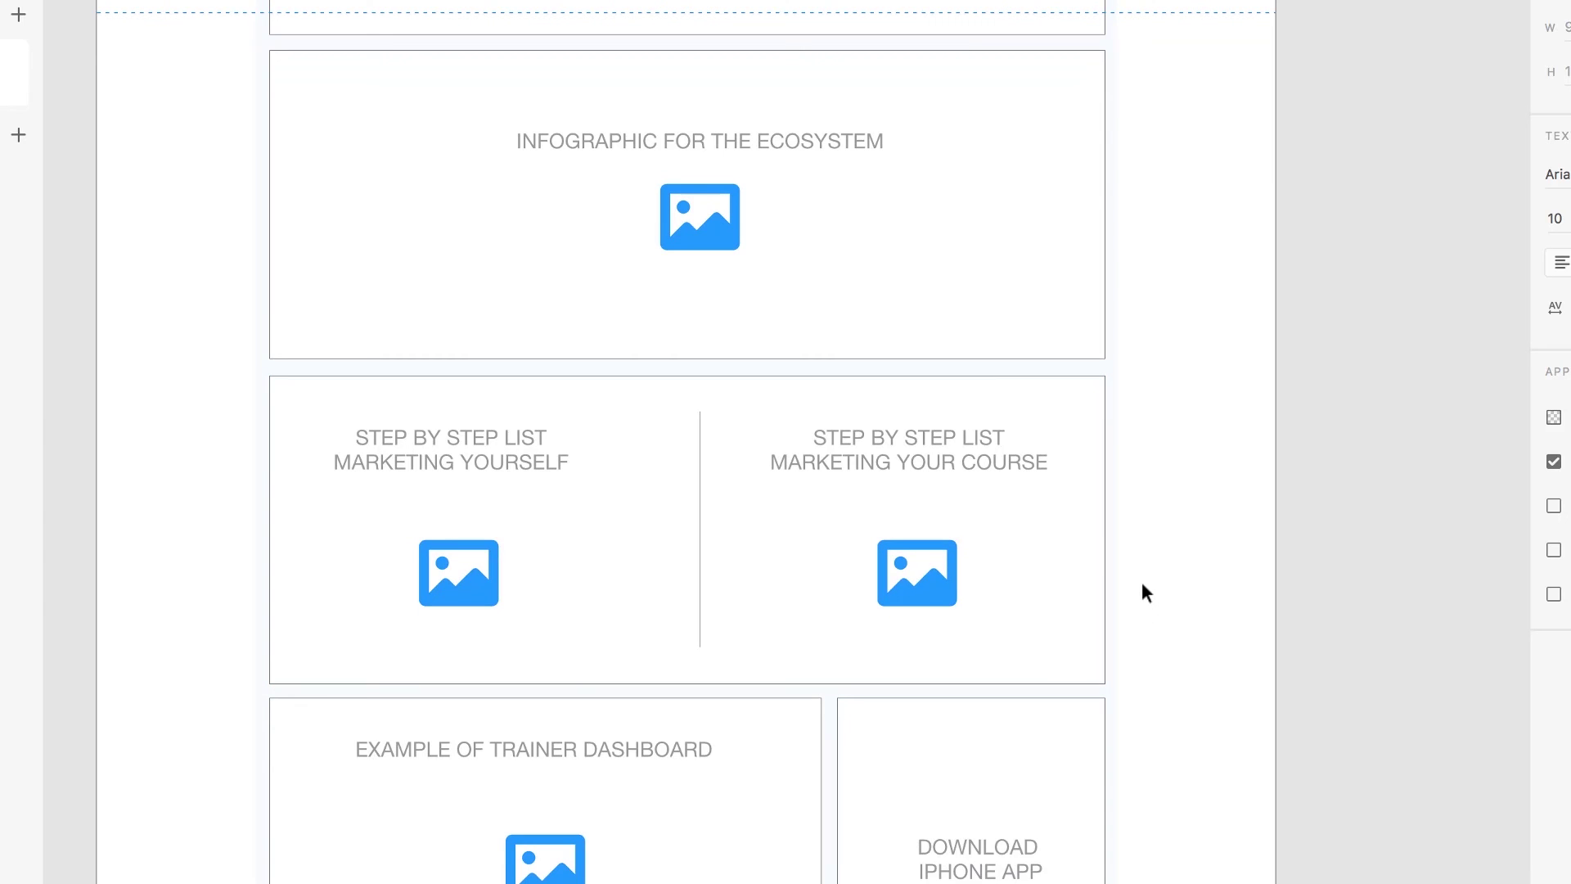
scroll(1141, 582, "down", 2)
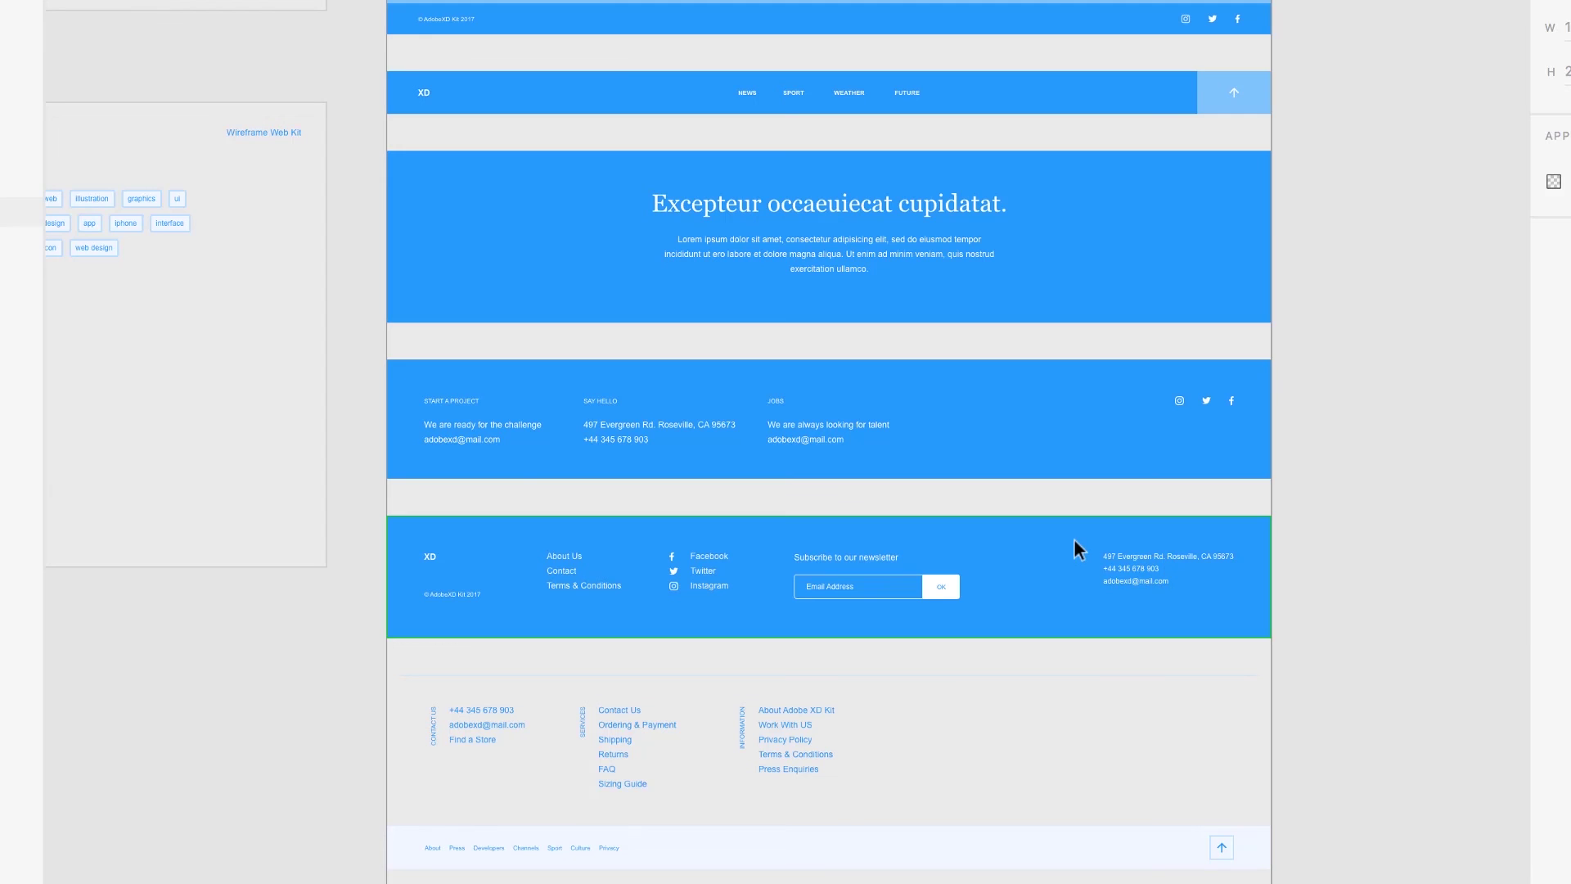
scroll(1073, 538, "up", 3)
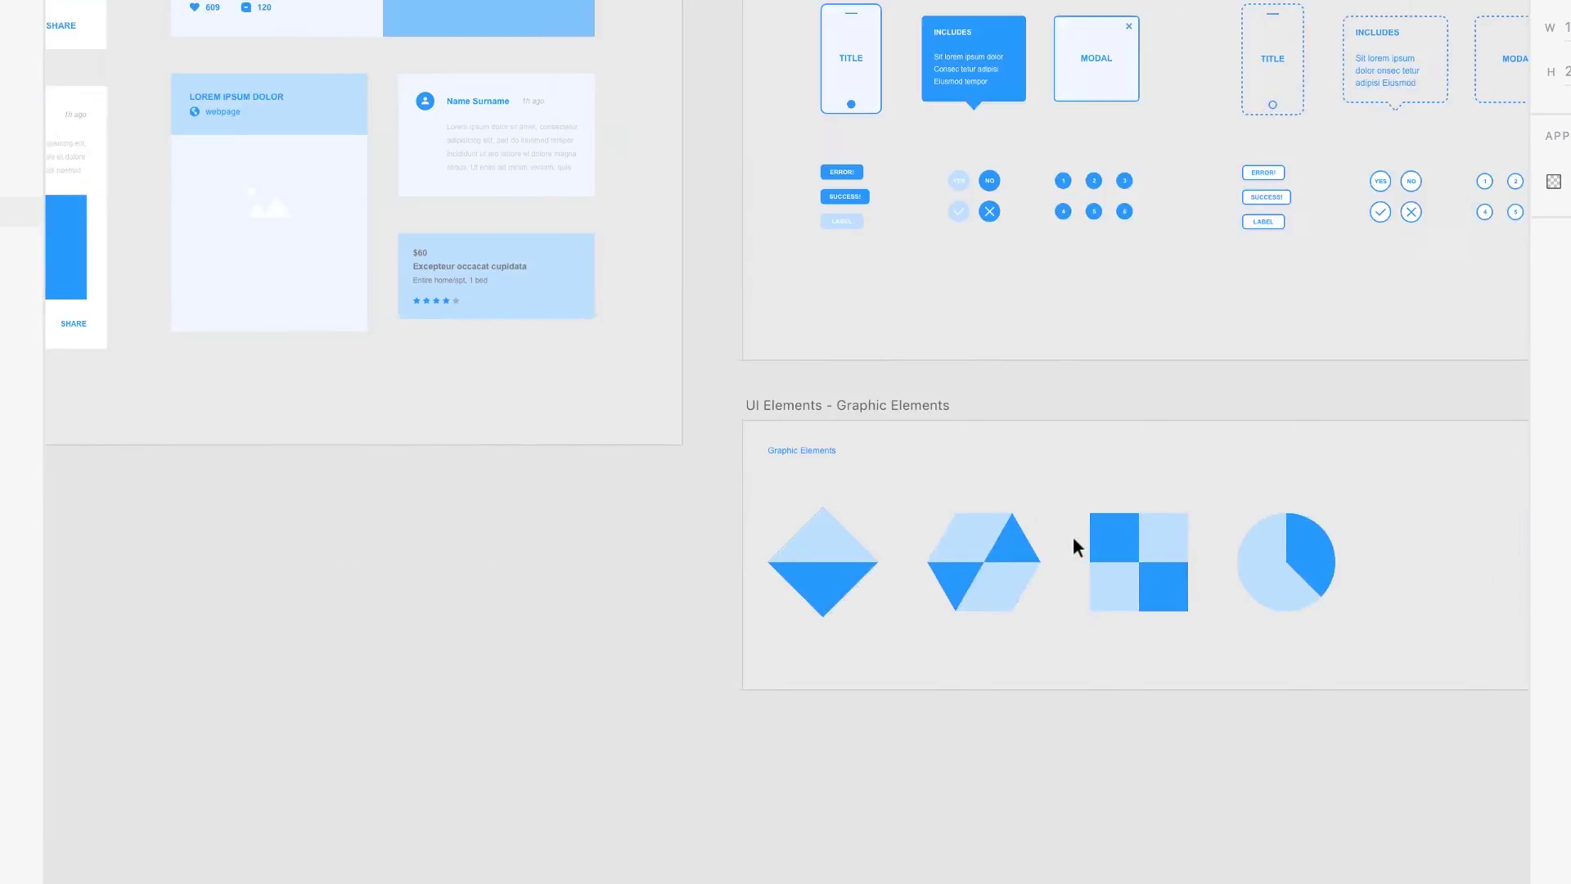
scroll(1073, 539, "up", 5)
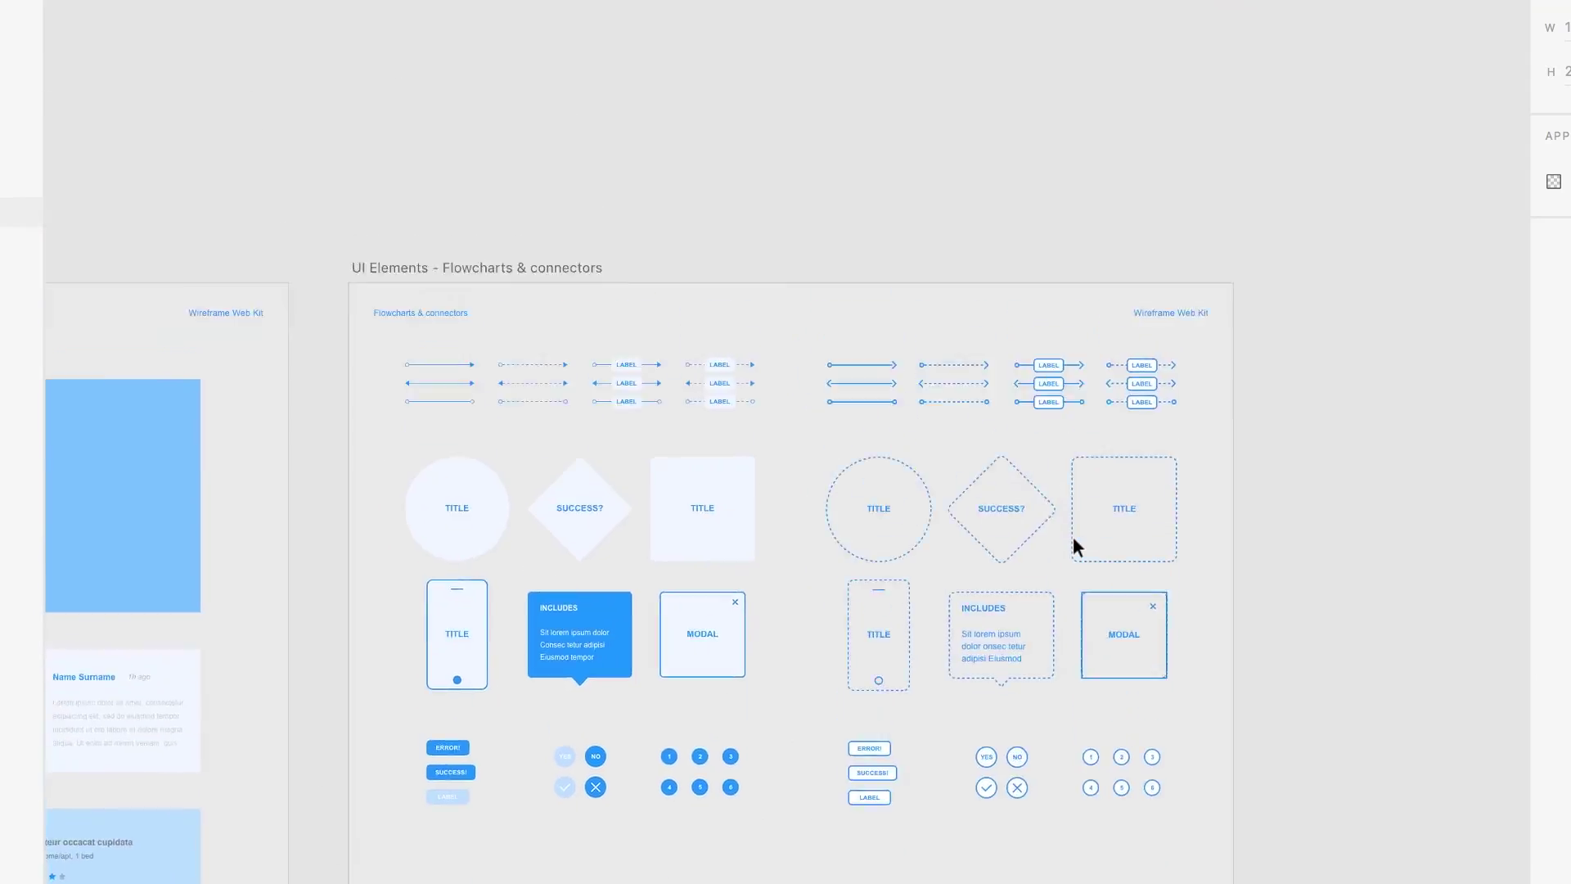
scroll(1074, 539, "down", 10)
scroll(1073, 537, "up", 5)
scroll(1072, 536, "left", 5)
scroll(1075, 537, "up", 3)
scroll(1075, 537, "left", 8)
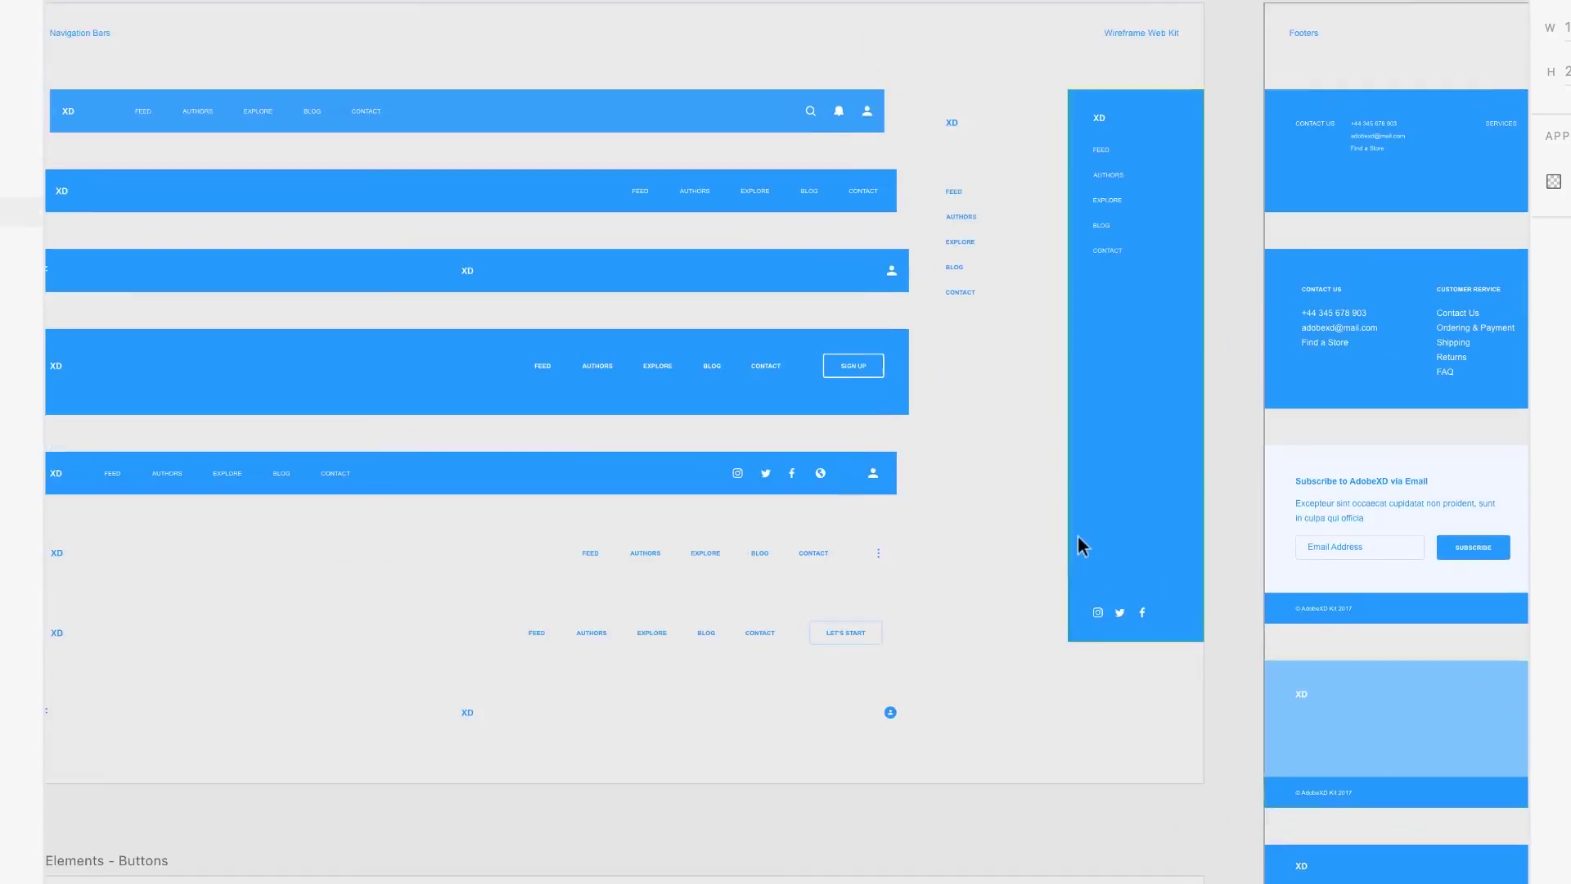
scroll(1078, 535, "up", 3)
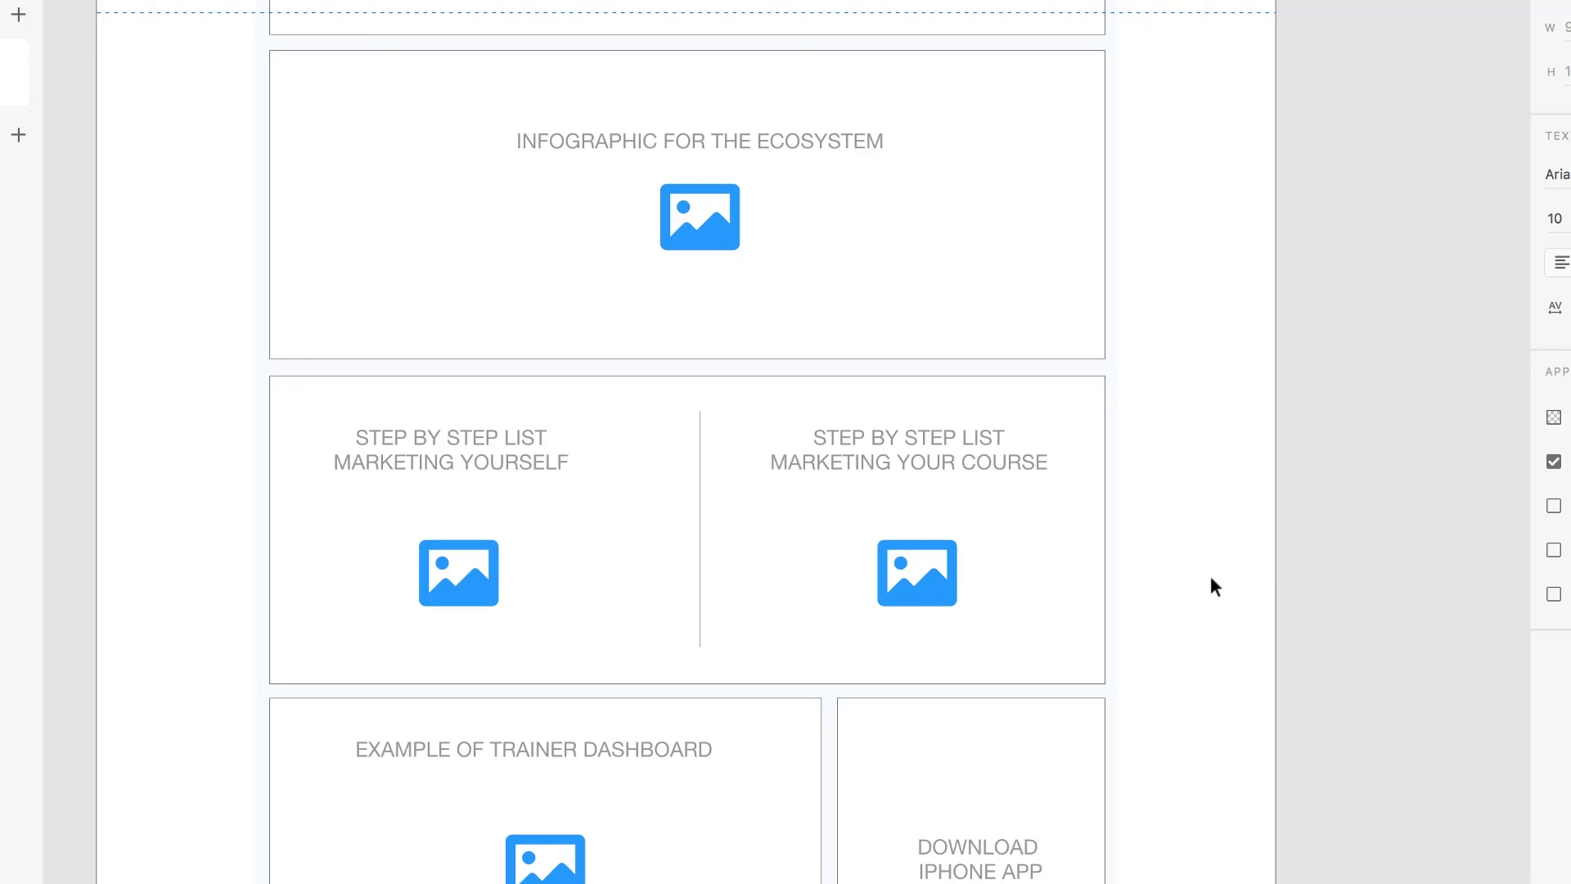
scroll(1212, 578, "up", 1)
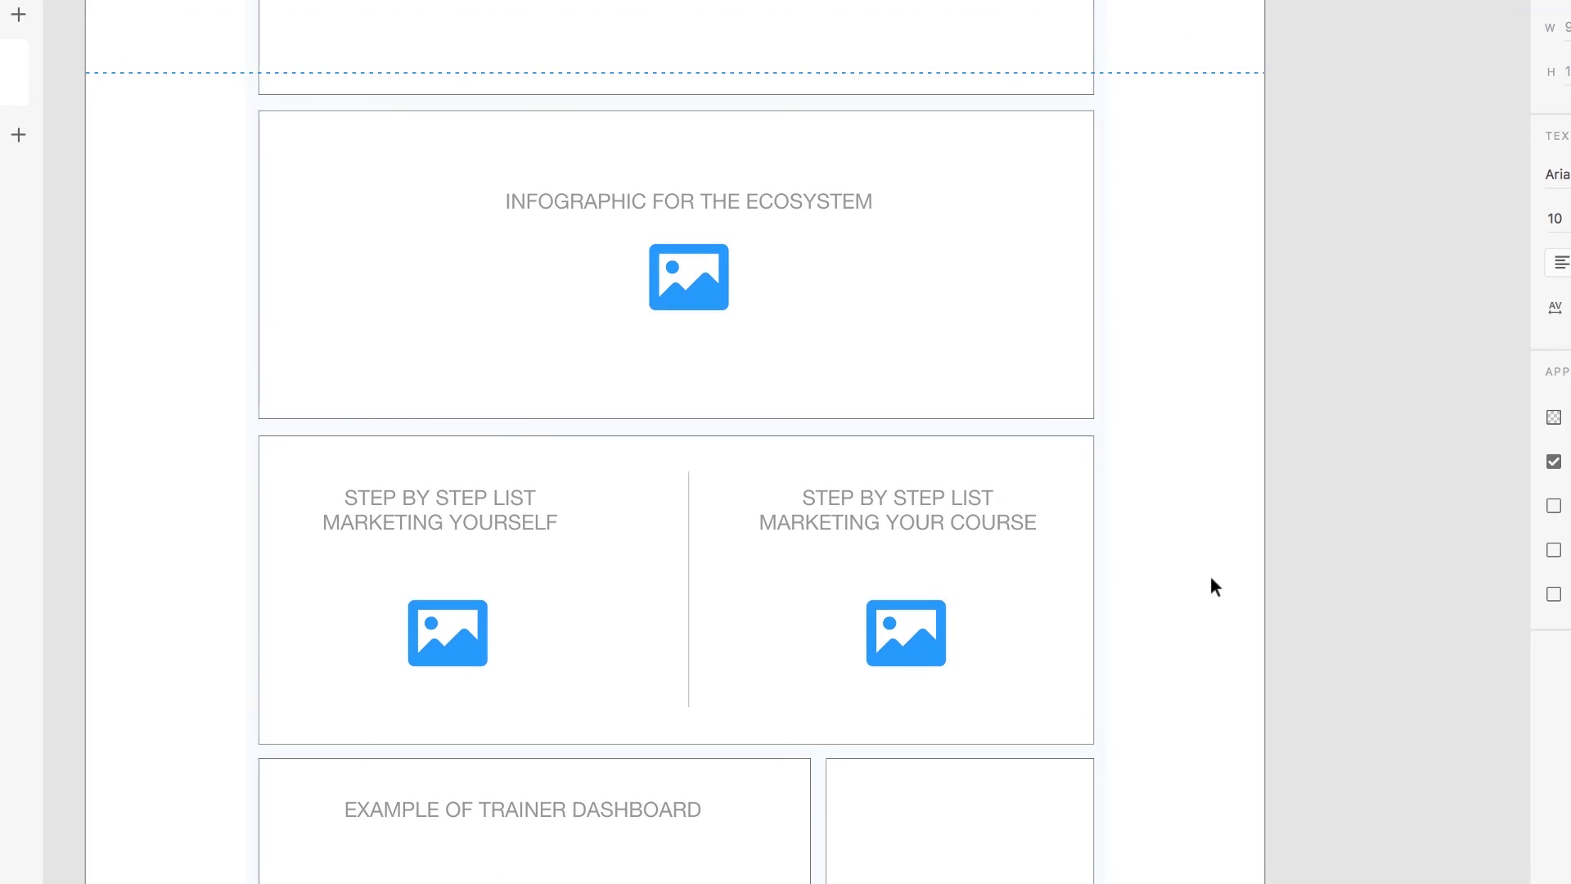
scroll(1211, 578, "up", 6)
scroll(1212, 578, "up", 4)
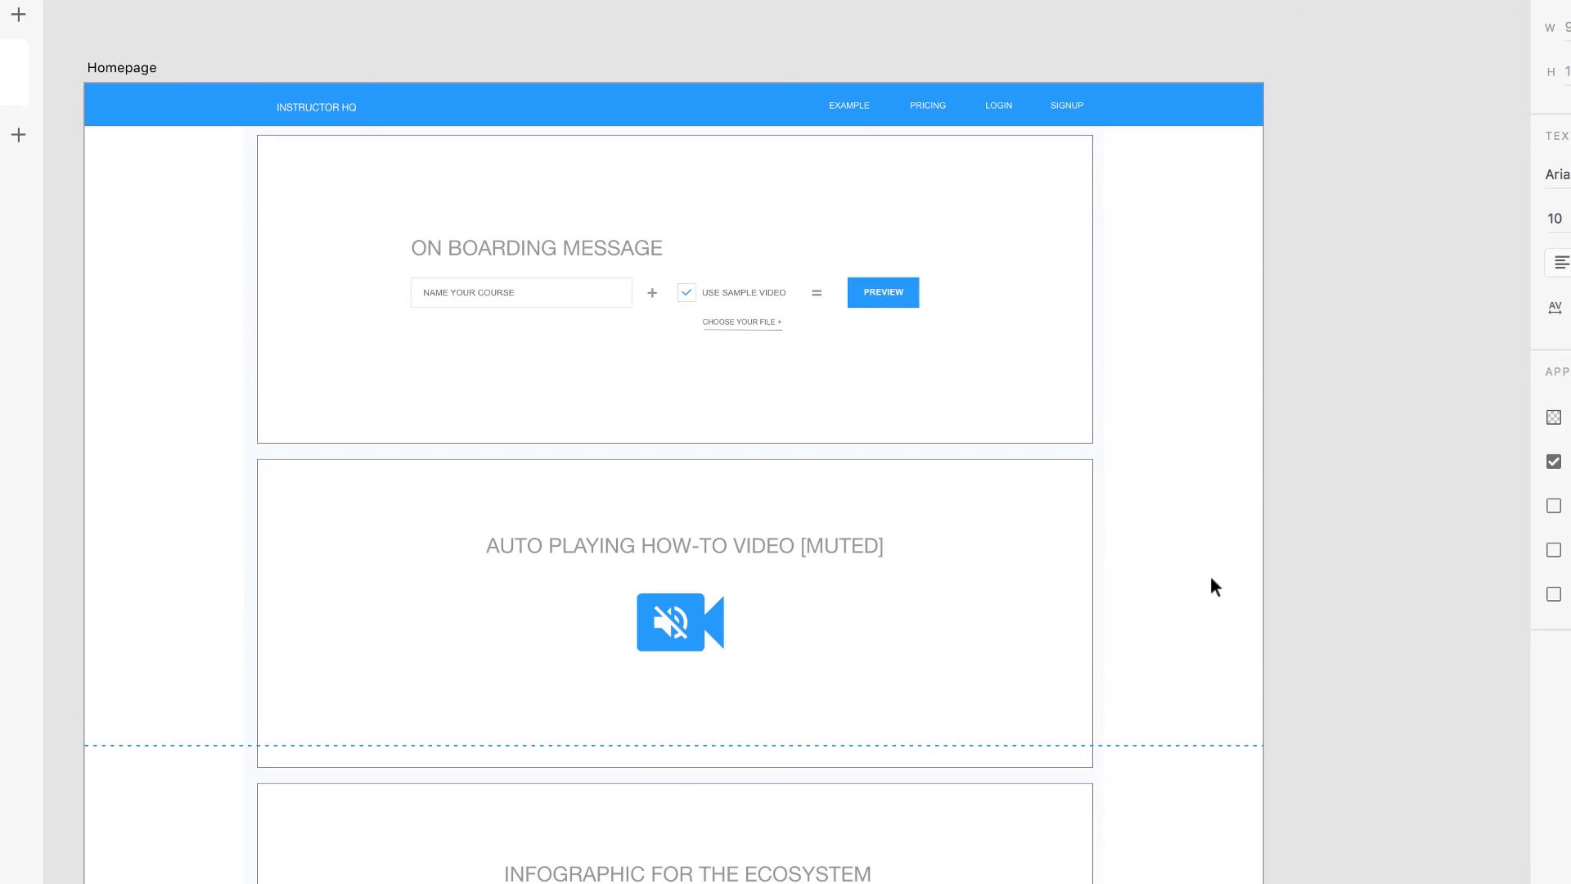